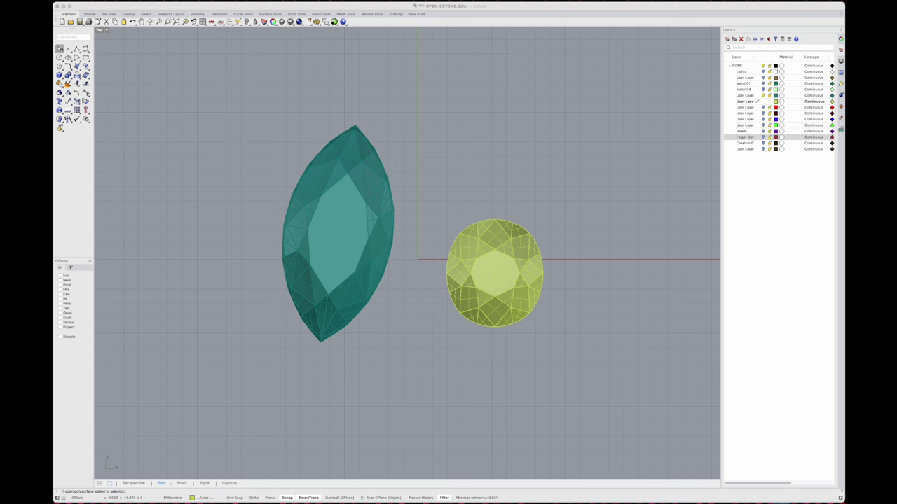
click(60, 49)
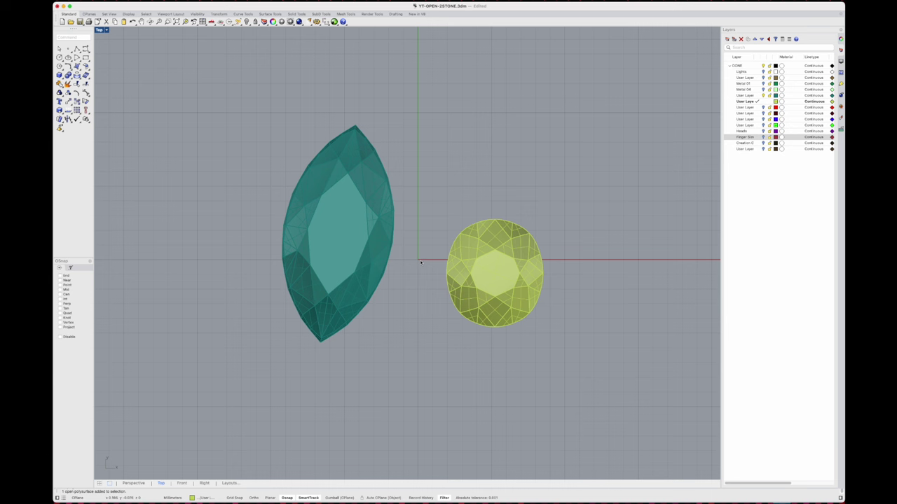
right_drag(390, 241, 380, 246)
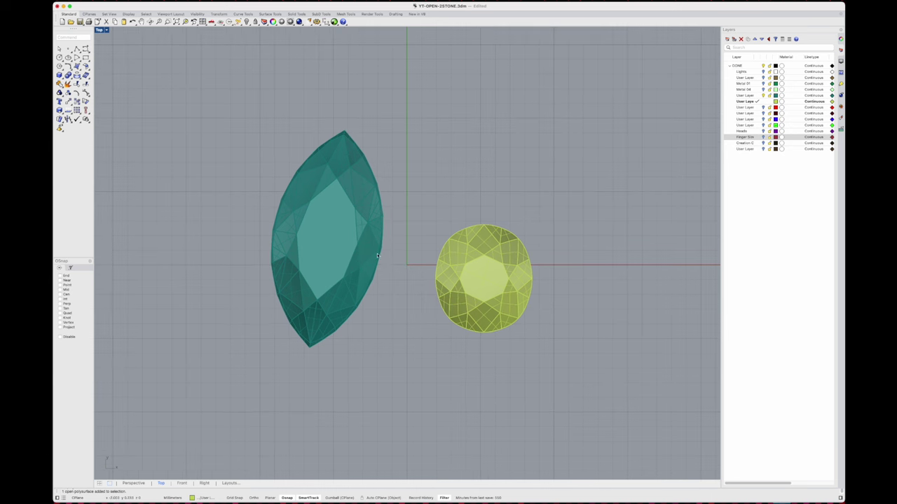
scroll(387, 264, down, 1)
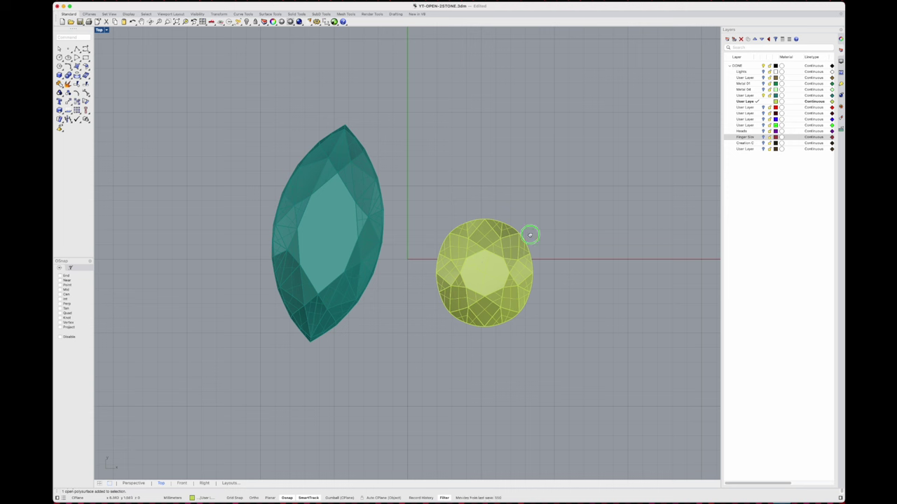
scroll(529, 235, down, 1)
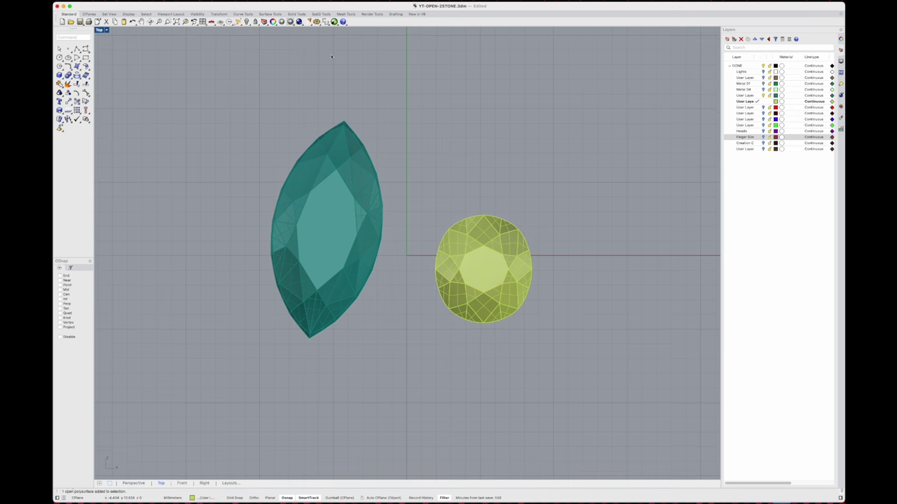
Start a vertical dimension and turn on the End, Near and Point object snaps
click(325, 21)
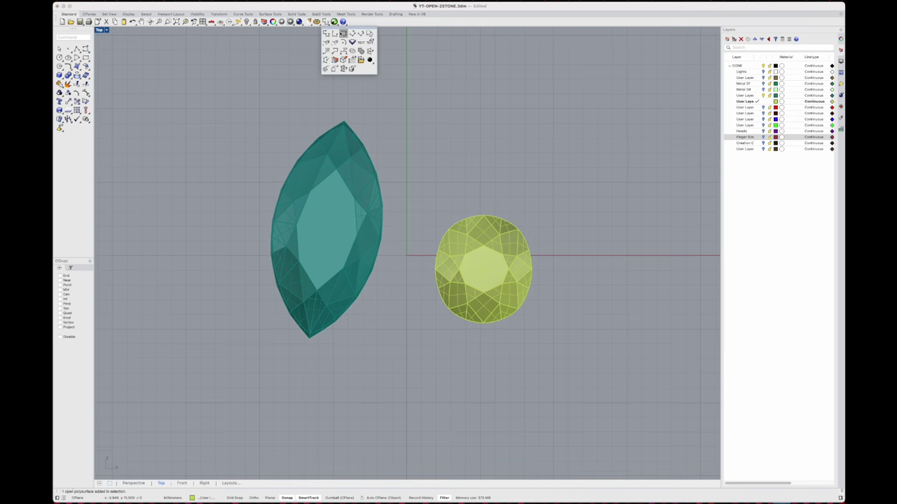
click(343, 33)
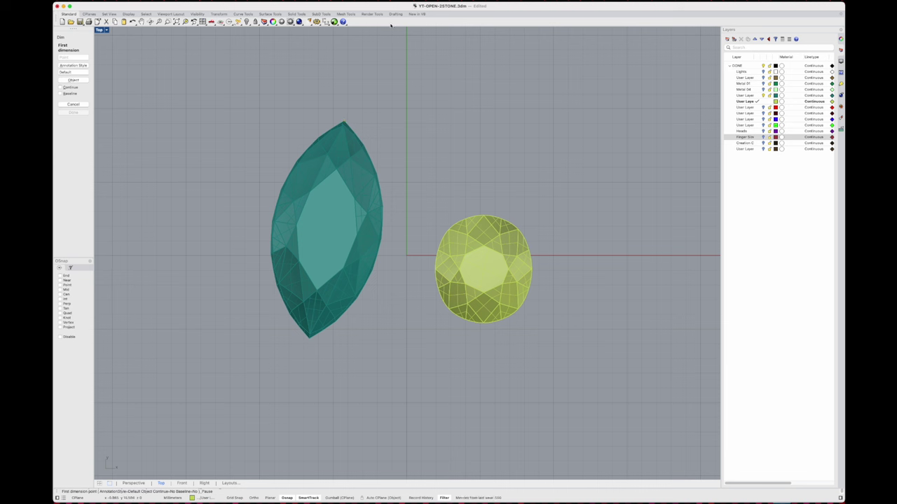
click(71, 268)
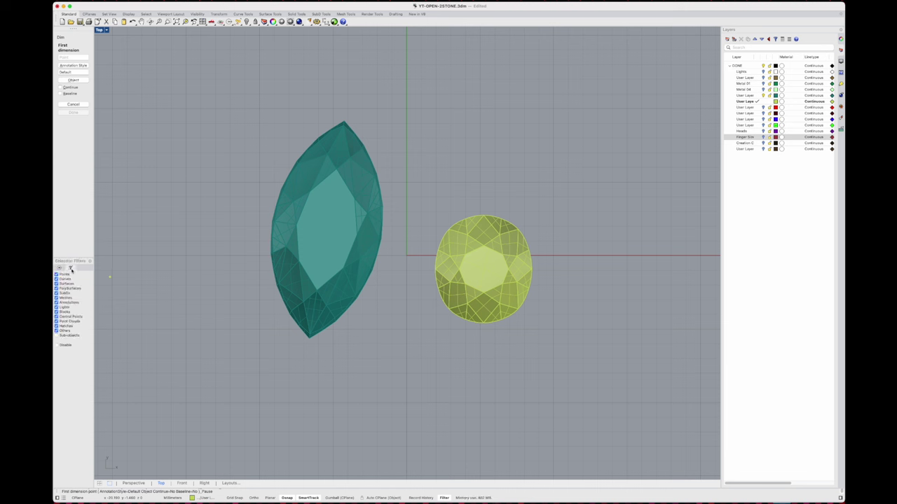
click(60, 268)
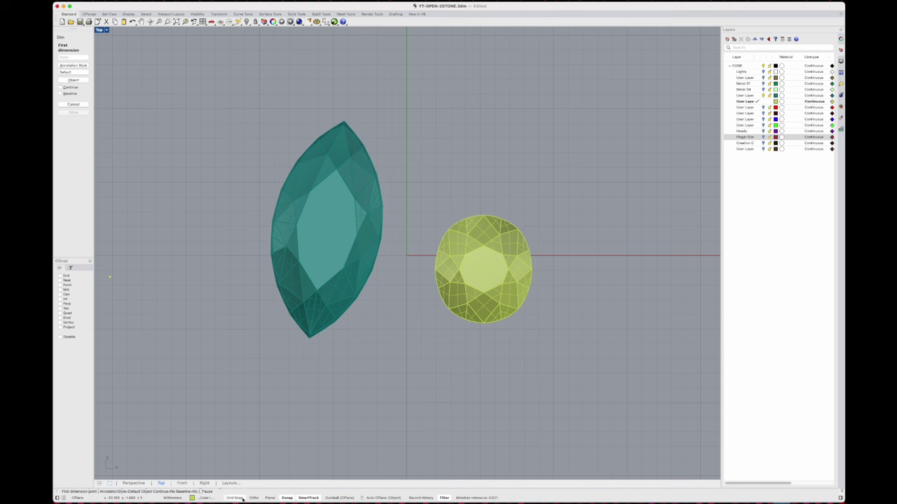
click(61, 276)
click(60, 280)
click(60, 286)
Place a vertical dimension beside the green marquise stone, spanning its upper and lower tips
click(343, 121)
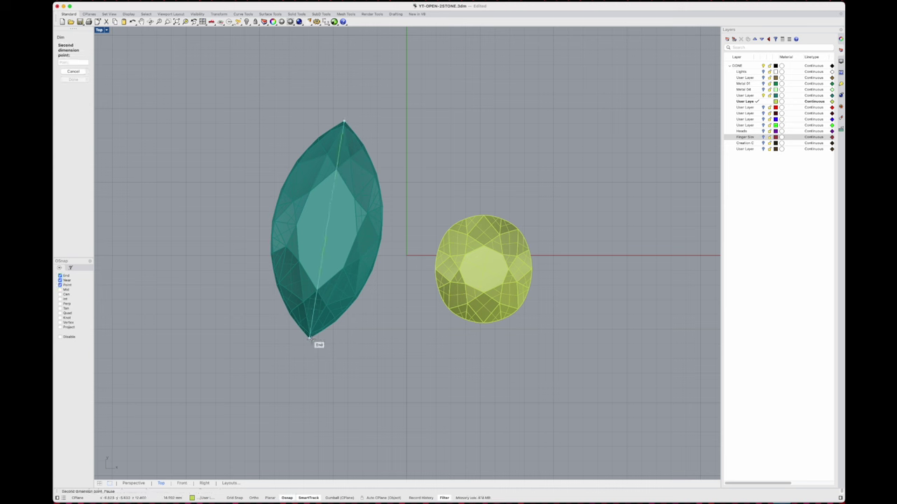
click(310, 340)
click(239, 342)
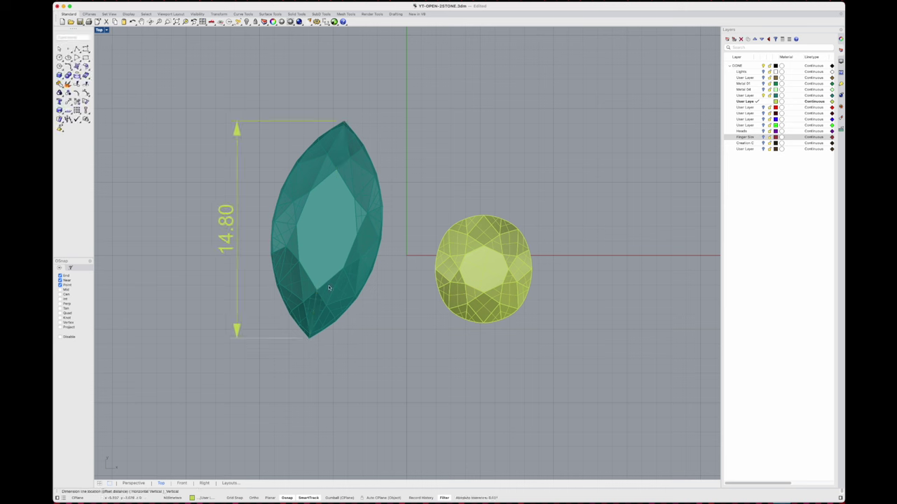
Measure the marquise stone tip to tip with an aligned dimension and delete its vertical dimension
click(326, 21)
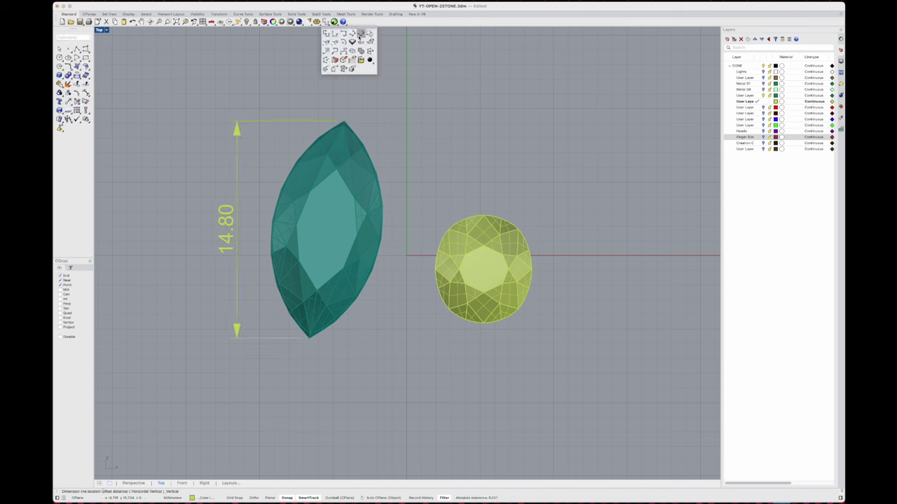
click(359, 35)
click(344, 123)
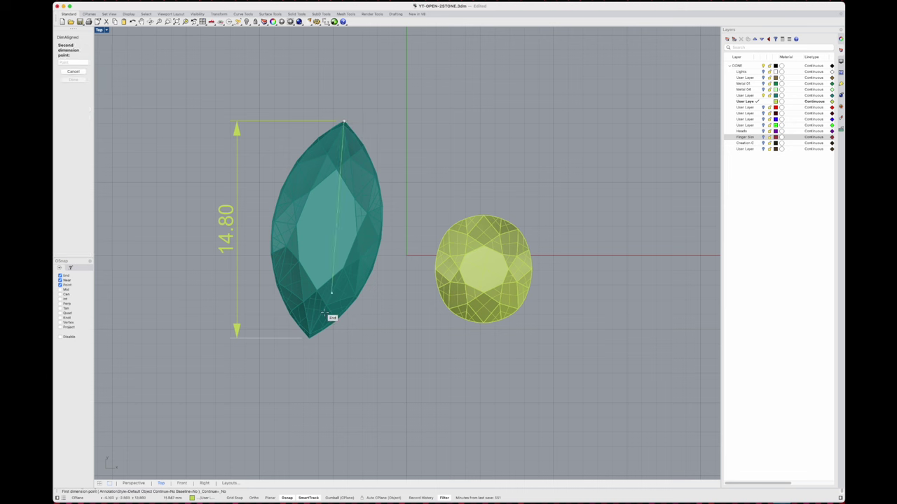
click(309, 337)
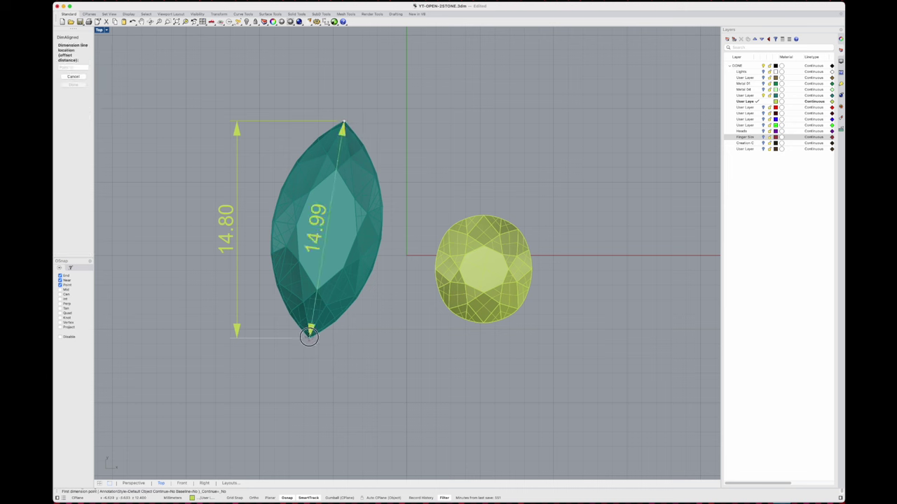
click(431, 159)
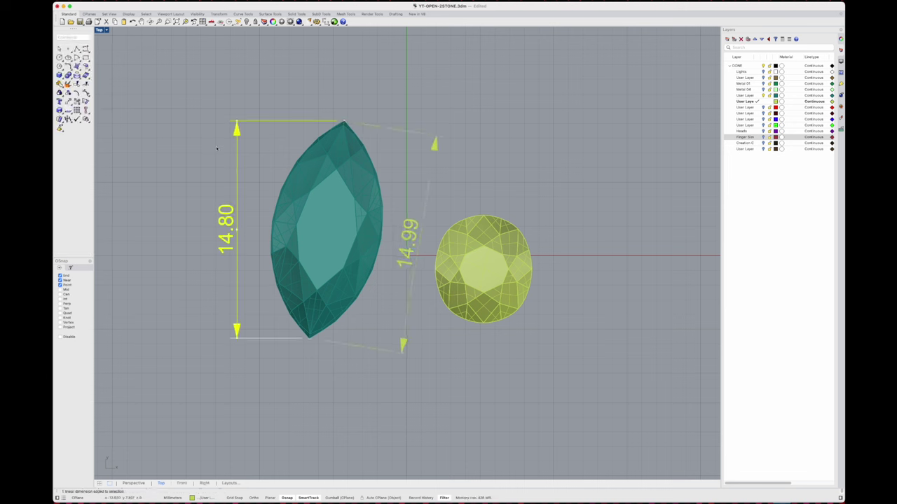
key(Delete)
click(414, 234)
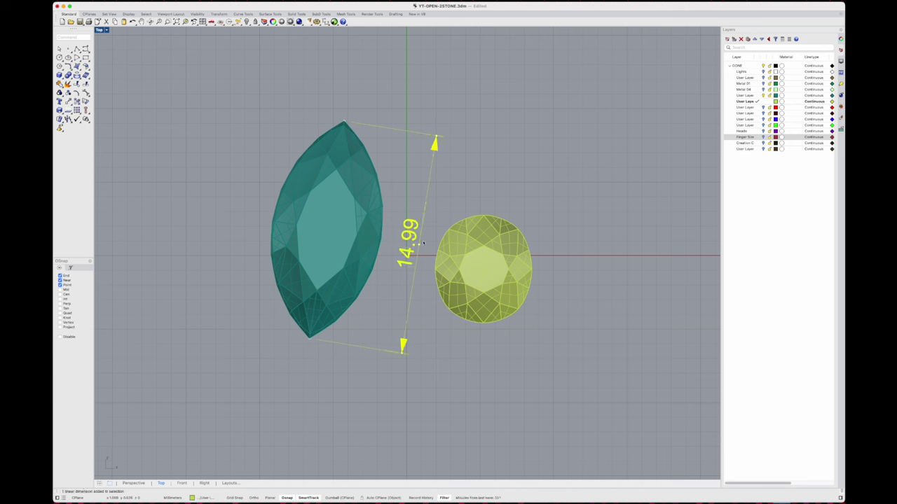
Measure the yellow cushion stone's length in the Top view with an aligned dimension placed beside it
right_click(490, 204)
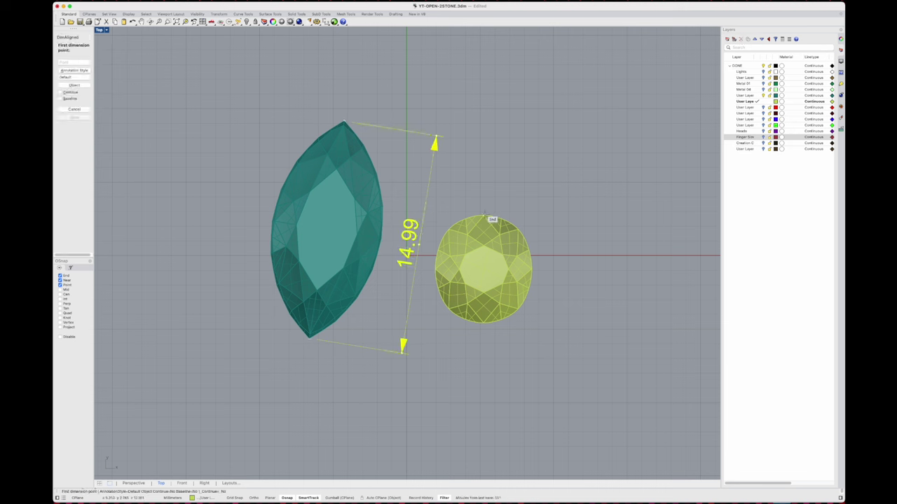
click(483, 215)
click(484, 323)
click(599, 312)
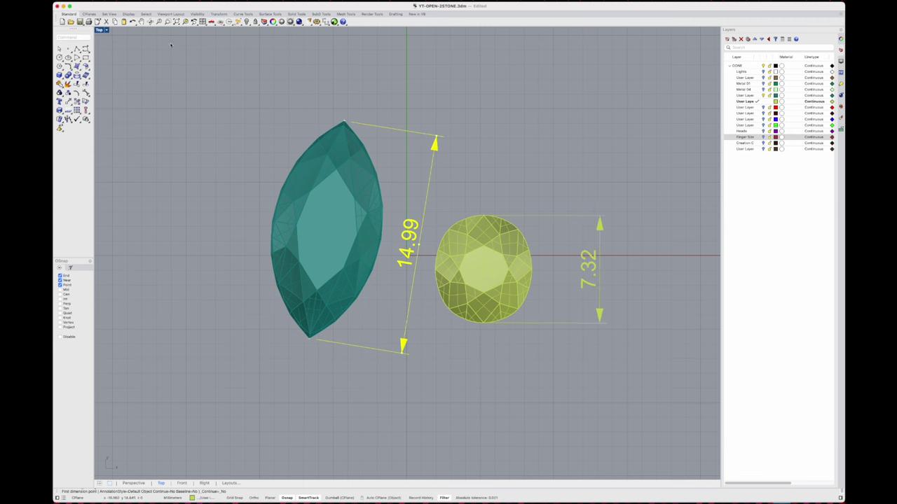
Maximize the Front view and measure the marquise stone's depth from culet to table with an aligned dimension
double_click(99, 29)
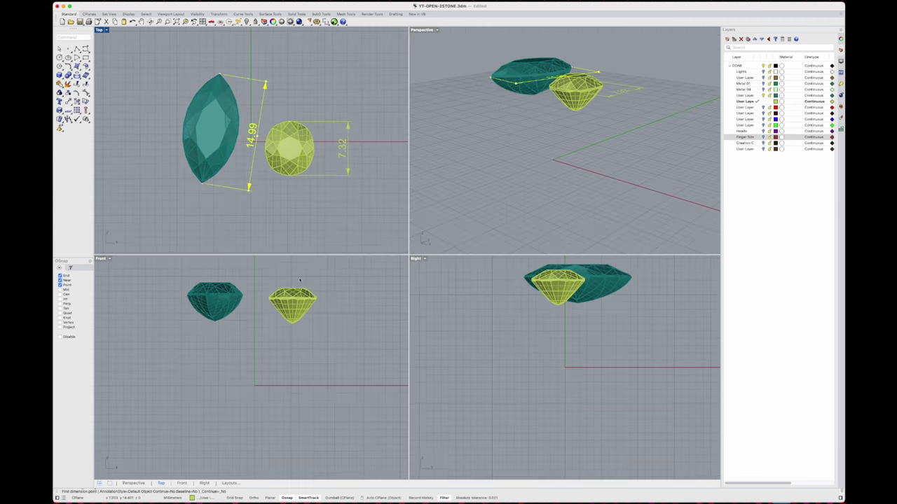
scroll(224, 330, up, 3)
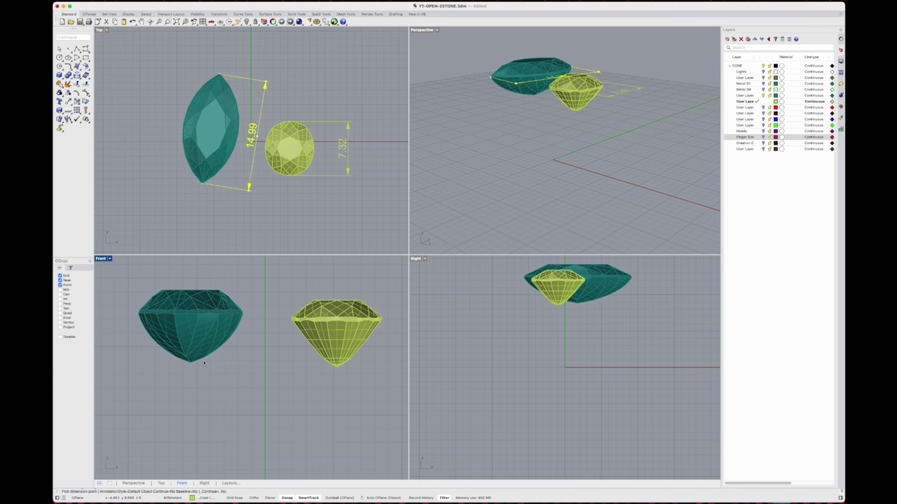
right_drag(204, 363, 201, 372)
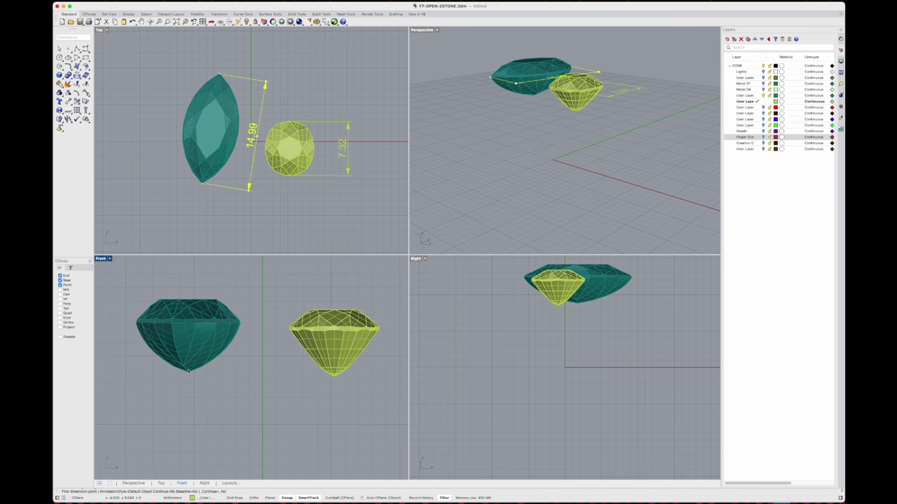
double_click(101, 258)
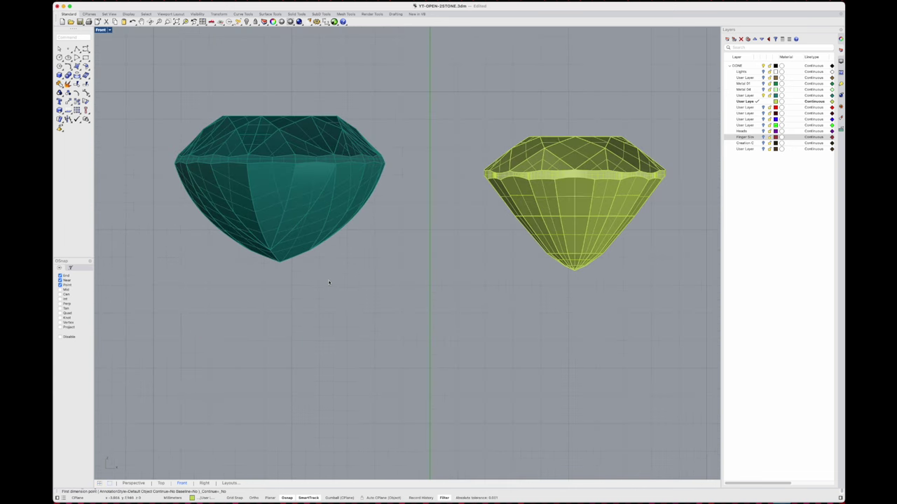
click(279, 261)
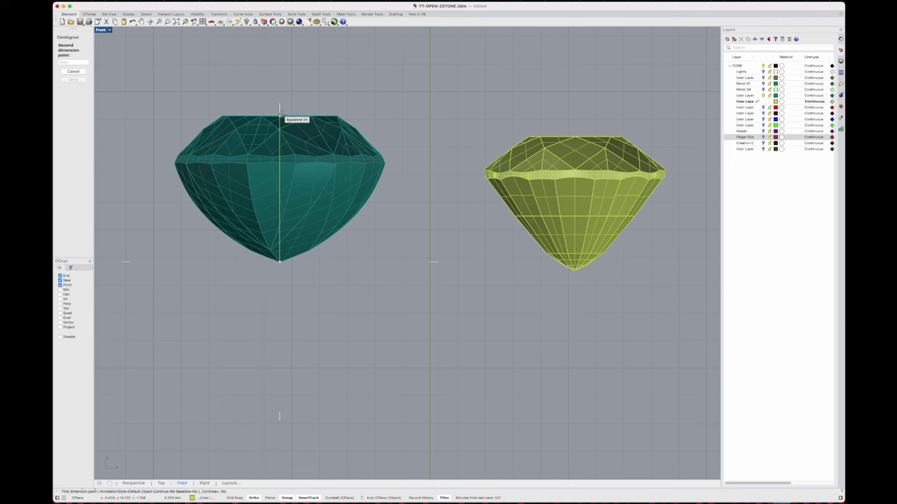
click(280, 110)
click(146, 168)
Measure the cushion stone's depth from culet to table in the Front view with an aligned dimension
scroll(200, 162, down, 3)
scroll(200, 163, up, 3)
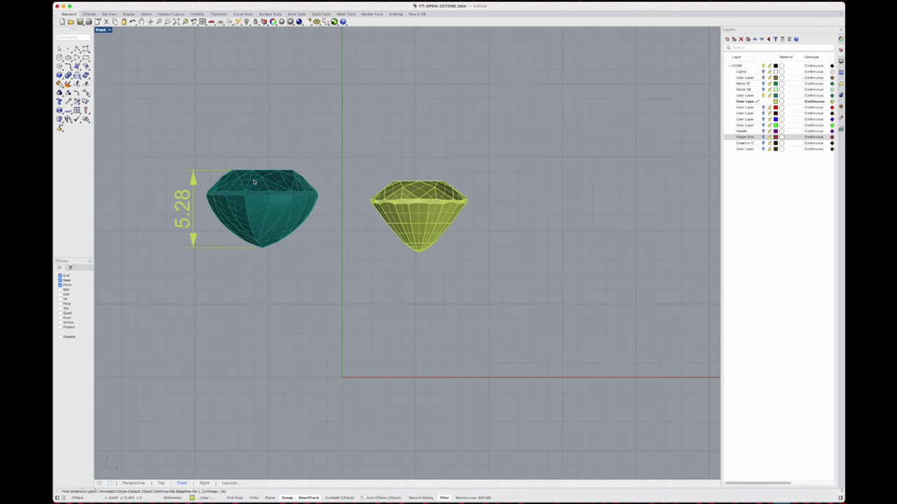
key(Return)
click(501, 289)
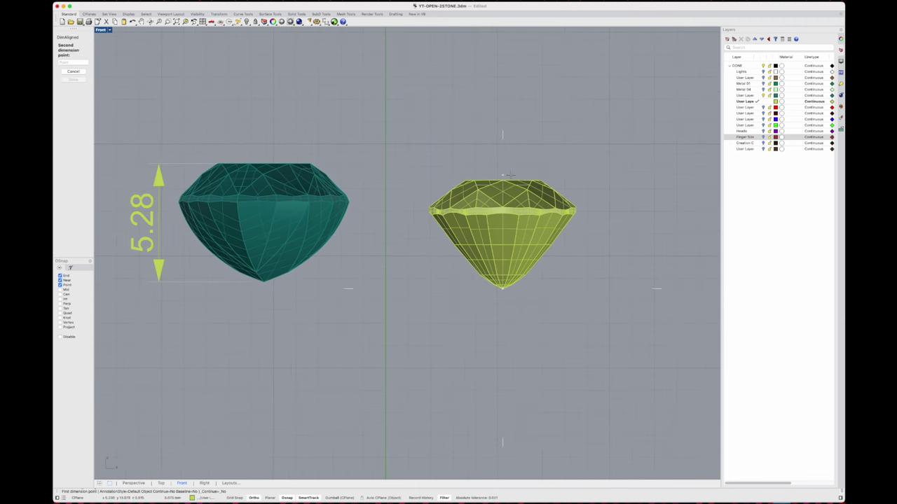
click(503, 181)
click(648, 199)
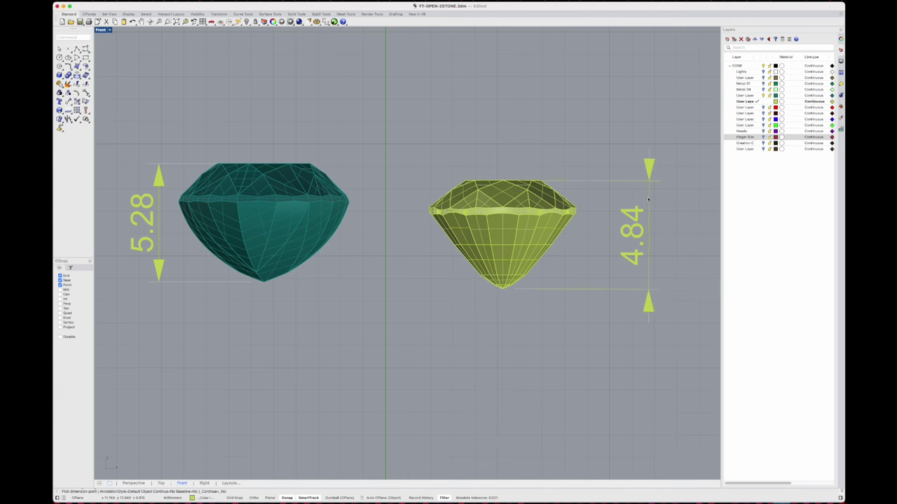
Return to the four-viewport layout and delete all four remaining dimensions around the two stones
scroll(492, 244, down, 5)
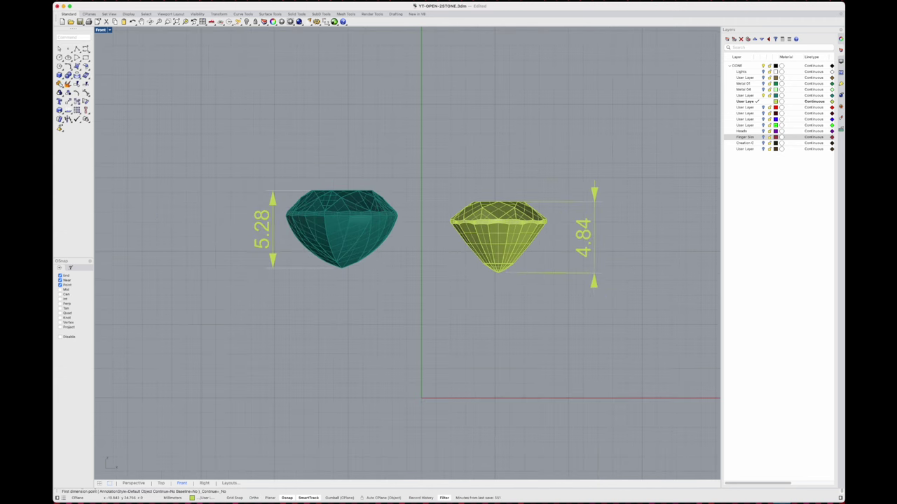
double_click(103, 29)
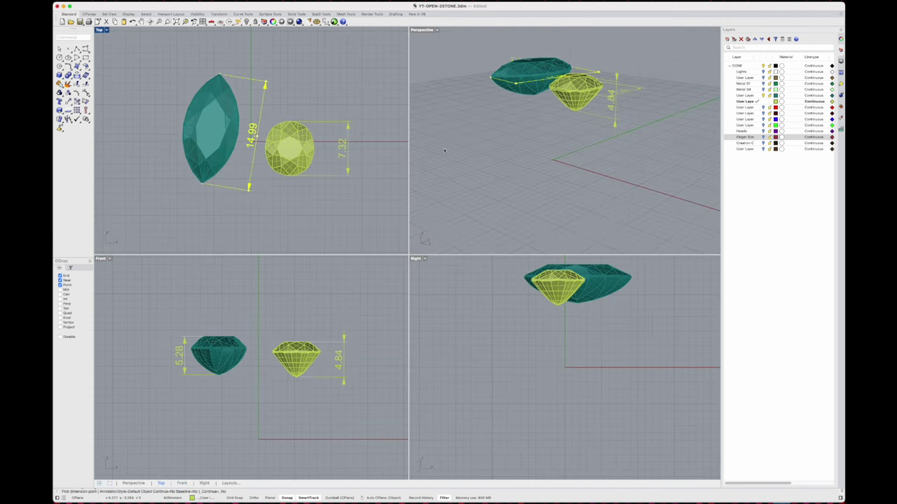
right_drag(563, 131, 574, 144)
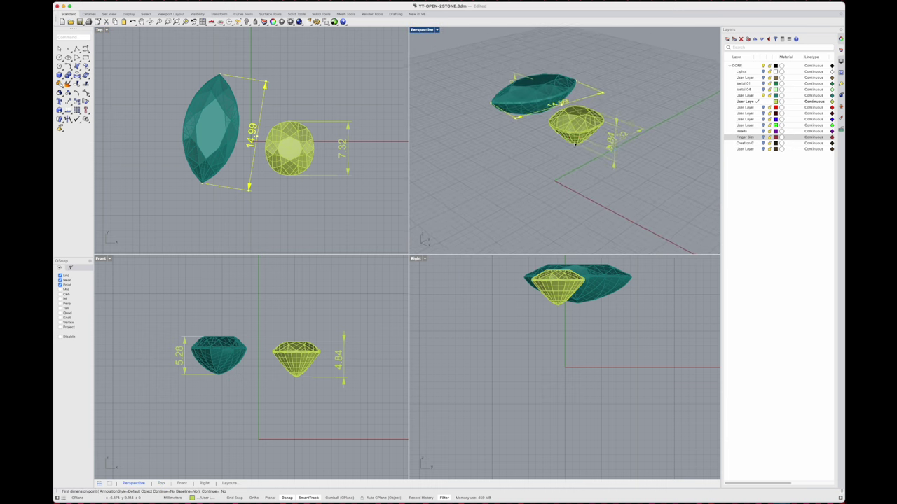
key(Escape)
click(627, 140)
key(Delete)
click(618, 126)
key(Delete)
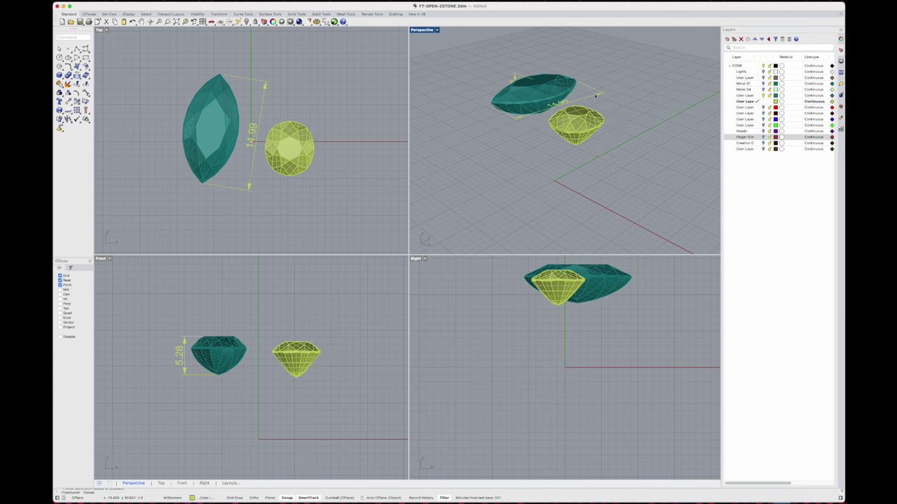
click(590, 97)
key(Delete)
click(514, 75)
key(Delete)
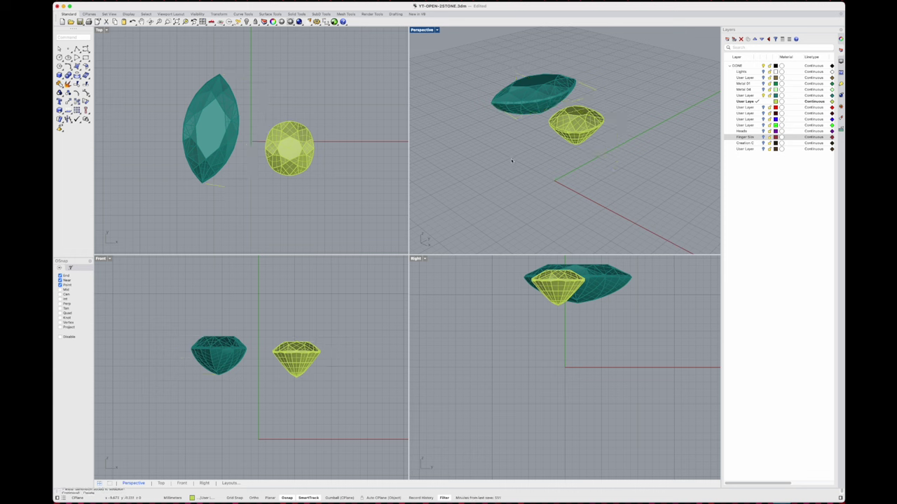
Select the green marquise stone and maximize the Top view with both stones framed
click(210, 136)
scroll(211, 136, up, 4)
right_drag(212, 137, 223, 148)
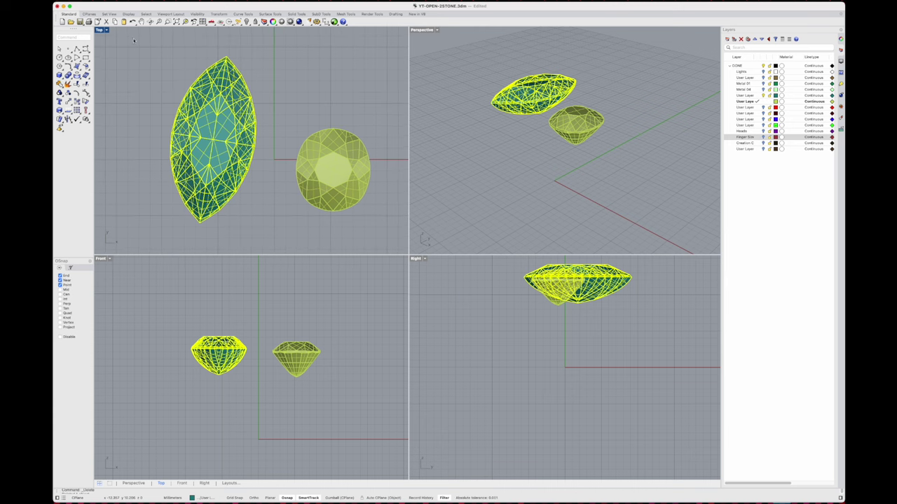
double_click(100, 30)
right_drag(443, 270, 425, 269)
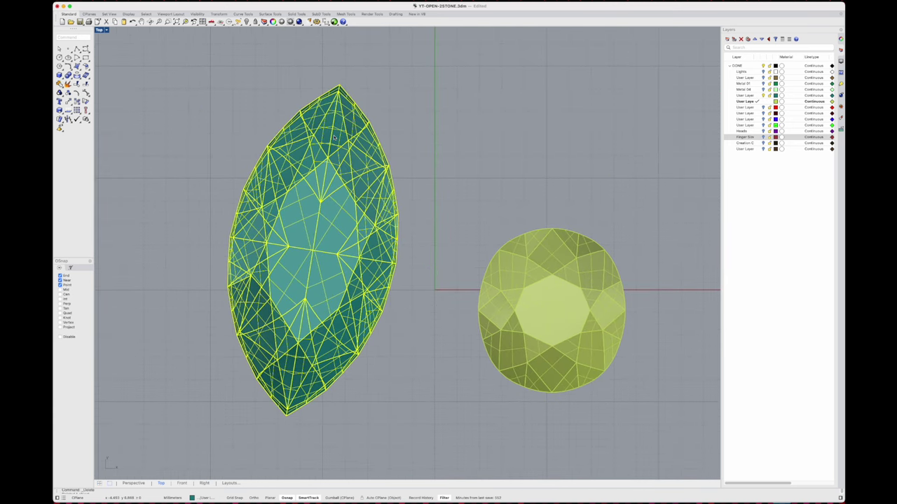
scroll(315, 188, down, 3)
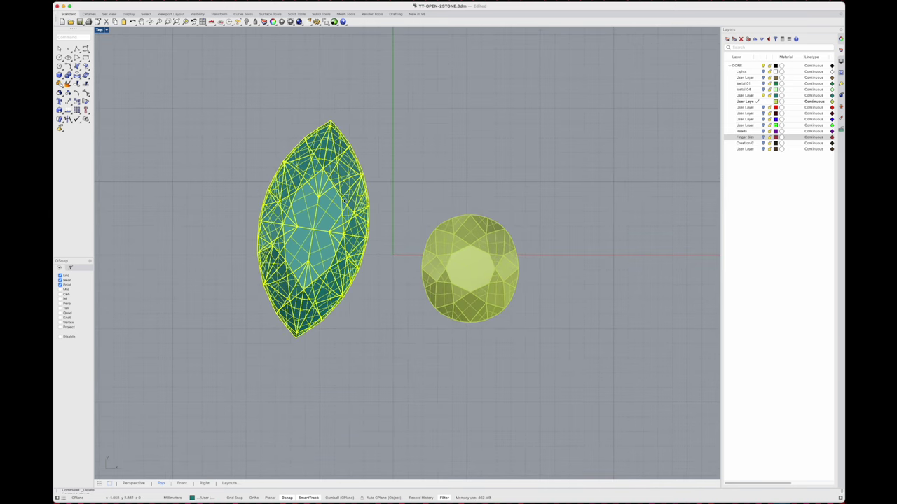
right_drag(380, 240, 387, 241)
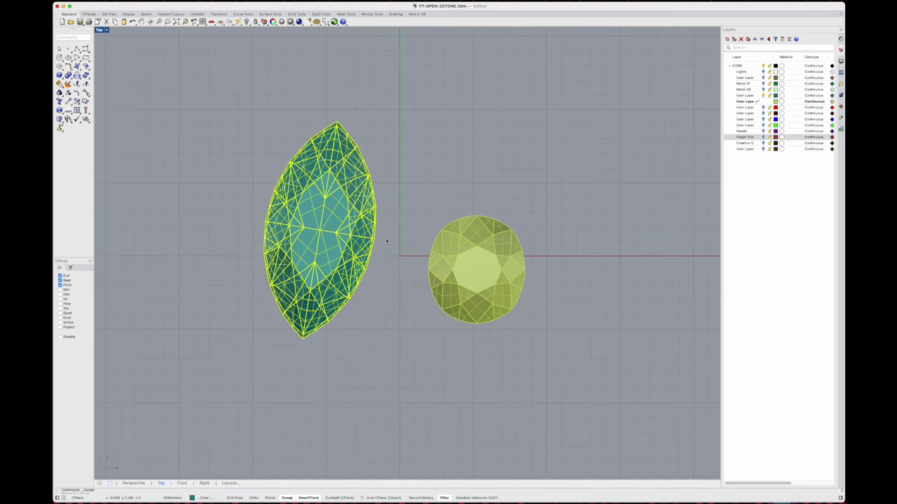
scroll(382, 251, up, 3)
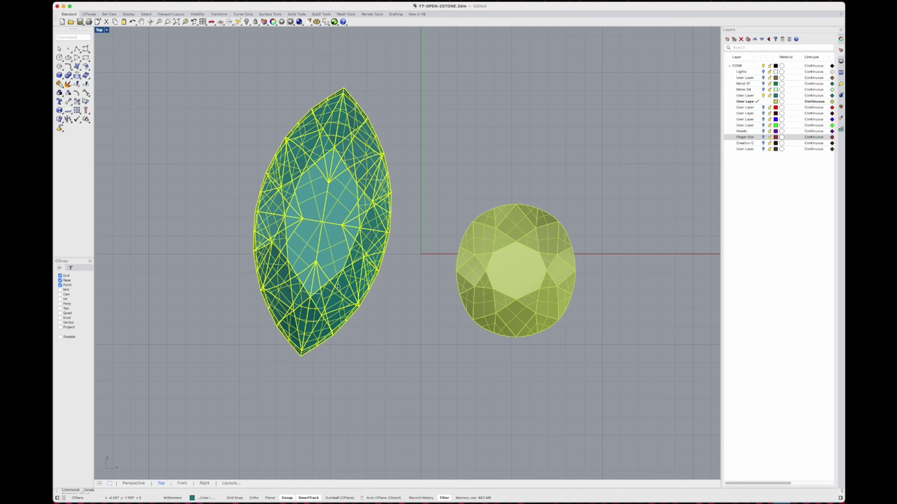
Turn on the Gumball, try rotating the marquise stone clockwise in the Top view, and undo the rotation
click(339, 498)
drag(305, 242, 371, 231)
key(Escape)
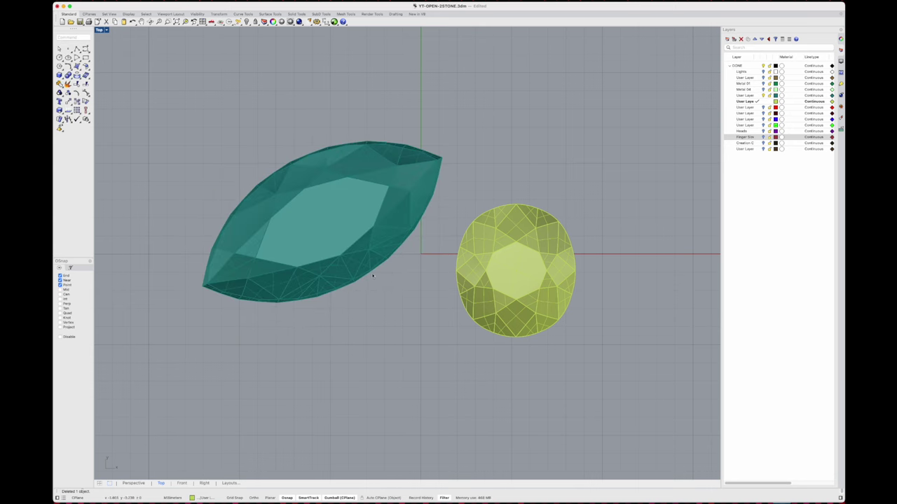
scroll(371, 288, down, 3)
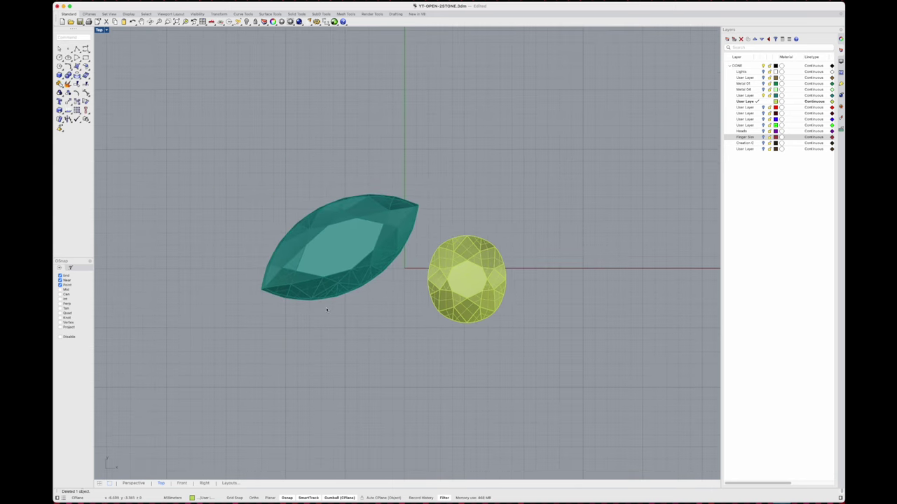
key(super+z)
key(Escape)
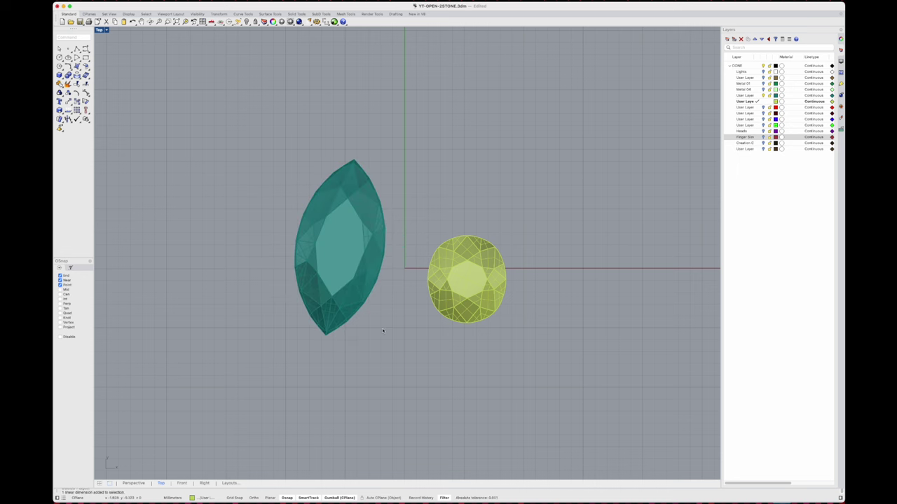
scroll(387, 335, up, 5)
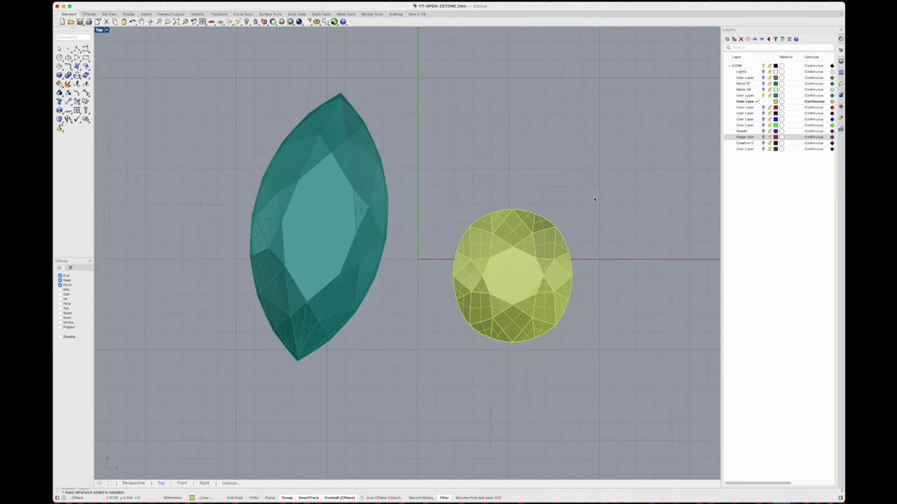
Make the finger size layer visible and maximize the Front view with both stones and the finger circle framed
click(760, 138)
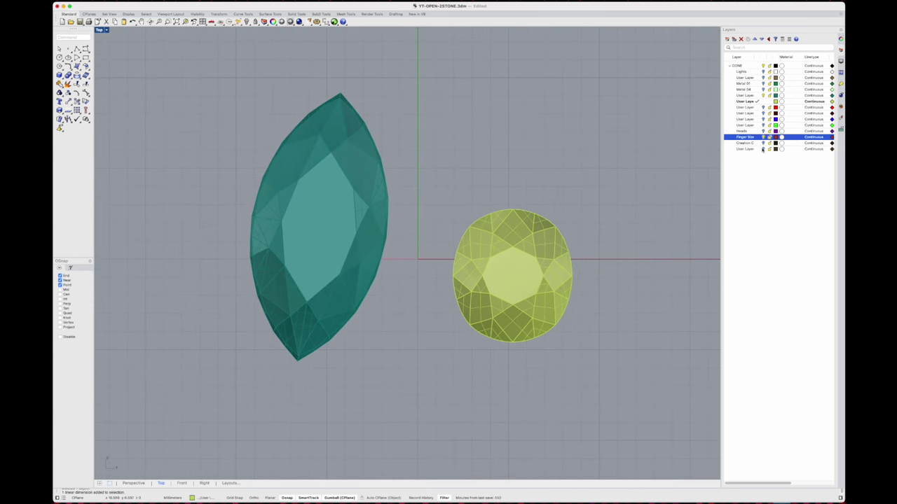
double_click(104, 30)
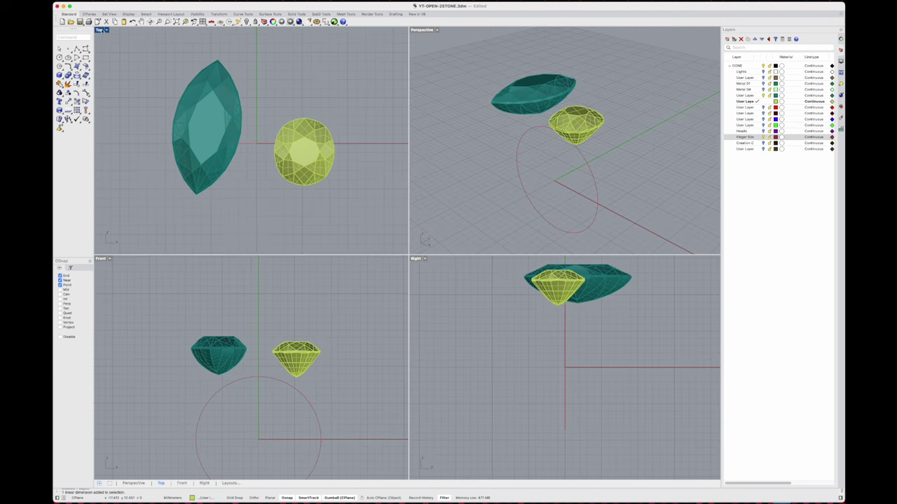
scroll(285, 286, up, 5)
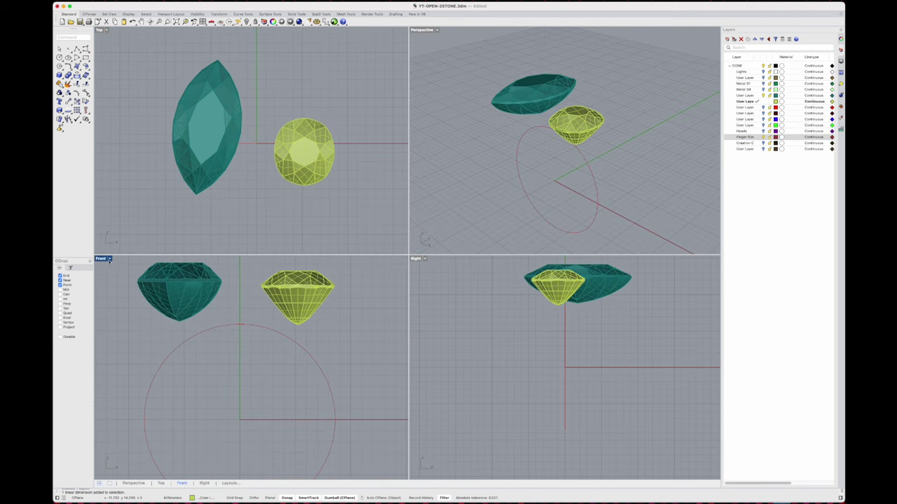
click(102, 258)
double_click(102, 259)
scroll(360, 232, down, 4)
right_drag(368, 232, 372, 207)
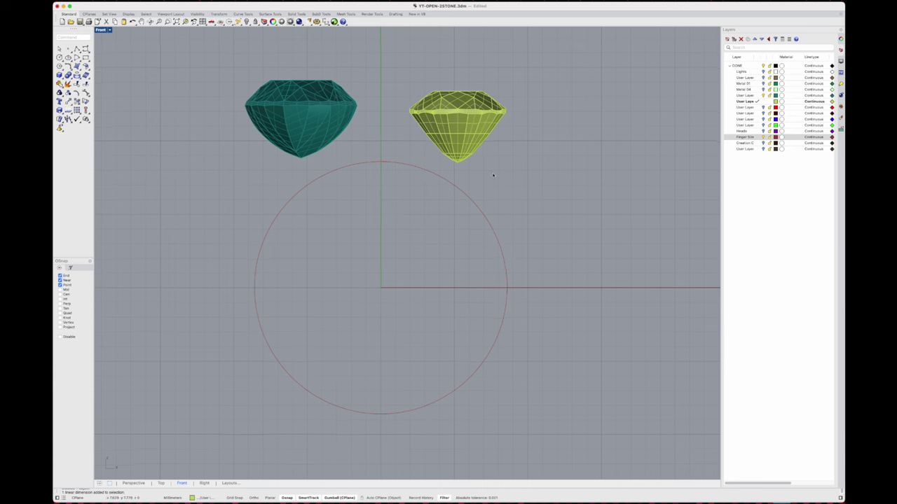
Measure the length of the finger size circle in millimetres and highlight the reading in the command history
click(452, 184)
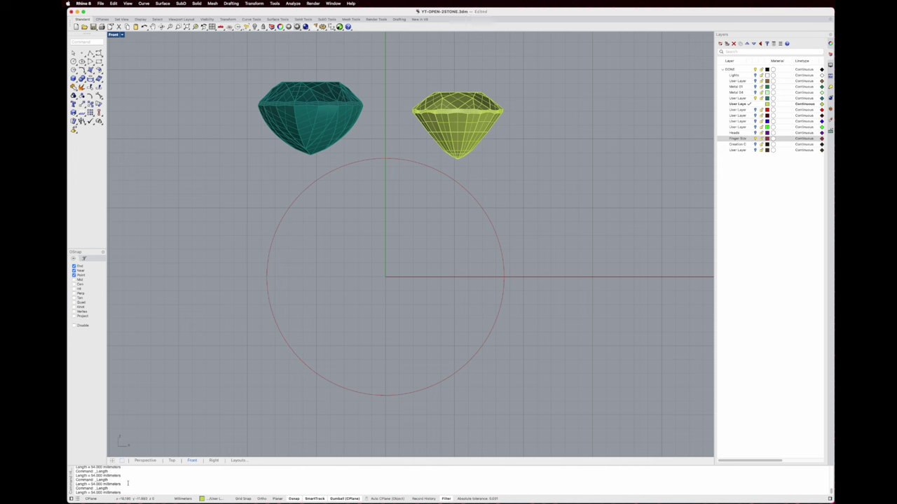
click(306, 3)
click(304, 60)
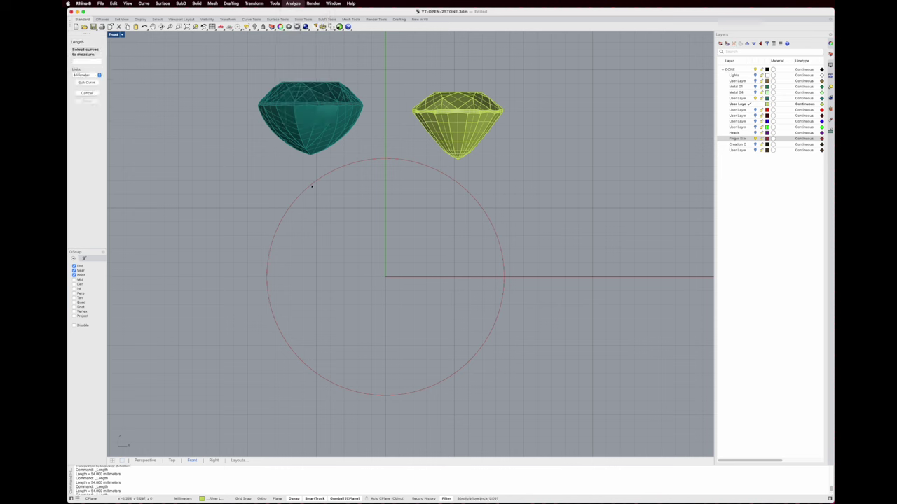
click(311, 186)
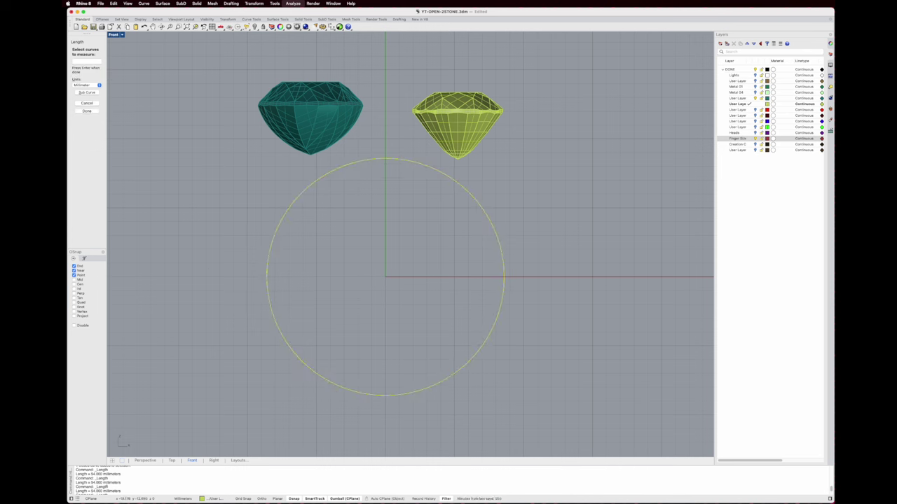
key(Return)
key(Return)
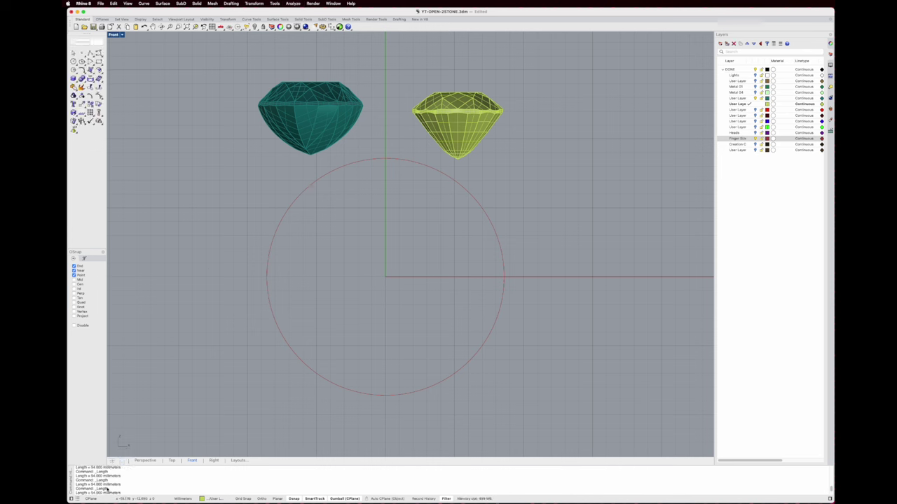
drag(75, 493, 127, 493)
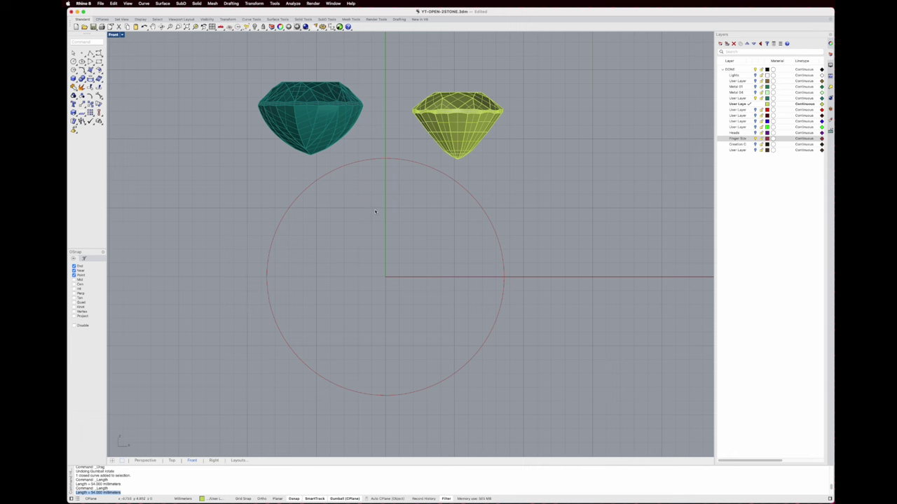
Try to offset the finger size circle outward by 1.5 mm in the Front view
right_drag(507, 180, 508, 190)
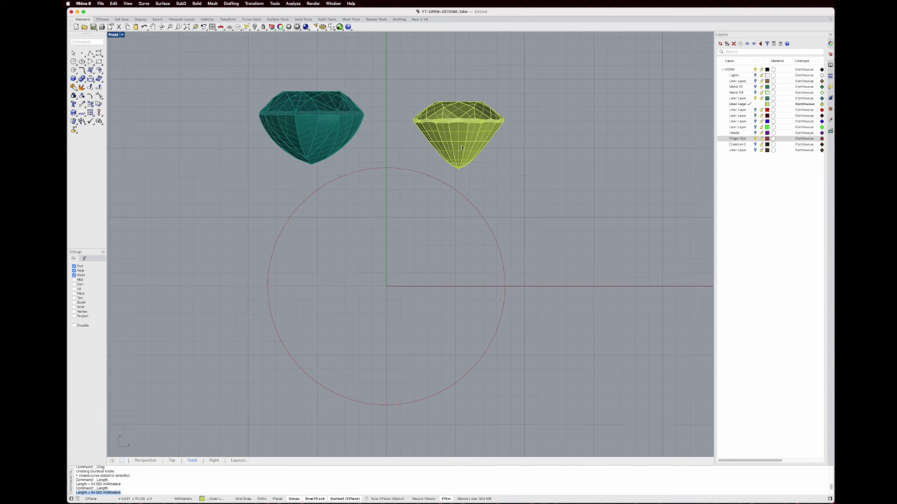
scroll(336, 164, down, 3)
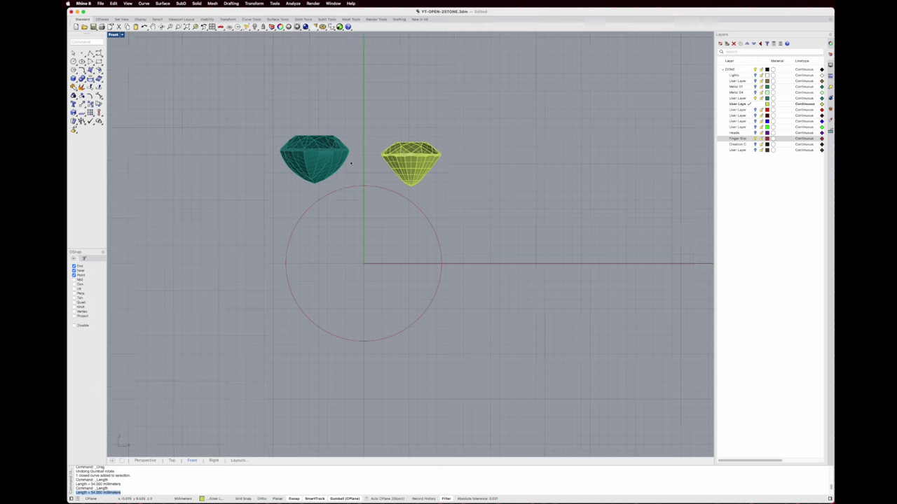
scroll(317, 193, up, 3)
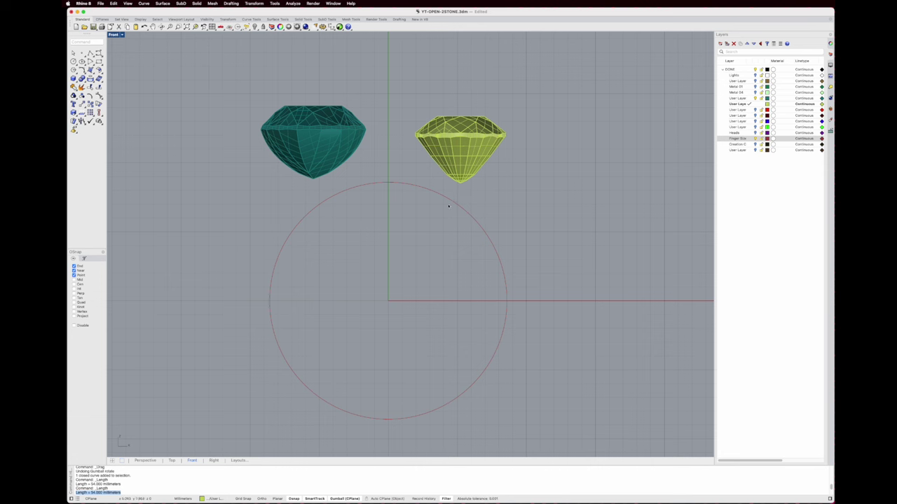
right_drag(440, 214, 441, 201)
click(422, 174)
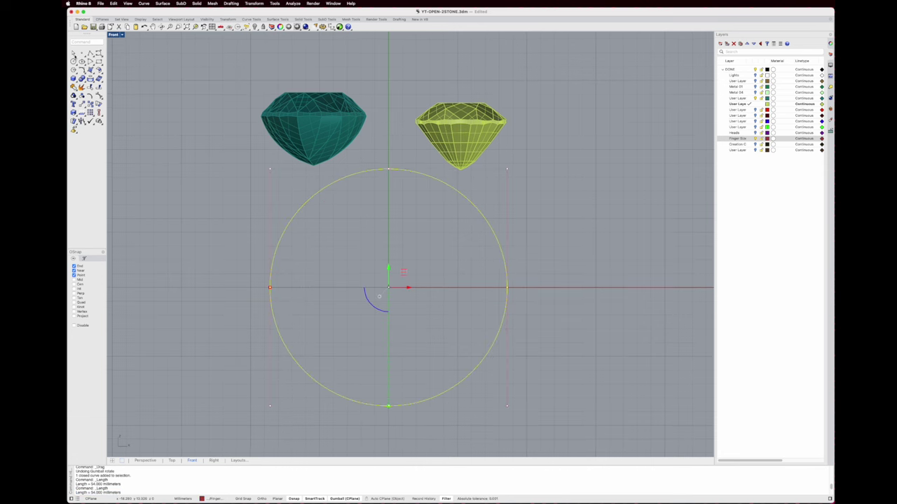
click(99, 55)
click(100, 55)
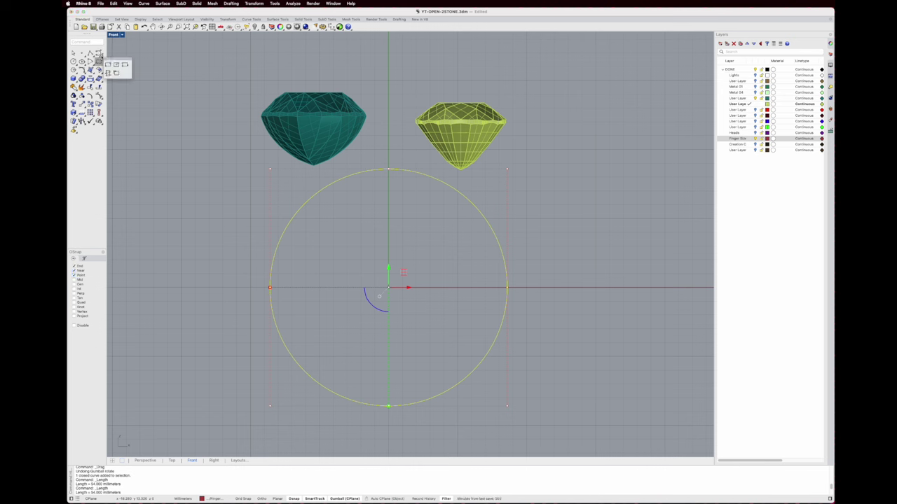
click(81, 70)
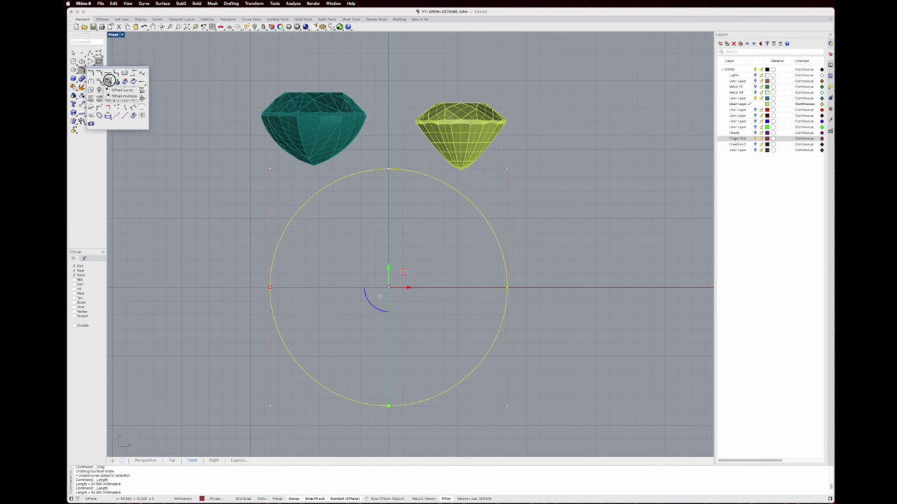
click(116, 81)
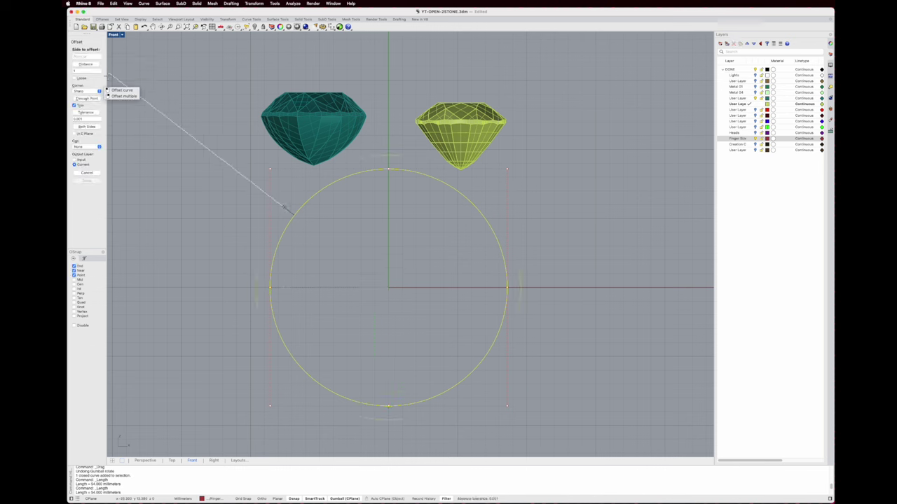
click(89, 71)
text(.5)
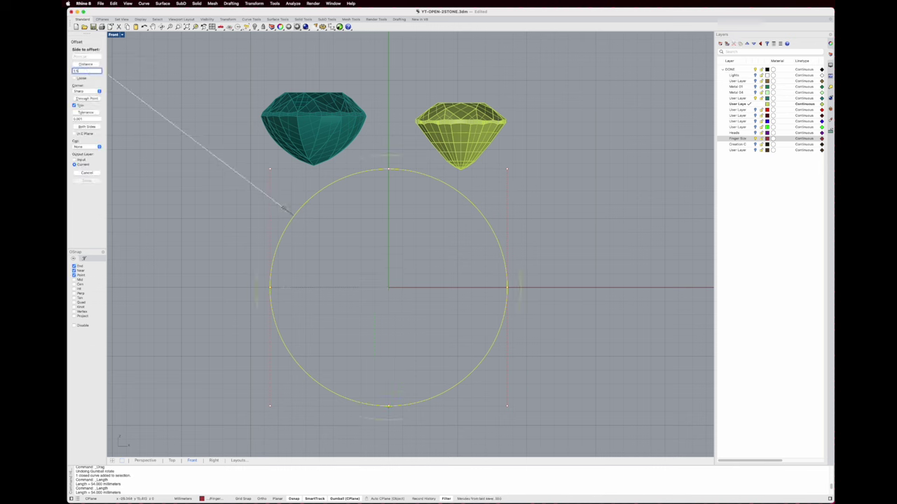
key(Return)
click(493, 73)
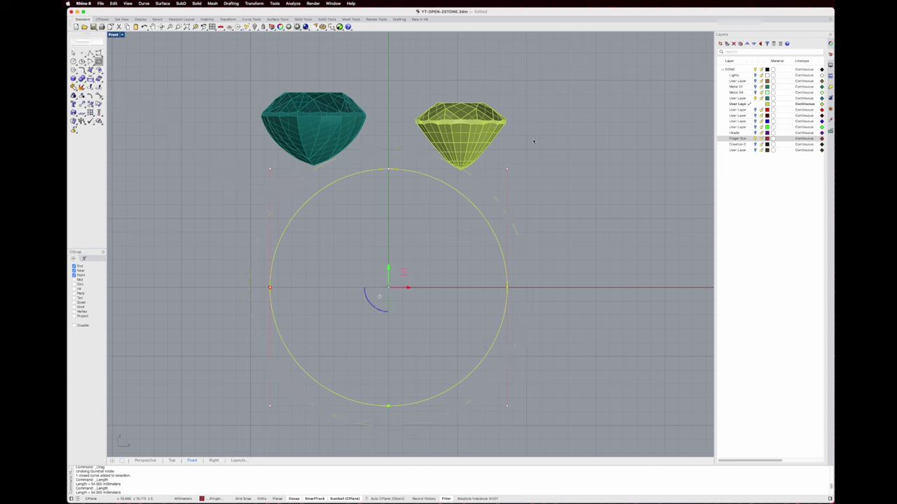
Draw two vertical single lines from the outer girdle ends of the marquise and cushion stones down past the finger circle
click(99, 53)
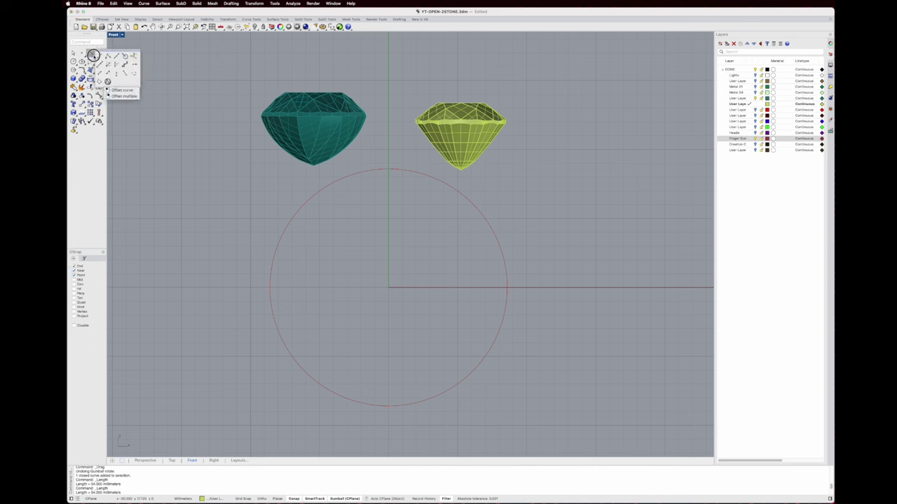
click(93, 56)
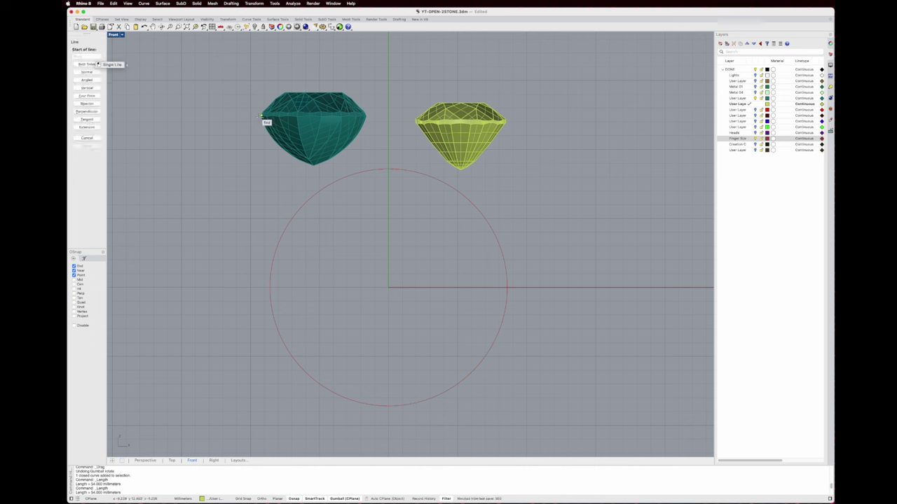
click(262, 115)
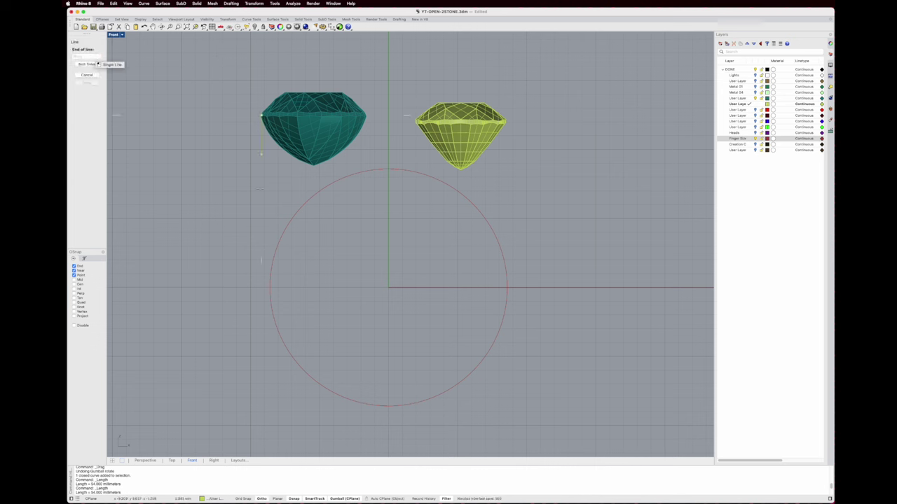
click(261, 417)
key(Return)
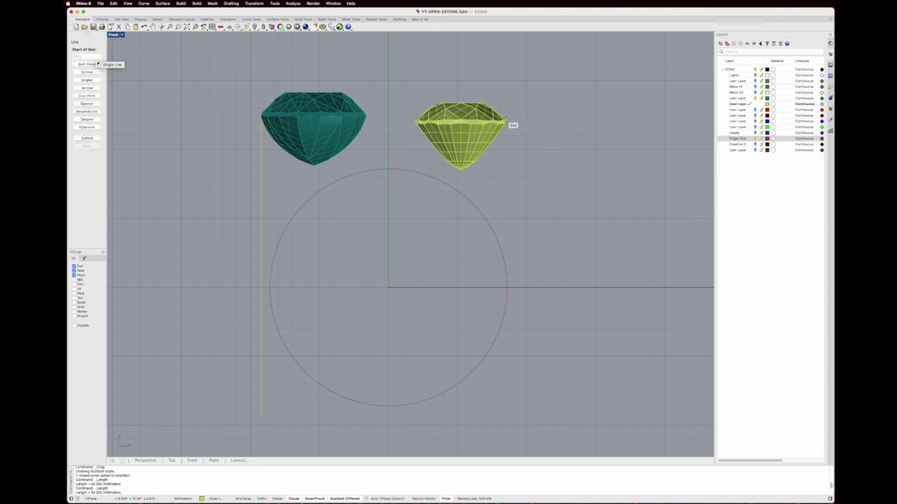
click(506, 124)
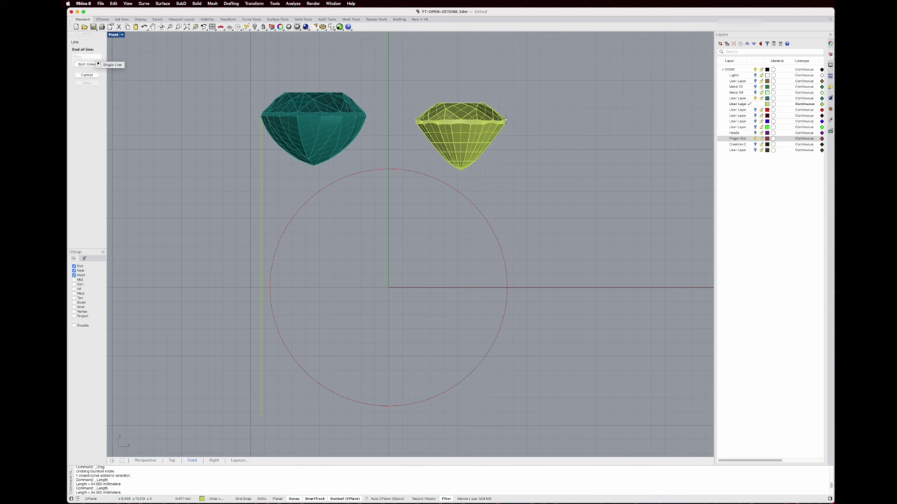
click(504, 415)
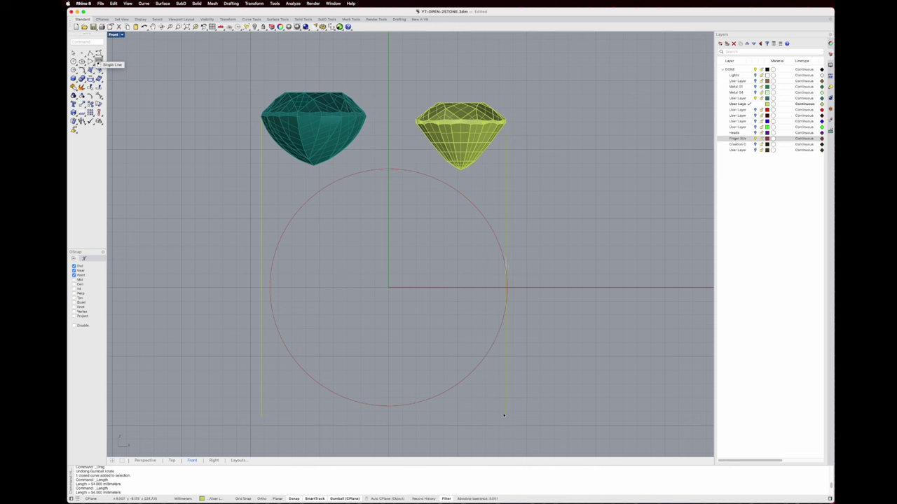
Move the vertical line at the marquise stone horizontally outward, away from the finger circle
click(270, 184)
scroll(350, 276, down, 4)
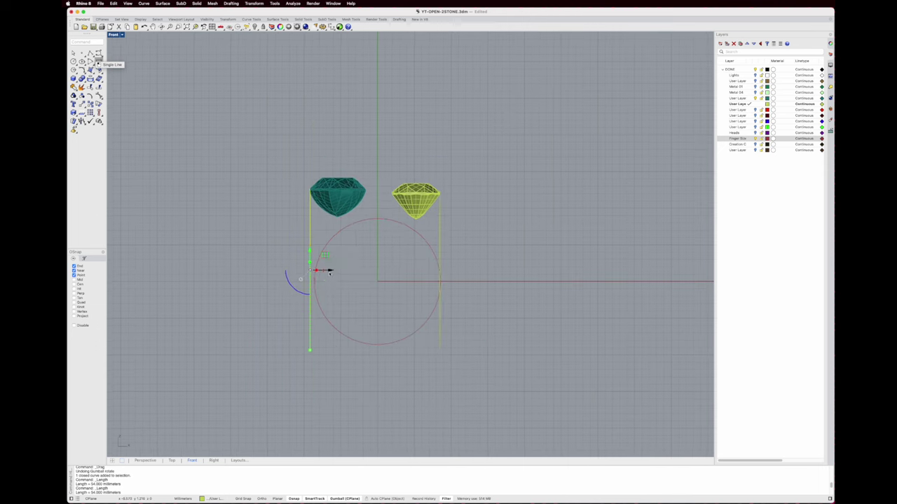
scroll(329, 272, up, 4)
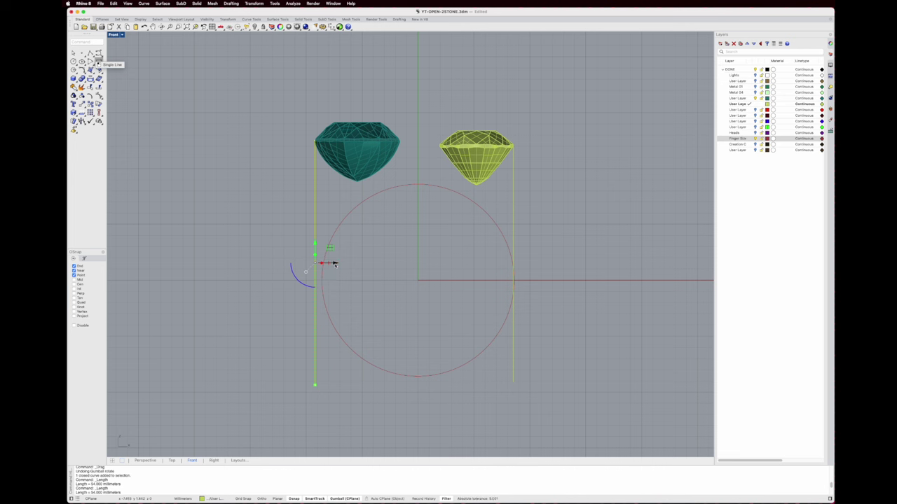
drag(335, 264, 322, 264)
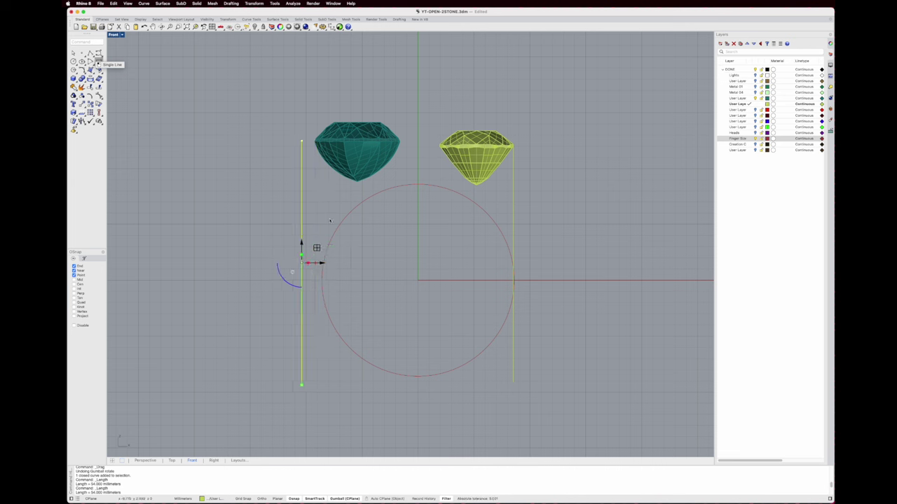
Try moving the marquise and cushion stones outward past their vertical guide lines, and undo both moves
click(337, 155)
drag(337, 156, 306, 155)
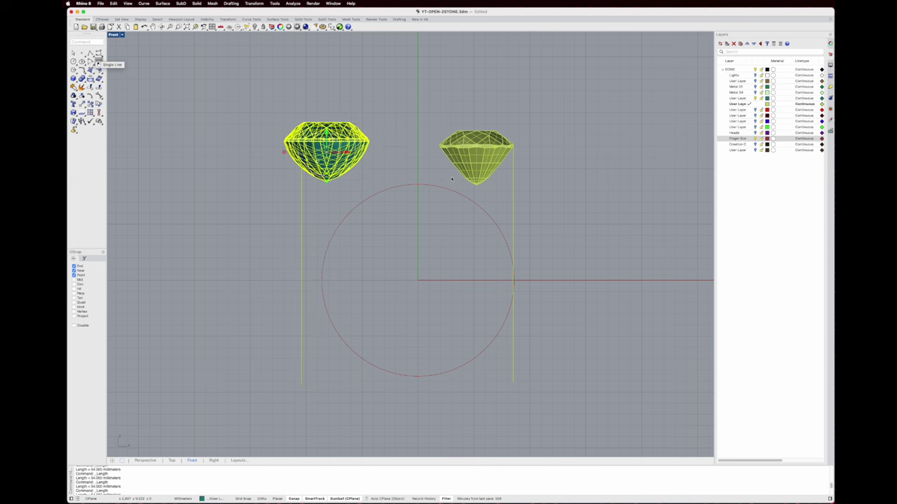
click(499, 150)
drag(498, 158, 514, 158)
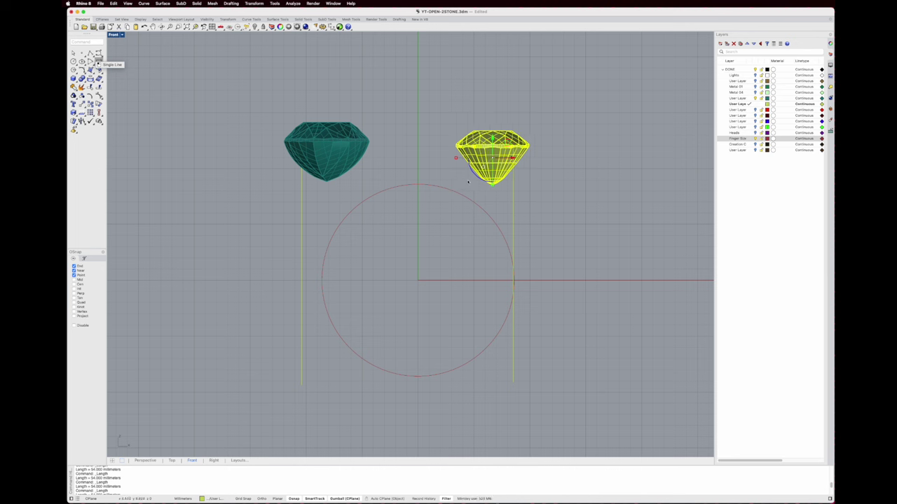
key(super+z)
key(super+z)
key(super+z)
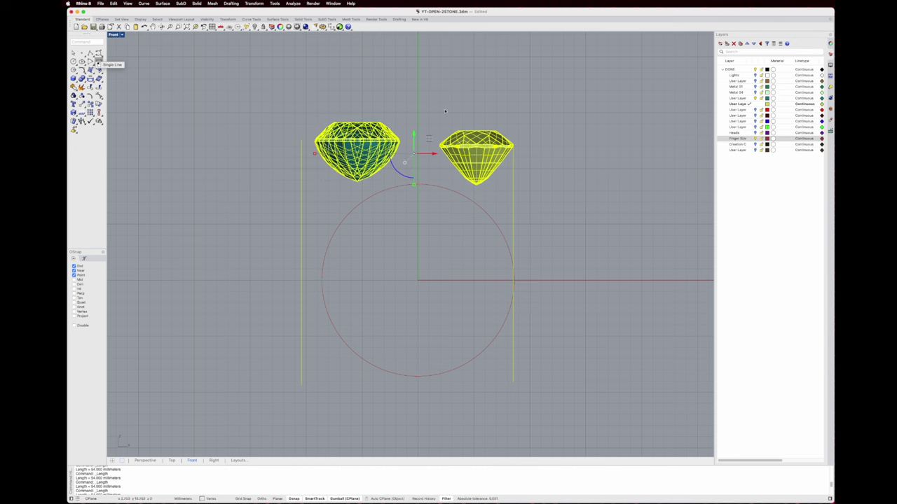
click(456, 91)
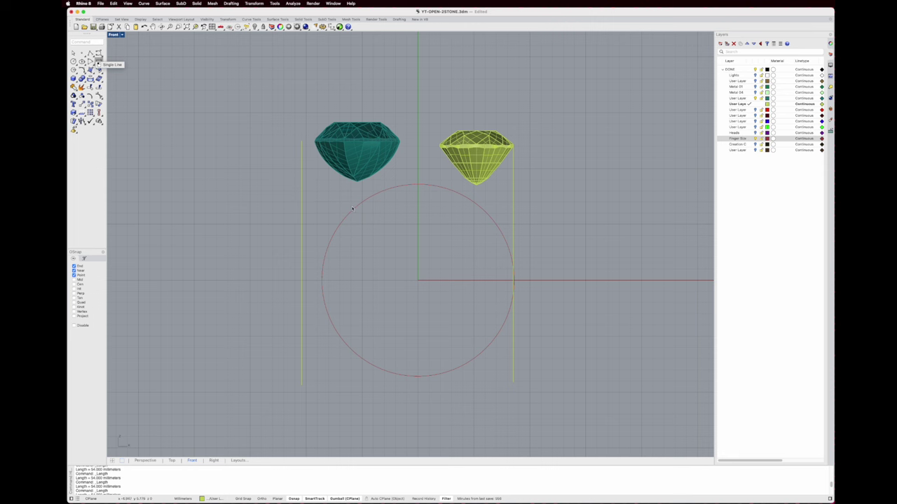
Delete the two vertical guide lines beside the marquise and cushion stones
scroll(467, 221, up, 3)
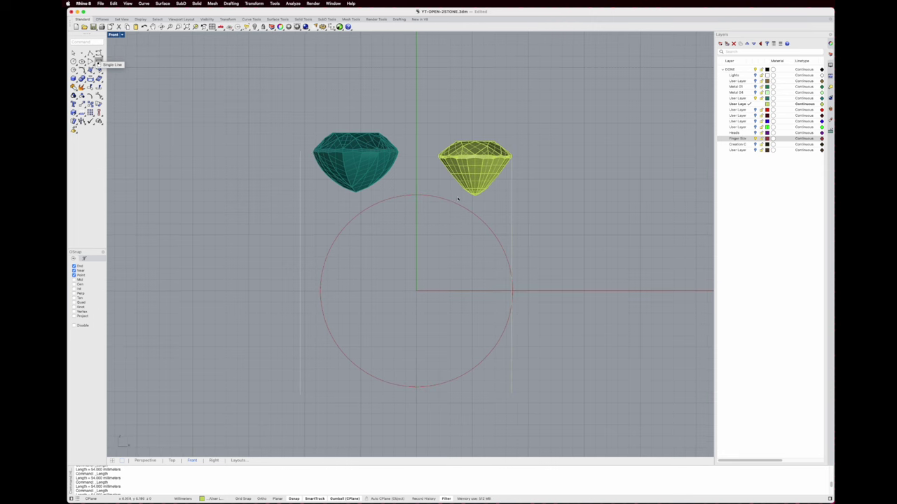
key(Delete)
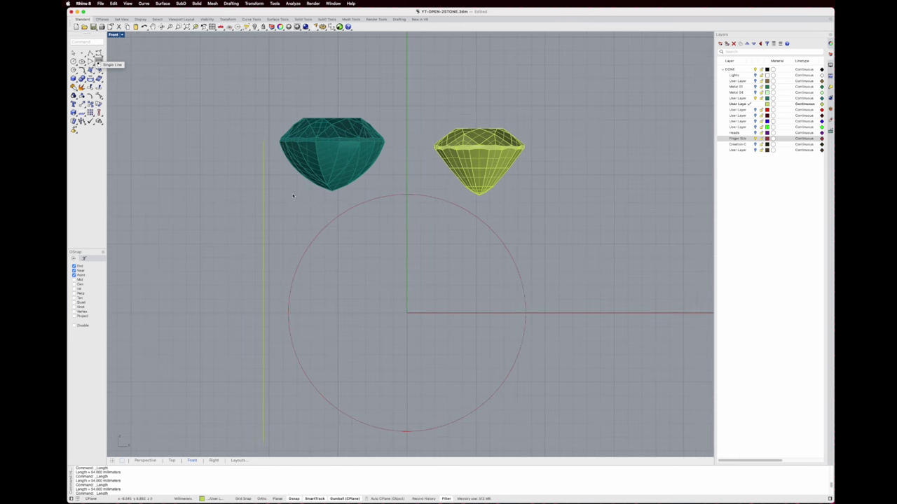
click(263, 217)
key(Delete)
scroll(371, 236, down, 3)
right_drag(380, 238, 376, 243)
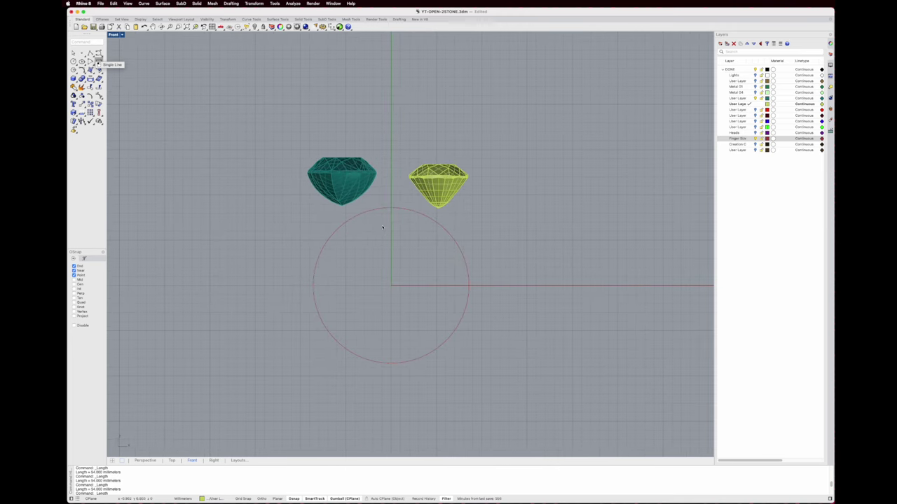
scroll(386, 228, up, 3)
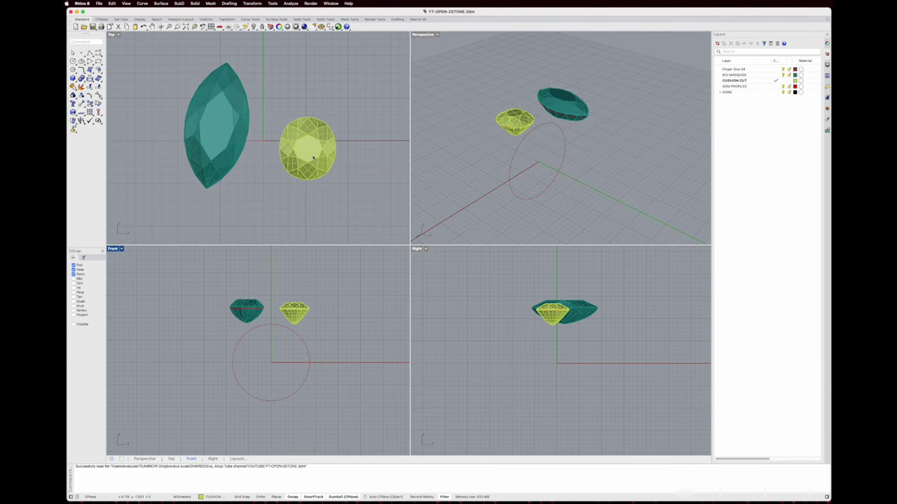
Hide the GEM PROFILES and Finger Size 54 layers so only the two stones remain in view
scroll(543, 98, up, 2)
shift+right_drag(530, 121, 535, 112)
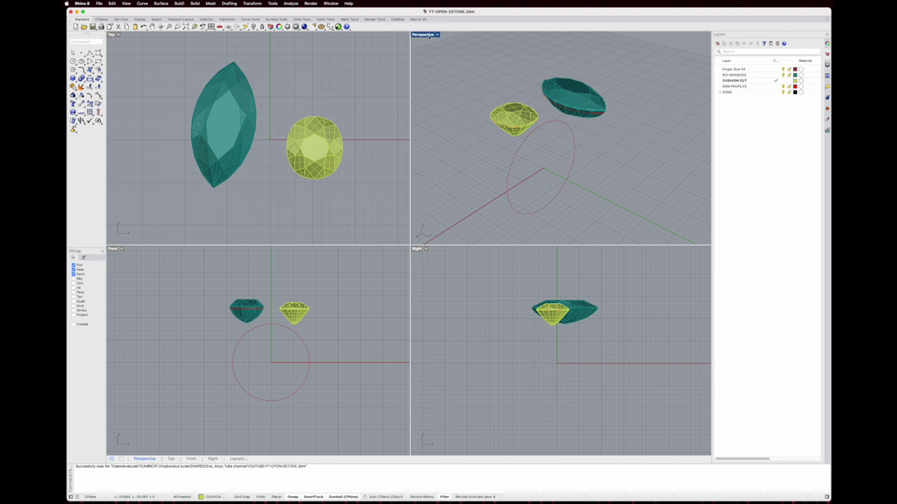
scroll(541, 105, up, 4)
right_drag(593, 117, 561, 97)
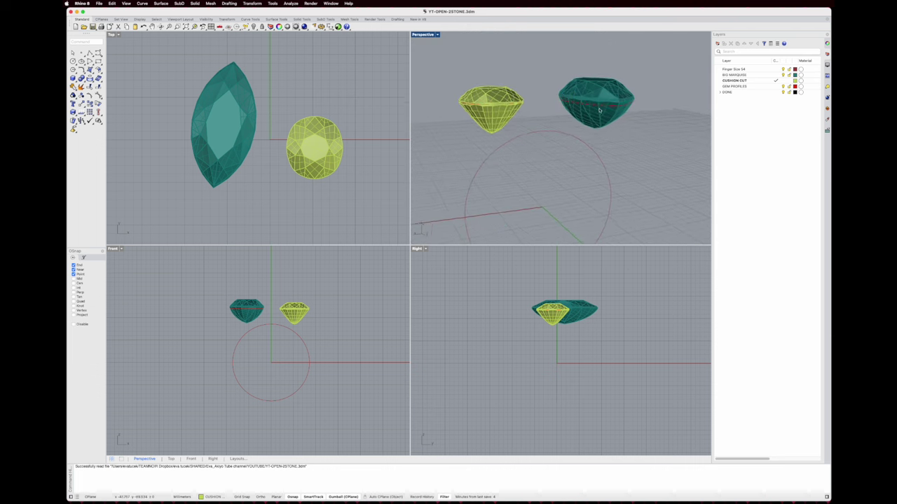
scroll(585, 105, up, 4)
right_drag(648, 110, 589, 118)
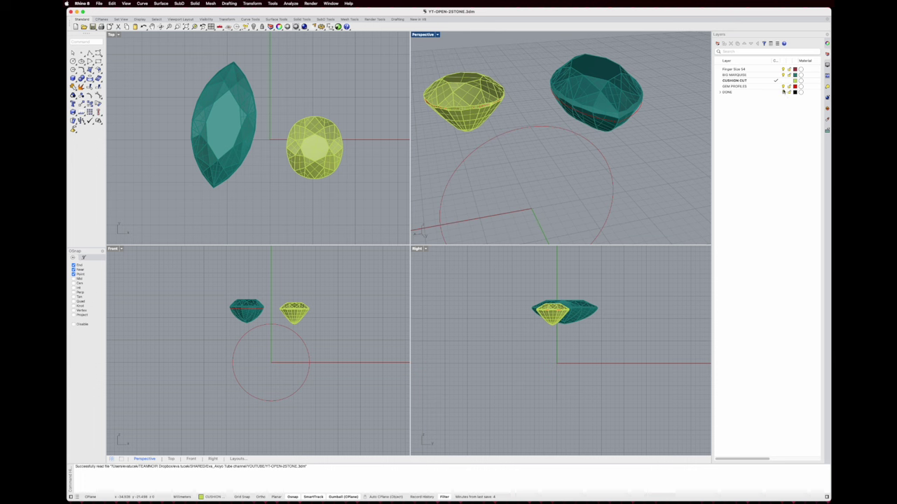
click(784, 87)
right_drag(546, 118, 568, 112)
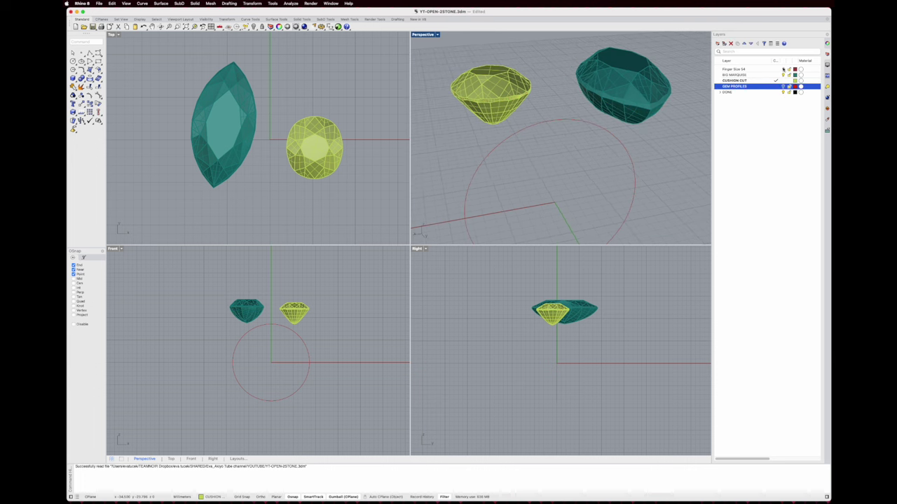
click(784, 69)
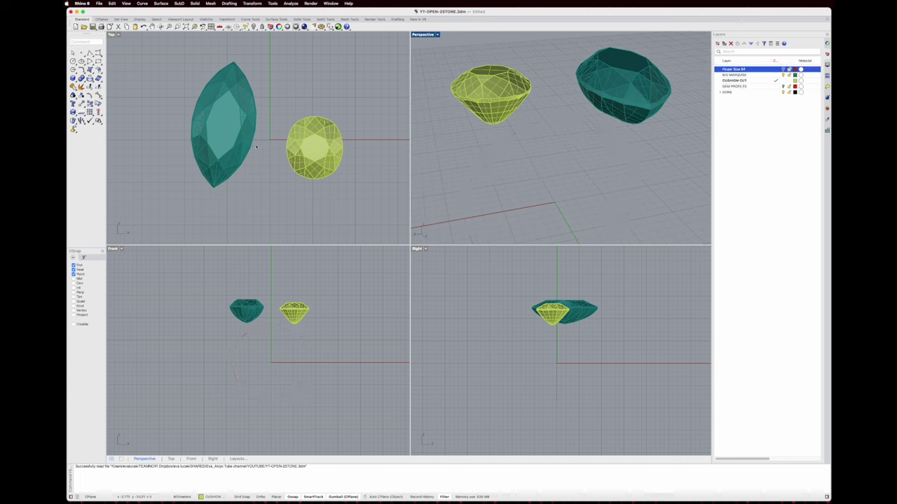
Create a straight horizontal section curve through the middle of the marquise stone's girdle in the Front view
scroll(240, 317, up, 4)
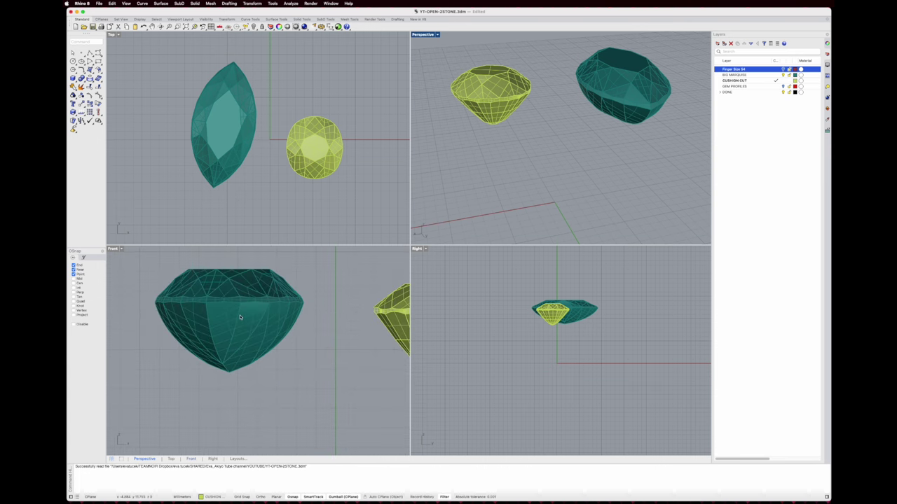
click(239, 318)
mouse_move(240, 318)
right_down()
mouse_move(240, 328)
mouse_move(251, 324)
right_up()
scroll(235, 323, up, 4)
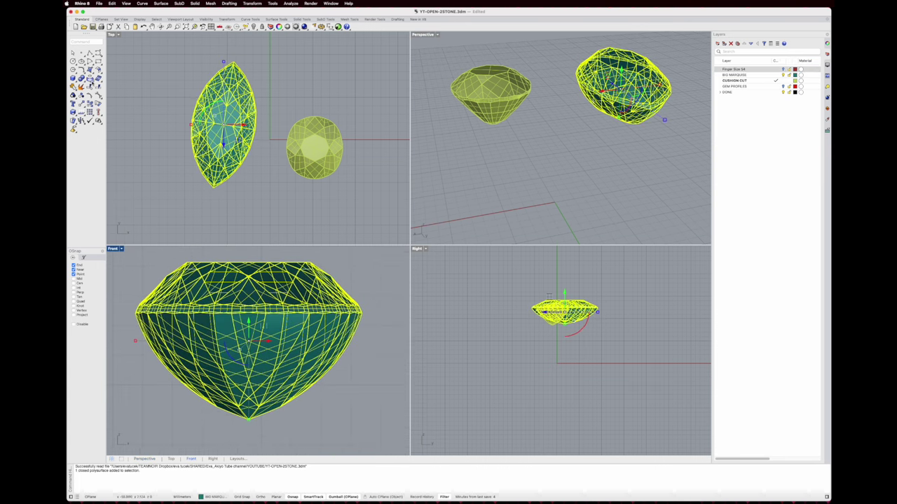
click(90, 80)
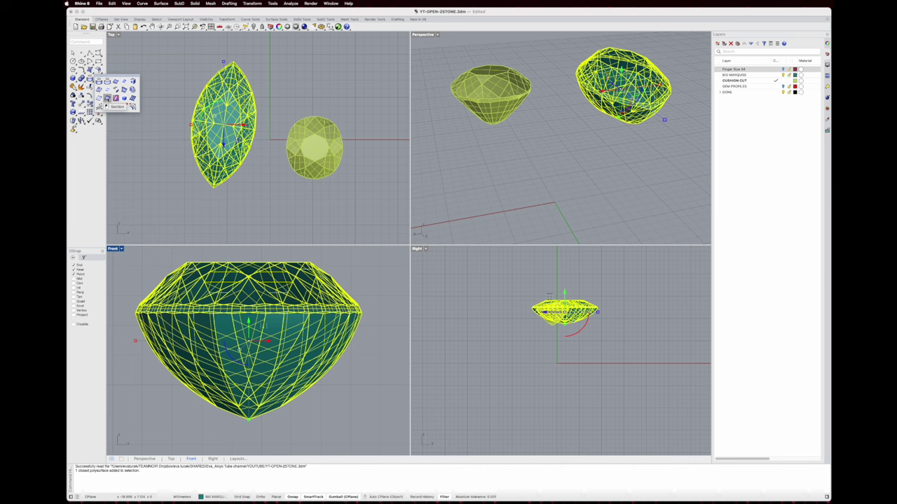
click(107, 98)
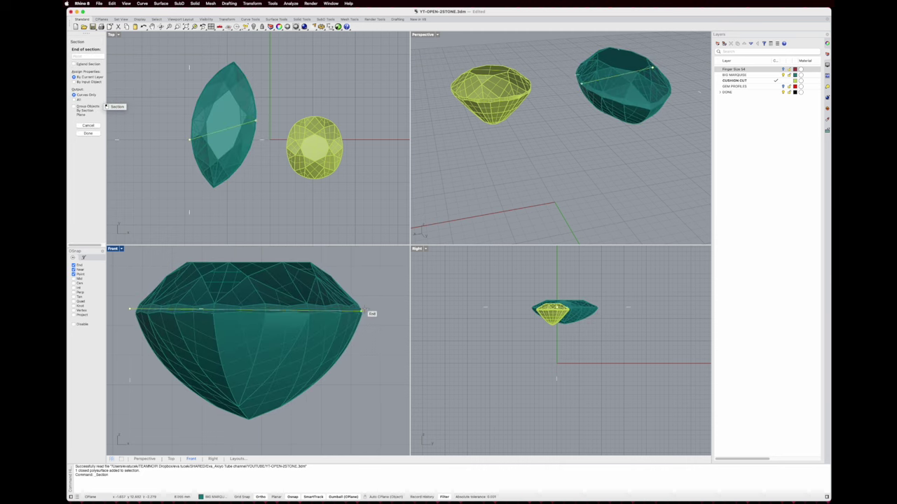
click(362, 313)
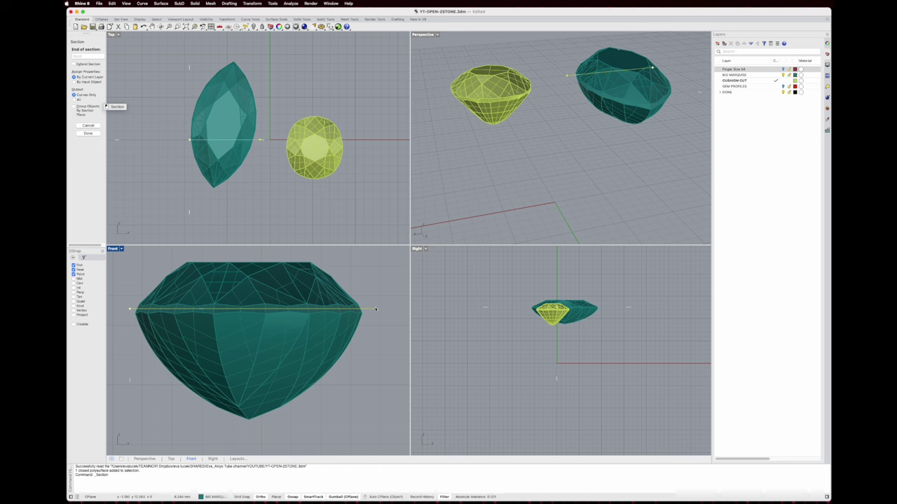
right_click(356, 178)
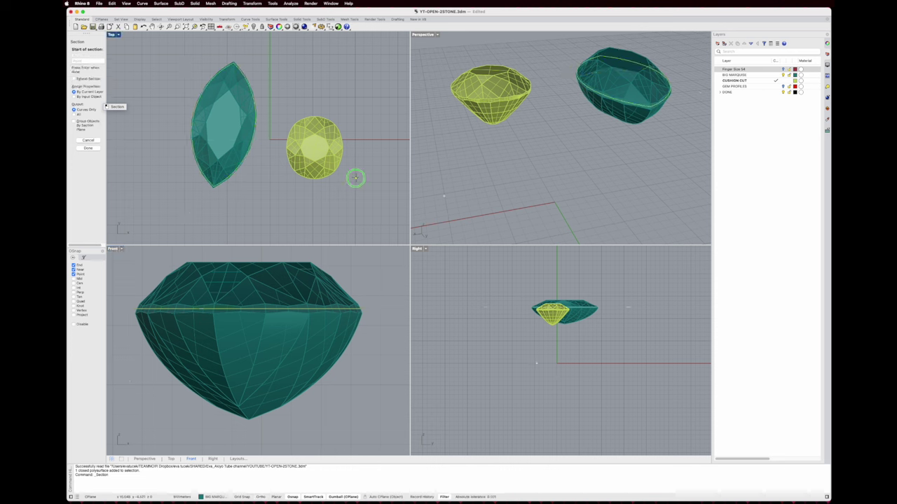
Inspect the marquise section curve along the girdle and move it to the GEM PROFILES layer
scroll(675, 96, up, 6)
right_drag(675, 96, 664, 114)
scroll(664, 114, up, 5)
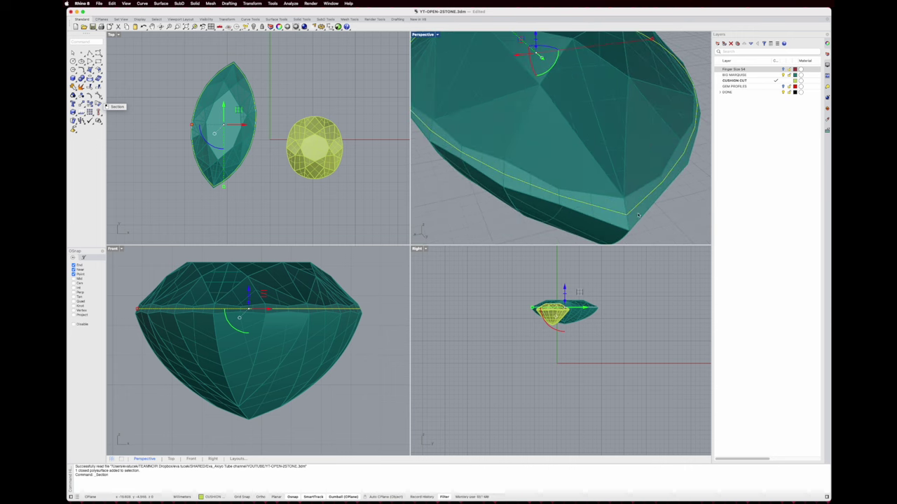
double_click(418, 35)
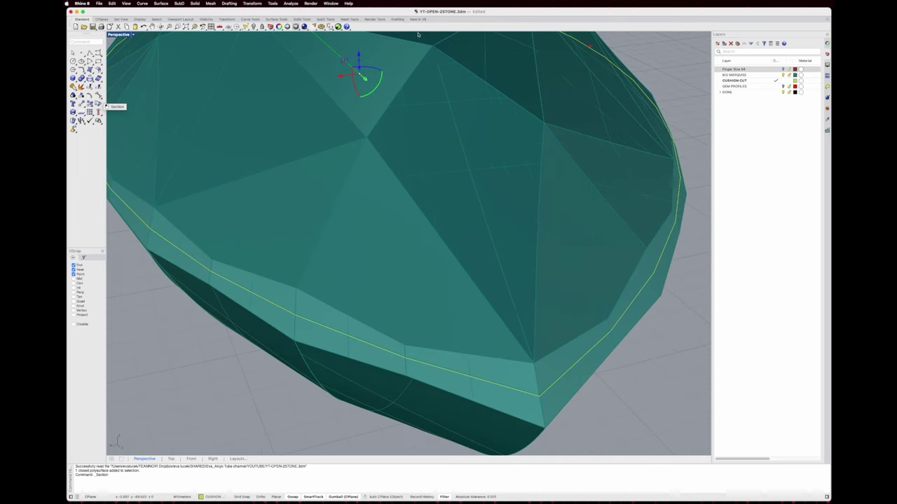
right_drag(579, 298, 410, 335)
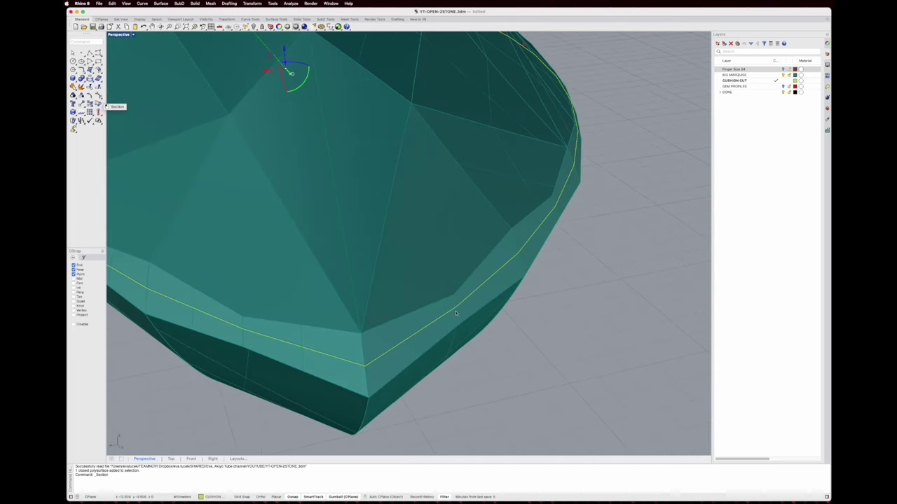
scroll(551, 211, down, 5)
mouse_move(550, 212)
right_down()
mouse_move(545, 240)
mouse_move(557, 205)
right_up()
right_click(752, 87)
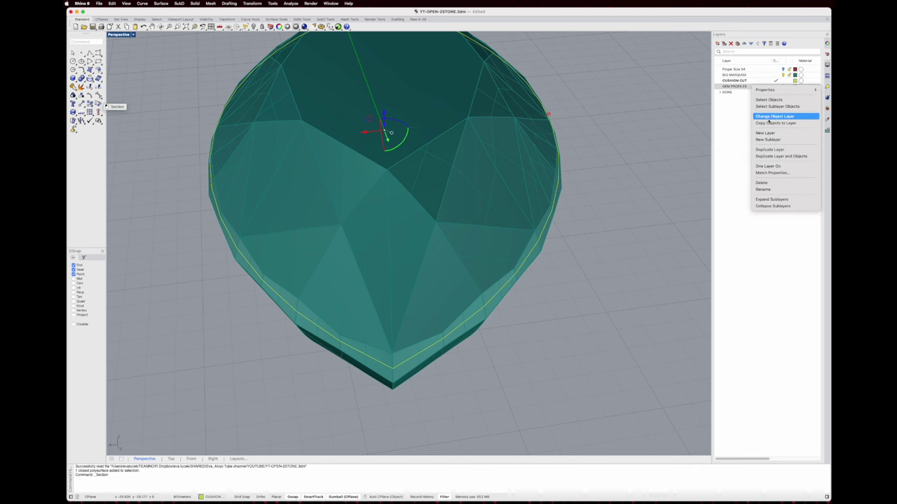
click(774, 116)
right_drag(617, 183, 581, 224)
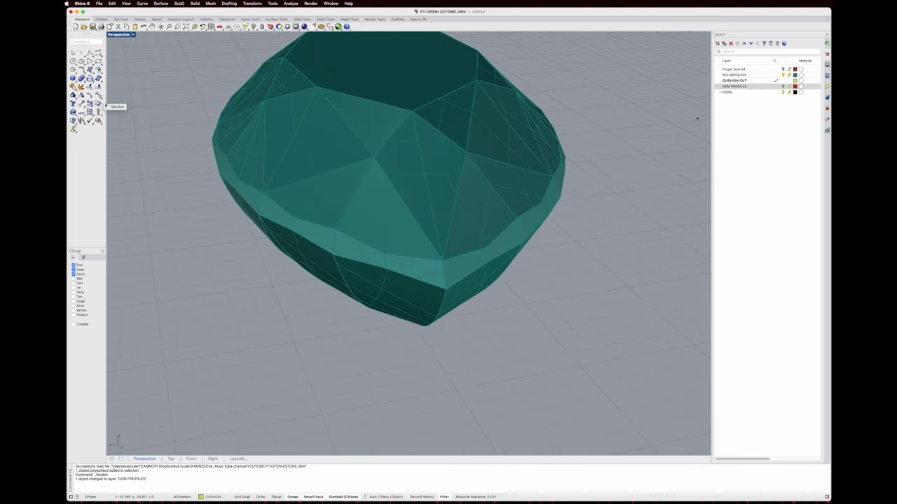
Return to the four-view layout and select the cushion stone in the Top view
scroll(623, 166, down, 2)
right_drag(548, 186, 522, 175)
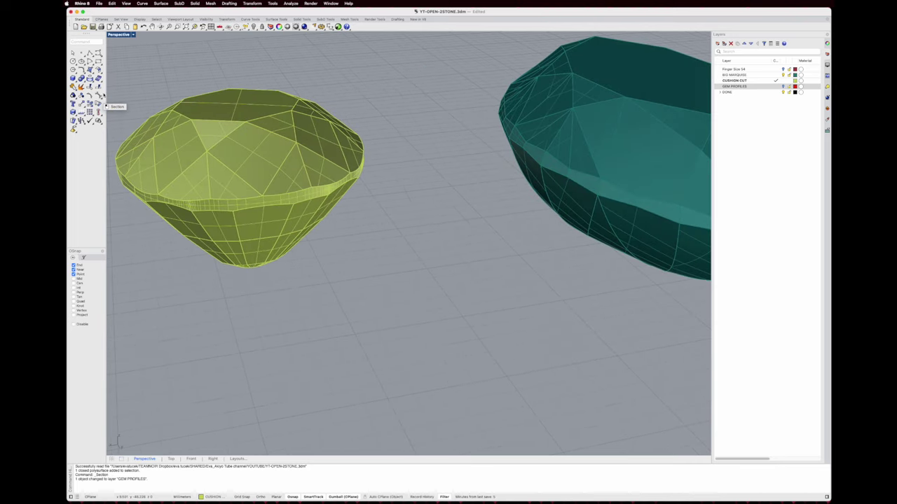
double_click(119, 34)
scroll(275, 173, up, 5)
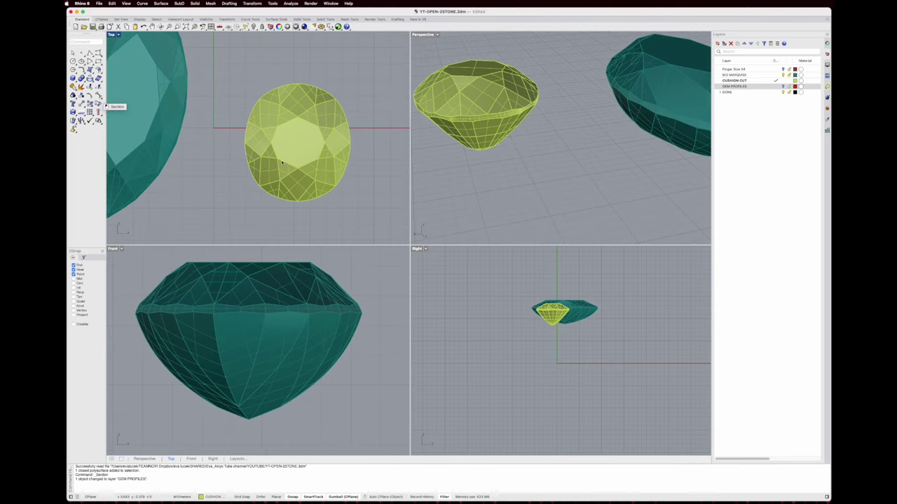
click(282, 163)
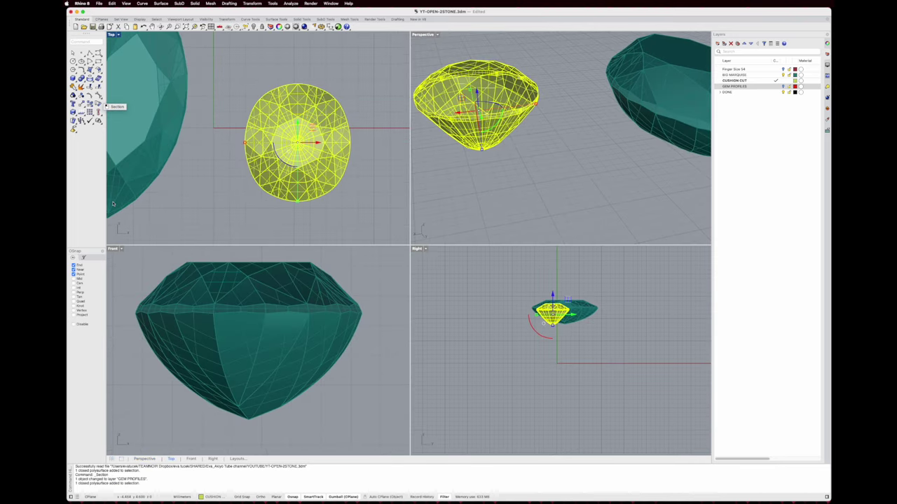
click(98, 103)
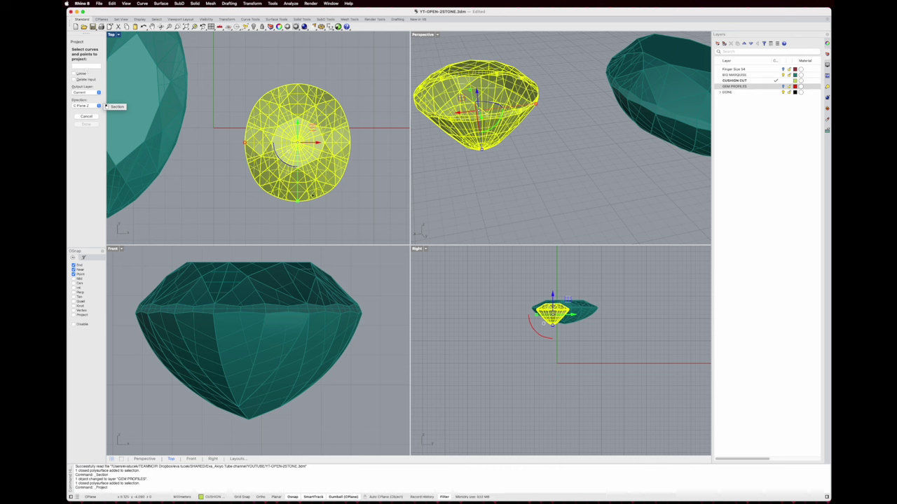
key(Escape)
right_drag(343, 350, 150, 341)
right_drag(225, 325, 150, 328)
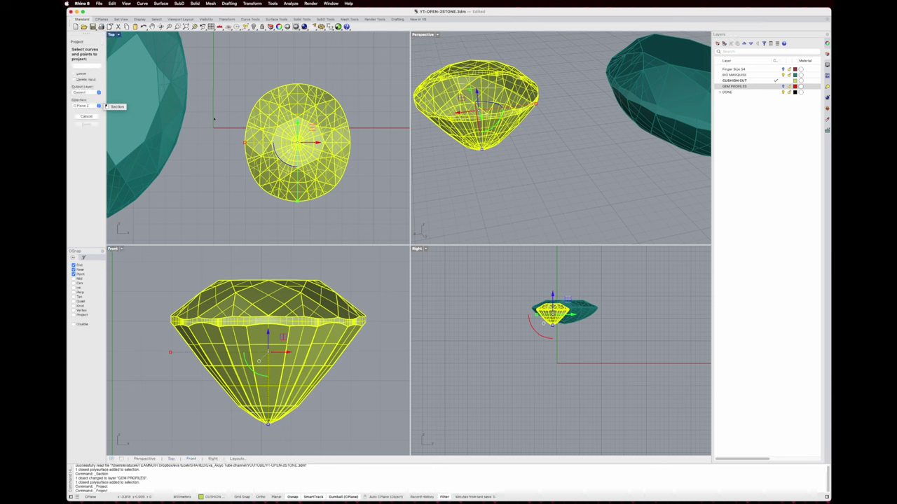
key(Escape)
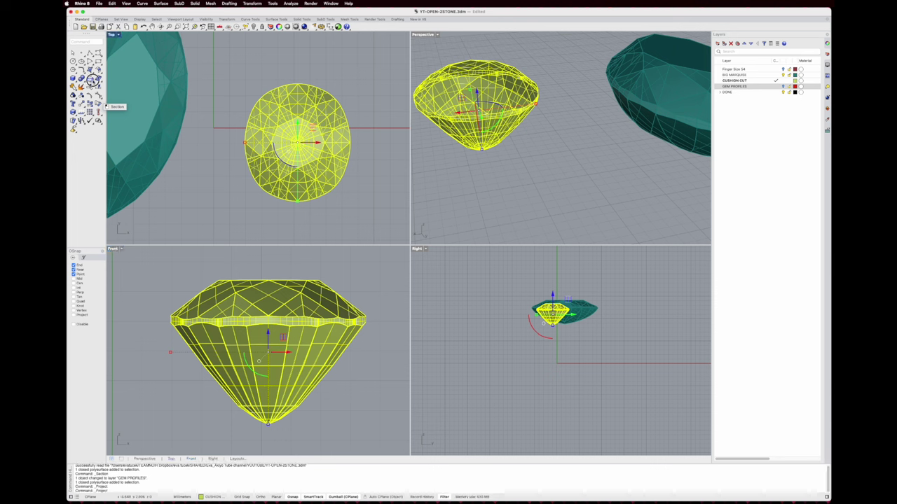
Create a straight horizontal section curve through the cushion stone's girdle in the Front view
click(90, 79)
click(104, 94)
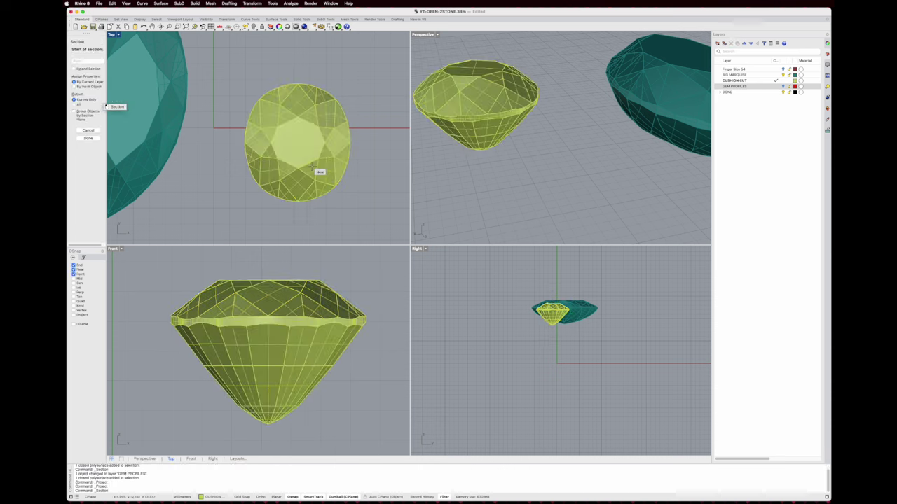
click(169, 320)
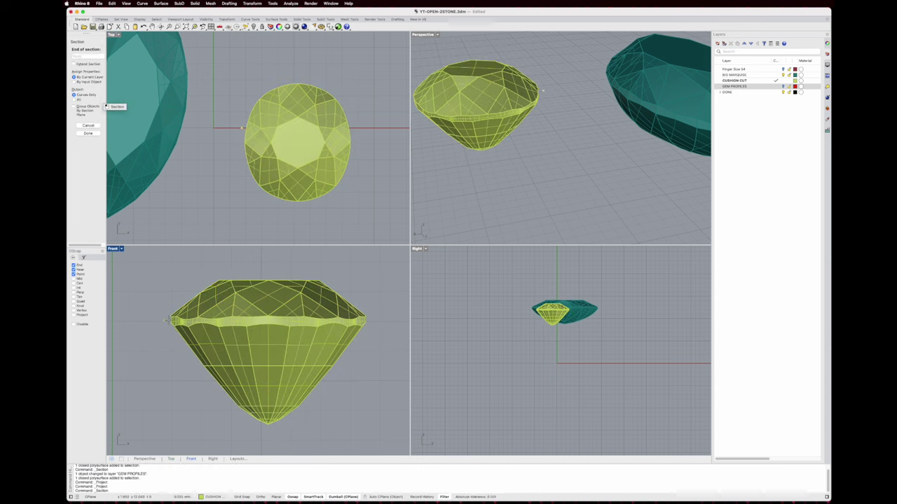
shift+click(376, 321)
key(Return)
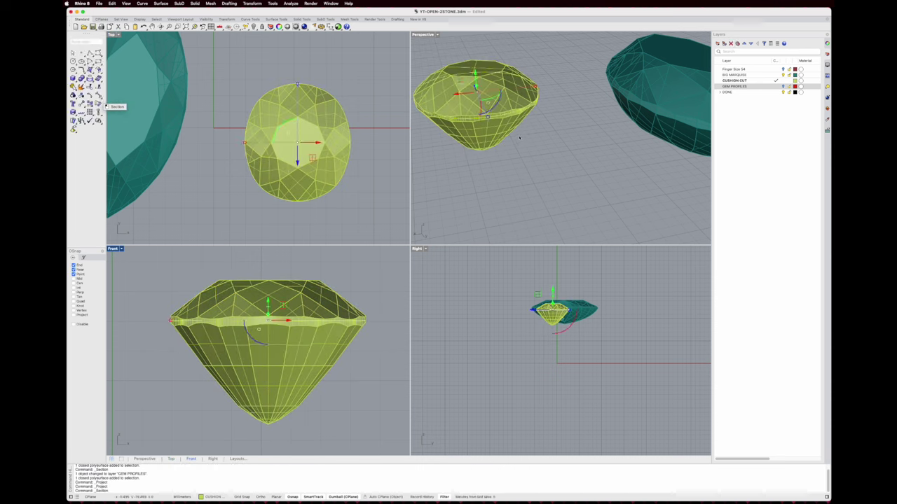
Move the cushion stone's section curve to the GEM PROFILES layer
right_drag(496, 124, 533, 136)
scroll(533, 134, up, 3)
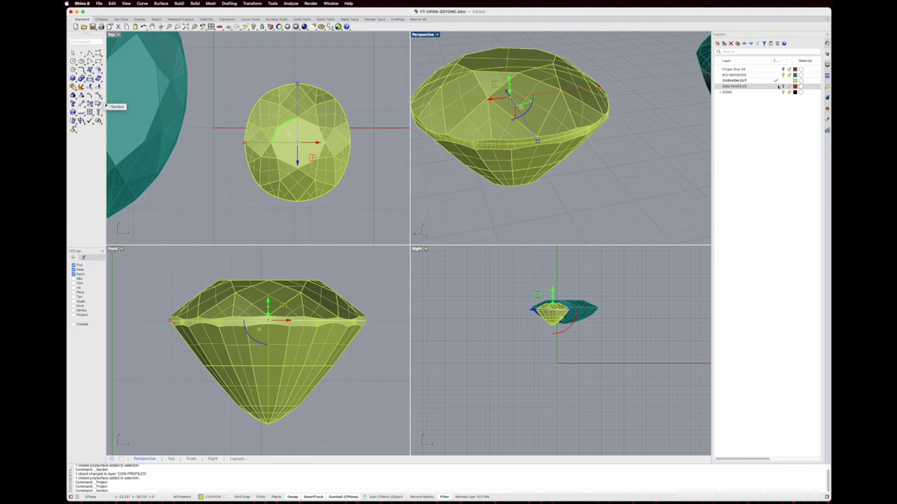
right_click(775, 87)
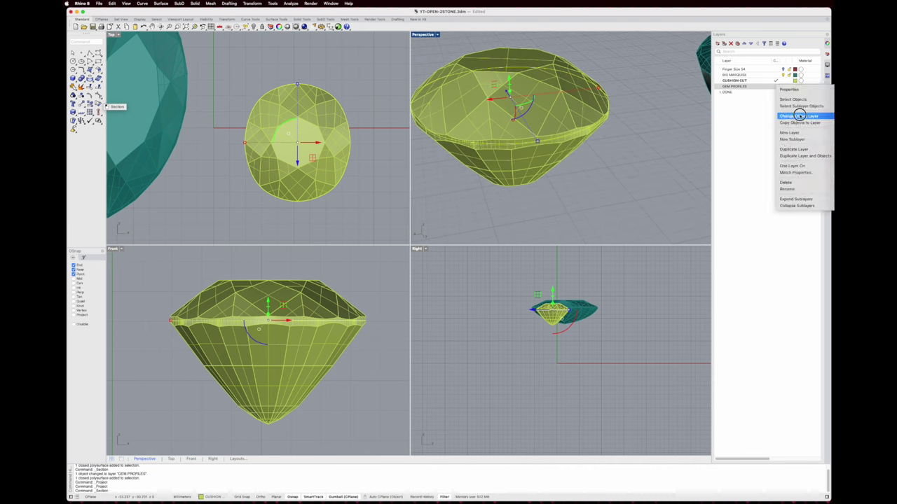
click(797, 116)
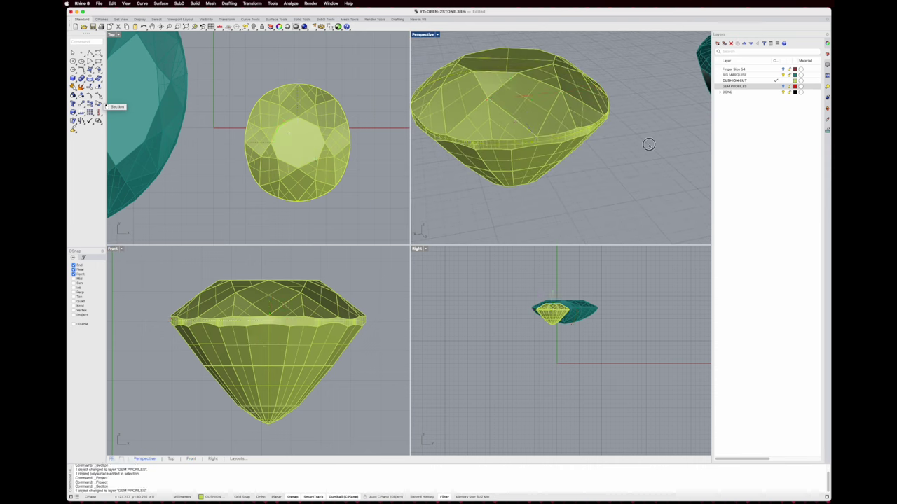
Make GEM PROFILES the current layer and hide the BIG MARQUISE and CUSHION CUT layers
click(776, 86)
click(783, 75)
click(783, 81)
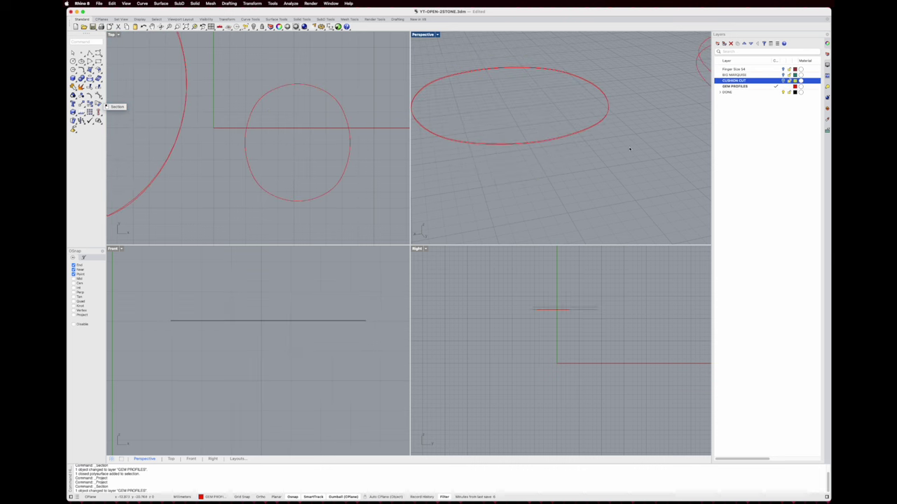
Compare the control points and shape of the two stacked cushion outline curves in a maximized Perspective view
double_click(424, 34)
click(480, 270)
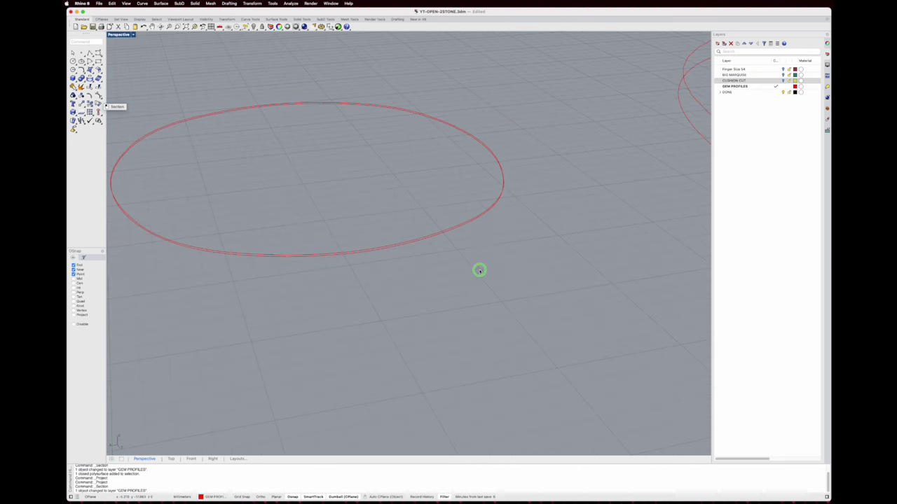
scroll(395, 244, up, 3)
click(400, 214)
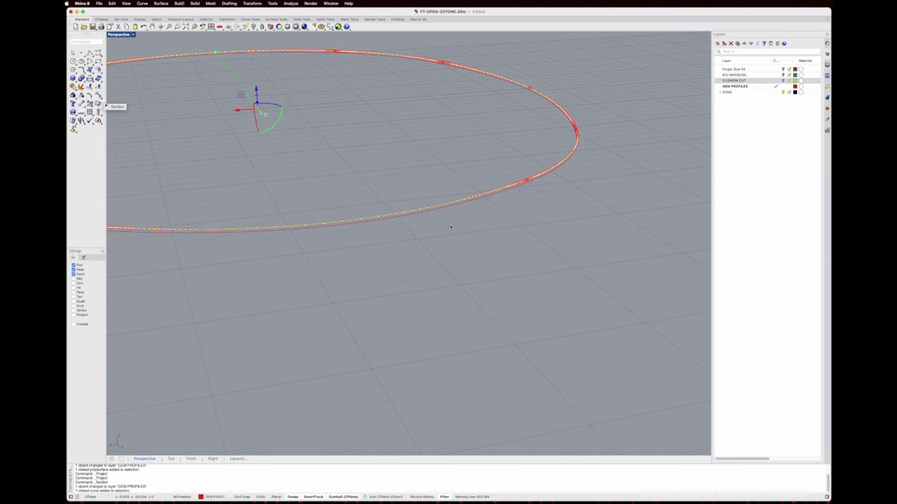
scroll(406, 221, down, 3)
scroll(420, 225, up, 4)
scroll(431, 230, down, 3)
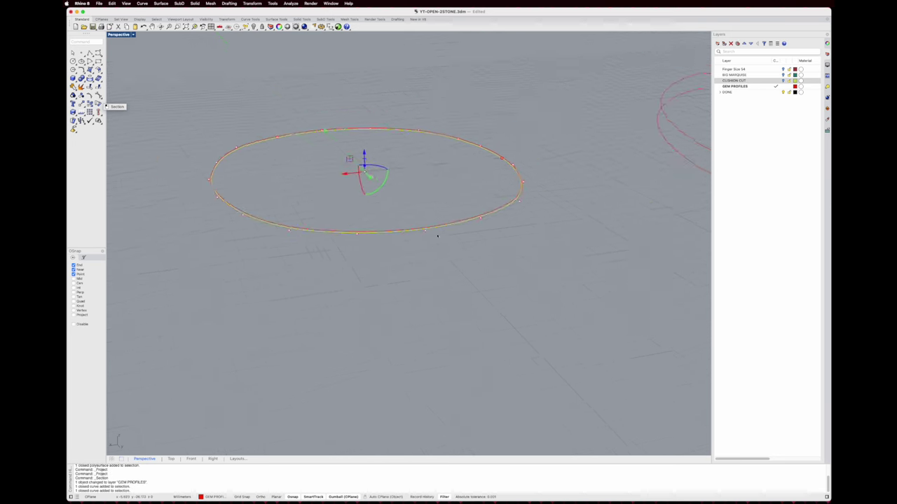
scroll(455, 246, up, 2)
scroll(456, 245, up, 4)
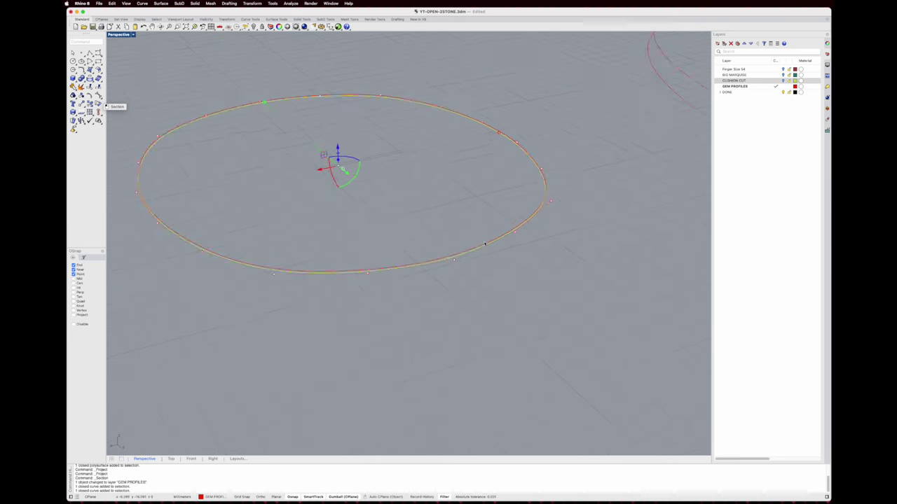
scroll(500, 245, down, 3)
scroll(469, 176, up, 1)
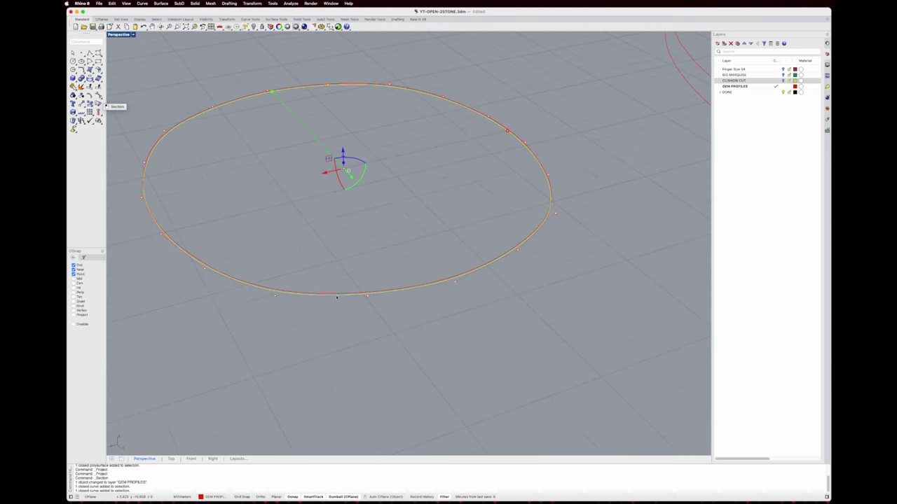
scroll(496, 293, up, 2)
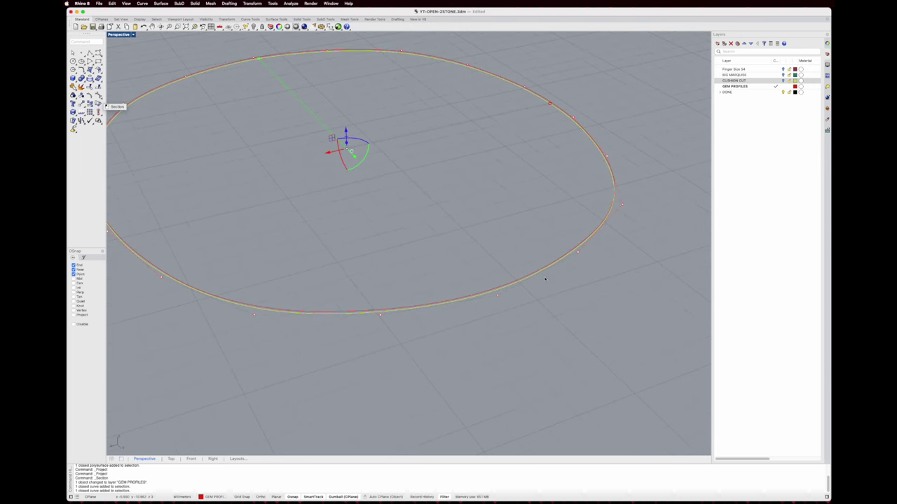
scroll(544, 276, down, 4)
scroll(538, 287, up, 2)
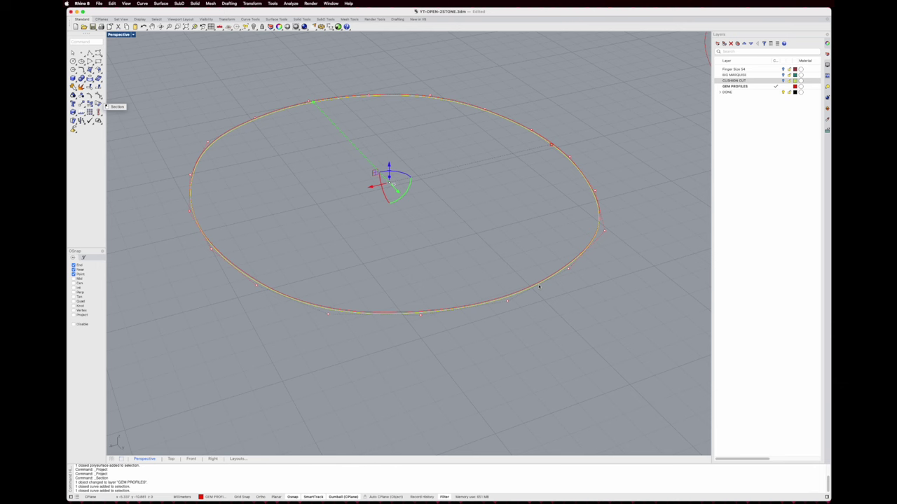
scroll(539, 287, up, 2)
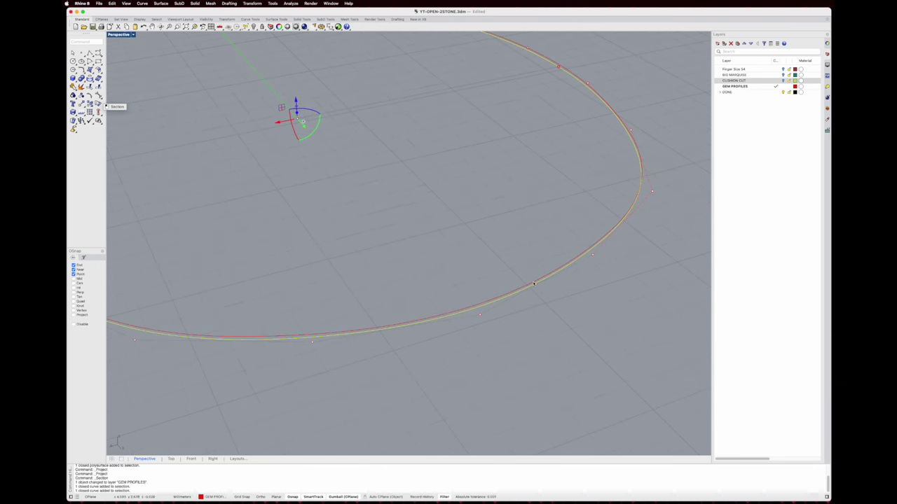
Delete the cushion outline curve with the dense control points, keeping the simpler one beneath the stone's position
scroll(550, 282, down, 3)
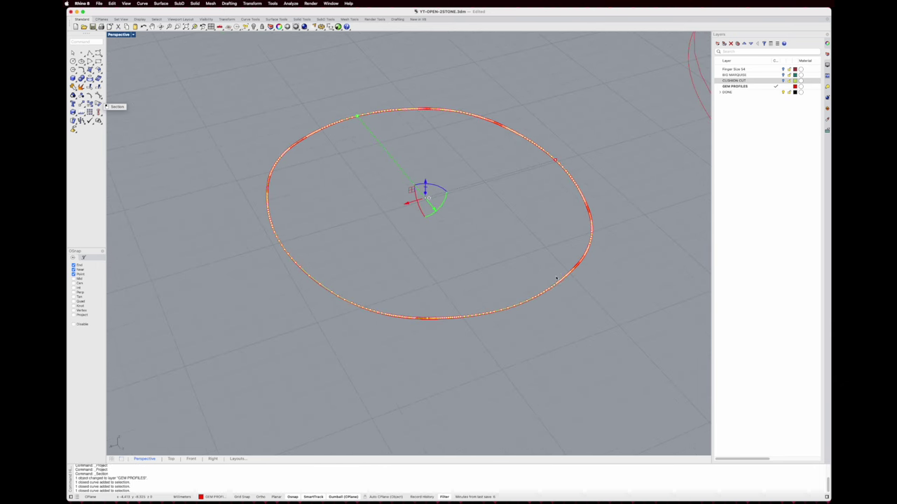
scroll(556, 279, up, 5)
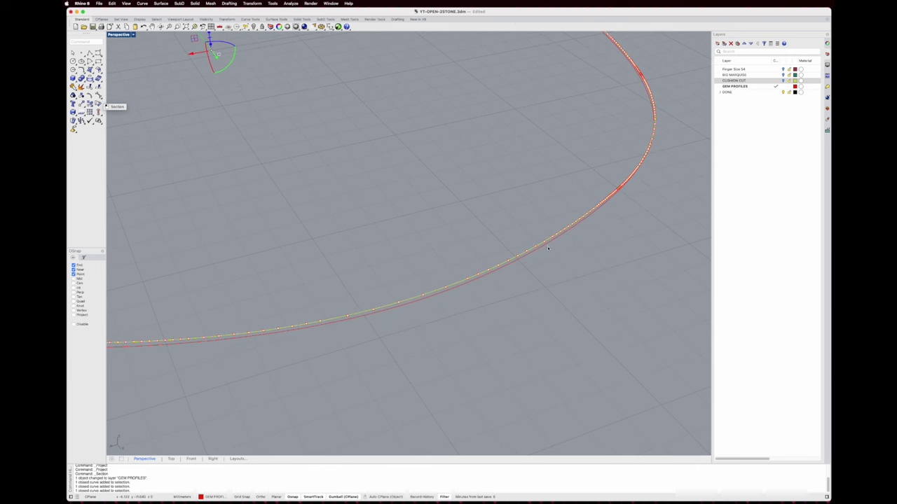
scroll(548, 248, down, 2)
key(Delete)
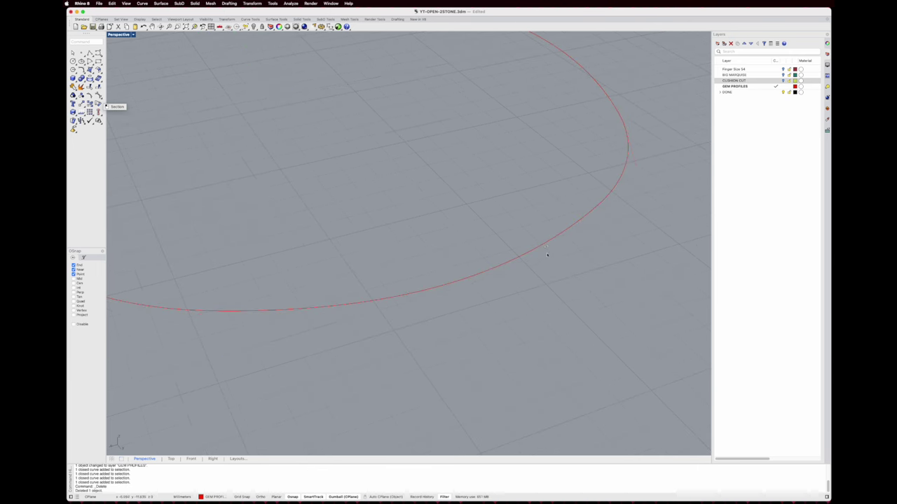
Compare the two stacked marquise outlines and delete the lower curve with few control points
scroll(541, 238, down, 6)
right_drag(540, 246, 542, 287)
scroll(542, 287, up, 5)
click(513, 301)
scroll(514, 301, down, 4)
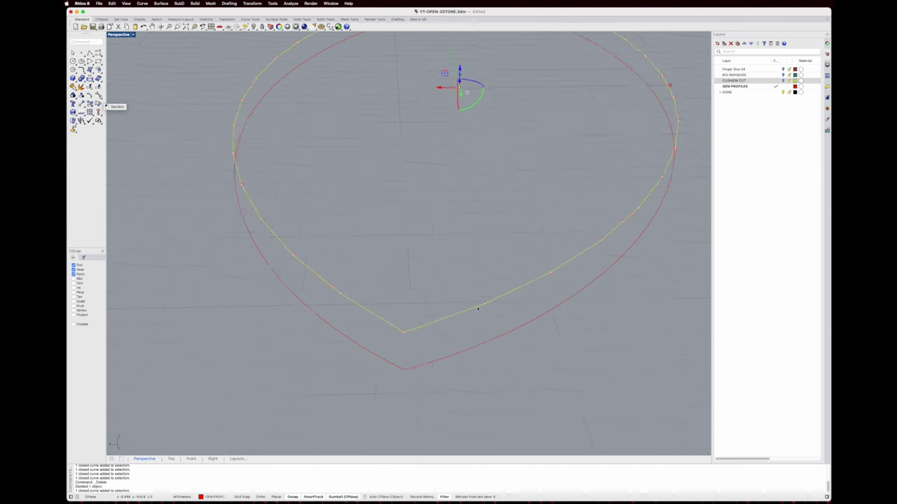
right_drag(514, 301, 374, 239)
click(355, 266)
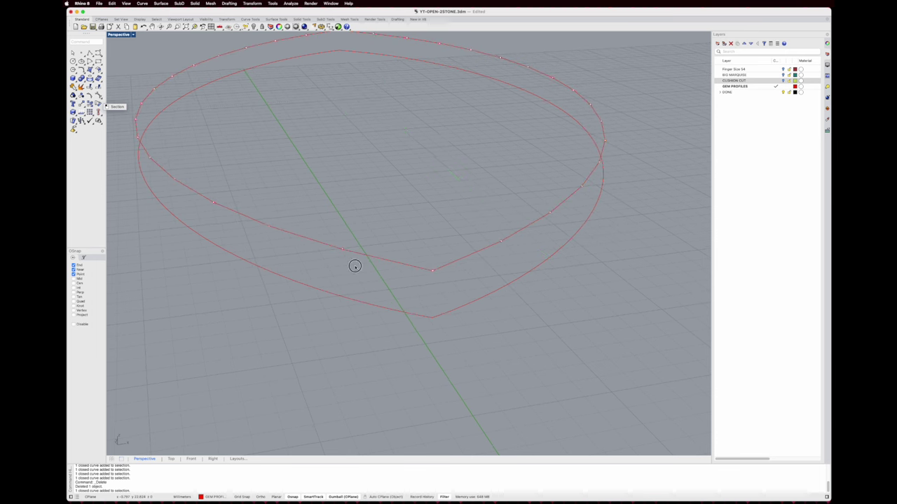
click(360, 302)
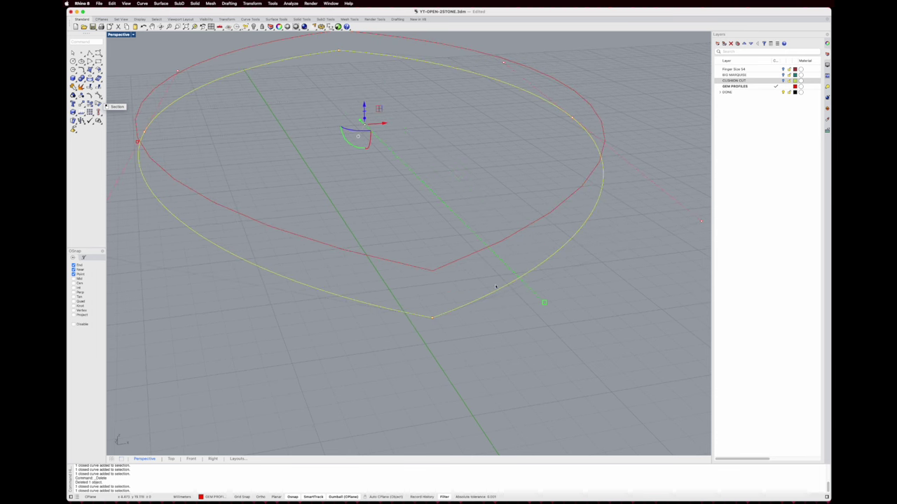
key(Delete)
right_drag(473, 266, 467, 296)
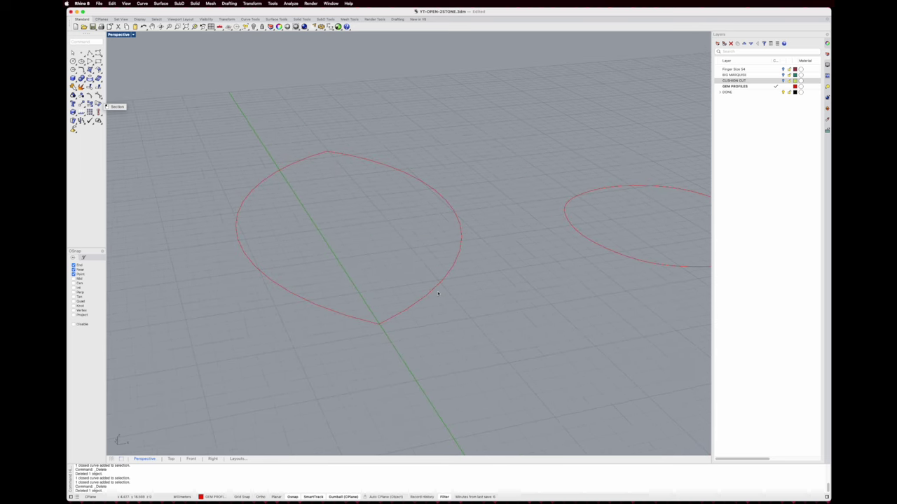
Trace the marquise outline's side facing the cushion, from tip to tip, with an interpolated curve in the maximized Top view
click(436, 294)
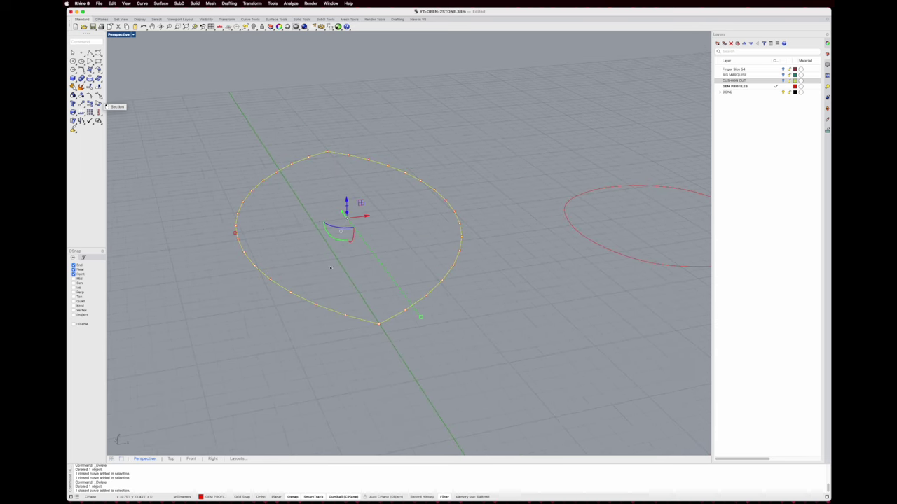
scroll(327, 231, up, 3)
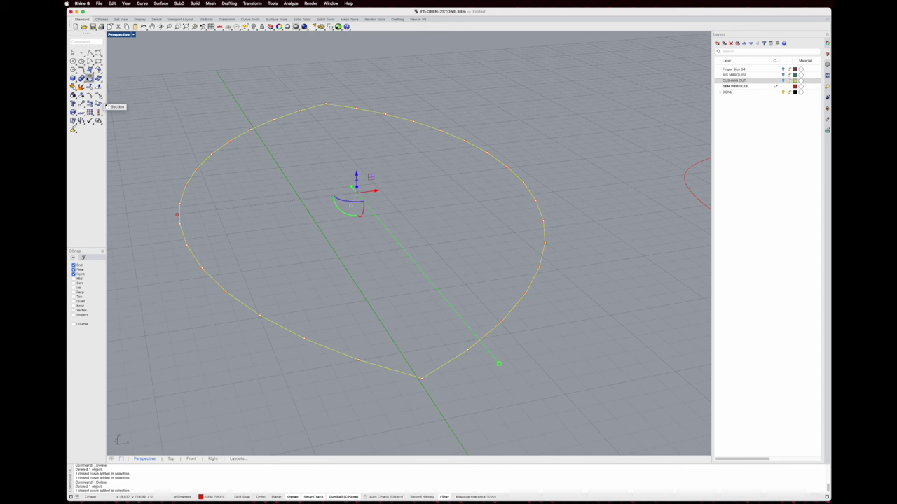
click(99, 54)
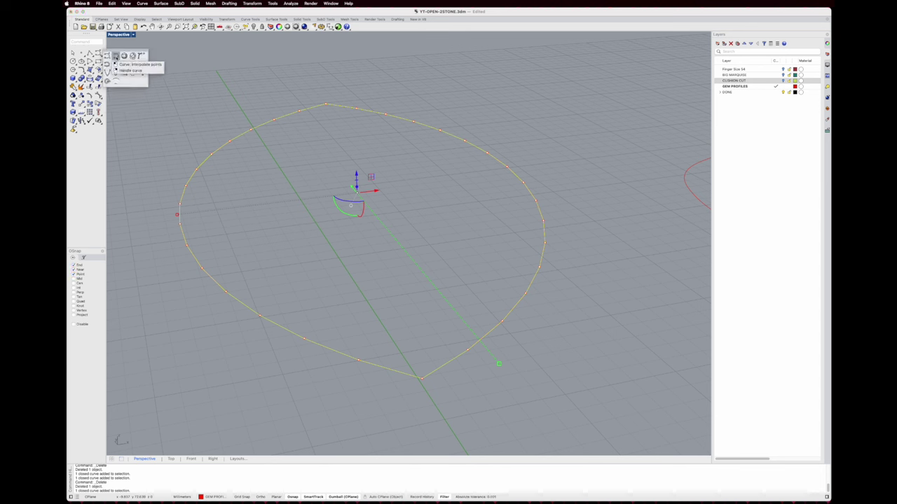
click(116, 56)
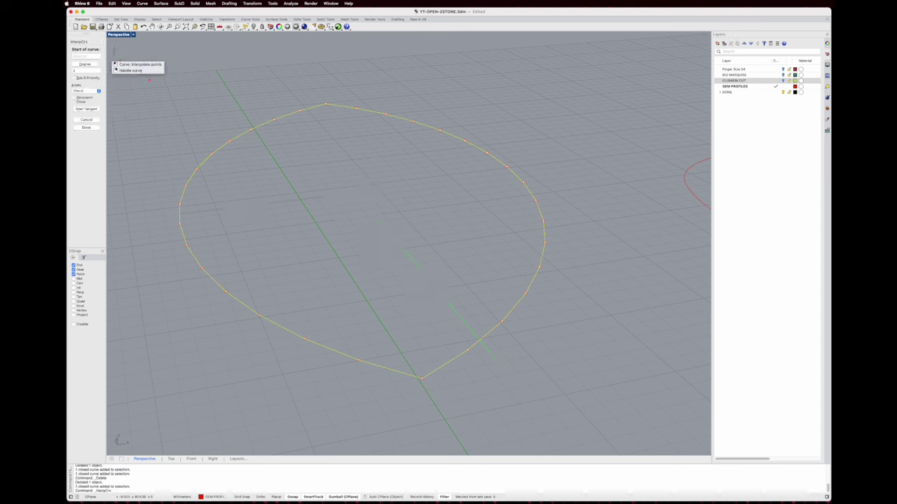
double_click(119, 34)
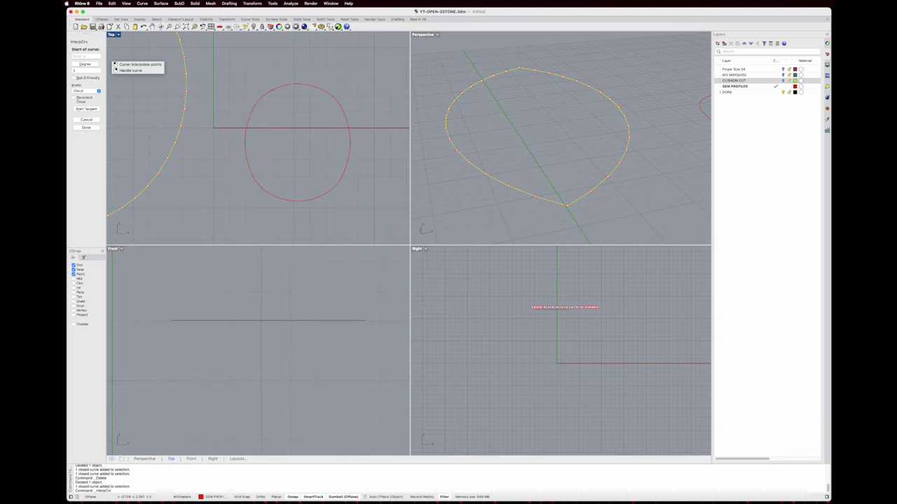
double_click(112, 34)
scroll(490, 231, down, 4)
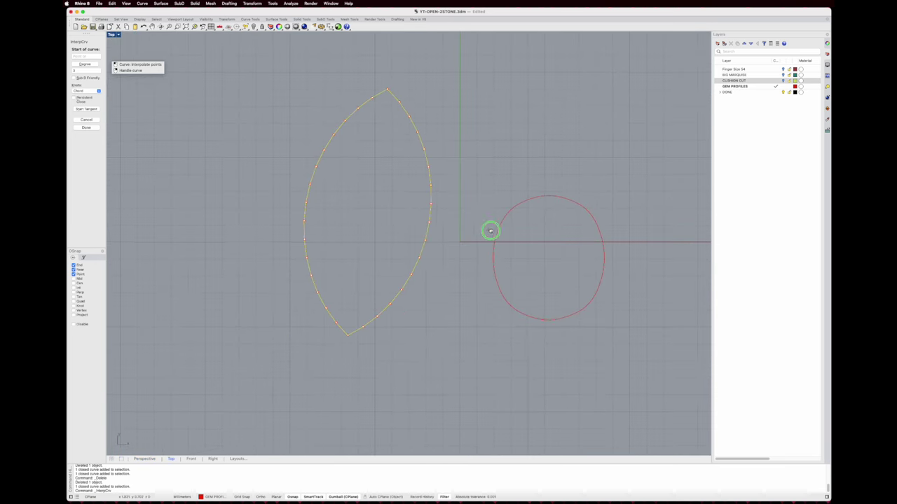
scroll(374, 108, up, 2)
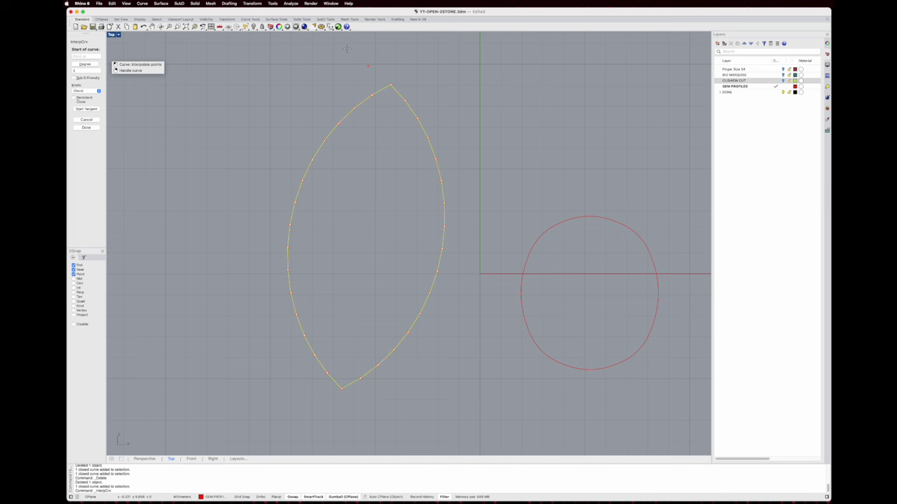
click(390, 87)
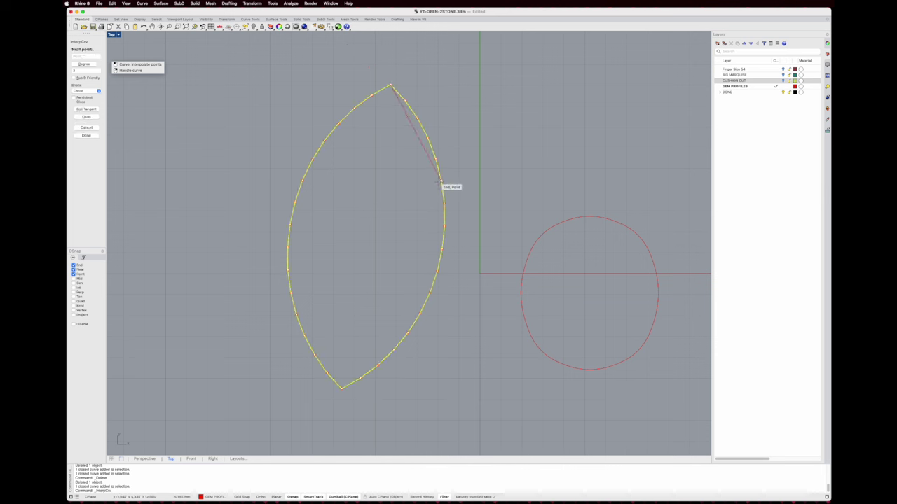
click(439, 177)
click(421, 314)
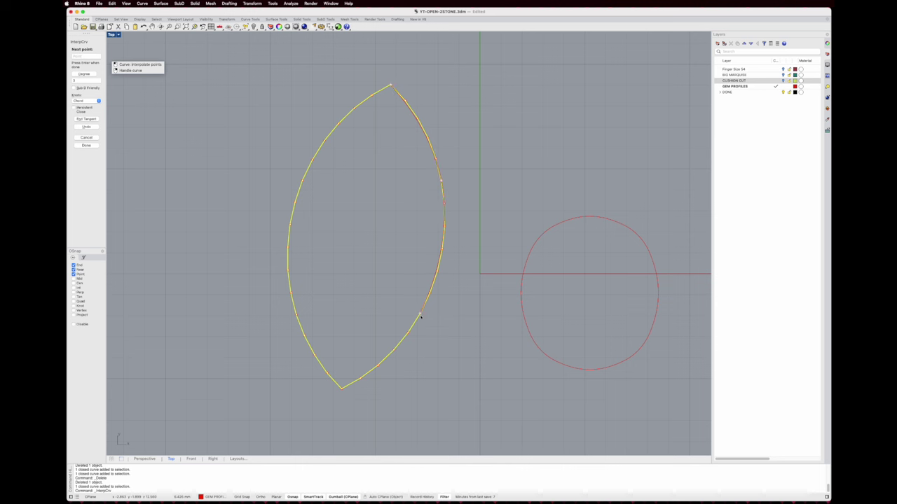
click(420, 317)
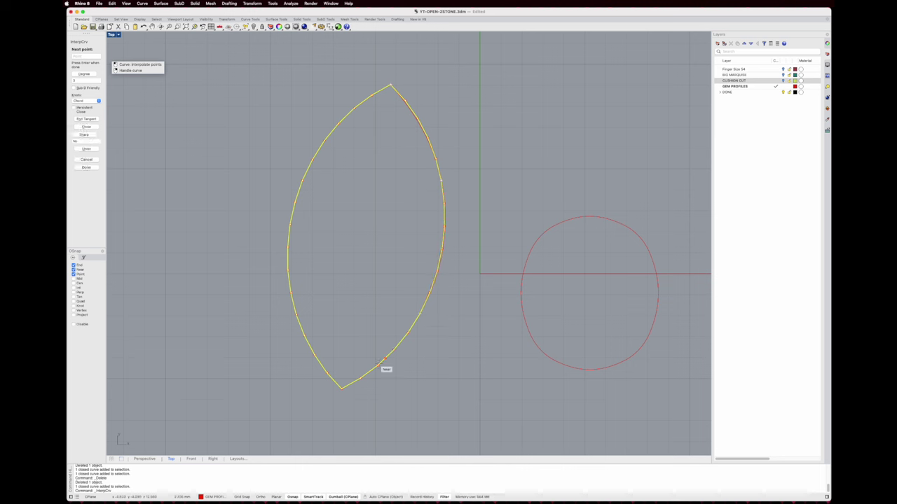
click(342, 387)
key(Escape)
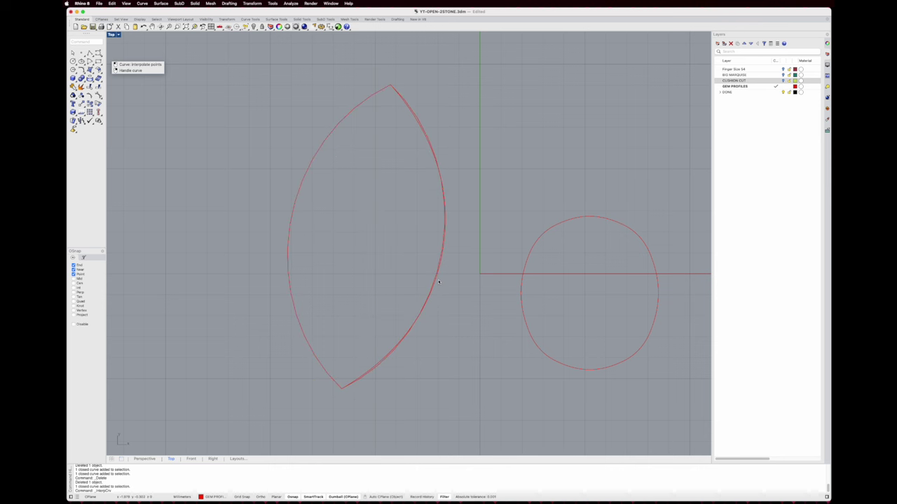
Adjust the two lower control points of the traced curve so it matches the marquise outline
click(438, 280)
scroll(431, 306, up, 2)
scroll(431, 308, up, 2)
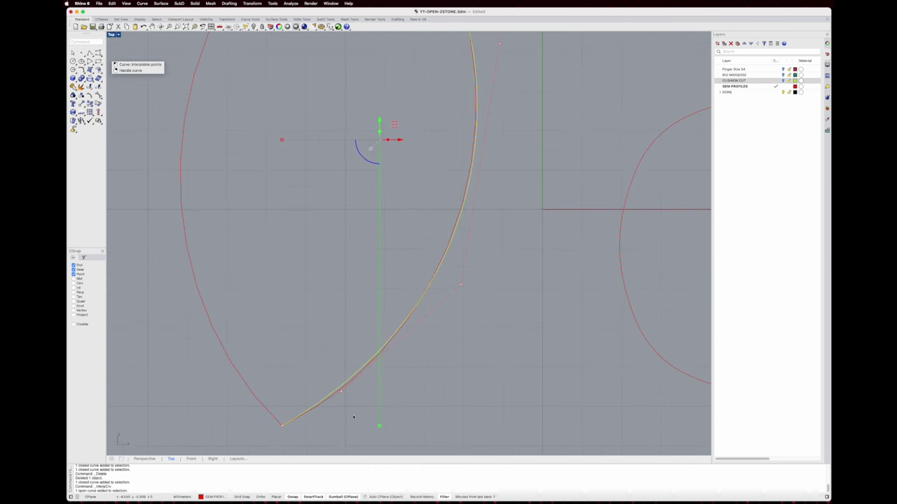
click(341, 393)
drag(354, 378, 354, 380)
scroll(393, 379, down, 3)
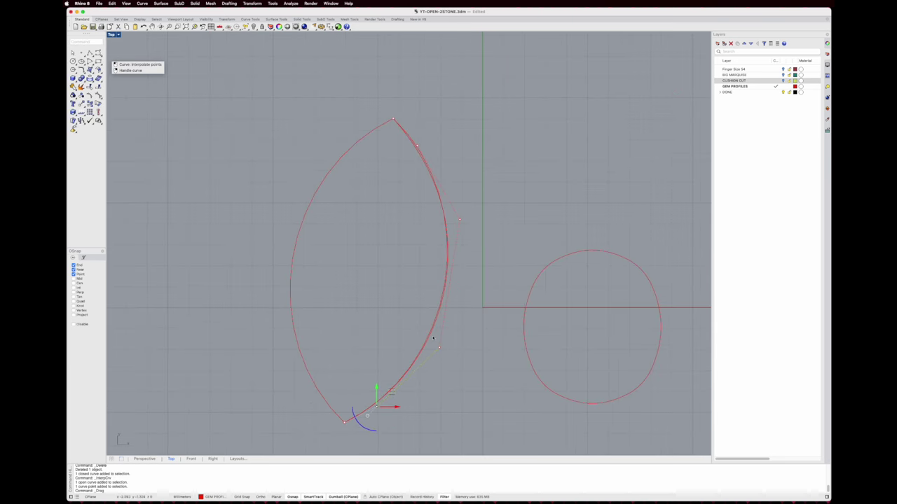
click(440, 349)
scroll(440, 349, up, 5)
drag(454, 335, 453, 336)
Adjust the two upper control points of the traced curve to follow the marquise outline up to its tip
right_drag(443, 295, 449, 377)
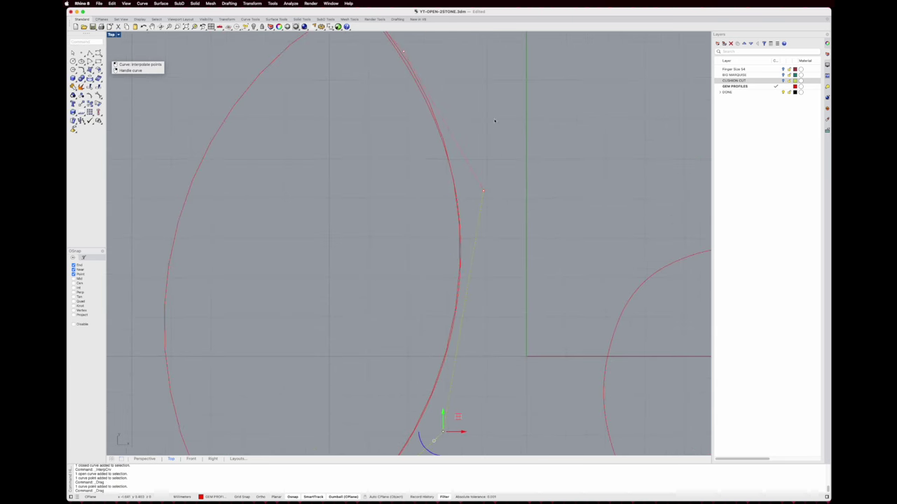
click(483, 190)
drag(496, 176, 490, 130)
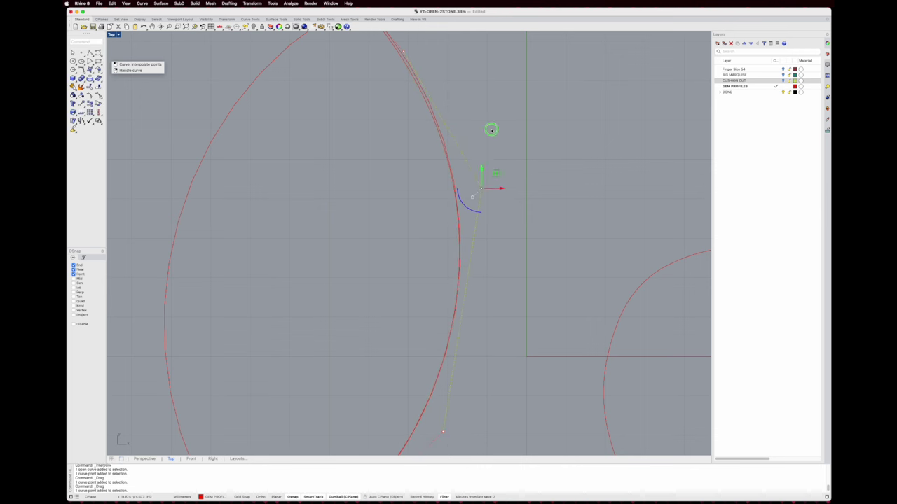
scroll(423, 164, up, 5)
click(408, 161)
drag(424, 147, 431, 148)
scroll(467, 216, down, 4)
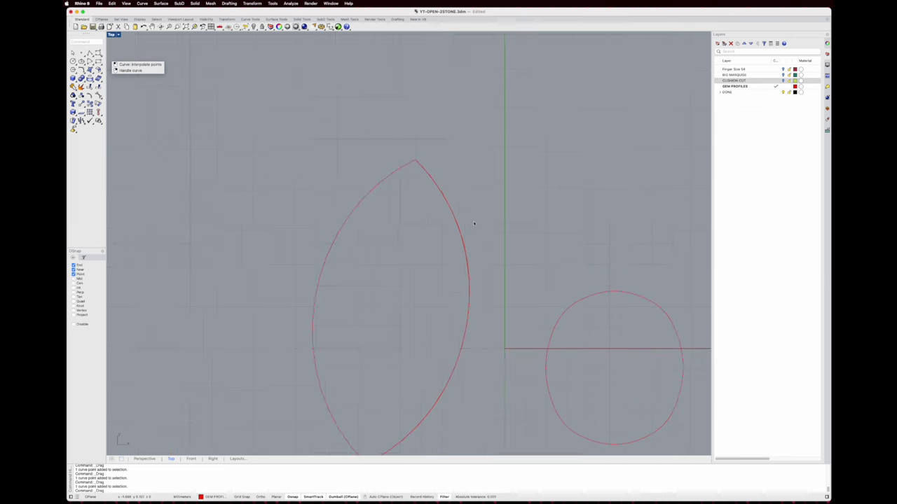
Delete the original many-point marquise outline, keeping only the traced side curve
click(370, 184)
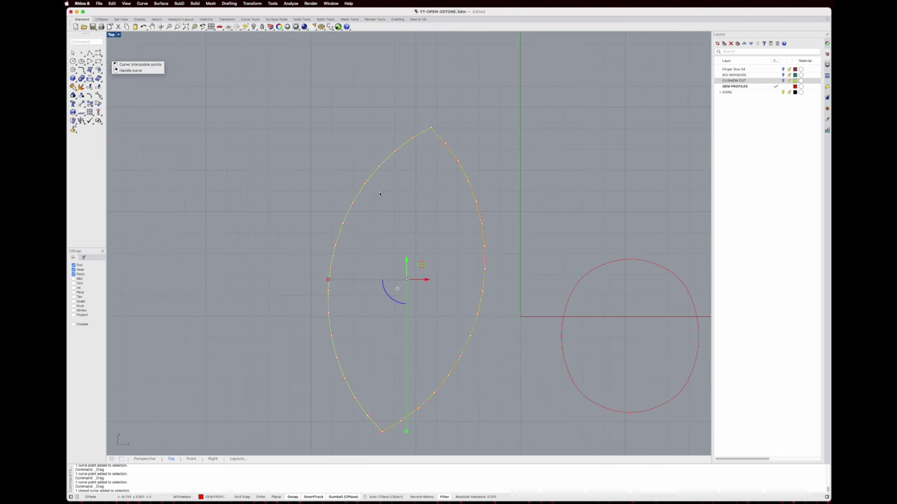
scroll(393, 198, up, 3)
key(Delete)
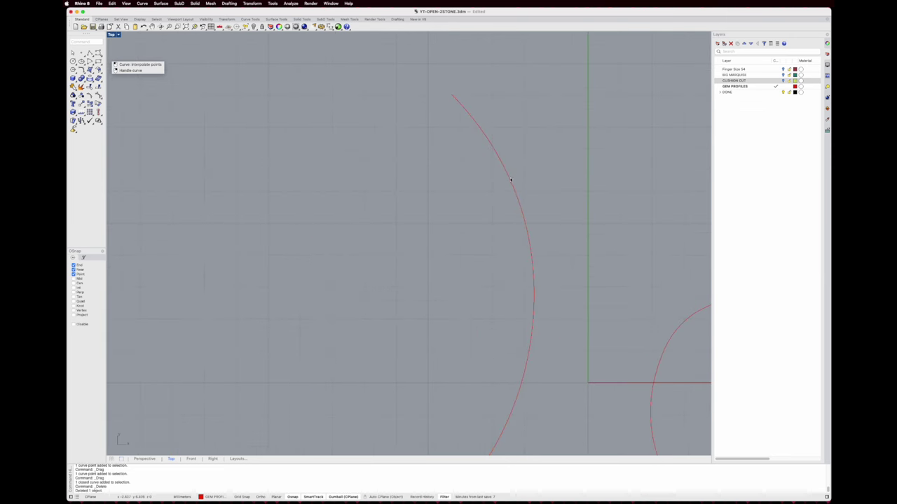
Mirror a copy of the traced marquise side curve across the line joining its two tips
click(511, 180)
scroll(491, 175, down, 4)
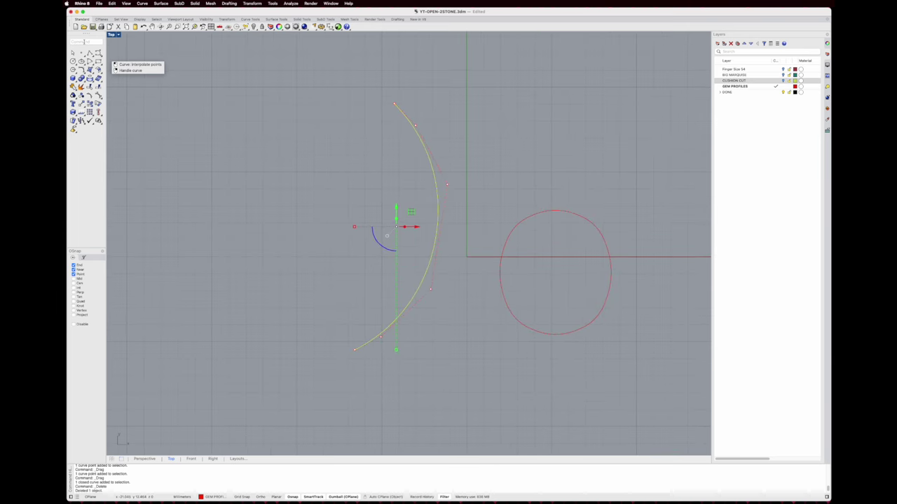
key(super+c)
click(84, 107)
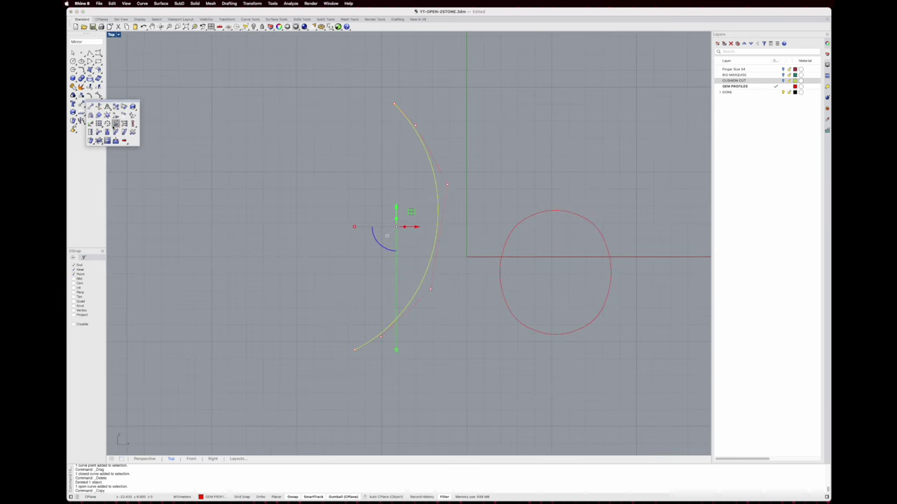
click(98, 115)
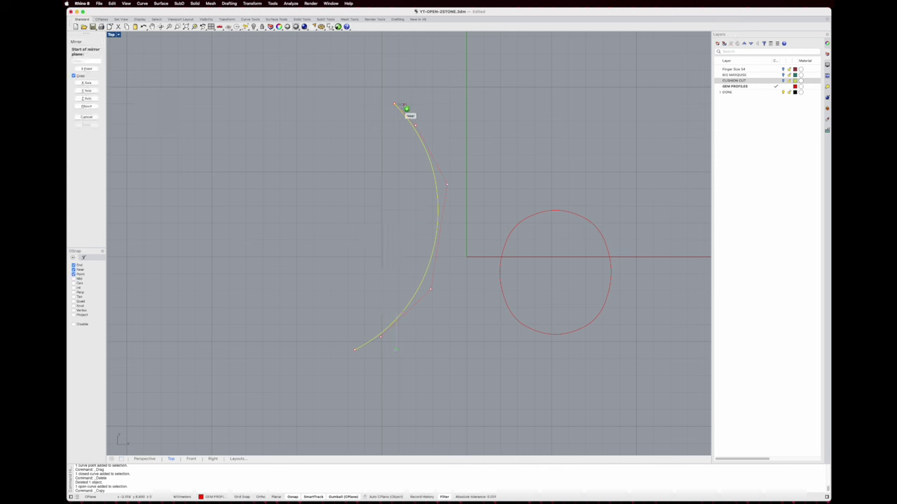
click(394, 106)
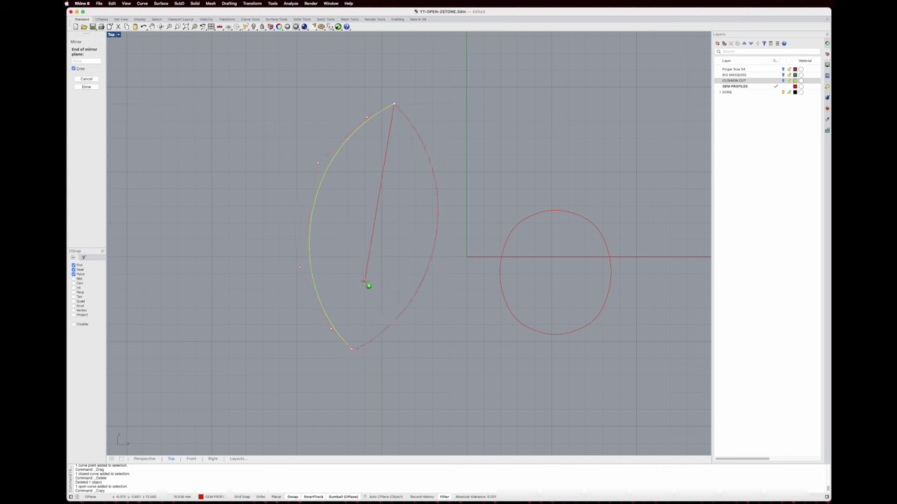
click(357, 353)
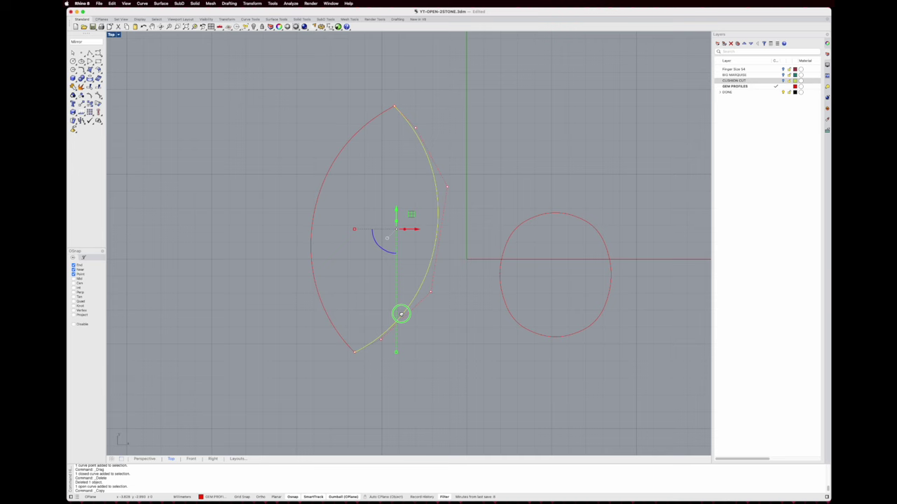
Join the traced side curve and its mirrored copy into one closed marquise outline
scroll(364, 323, up, 3)
scroll(363, 323, up, 2)
right_drag(361, 320, 343, 320)
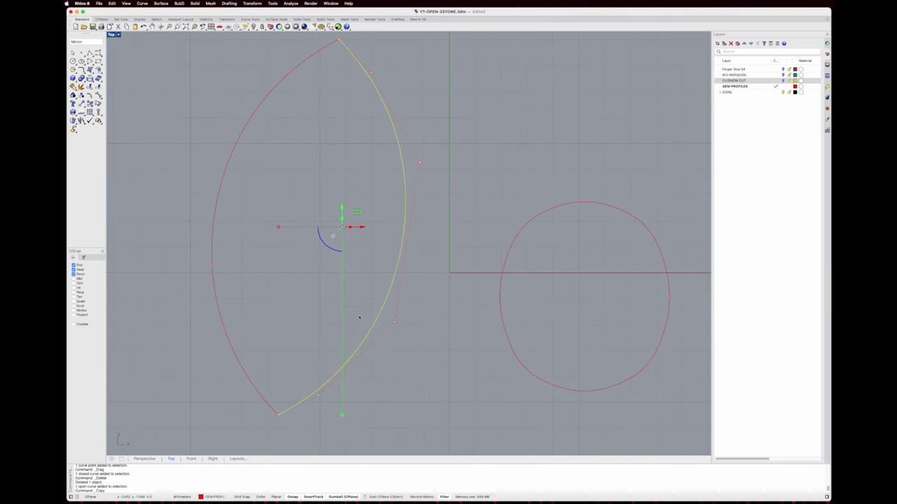
scroll(356, 312, down, 4)
right_drag(442, 258, 411, 261)
right_drag(351, 253, 362, 247)
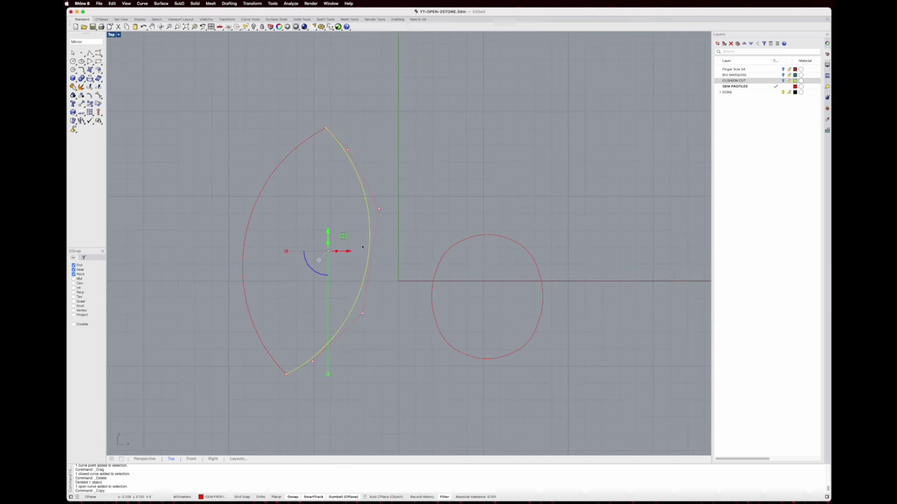
click(480, 217)
right_drag(479, 216, 484, 196)
scroll(382, 235, up, 2)
drag(407, 227, 85, 244)
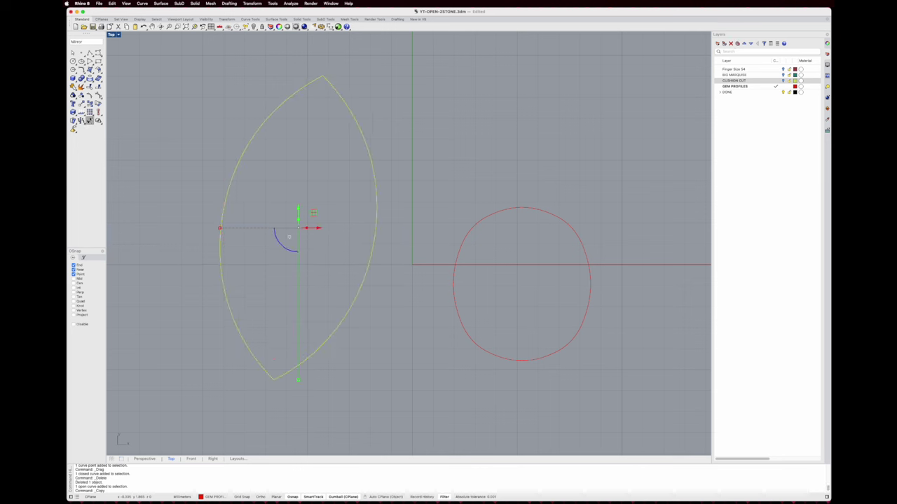
click(73, 88)
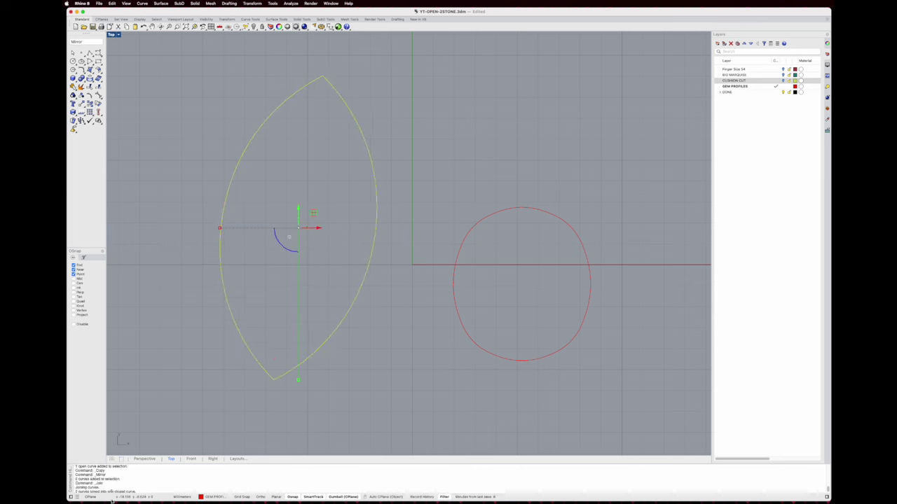
drag(77, 491, 137, 491)
click(395, 208)
right_drag(471, 259, 467, 261)
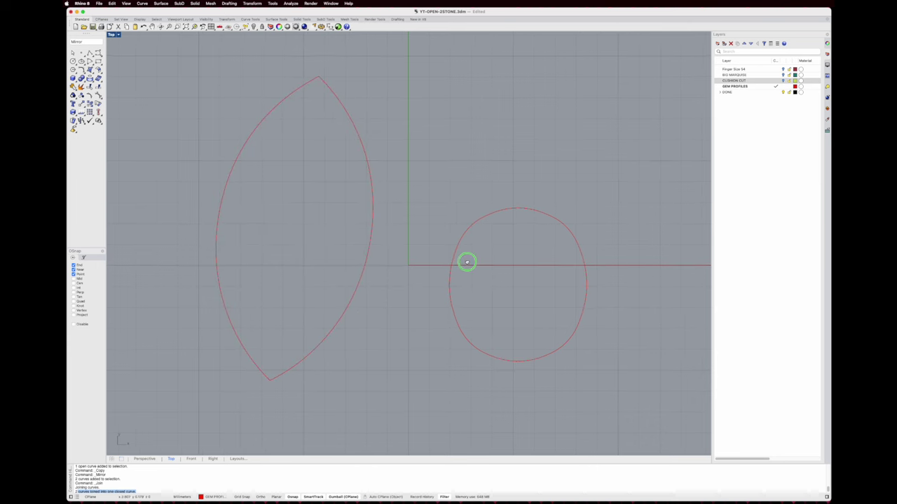
Rebuild the cushion outline with 10 points at degree 3, deleting the input curve
click(505, 211)
scroll(522, 237, up, 3)
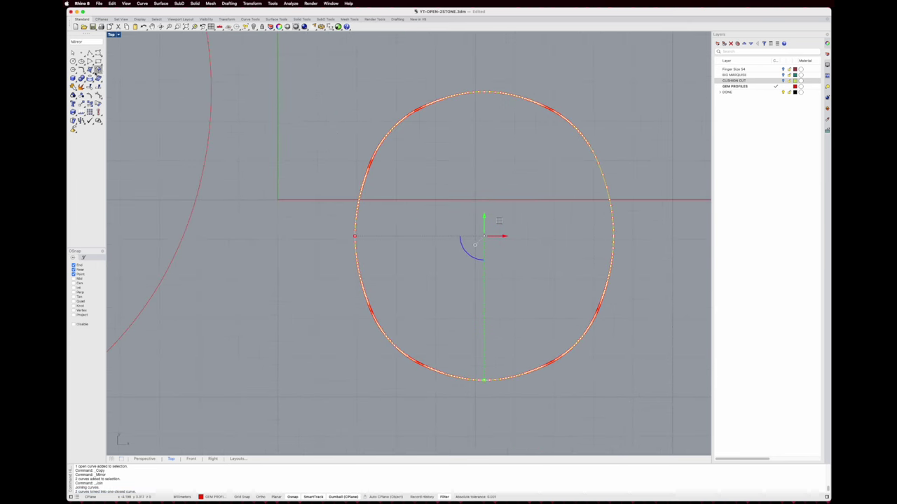
click(81, 70)
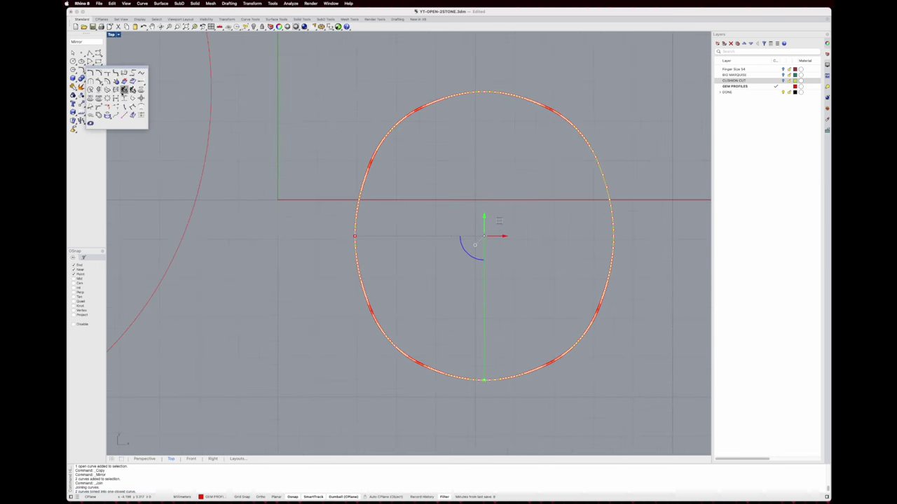
click(124, 90)
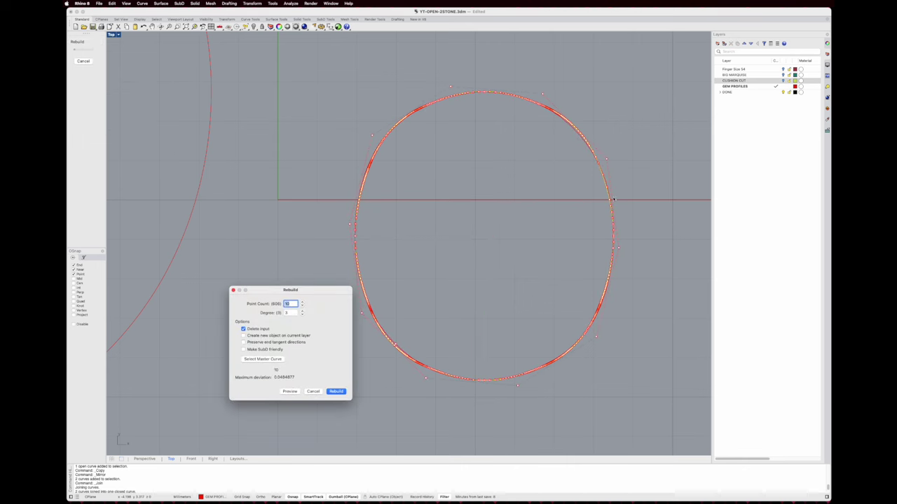
click(336, 391)
click(357, 371)
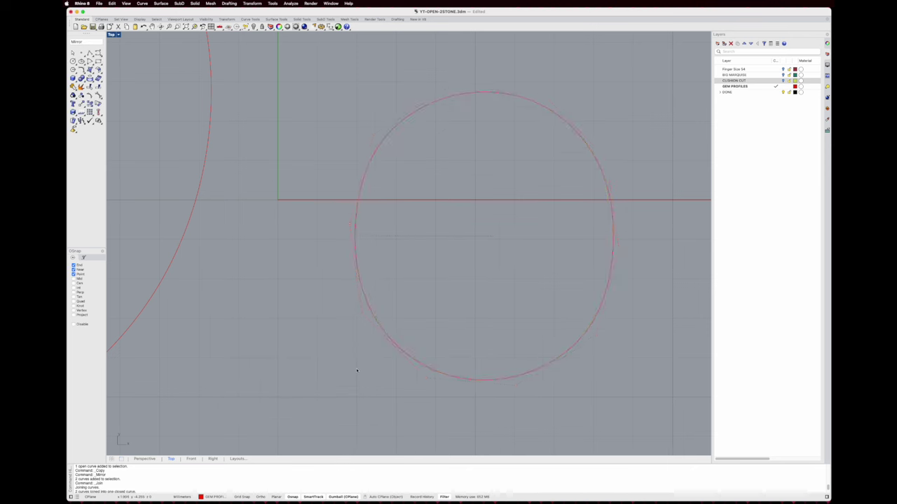
scroll(468, 321, down, 8)
right_drag(471, 323, 485, 328)
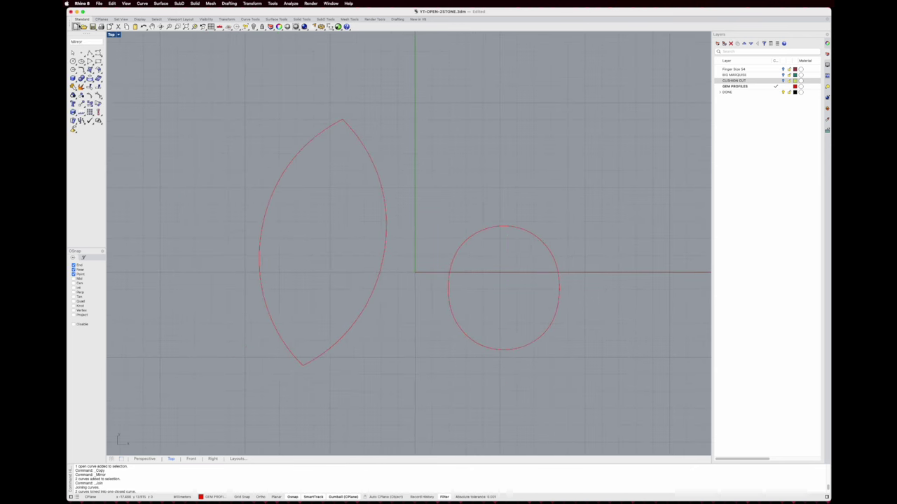
Restore the four-view layout and select the rebuilt cushion outline in the Top view
double_click(112, 34)
scroll(565, 140, down, 6)
right_drag(563, 142, 529, 147)
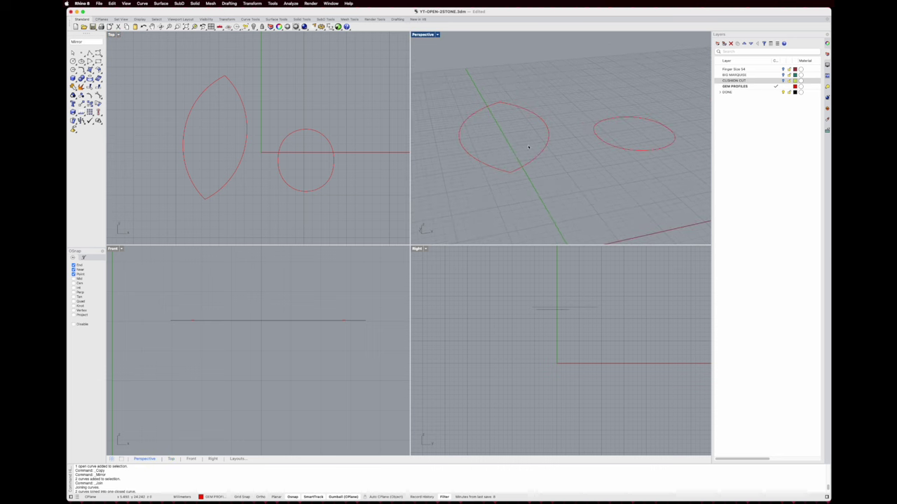
right_drag(303, 166, 304, 153)
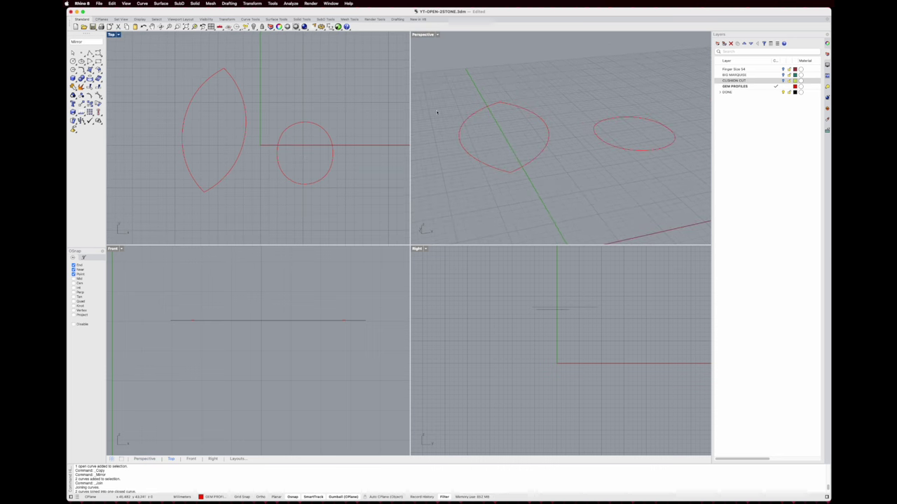
click(308, 123)
scroll(281, 117, up, 4)
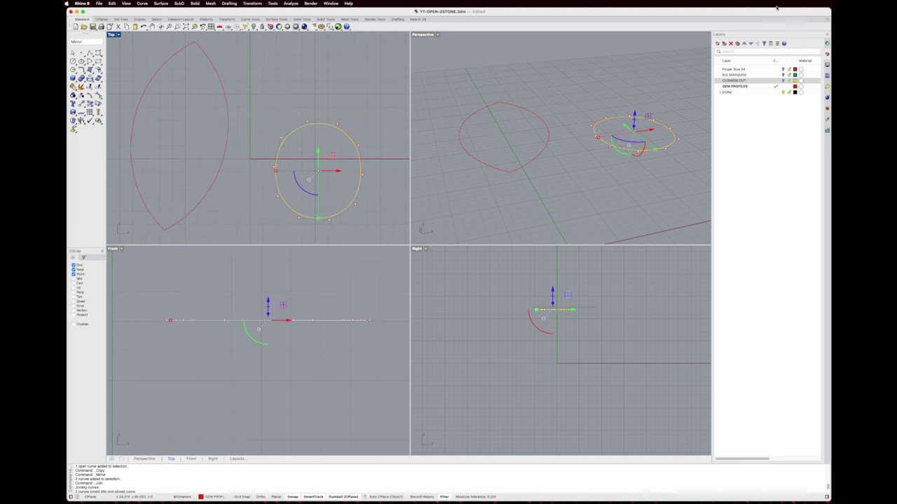
Create a layer named "01 NETWORK CRV PROFILE", place it below GEM PROFILES and make it current
click(717, 44)
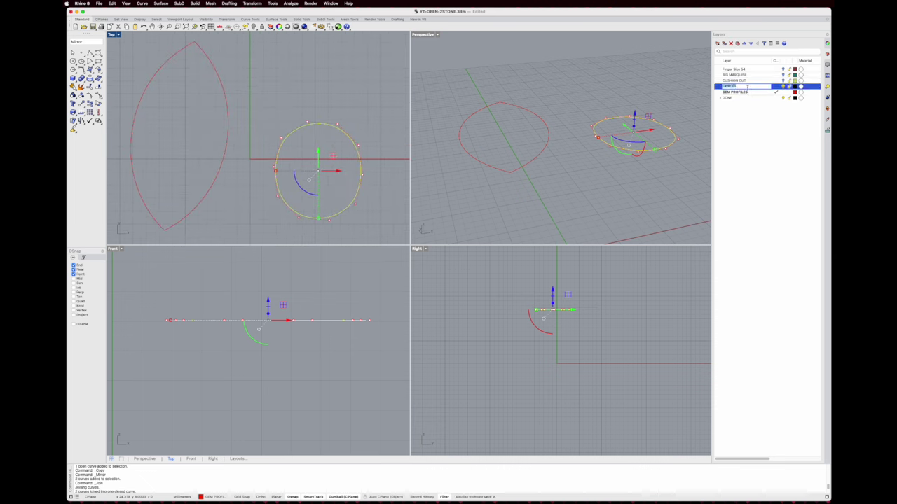
text(B)
text(1 NETWORK CRV PROFILE)
key(Return)
mouse_move(751, 87)
mouse_down()
mouse_move(745, 98)
mouse_move(751, 91)
mouse_up()
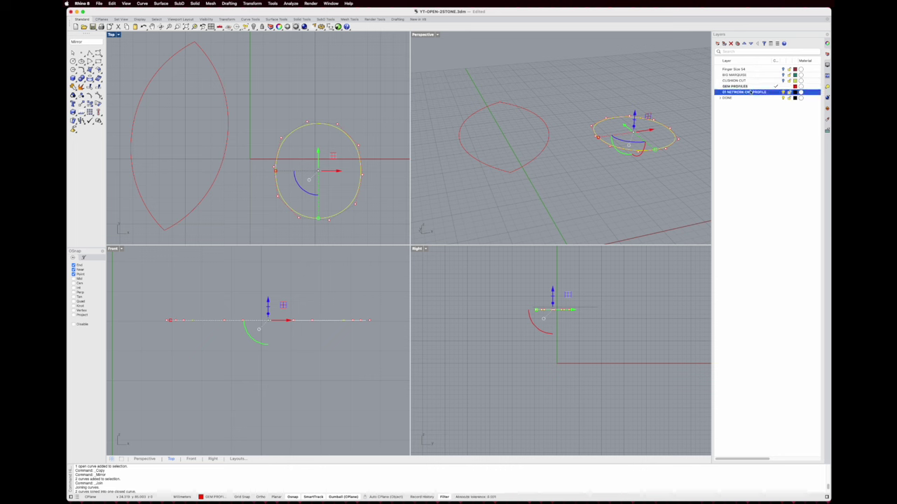
click(775, 93)
Offset the cushion outline outward by 0.8 mm with sharp corners onto the current layer, and select the marquise outline
click(81, 71)
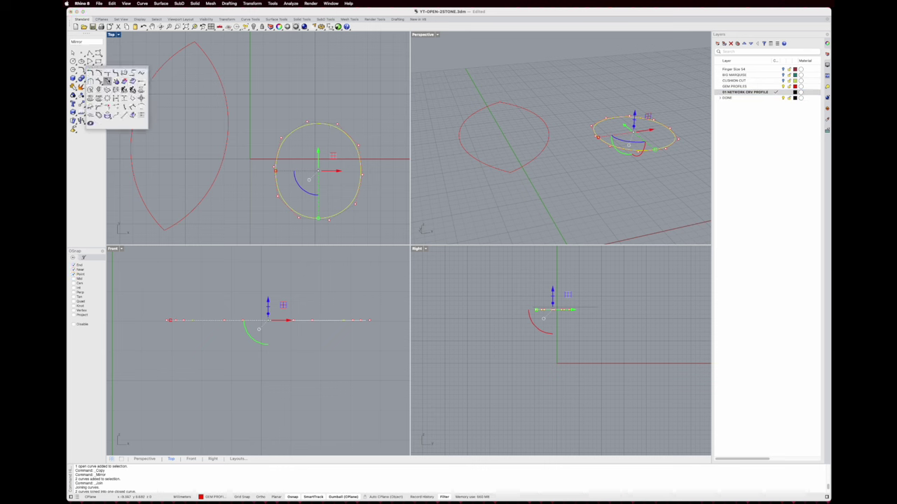
click(132, 81)
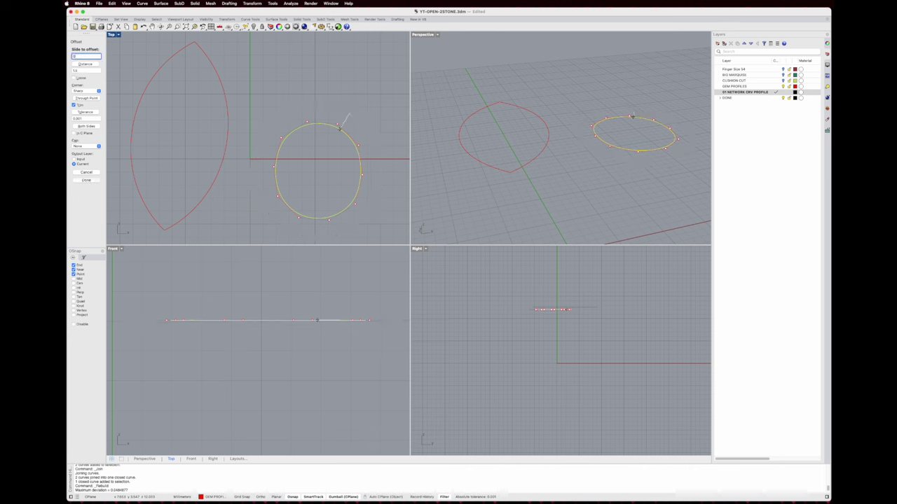
scroll(355, 115, up, 4)
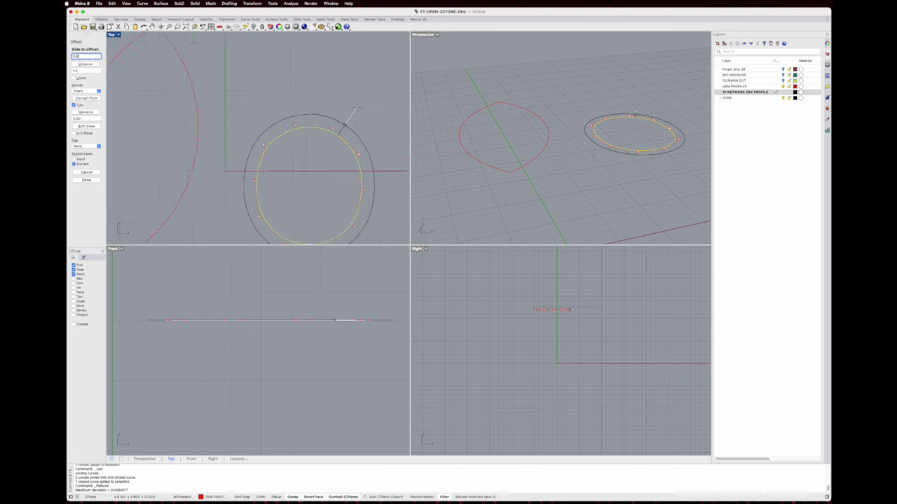
mouse_move(355, 114)
right_down()
mouse_move(354, 77)
mouse_move(352, 112)
right_up()
click(361, 74)
scroll(350, 80, down, 4)
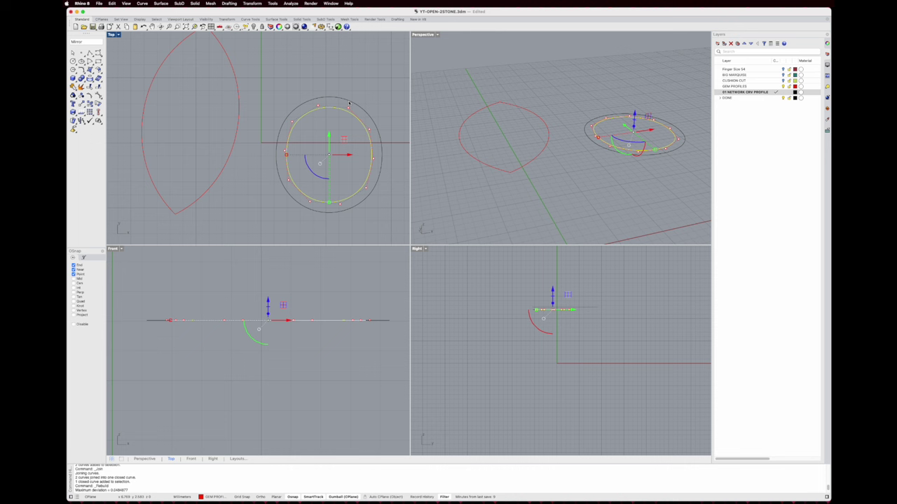
right_drag(267, 116, 270, 121)
click(242, 126)
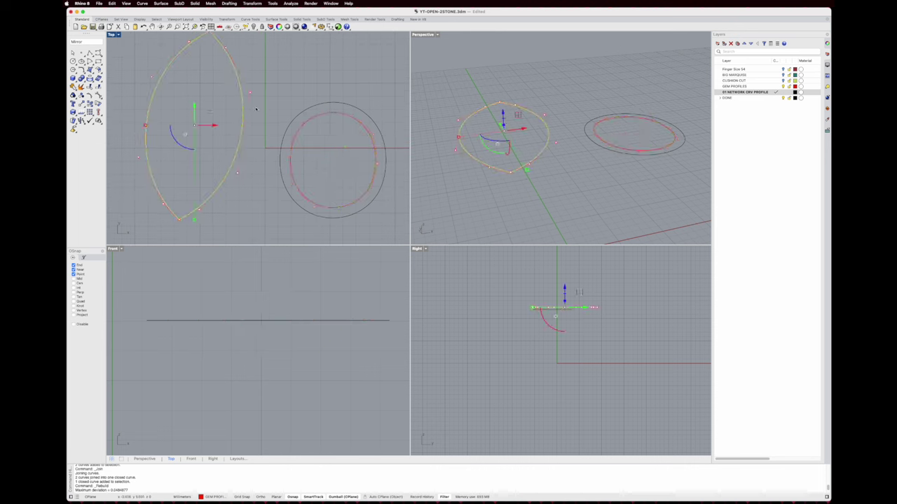
key(Return)
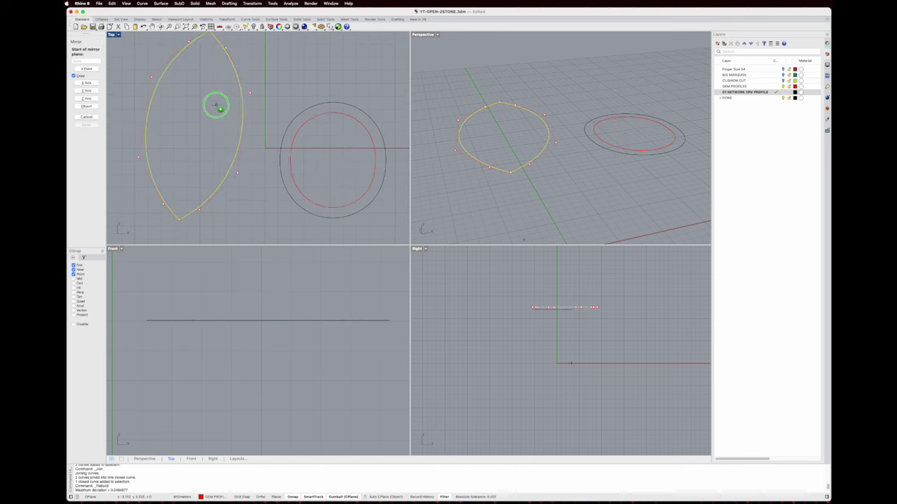
scroll(216, 104, up, 2)
click(200, 110)
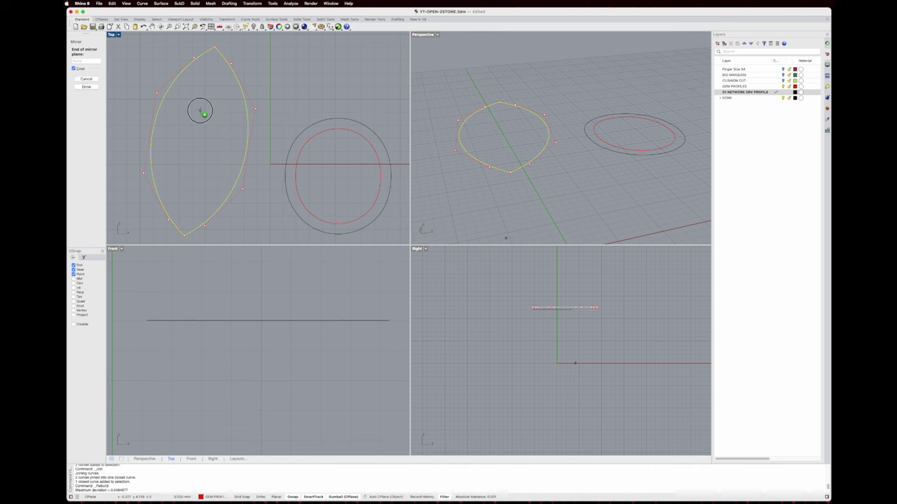
key(Escape)
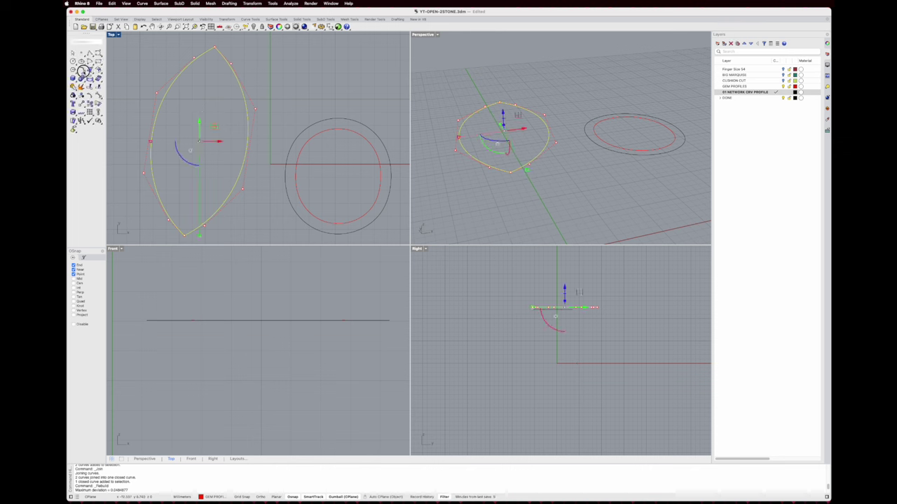
Offset the marquise outline outward by 0.95 mm with sharp corners onto the current layer
click(81, 70)
click(133, 90)
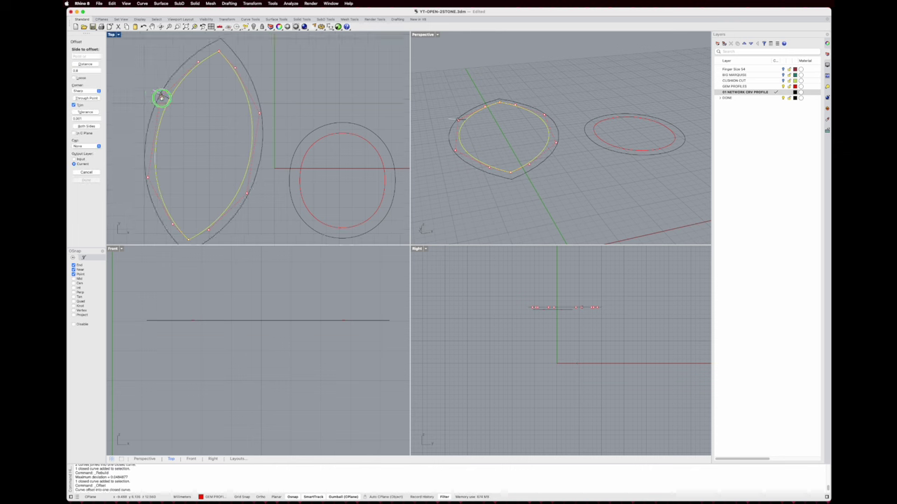
scroll(179, 102, up, 2)
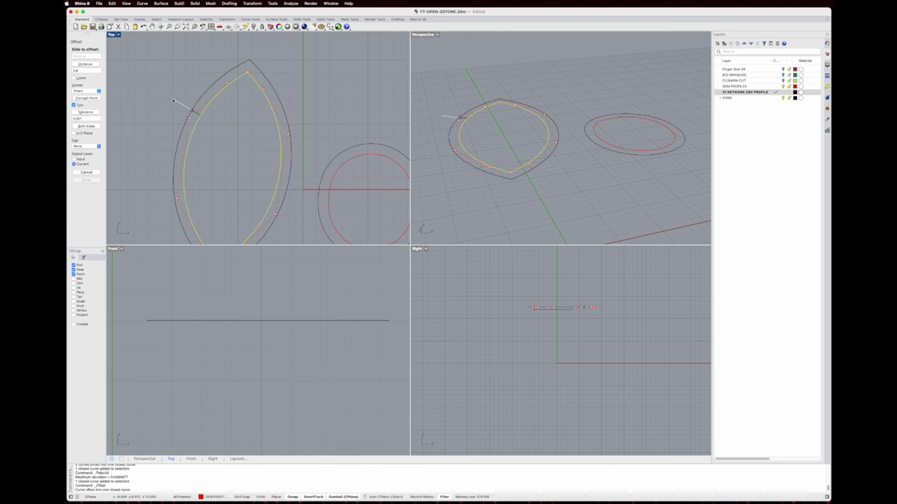
text(0.95)
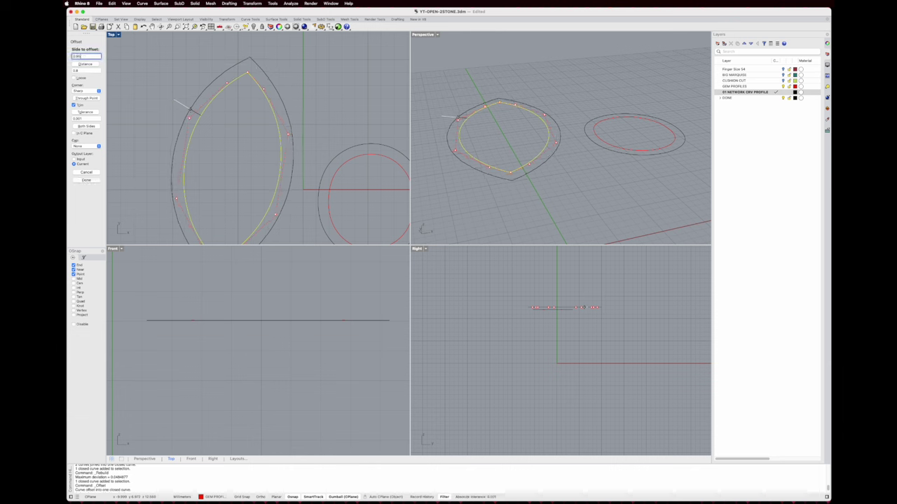
click(171, 89)
scroll(171, 88, down, 5)
right_drag(196, 104, 228, 120)
click(222, 120)
scroll(229, 128, up, 2)
Show the CUSHION CUT, BIG MARQUISE and Finger Size 54 layers and maximize the Perspective view
right_drag(519, 144, 545, 129)
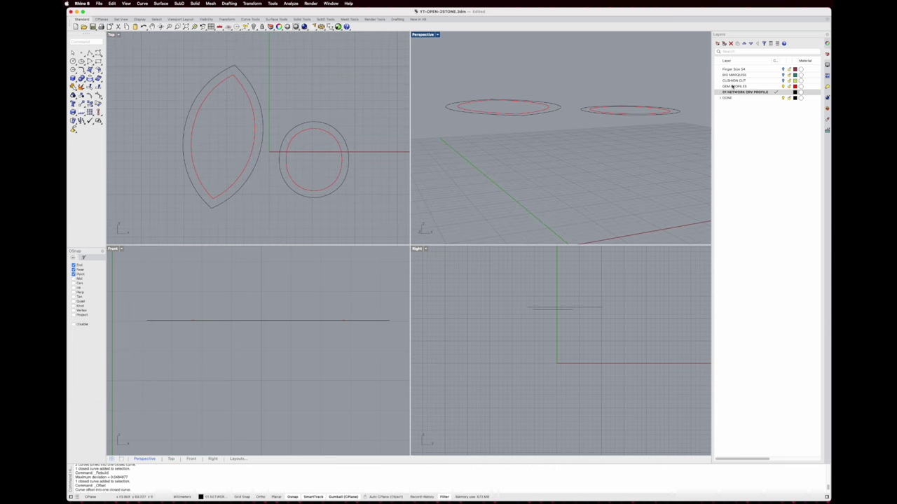
click(782, 80)
click(782, 75)
right_drag(624, 97, 616, 158)
double_click(424, 35)
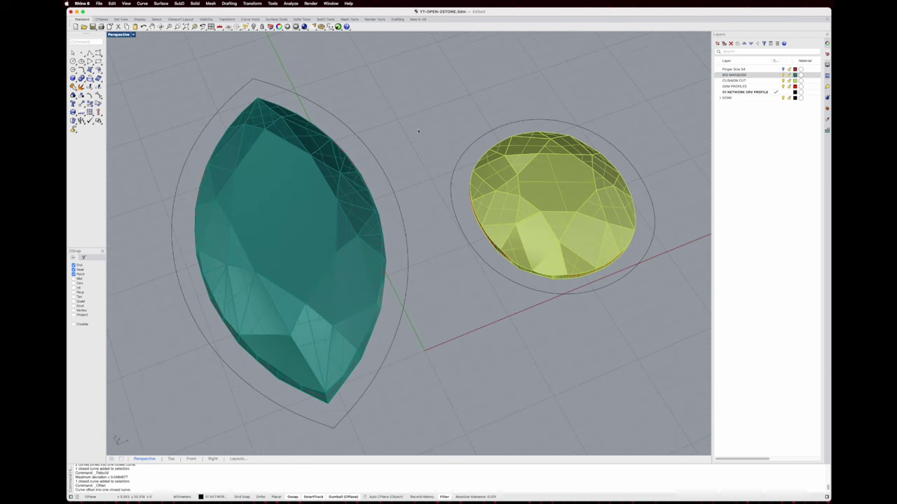
right_drag(408, 207, 412, 249)
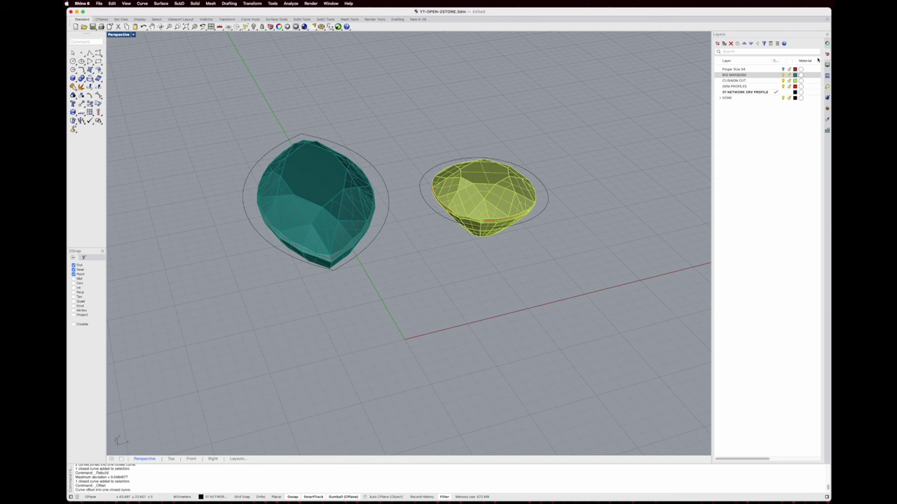
click(783, 69)
right_drag(486, 223, 481, 198)
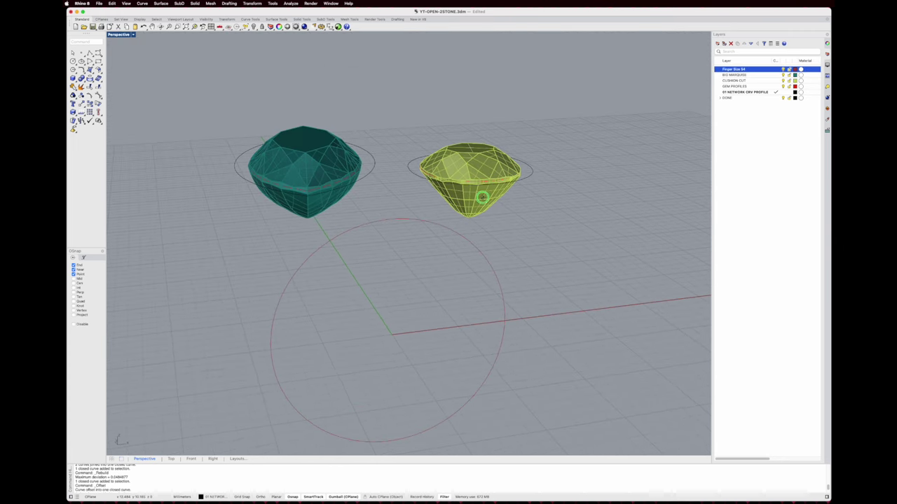
Offset the Finger Size 54 circle outward by 1.8 mm with sharp corners onto the current layer
double_click(119, 34)
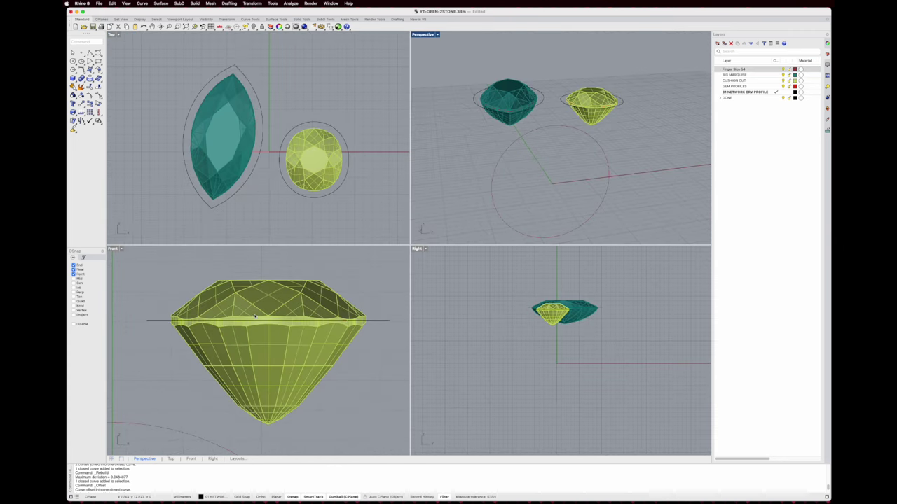
scroll(255, 316, down, 5)
double_click(112, 249)
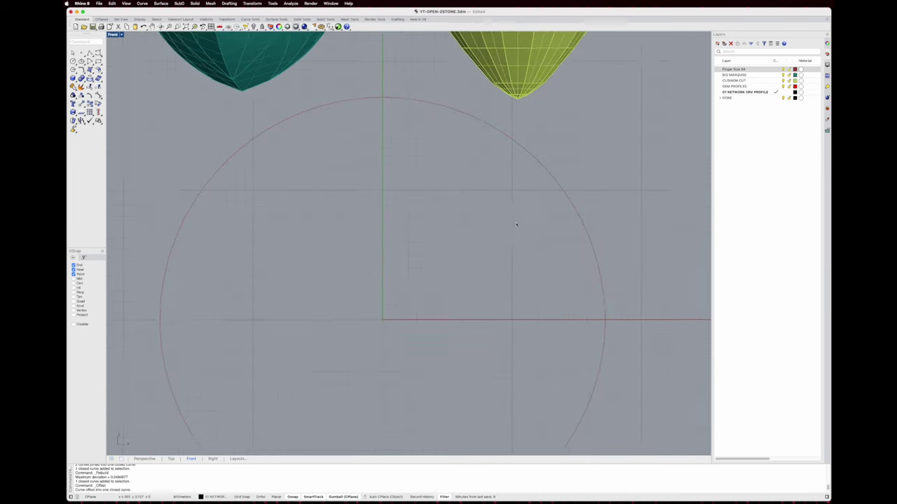
scroll(516, 224, down, 5)
click(550, 222)
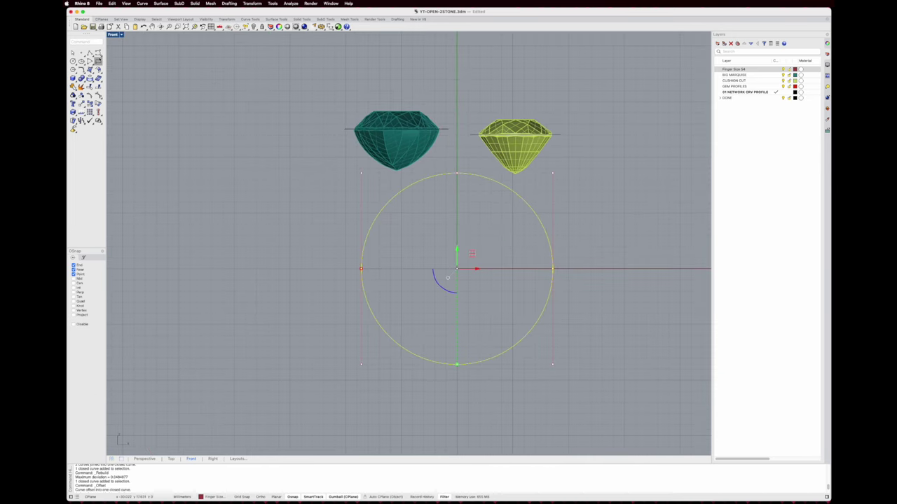
click(82, 70)
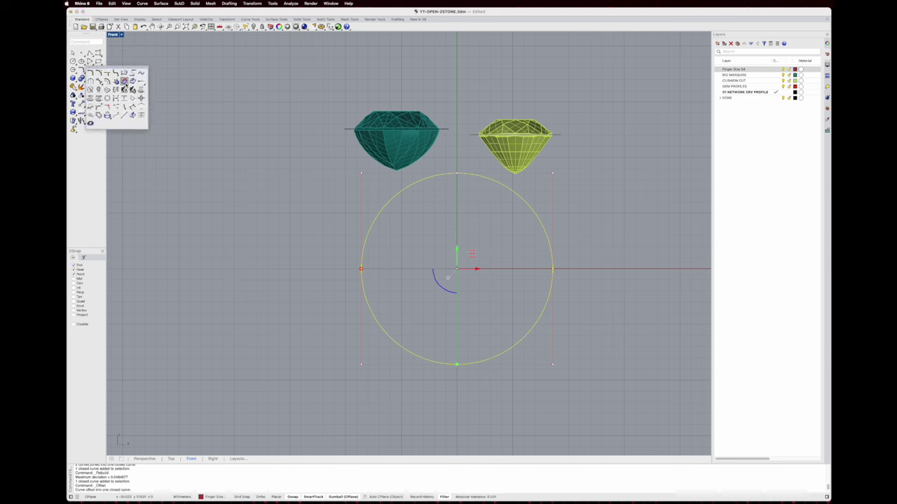
click(107, 81)
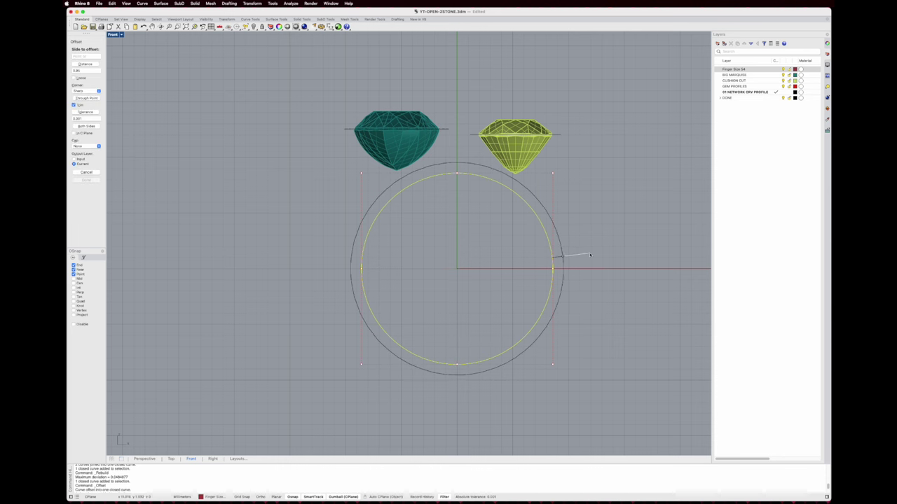
text(2)
key(Return)
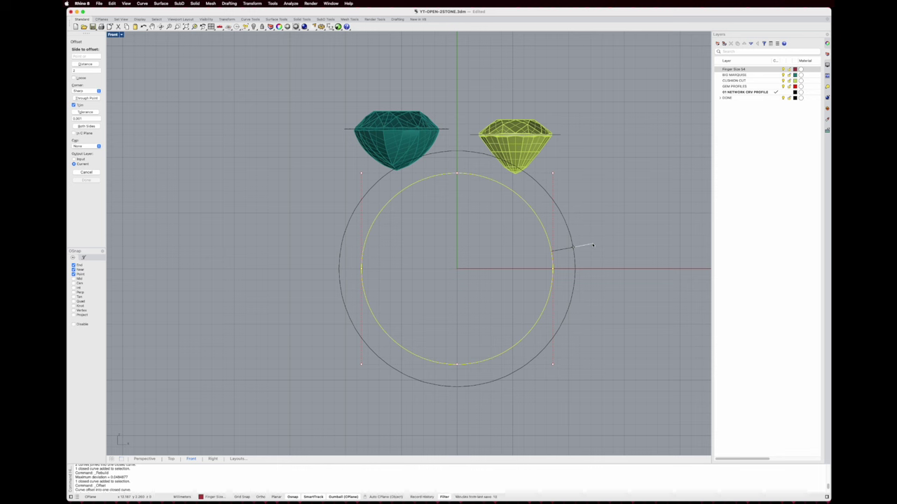
text(1)
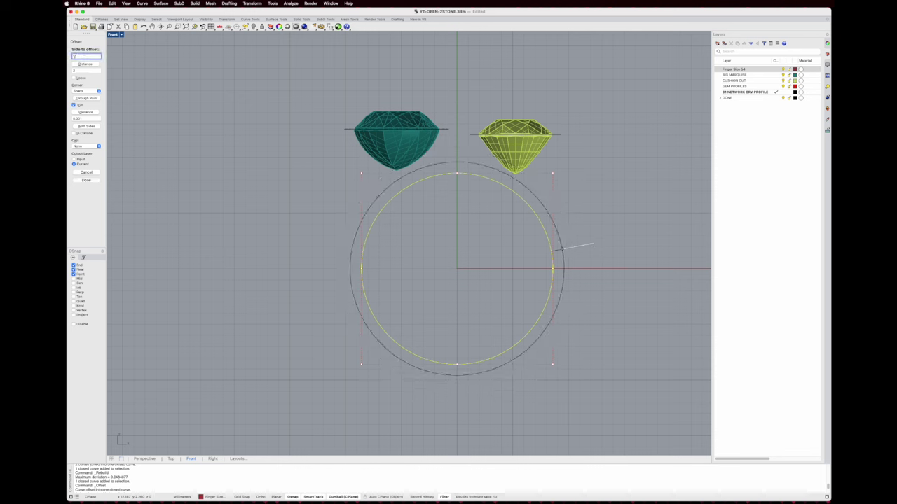
text(.8)
key(Return)
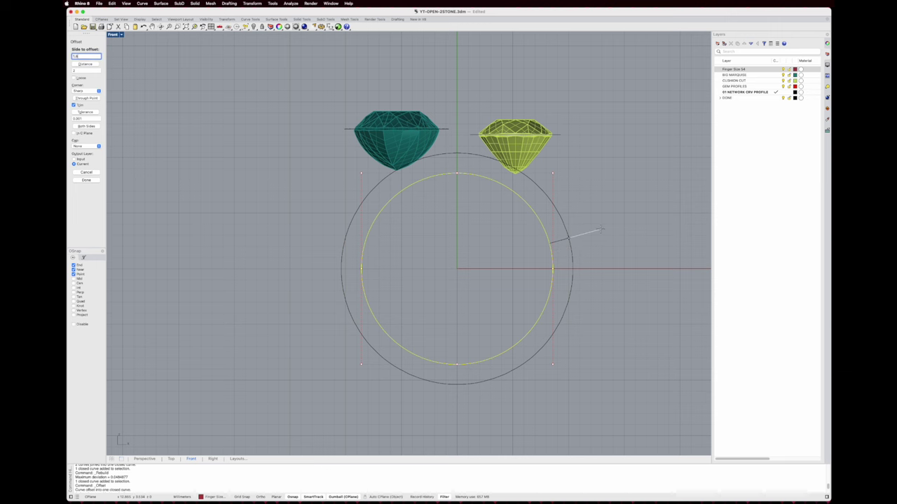
click(601, 229)
right_drag(590, 213, 586, 225)
click(586, 226)
scroll(586, 226, up, 3)
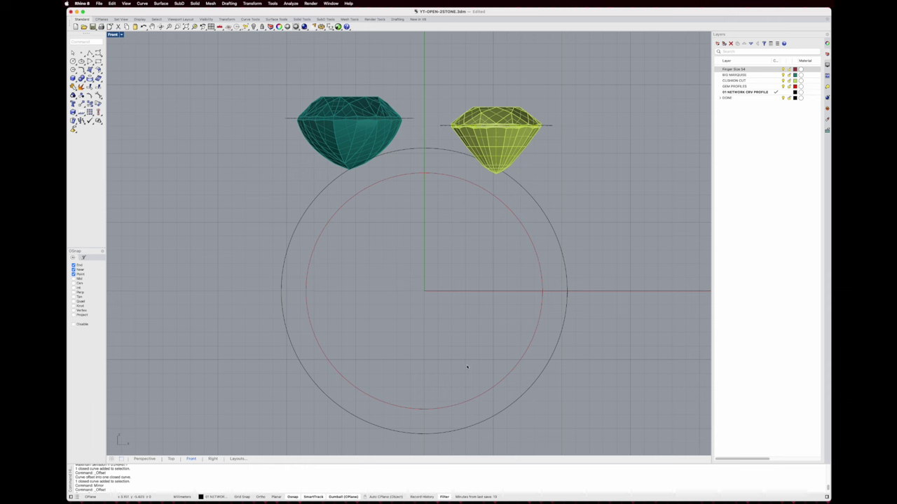
right_drag(449, 195, 450, 189)
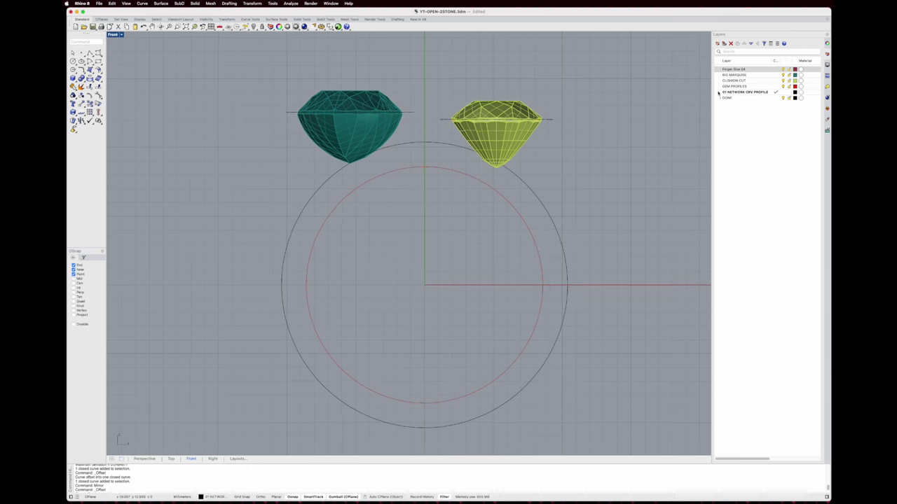
Create a layer named "02 NETWORK CRV PROF" directly below 01 NETWORK CRV PROFILE
click(740, 92)
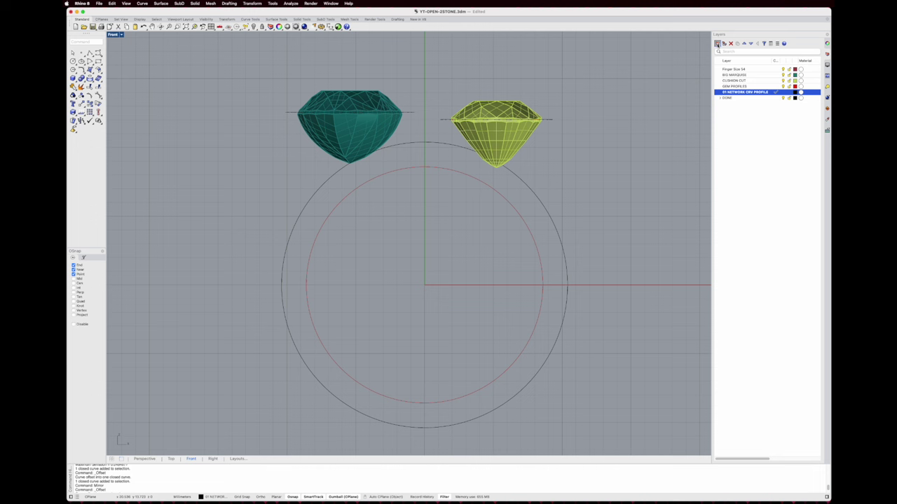
click(717, 44)
click(722, 62)
click(717, 43)
click(731, 51)
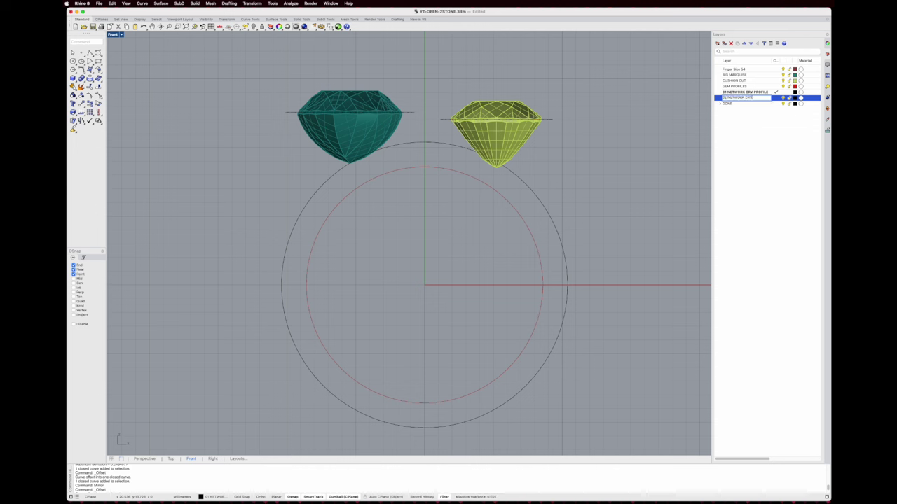
key(Return)
Make the 02 NETWORK CRV PROF layer current and set its colour to dark red
click(794, 98)
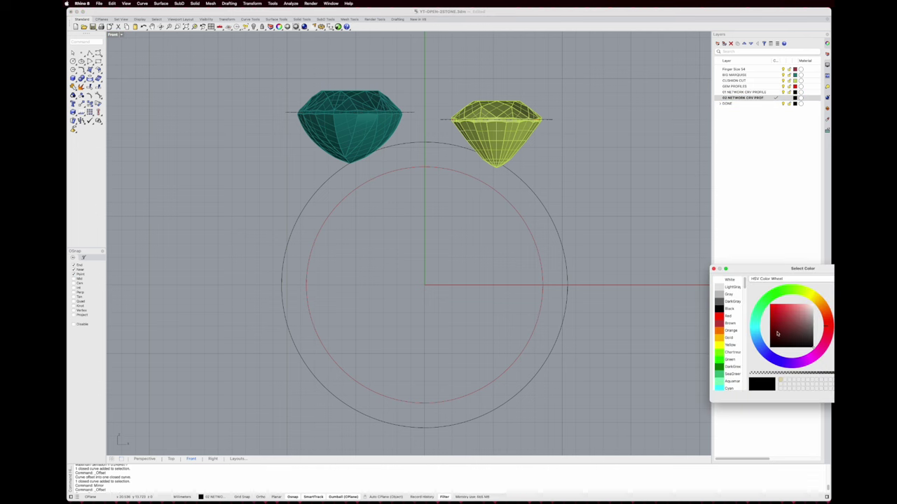
drag(777, 334, 774, 312)
click(770, 314)
click(880, 396)
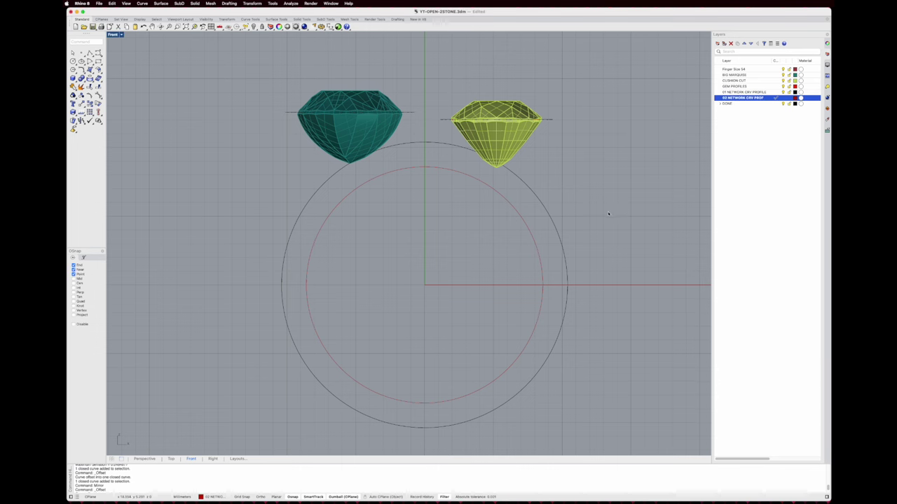
Enable the Quad snap and start an interpolated curve at the outer side quadrant of the cushion's offset outline
double_click(114, 35)
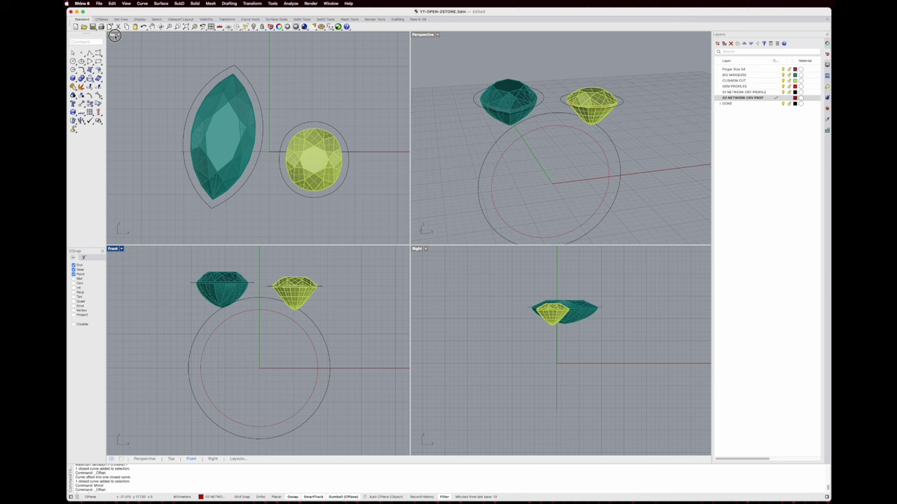
click(101, 55)
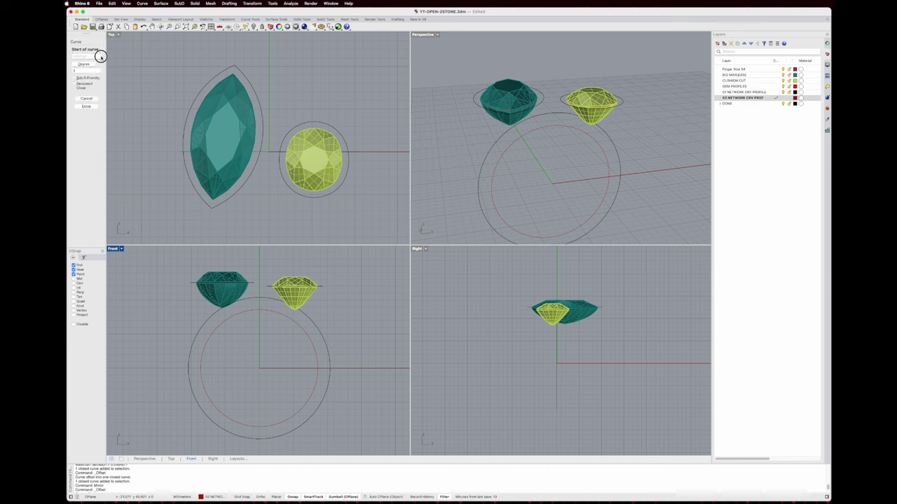
click(89, 98)
click(100, 56)
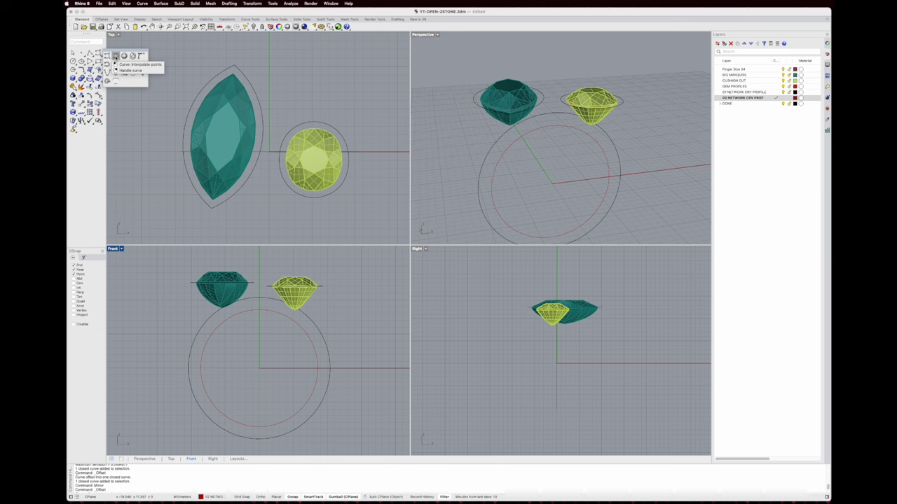
click(116, 56)
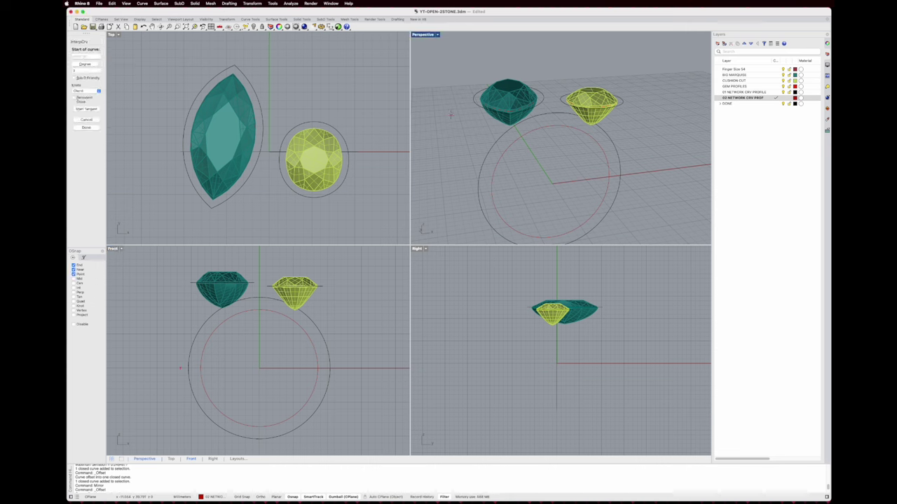
right_drag(635, 110, 593, 160)
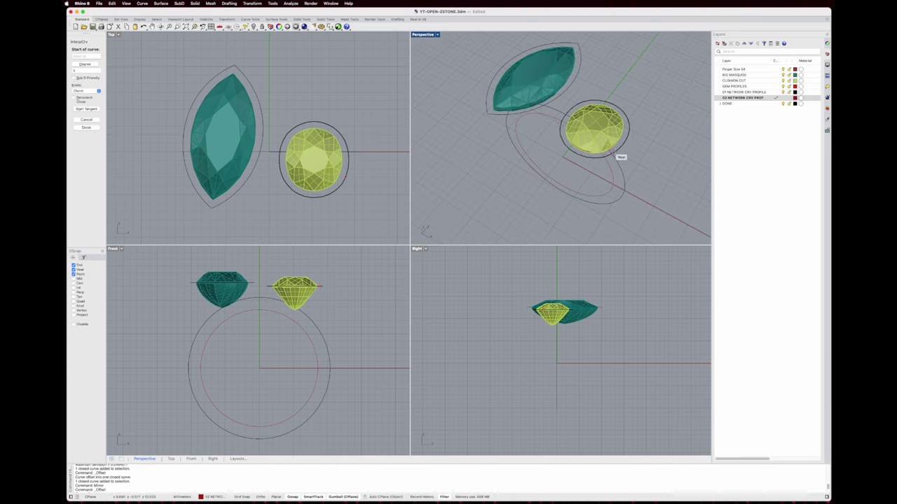
scroll(622, 149, up, 5)
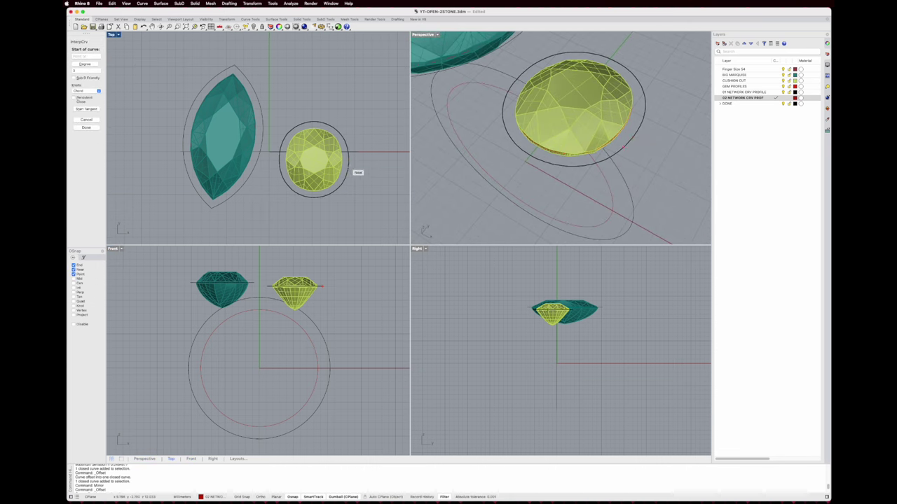
scroll(349, 164, up, 3)
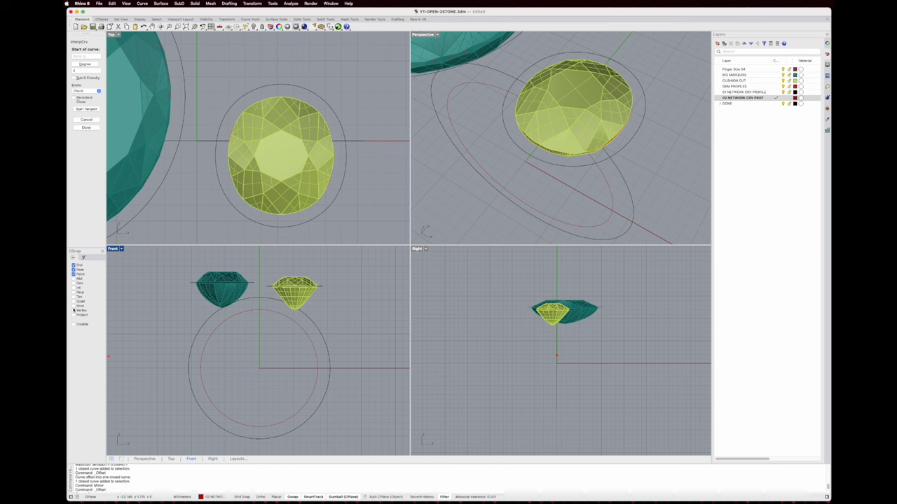
click(346, 155)
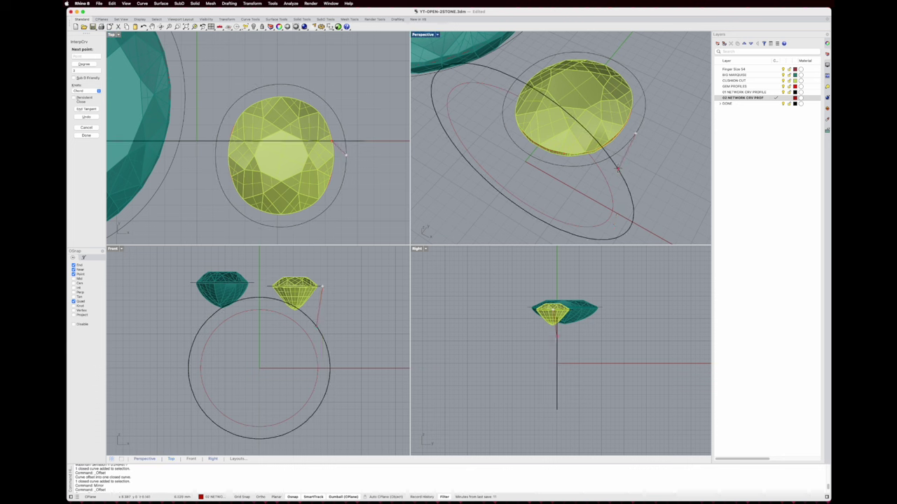
Disable object snaps and place two curve points in the Front view, descending from beside the cushion to the outer ring circle
scroll(323, 302, up, 4)
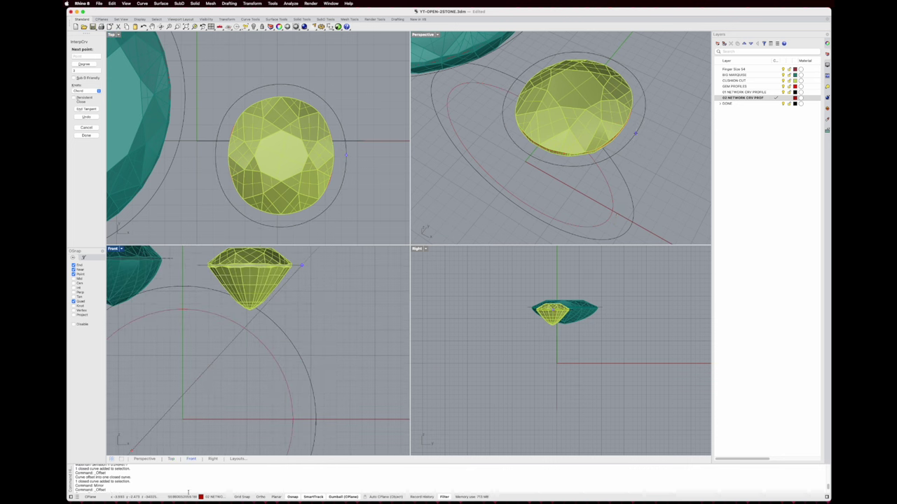
click(291, 497)
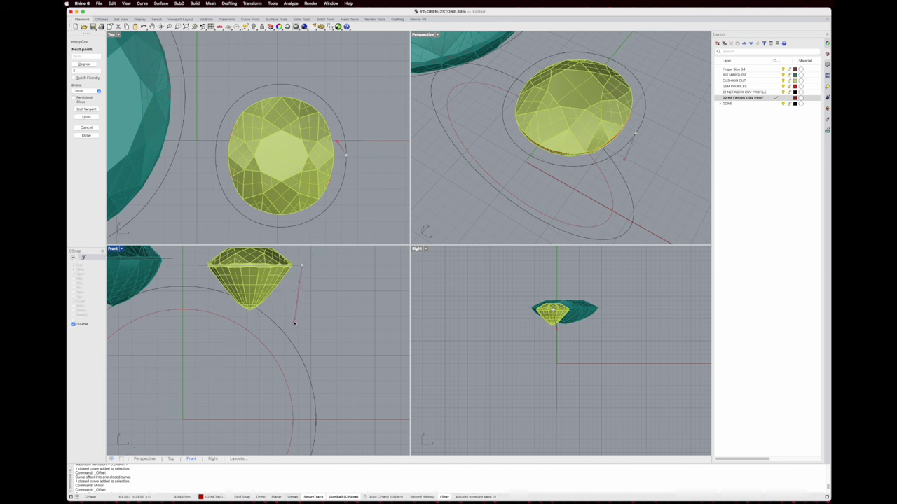
click(294, 323)
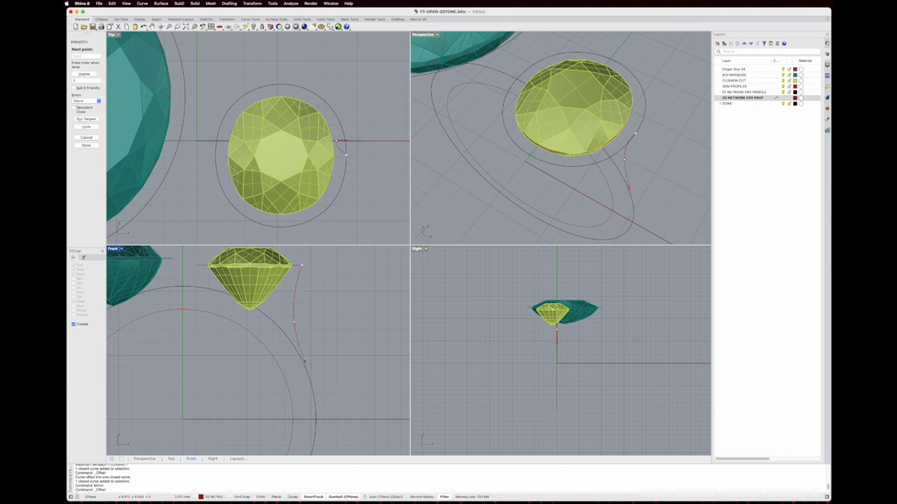
click(303, 362)
Continue the interpolated curve with eight points around the outer ring circle's lower half and up beside the marquise
scroll(304, 361, down, 3)
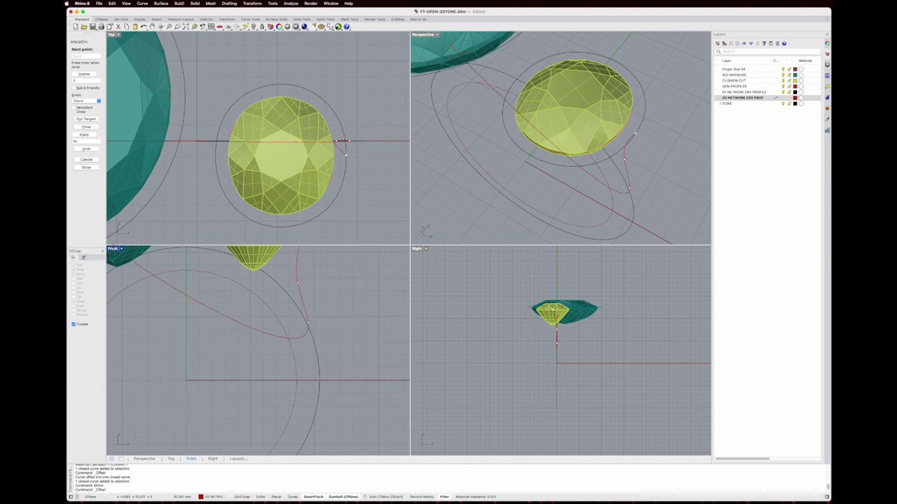
scroll(565, 385, up, 3)
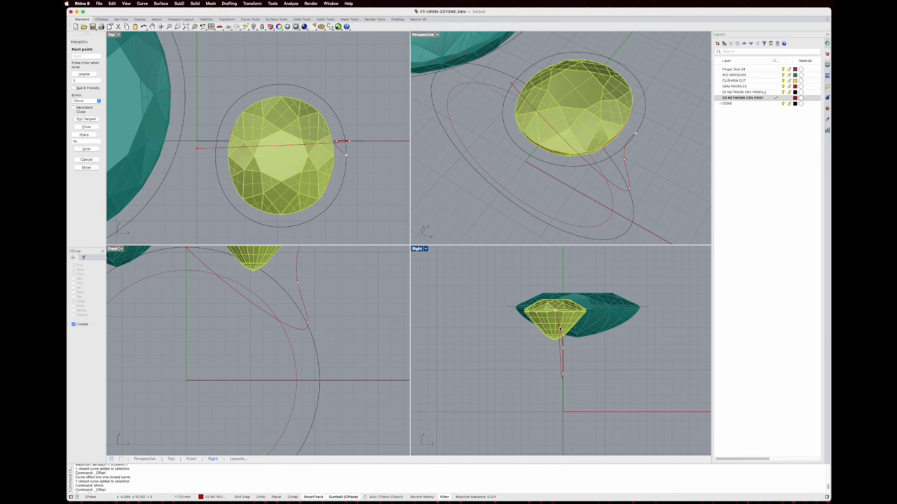
scroll(561, 385, down, 3)
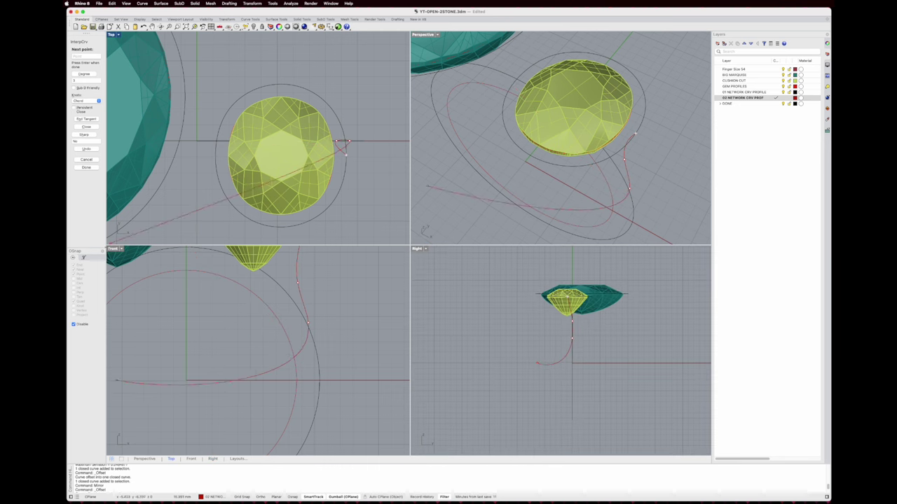
double_click(113, 249)
scroll(620, 264, down, 5)
right_drag(606, 278, 591, 266)
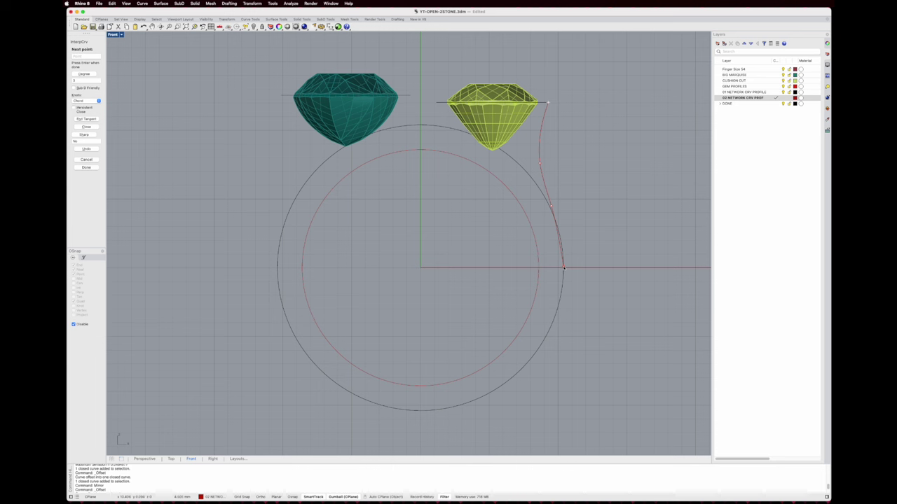
click(550, 329)
click(513, 377)
click(435, 409)
click(372, 403)
click(299, 344)
click(278, 266)
click(296, 177)
click(288, 120)
Re-enable object snaps and finish the interpolated curve at the outer side quadrant of the marquise's offset outline
click(74, 324)
double_click(114, 35)
right_drag(507, 112, 551, 148)
scroll(524, 137, down, 5)
scroll(550, 148, up, 2)
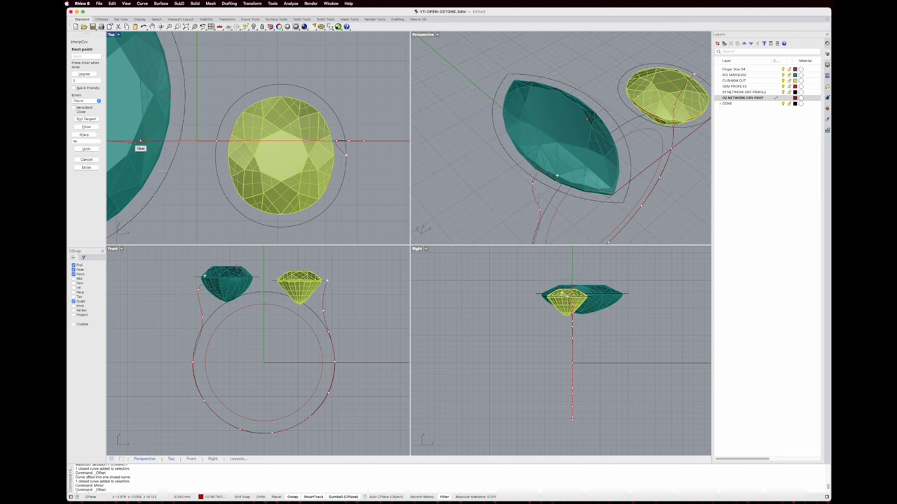
scroll(138, 148, down, 5)
right_drag(138, 147, 301, 172)
scroll(260, 155, up, 5)
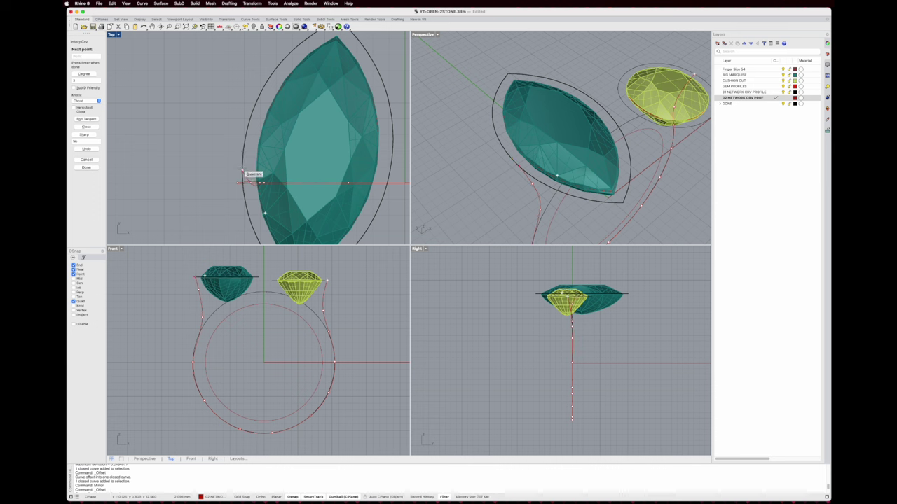
click(242, 170)
key(Return)
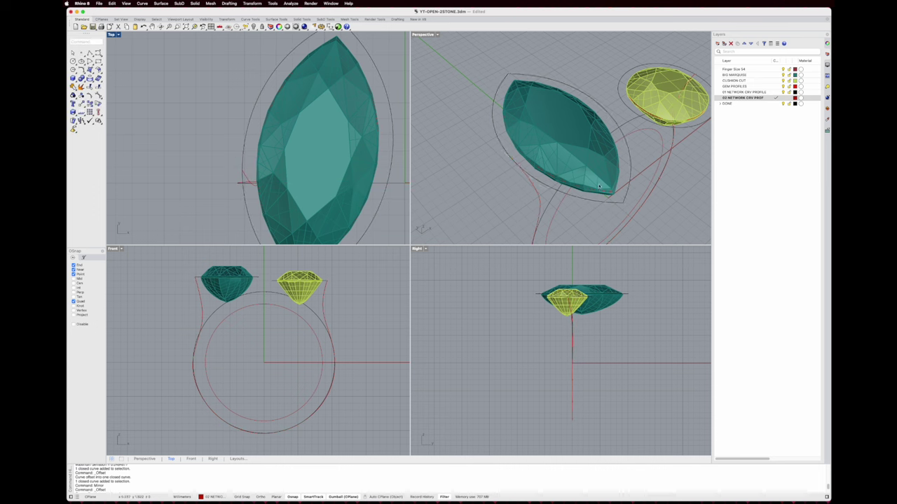
Show the outer shank curve's control points and shift the one just below the marquise's offset outline in the Perspective view
right_drag(608, 221, 594, 146)
scroll(615, 168, up, 5)
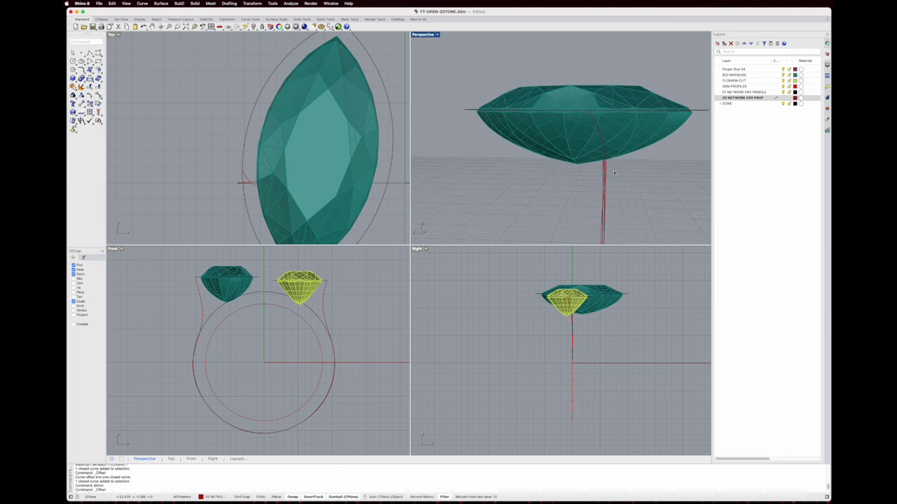
click(603, 170)
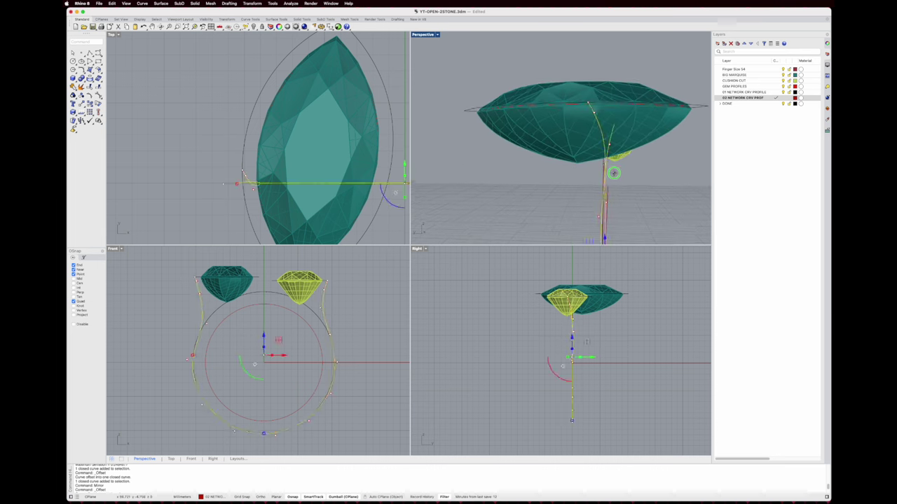
right_drag(612, 171, 550, 127)
scroll(550, 127, up, 5)
click(508, 131)
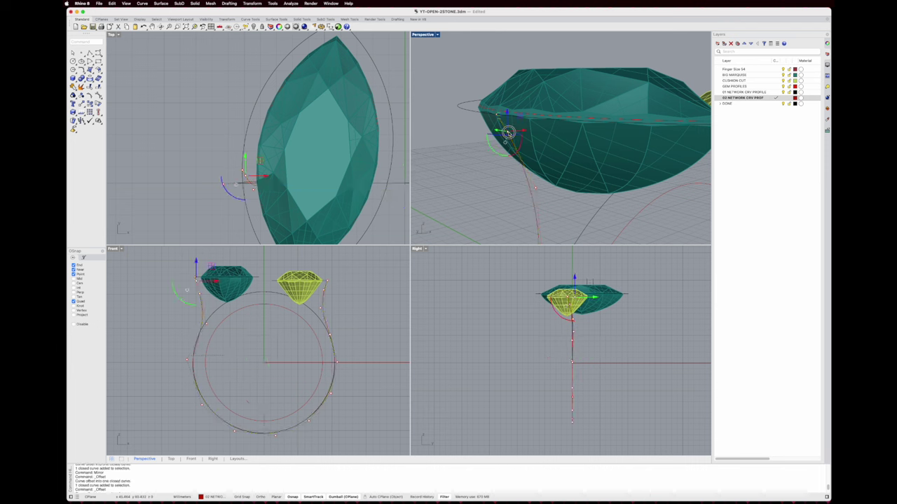
drag(522, 131, 516, 133)
Fine-tune the outer shank curve's control points beside the marquise in the Front view and hide the points
scroll(204, 287, up, 4)
scroll(206, 286, up, 4)
drag(200, 258, 199, 267)
drag(221, 281, 219, 282)
key(Escape)
key(Escape)
scroll(218, 313, down, 8)
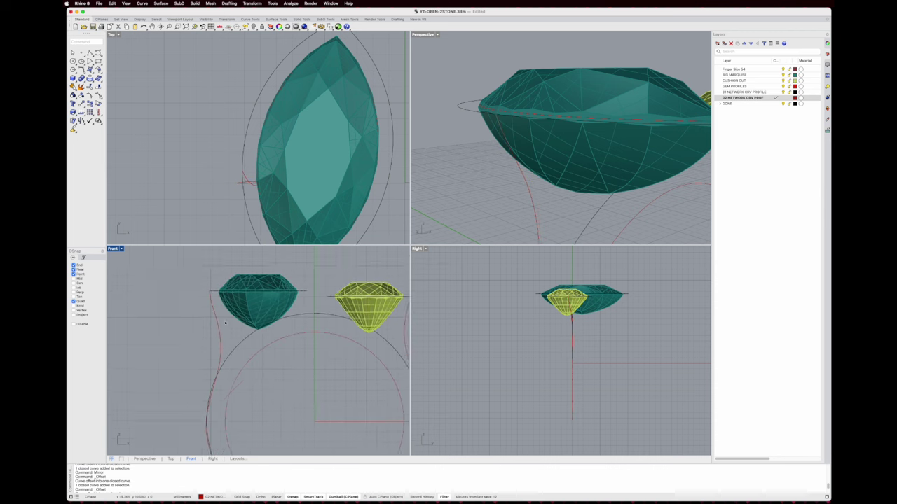
Move the outer shank curve's upper control point beside the cushion slightly outward in the Front view
right_drag(218, 313, 167, 312)
click(357, 313)
scroll(359, 310, up, 3)
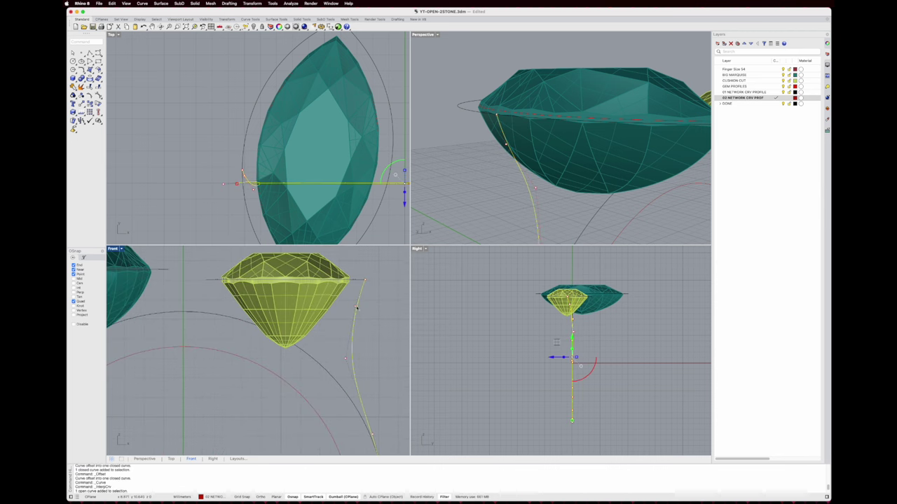
drag(367, 307, 367, 307)
key(Escape)
key(Escape)
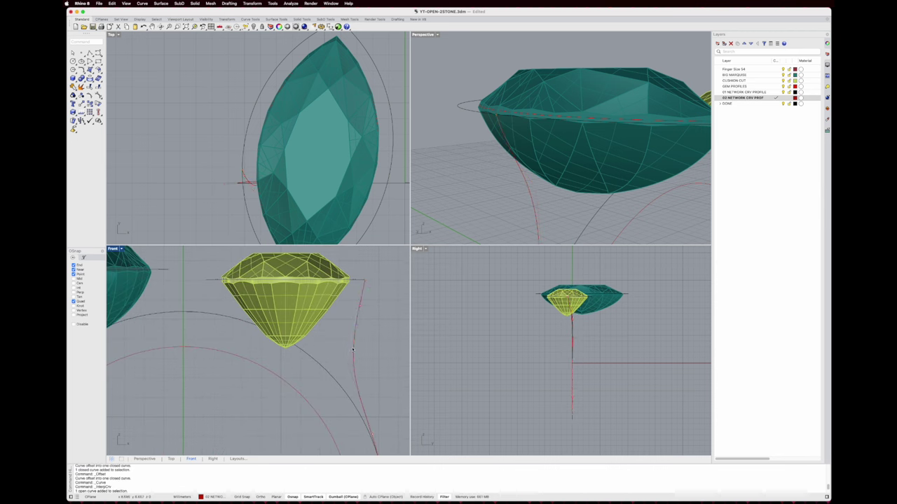
Adjust the outer shank curve's next control point down, level with the cushion's culet, to smooth the bend in the Front view
click(354, 348)
click(346, 359)
click(354, 361)
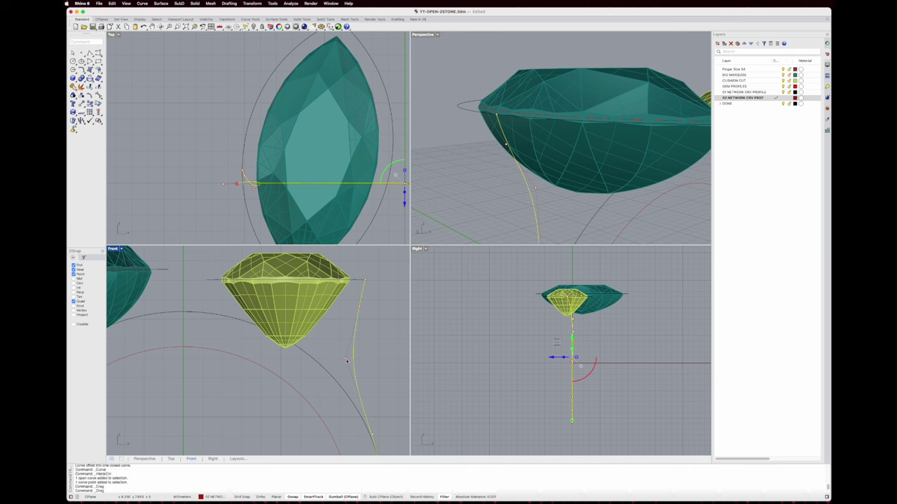
key(F10)
click(344, 358)
drag(362, 359, 342, 336)
key(Escape)
key(Escape)
scroll(359, 312, down, 6)
right_drag(359, 337, 348, 322)
scroll(540, 125, down, 8)
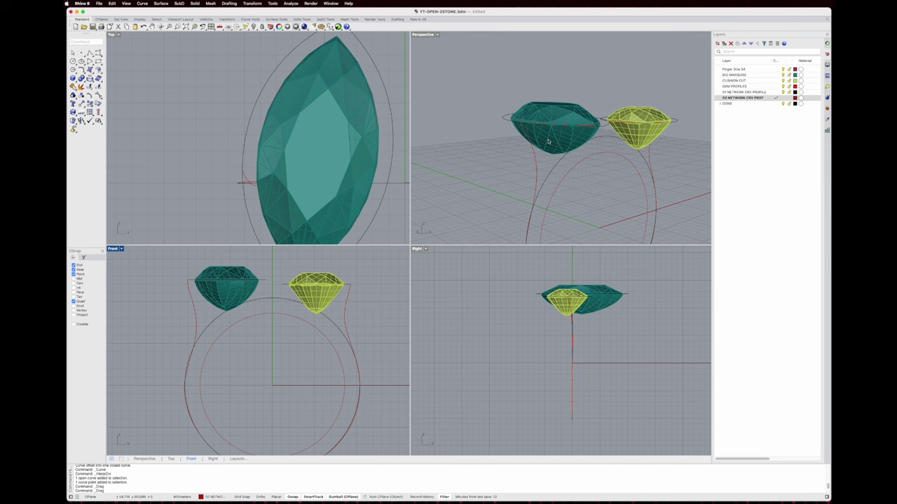
Start a second interpolated curve at the inner side quadrant of the cushion's offset outline, facing the marquise
right_drag(548, 142, 566, 133)
scroll(554, 148, down, 5)
scroll(559, 145, up, 3)
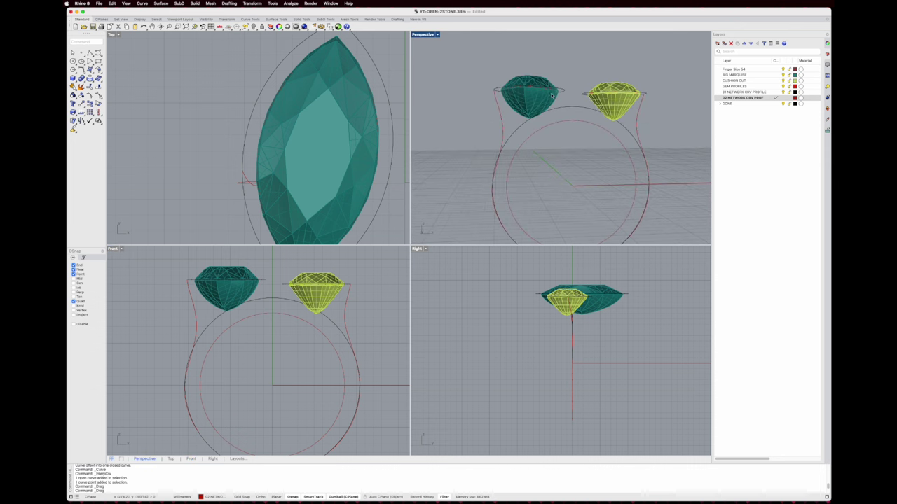
right_drag(557, 175, 558, 163)
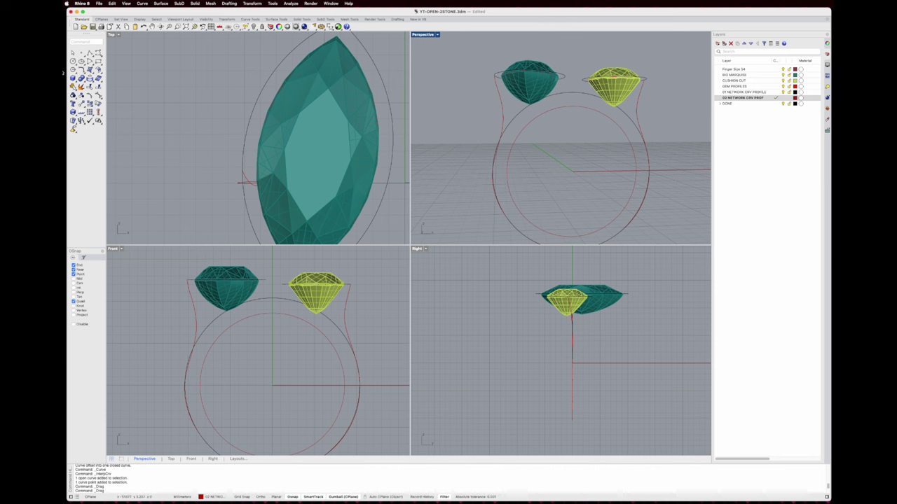
click(99, 54)
click(117, 58)
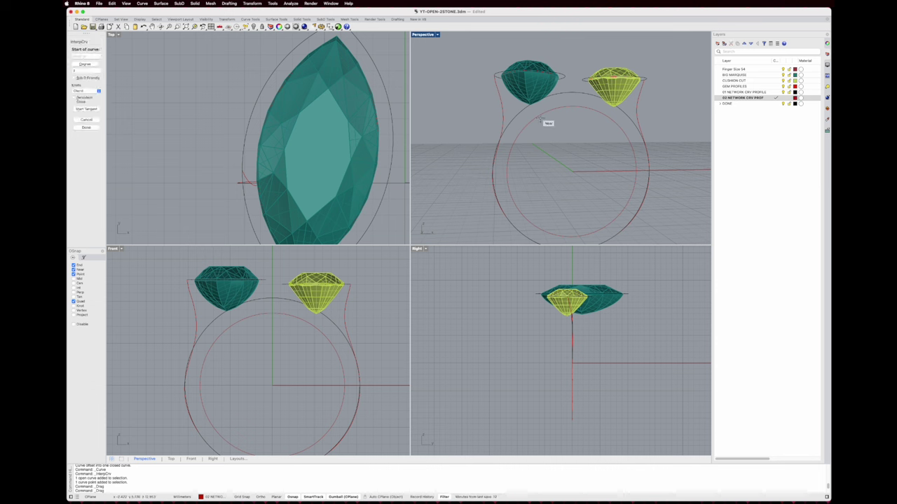
right_drag(576, 121, 603, 142)
scroll(592, 78, up, 5)
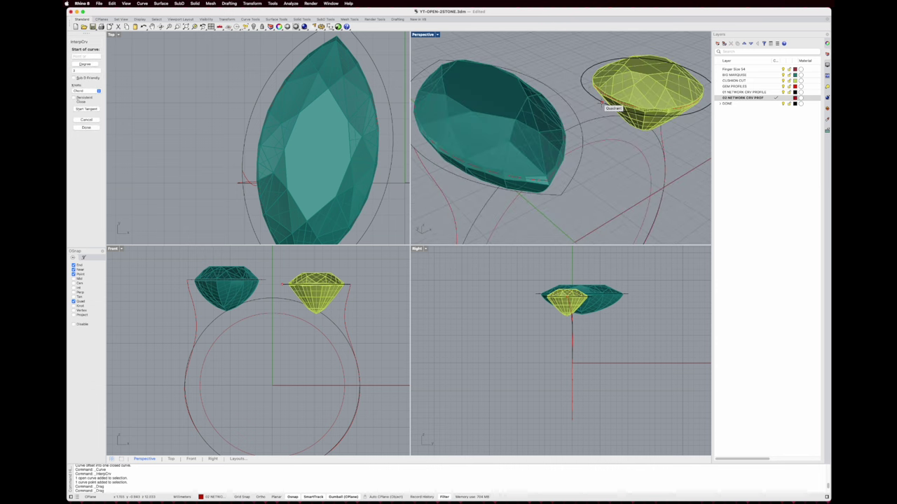
click(601, 103)
Disable object snaps and place two curve points in the Front view, descending from beside the cushion to inside the finger-size circle
scroll(315, 321, up, 2)
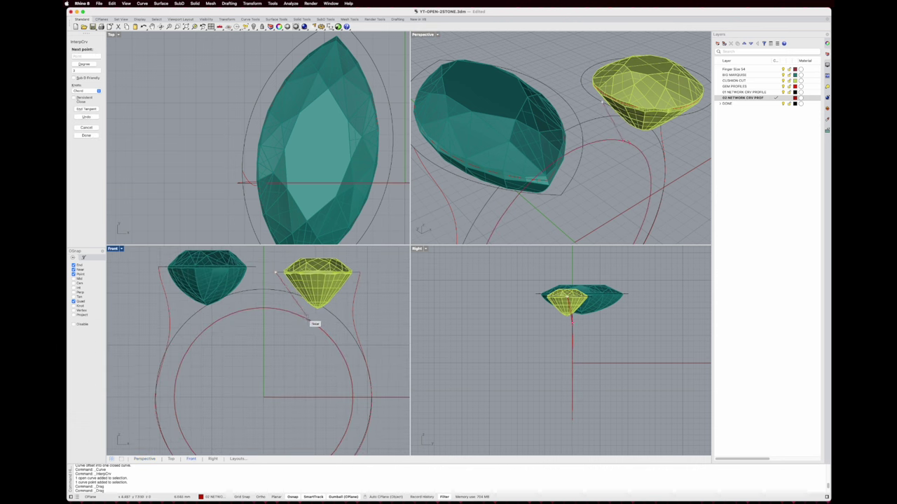
scroll(306, 333, down, 2)
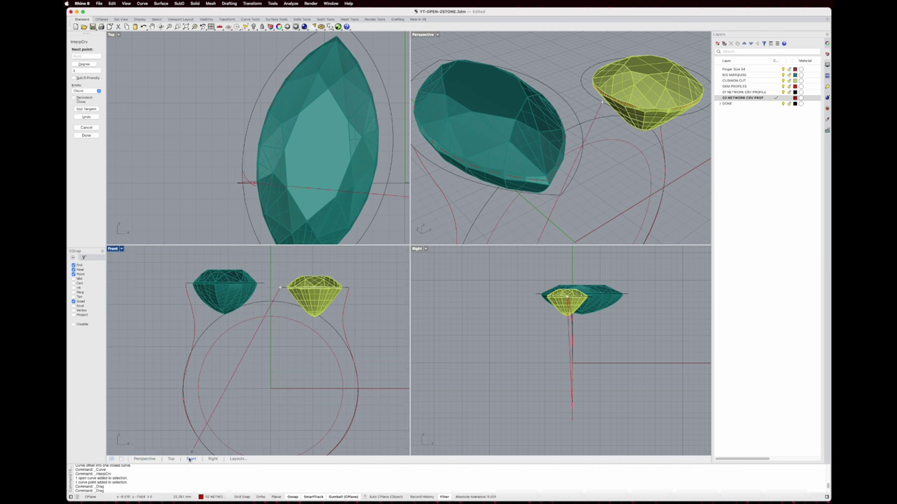
click(80, 325)
scroll(277, 308, up, 2)
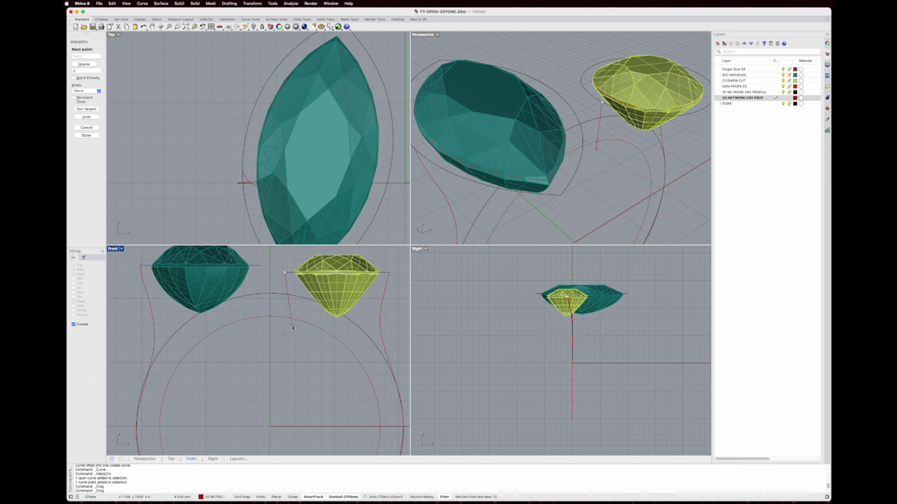
click(290, 324)
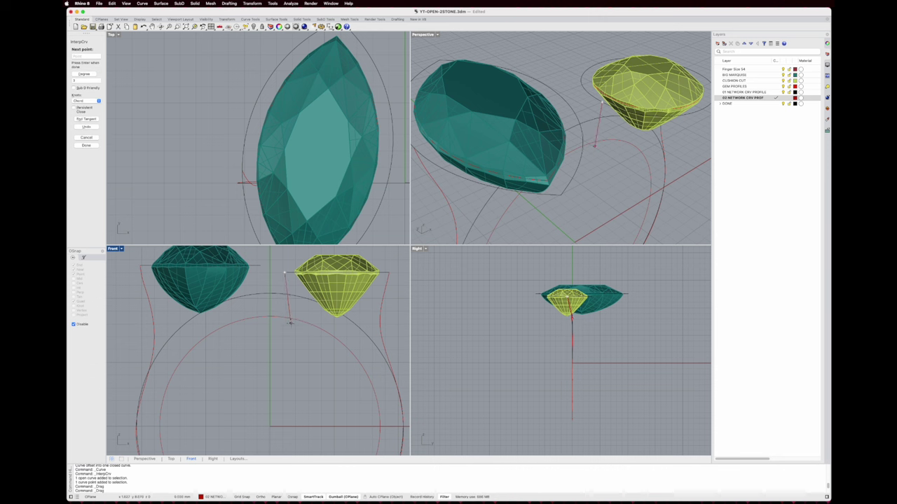
scroll(290, 322, down, 2)
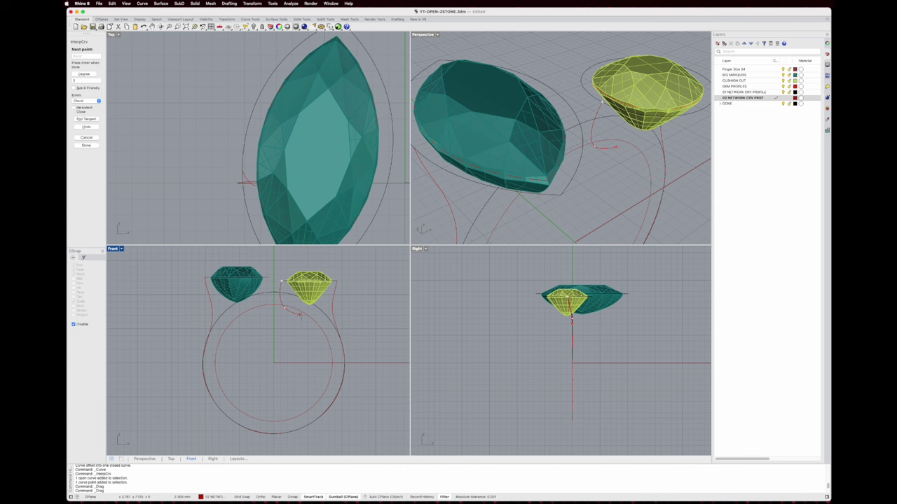
scroll(293, 313, up, 2)
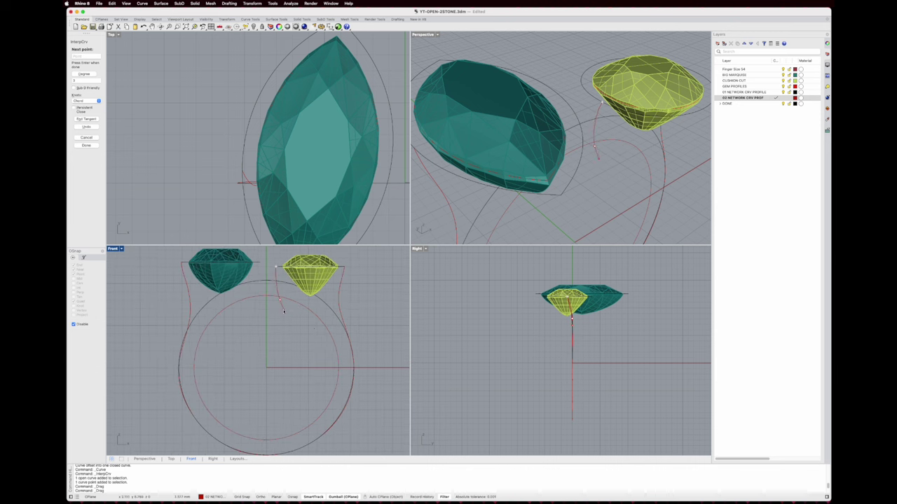
click(285, 309)
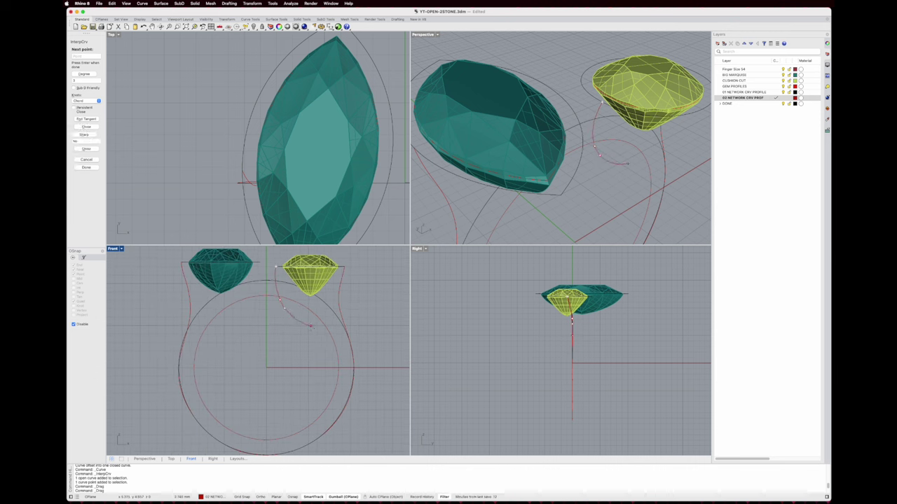
Continue the interpolated curve with points around the inside of the finger-size circle and up toward the marquise
click(309, 328)
click(322, 377)
click(309, 409)
click(266, 424)
click(232, 415)
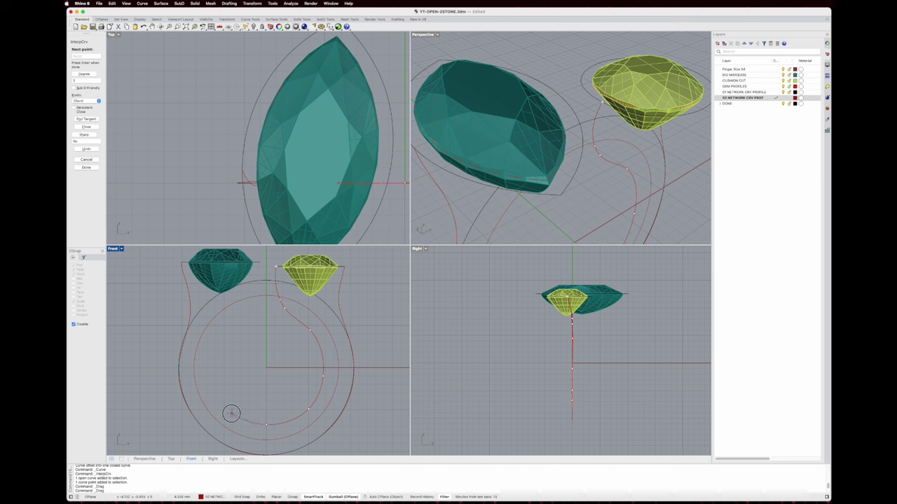
click(211, 384)
click(218, 341)
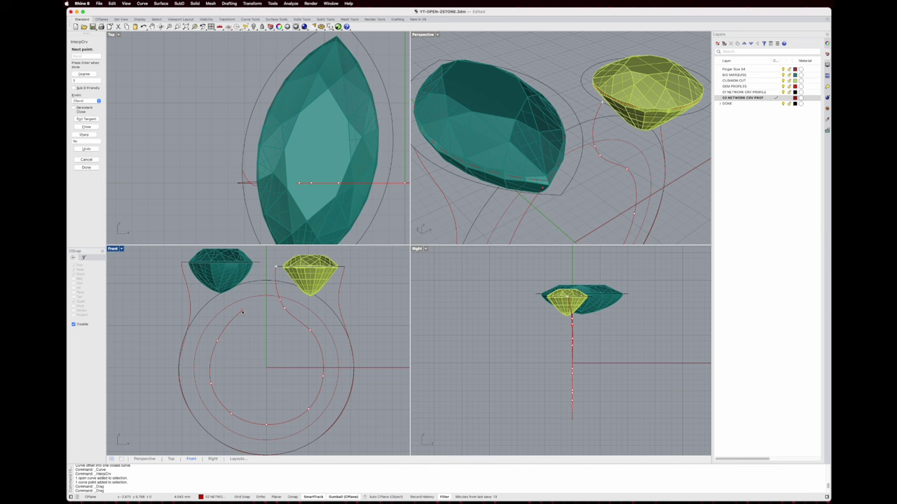
click(241, 311)
Re-enable object snaps and finish the inner curve on the side of the marquise's offset outline facing the cushion
scroll(257, 284, up, 3)
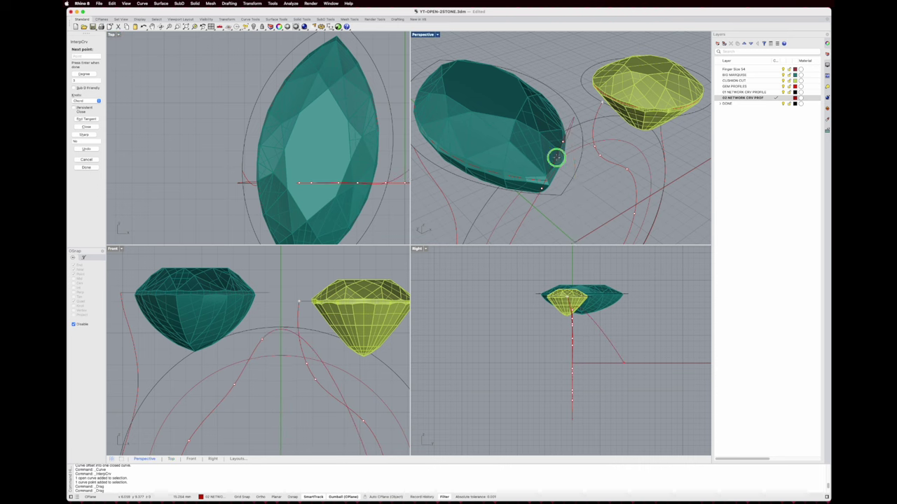
right_drag(556, 156, 501, 152)
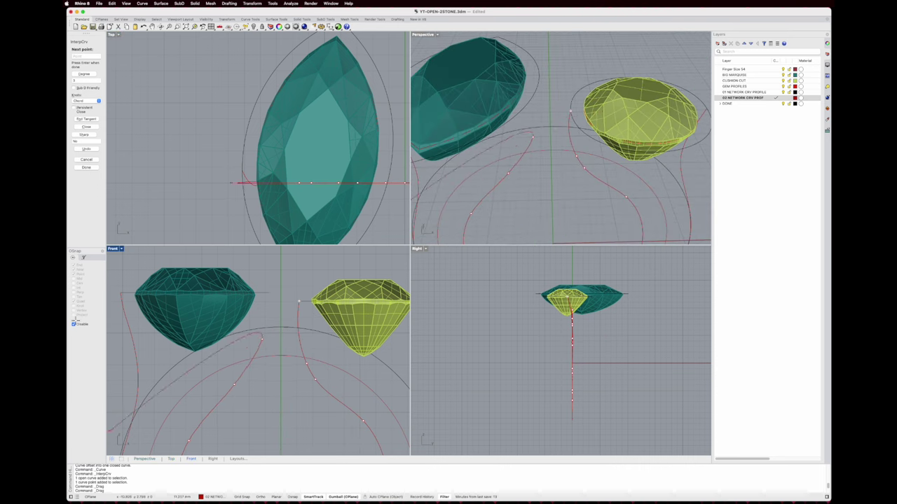
click(73, 324)
right_drag(609, 78, 533, 95)
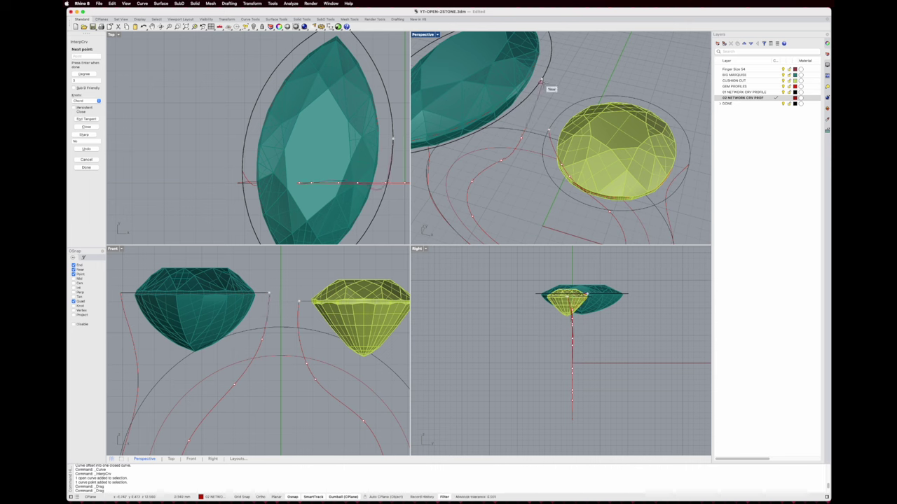
click(542, 82)
right_click(541, 82)
Select the inner curve's control point below its marquise end and shift it sideways toward the marquise in the Right view
scroll(542, 83, down, 5)
right_drag(542, 85, 578, 105)
click(566, 107)
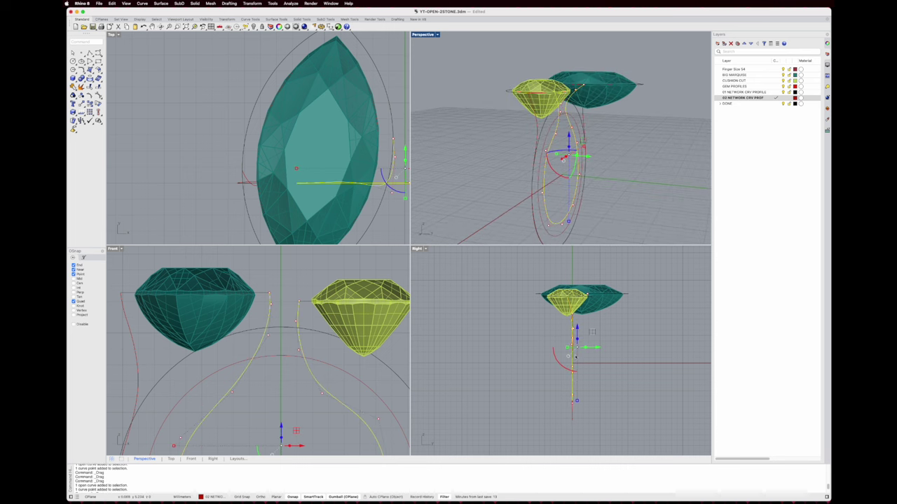
scroll(576, 308, up, 5)
right_drag(552, 125, 582, 120)
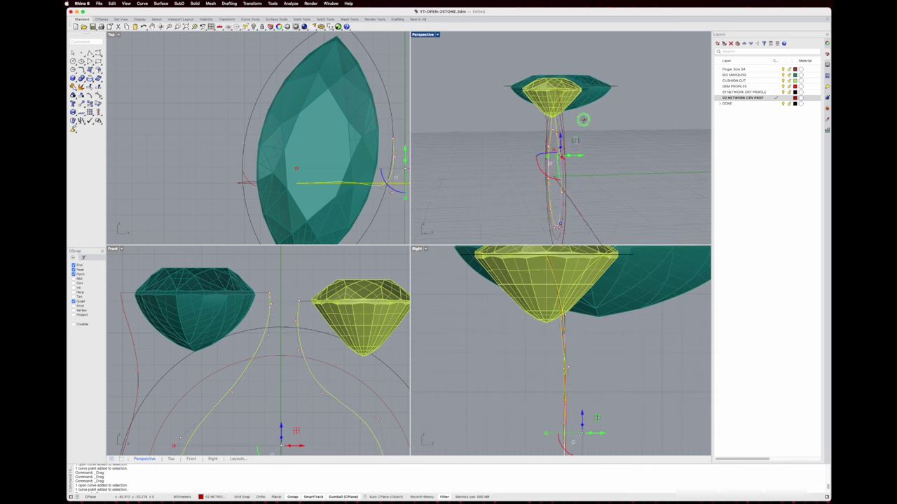
scroll(560, 117, up, 4)
right_drag(529, 114, 560, 108)
scroll(544, 105, up, 5)
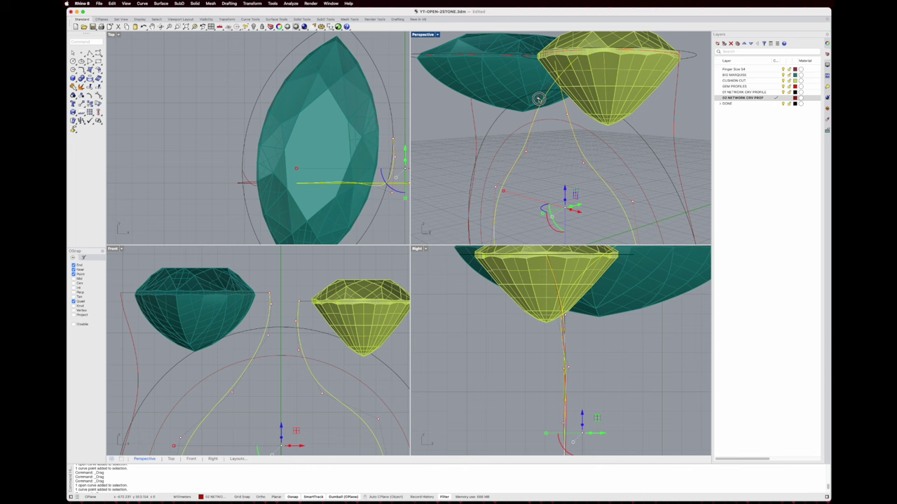
click(539, 102)
drag(567, 300, 598, 299)
Nudge the inner curve's control point below its cushion end sideways in the Right view and clear the selection
right_drag(607, 129, 509, 120)
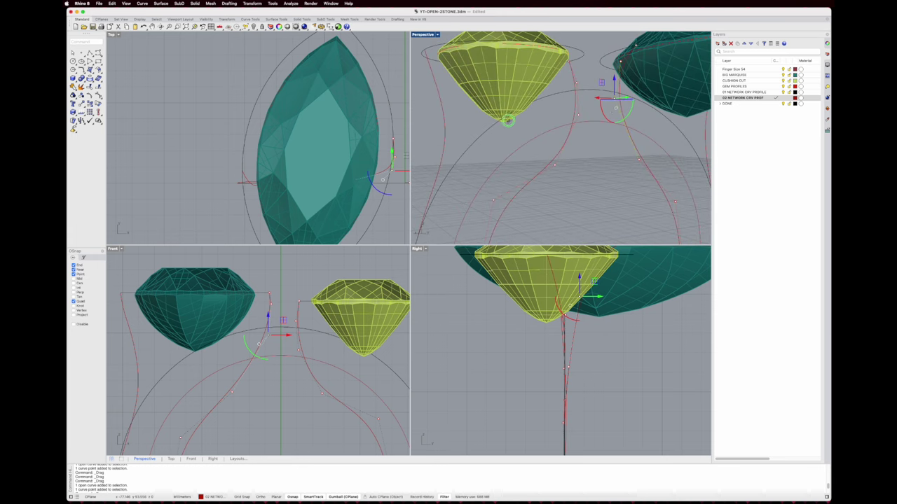
click(579, 115)
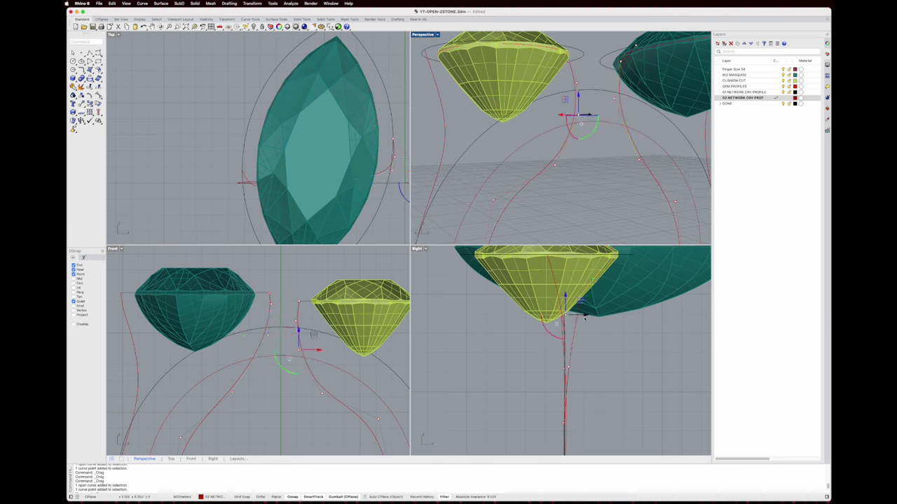
drag(585, 316, 581, 317)
click(587, 347)
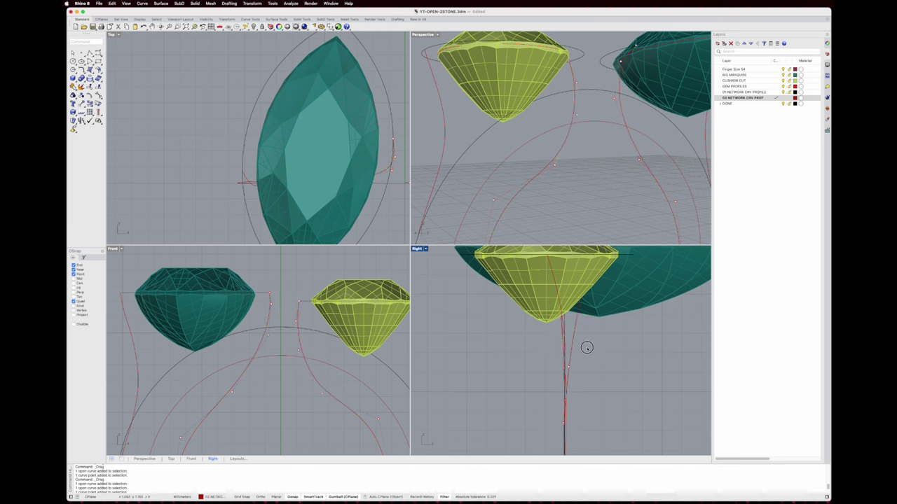
Select the outer shank curve and nudge its control point beside the cushion's culet sideways in the Right view
scroll(566, 325, up, 5)
click(566, 324)
scroll(566, 325, down, 2)
click(570, 328)
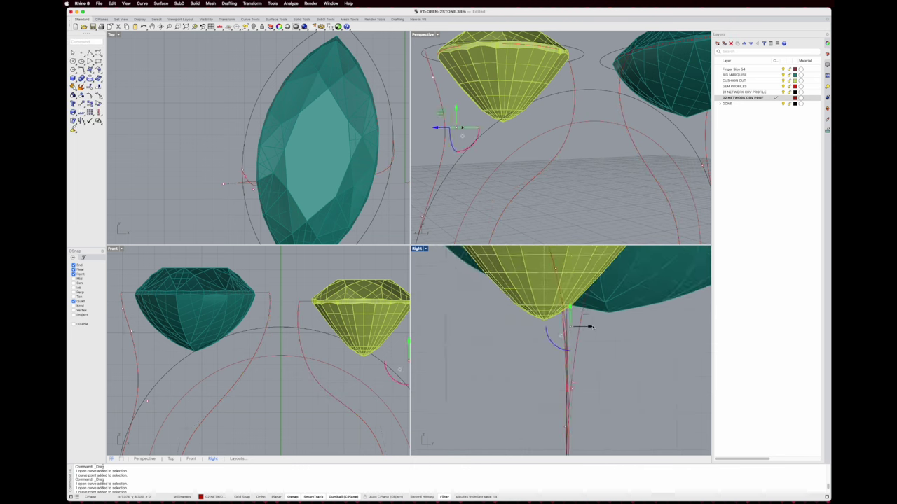
drag(589, 328, 583, 327)
Shift the outer shank curve's control point beside the marquise sideways in the Perspective view to soften its sweep into the shank
scroll(588, 328, down, 5)
scroll(589, 328, down, 2)
scroll(572, 124, down, 5)
right_drag(571, 125, 482, 144)
scroll(579, 105, up, 6)
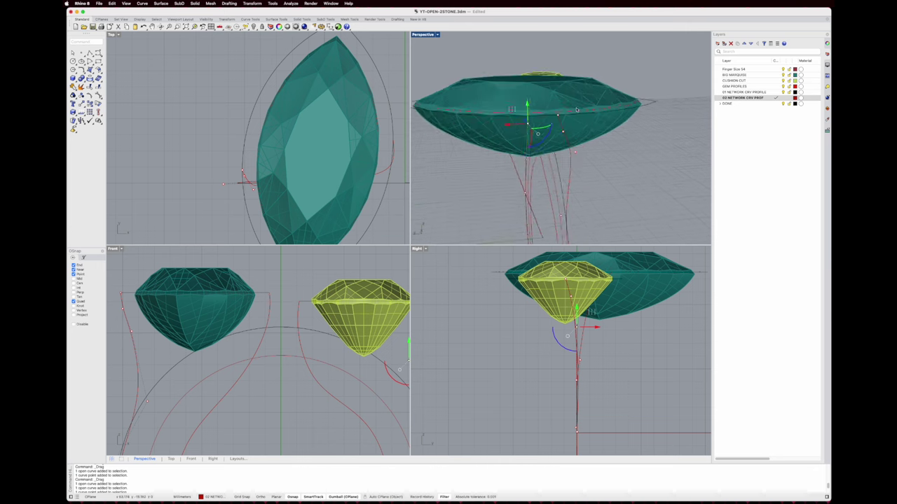
click(576, 167)
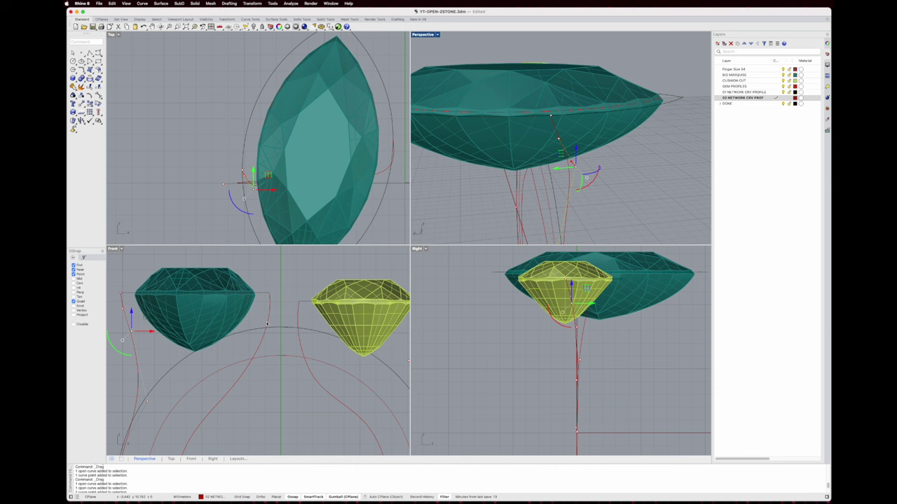
right_drag(602, 156, 597, 148)
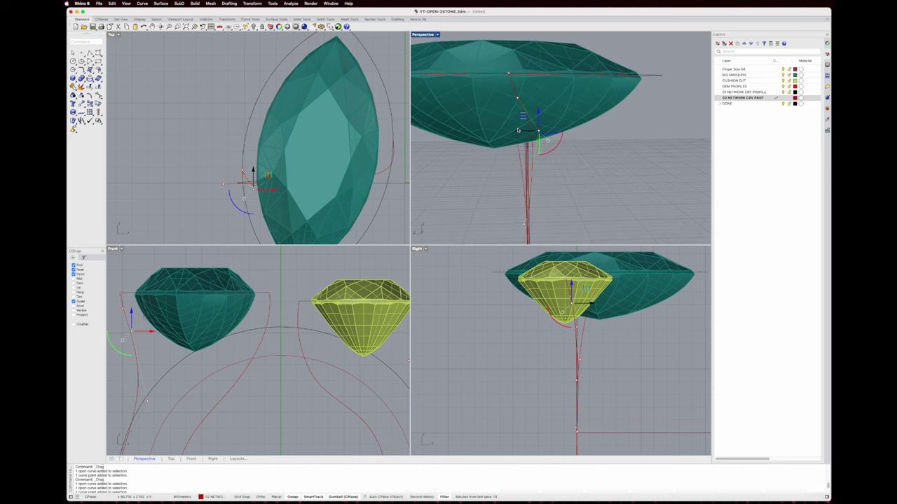
drag(518, 131, 502, 131)
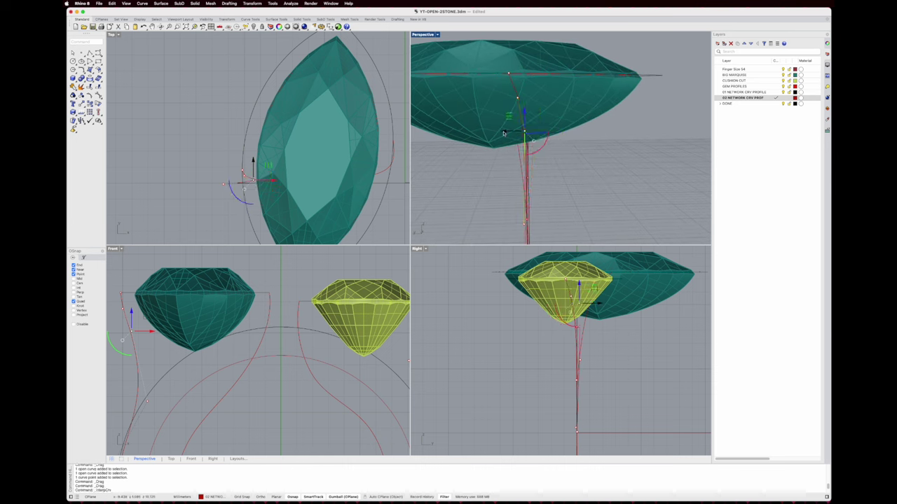
Nudge the outer shank curve's next control point up, just below the marquise's girdle, sideways in the Perspective view and deselect it
click(517, 97)
drag(499, 98, 495, 98)
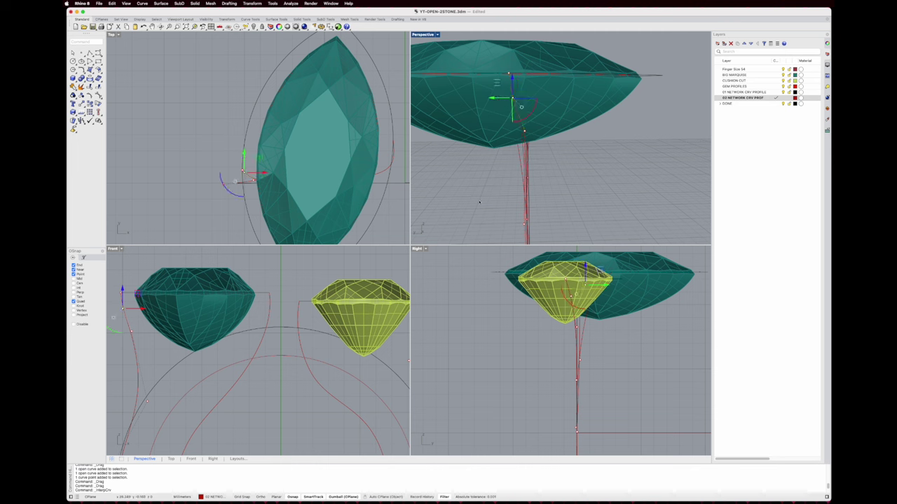
scroll(261, 182, up, 10)
click(240, 207)
scroll(496, 125, down, 12)
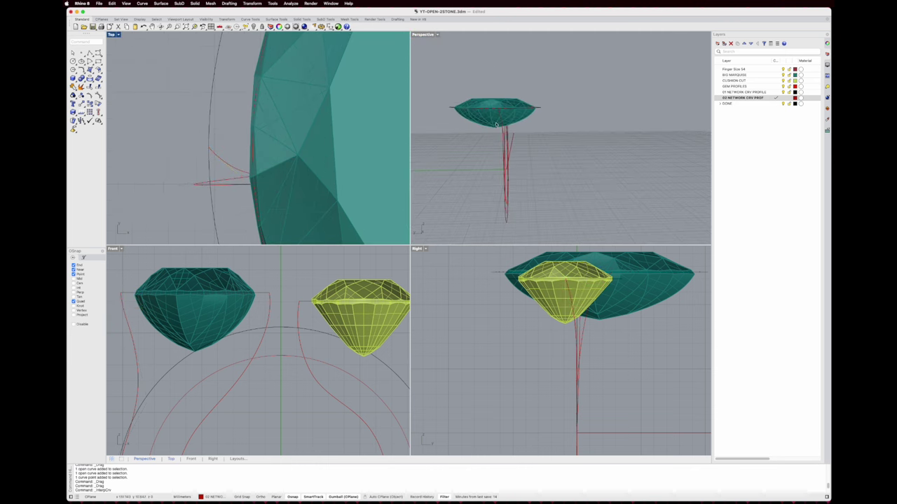
right_drag(495, 125, 576, 134)
scroll(507, 124, up, 7)
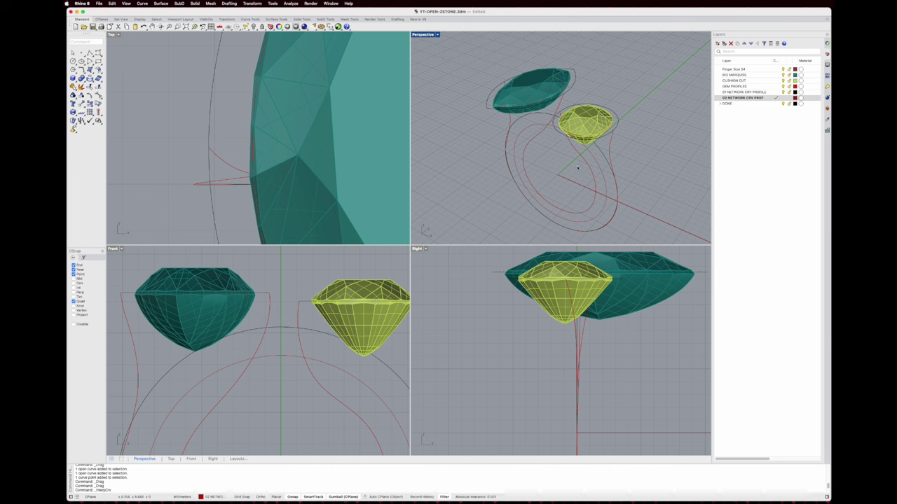
right_drag(511, 114, 559, 76)
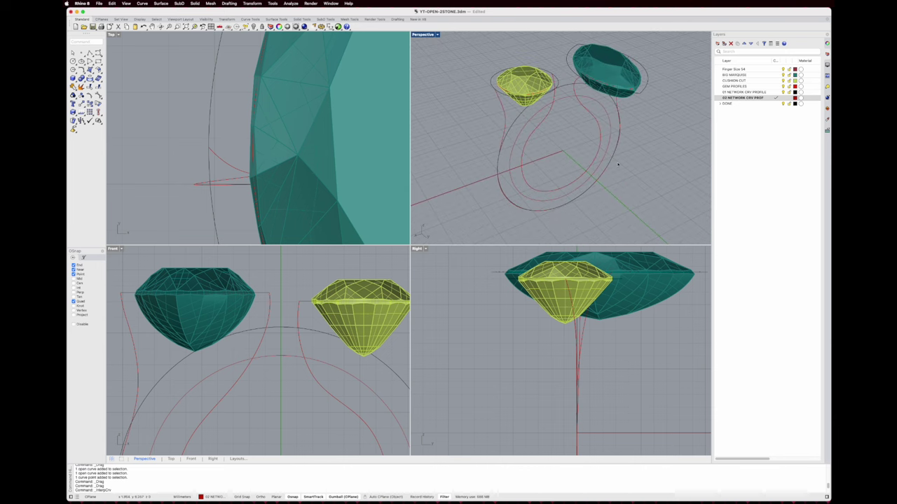
right_drag(597, 91, 642, 124)
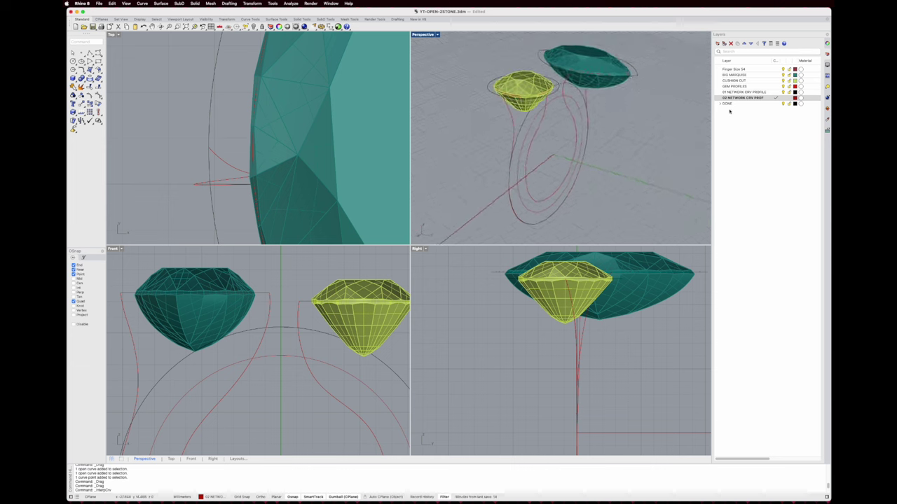
Create a layer named 03 NETWORK CRV PROF and set its colour to blue
click(717, 43)
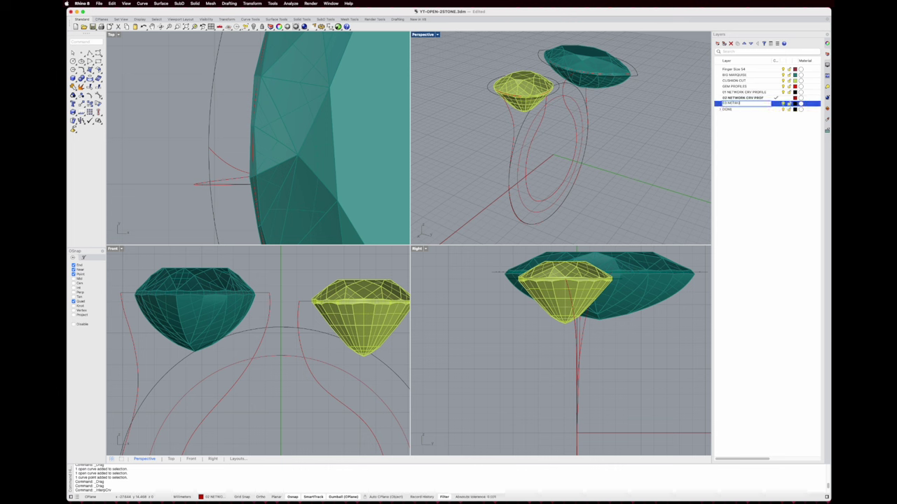
text(03 NETWORK CRV PROF)
key(Return)
click(795, 104)
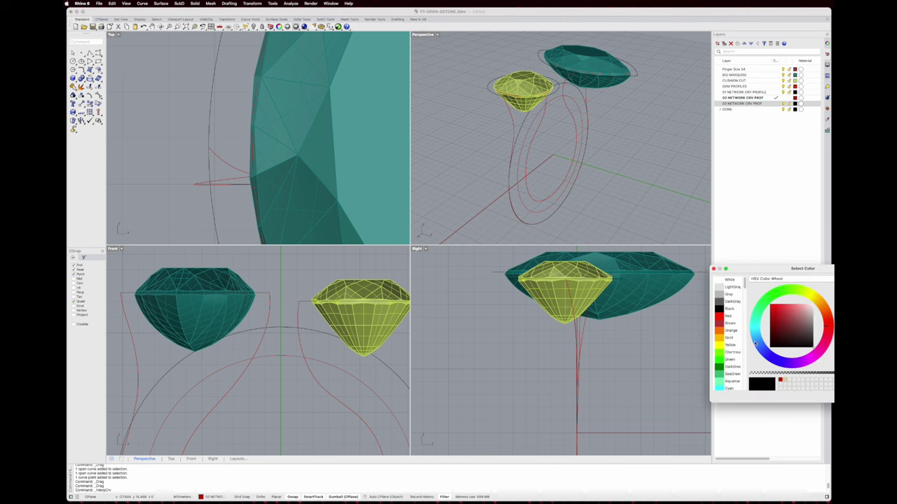
click(756, 343)
key(Return)
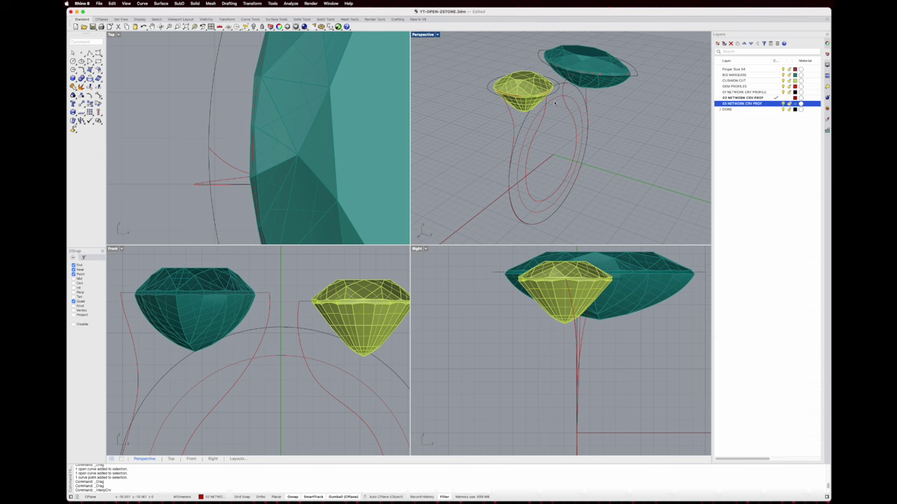
Start an interpolated curve at the near tip of the marquise's profile, with 03 NETWORK CRV PROF as the current layer
double_click(419, 34)
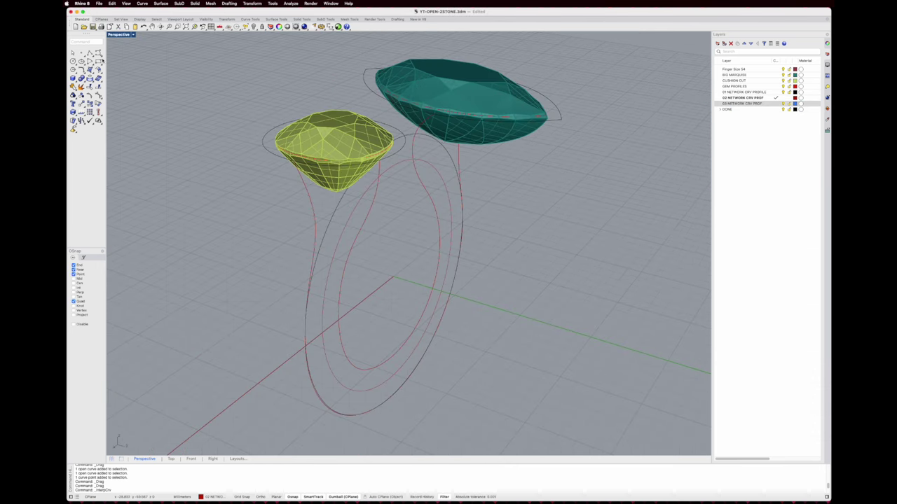
click(101, 55)
click(114, 56)
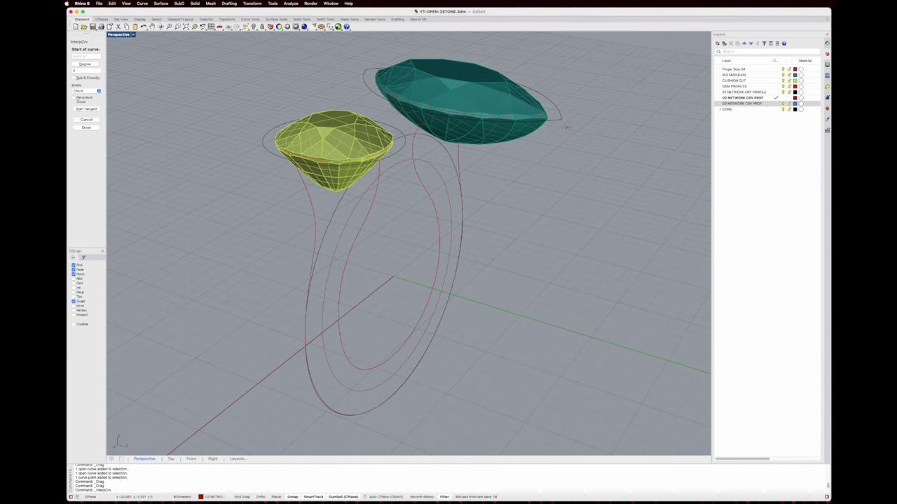
click(776, 104)
click(562, 120)
scroll(561, 120, down, 3)
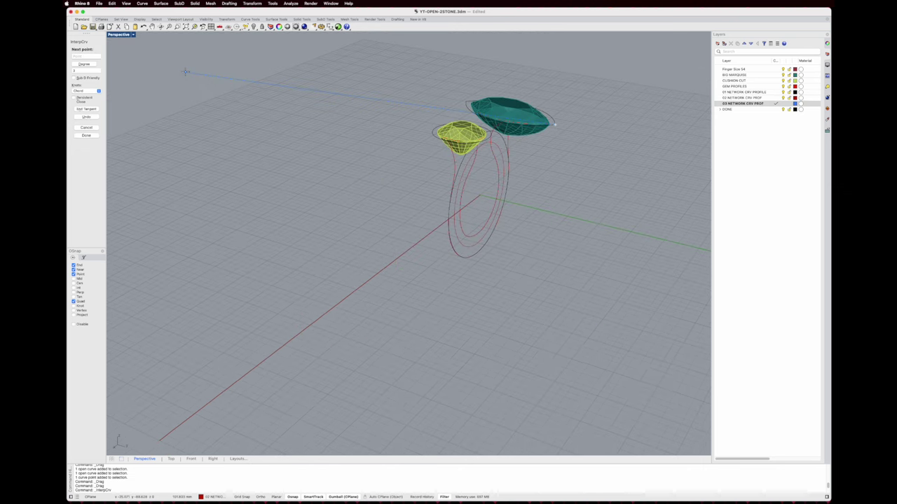
double_click(120, 34)
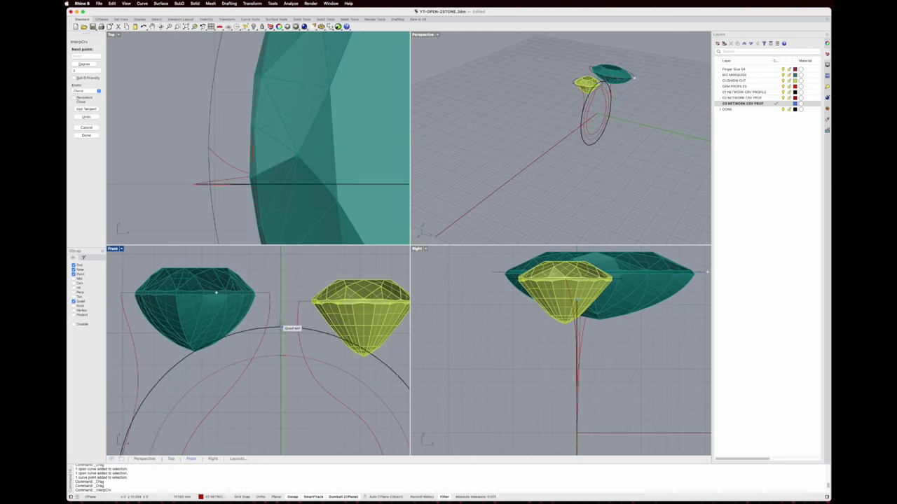
scroll(253, 284, up, 3)
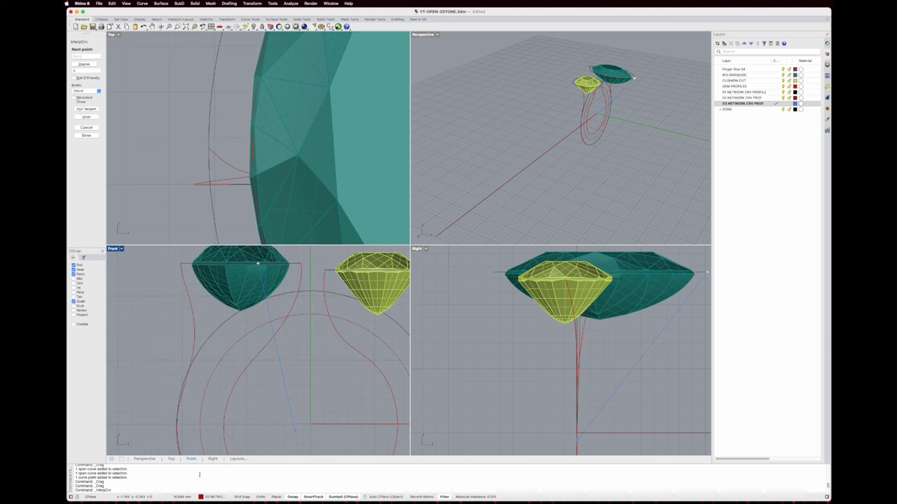
Disable object snaps, enable Planar mode and place the curve's second point just below the marquise's culet in the Front view
click(74, 325)
right_drag(281, 315, 290, 320)
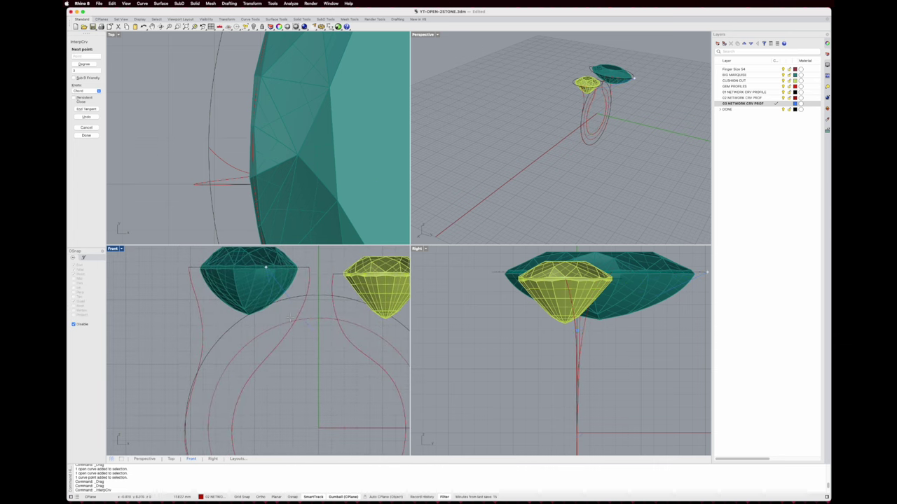
right_drag(696, 98, 639, 126)
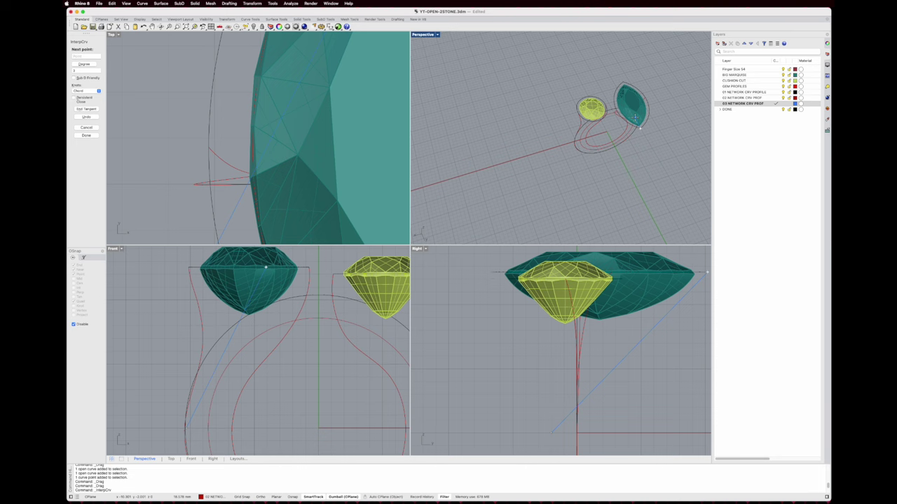
scroll(636, 118, up, 8)
right_drag(659, 192, 665, 166)
scroll(617, 143, down, 4)
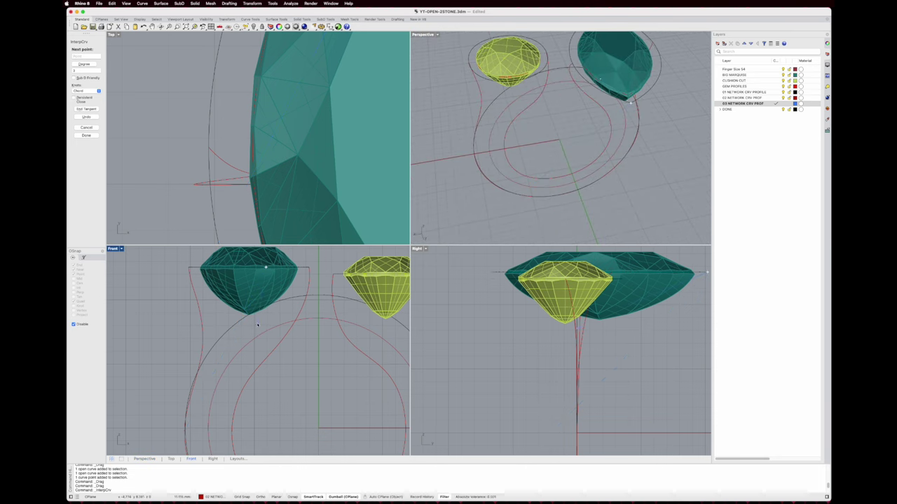
click(258, 324)
right_drag(646, 120, 470, 115)
scroll(623, 339, down, 3)
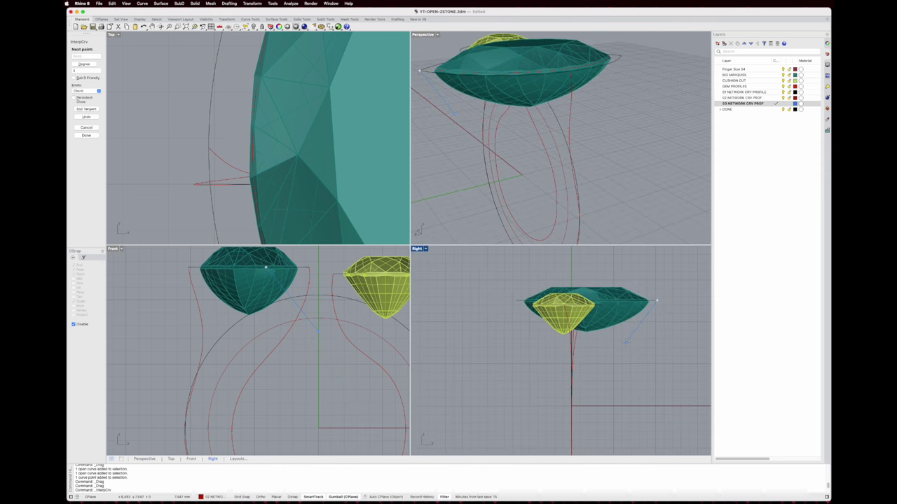
click(276, 496)
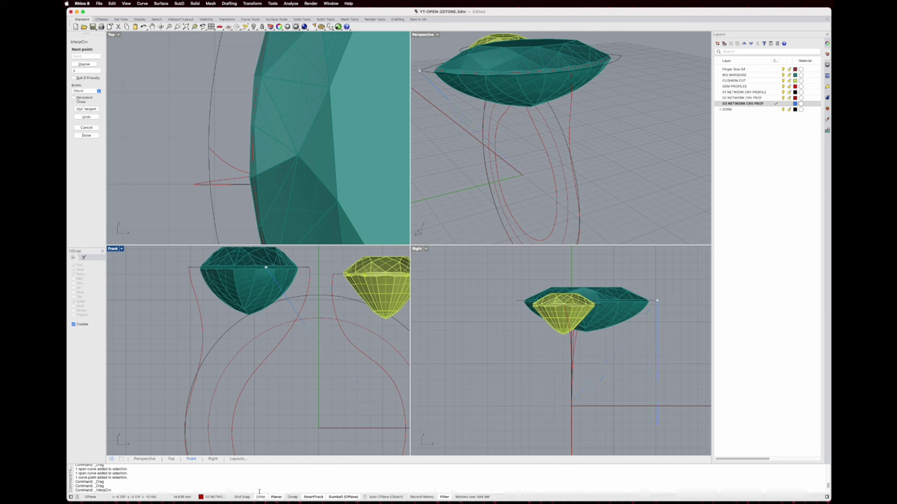
click(257, 321)
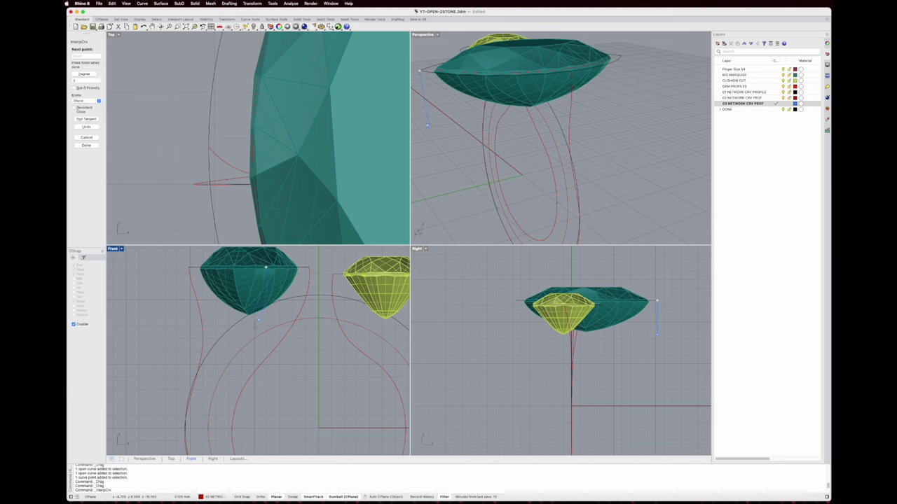
Continue the interpolated curve in the Front view with points along the middle shank circle, around the bottom and up towards the cushion
click(225, 373)
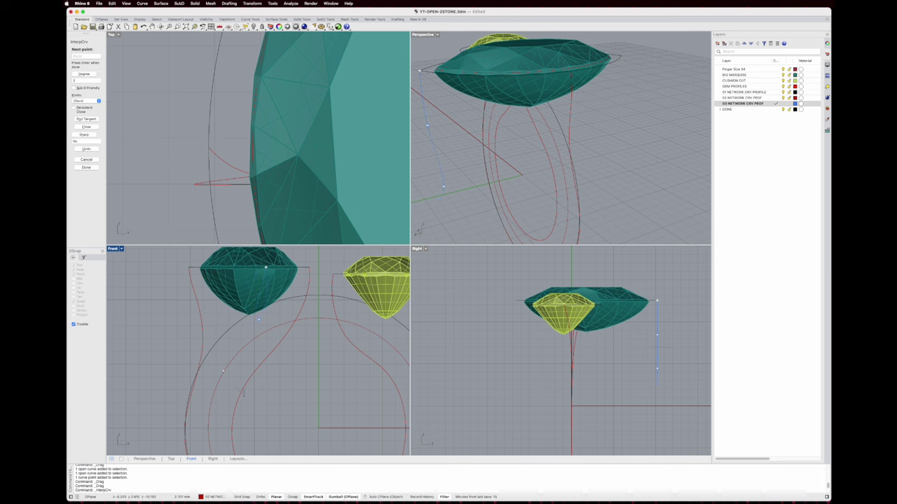
right_drag(225, 373, 225, 274)
click(210, 354)
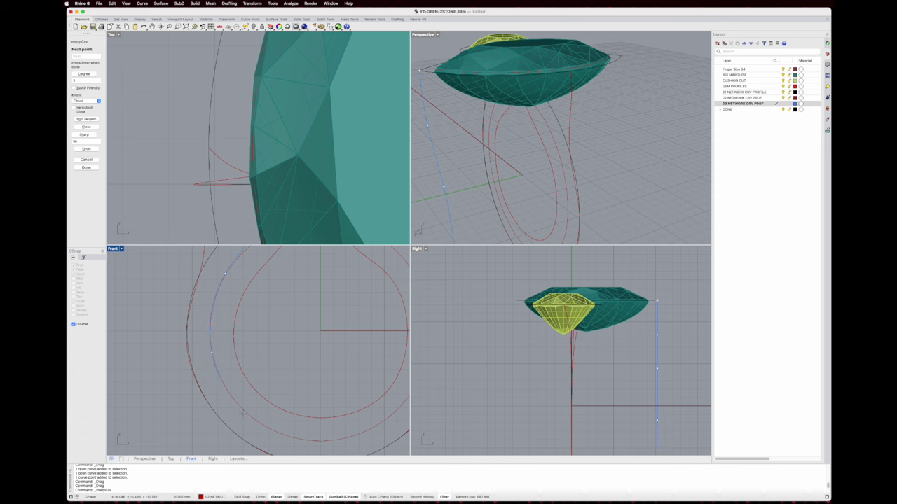
right_drag(244, 411, 198, 385)
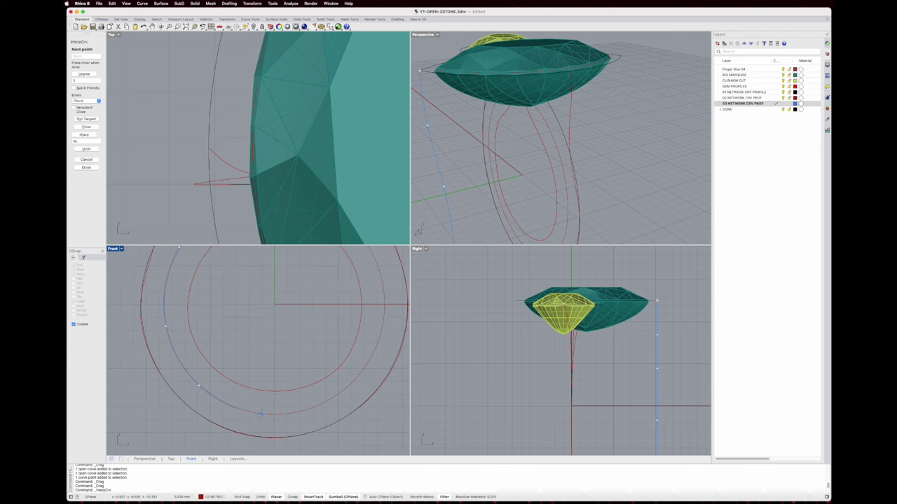
click(310, 408)
right_drag(353, 378, 308, 415)
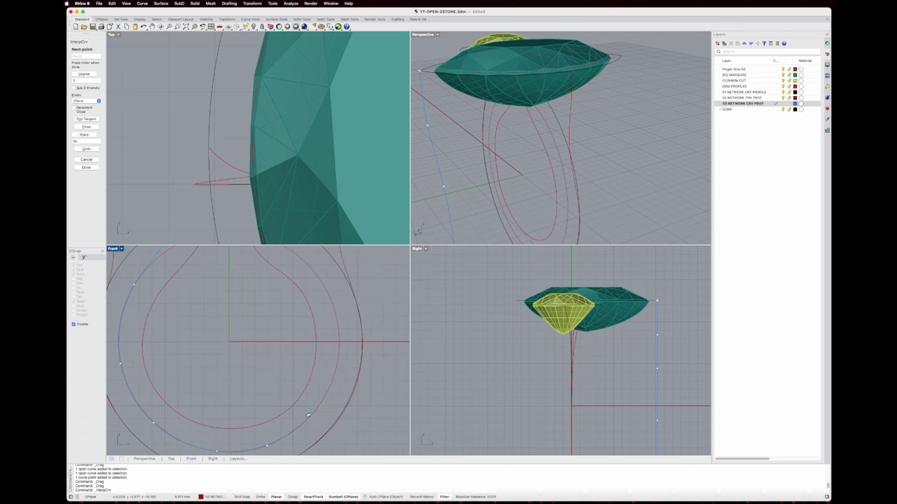
click(313, 411)
right_drag(335, 315, 337, 391)
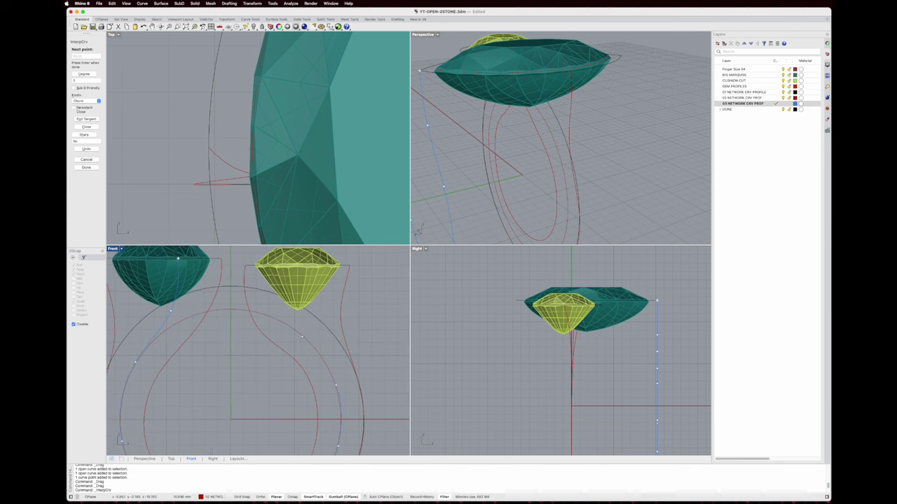
Re-enable object snaps and end the interpolated curve on the quadrant of the cushion's profile
click(73, 325)
right_drag(300, 318, 290, 351)
right_drag(520, 84, 478, 135)
scroll(538, 125, down, 6)
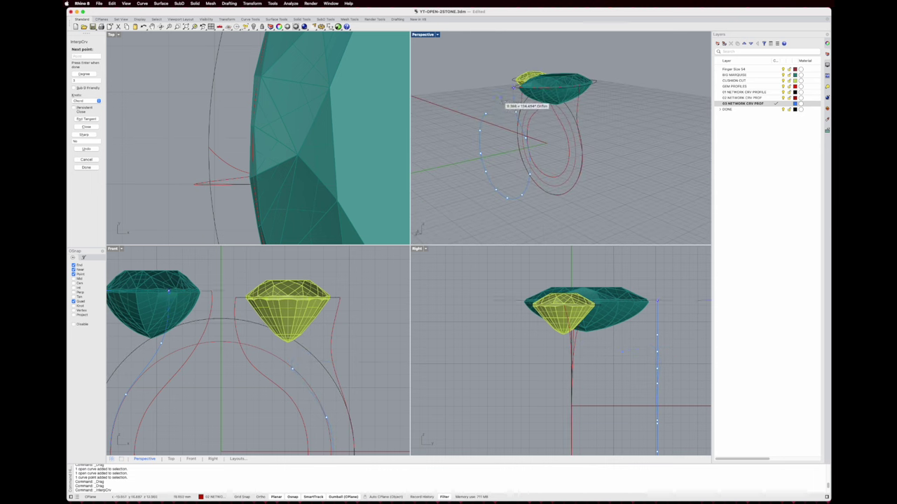
scroll(515, 102, up, 3)
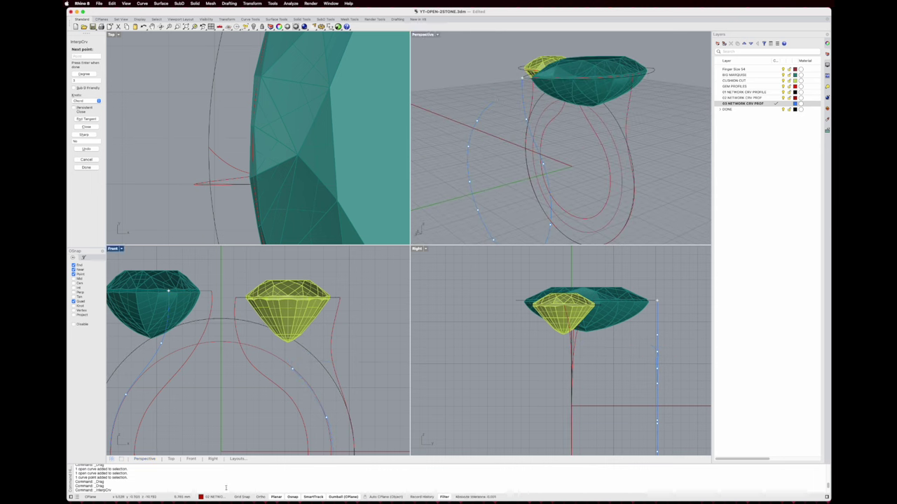
click(259, 497)
right_drag(511, 138, 608, 115)
scroll(526, 88, up, 5)
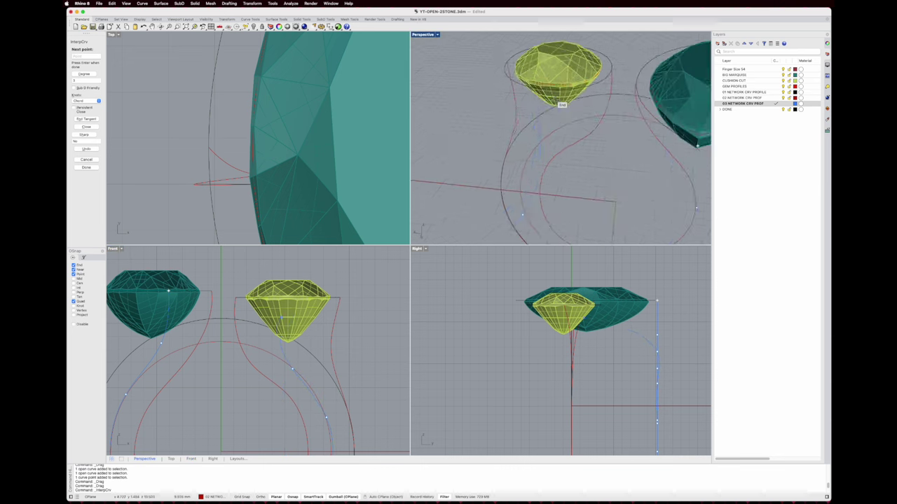
right_drag(555, 101, 517, 141)
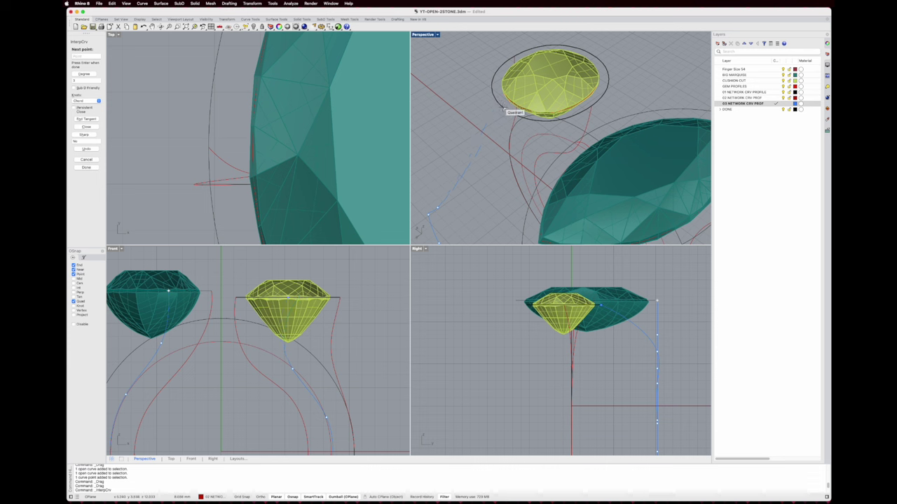
key(Escape)
key(Escape)
Window-select the blue curve's shank control points, leaving the ends at the stones, and move them sideways toward the ring
scroll(504, 108, down, 6)
right_drag(541, 114, 494, 116)
right_drag(506, 131, 475, 121)
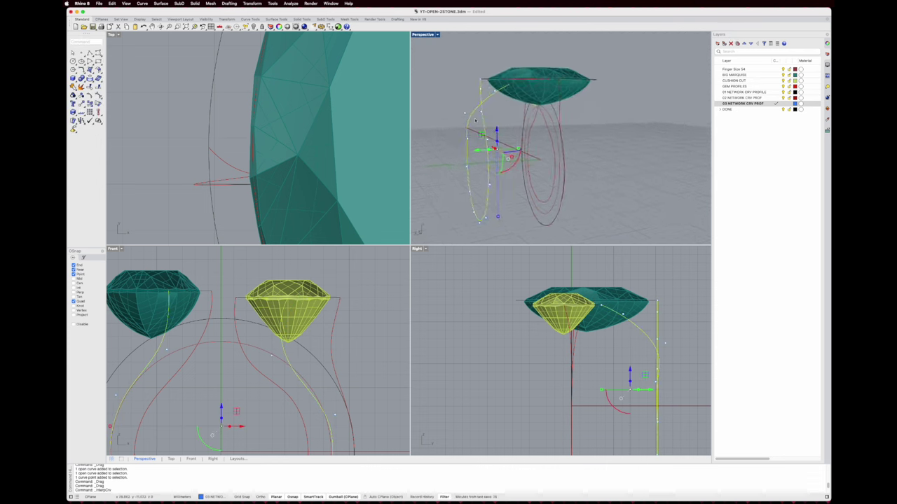
drag(459, 107, 499, 234)
scroll(483, 189, up, 3)
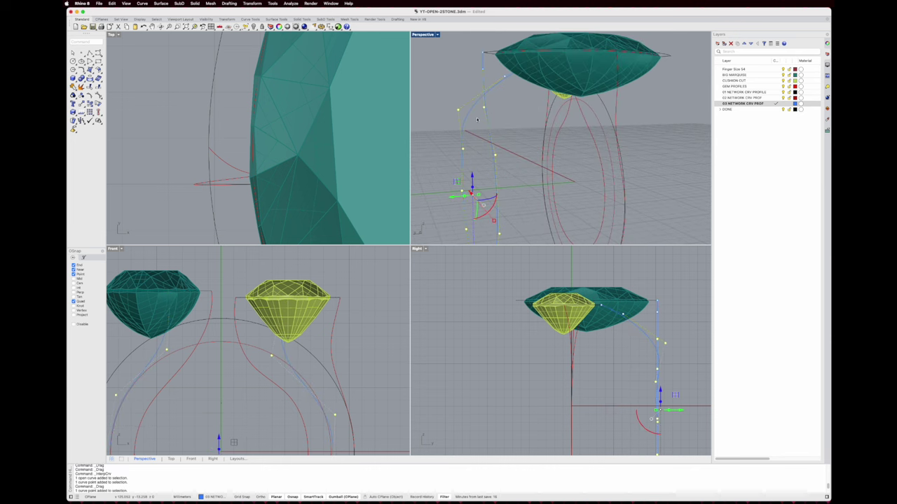
scroll(487, 169, down, 3)
mouse_move(491, 137)
right_down()
mouse_move(490, 116)
mouse_move(504, 144)
right_up()
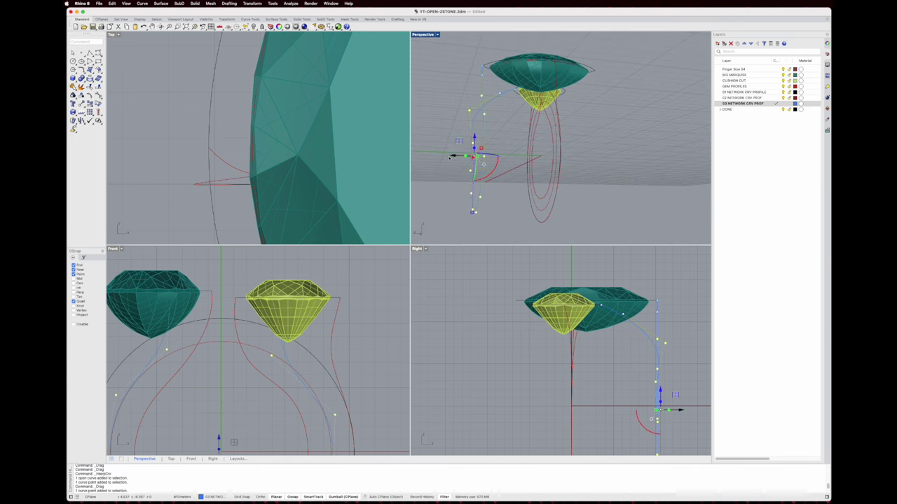
drag(450, 157, 509, 174)
Fine-tune the sideways offset of the blue curve's selected control points from the shank in the Right view, then clear the selection
scroll(596, 375, down, 4)
right_drag(587, 356, 580, 329)
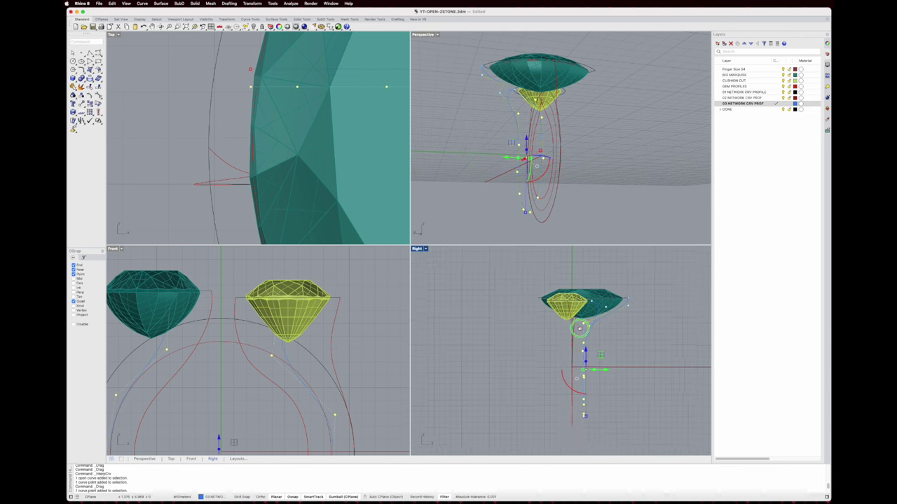
scroll(578, 328, up, 2)
drag(616, 349, 611, 350)
scroll(585, 433, up, 3)
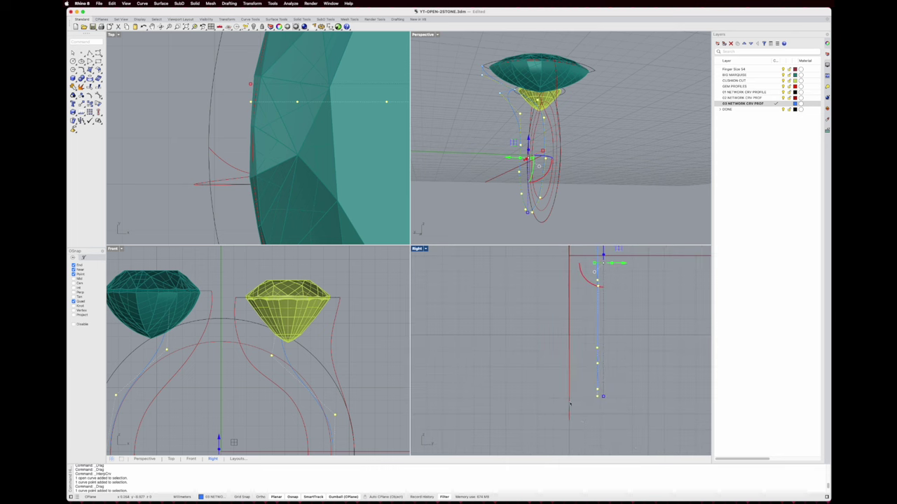
right_drag(605, 404, 597, 423)
drag(615, 285, 617, 284)
scroll(587, 436, up, 3)
scroll(586, 393, down, 5)
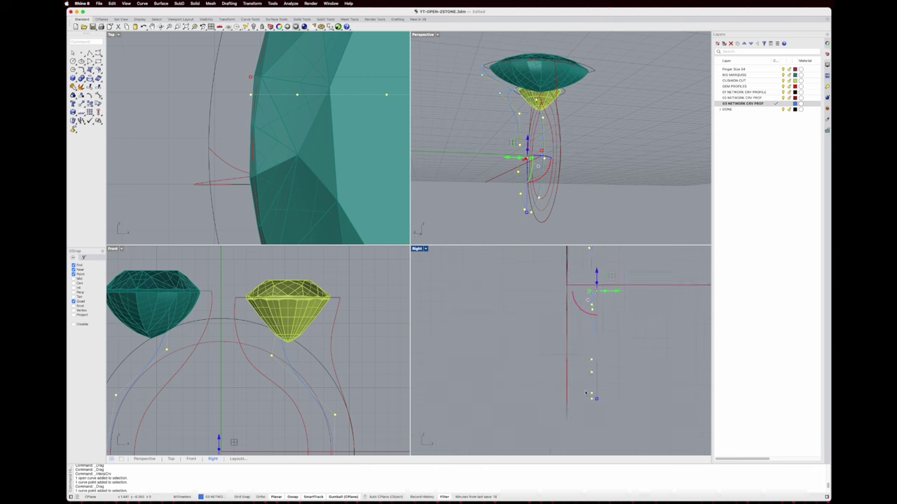
right_drag(584, 353, 583, 427)
right_drag(588, 309, 580, 351)
right_drag(597, 131, 623, 135)
click(623, 136)
scroll(610, 106, up, 4)
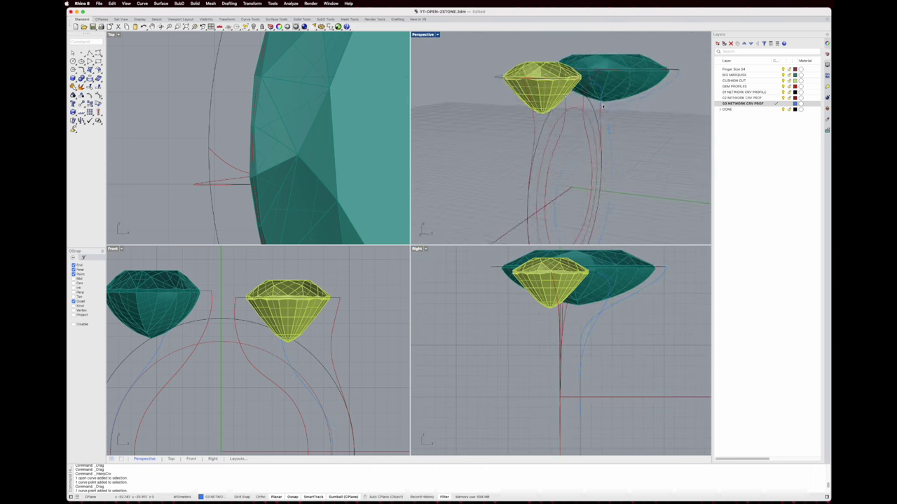
Move the blue side curve's control point near the cushion sideways toward the ring, then clear the selection
right_drag(610, 105, 618, 121)
click(615, 112)
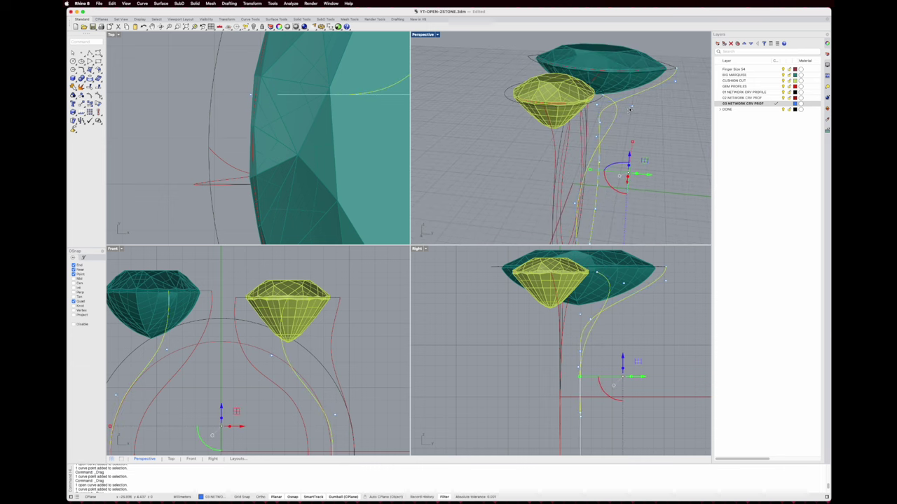
click(631, 107)
drag(647, 110, 620, 111)
key(Escape)
key(Escape)
Move the blue curve's control point beneath the marquise sideways, away from the shank, in the Right view
right_drag(623, 144, 474, 138)
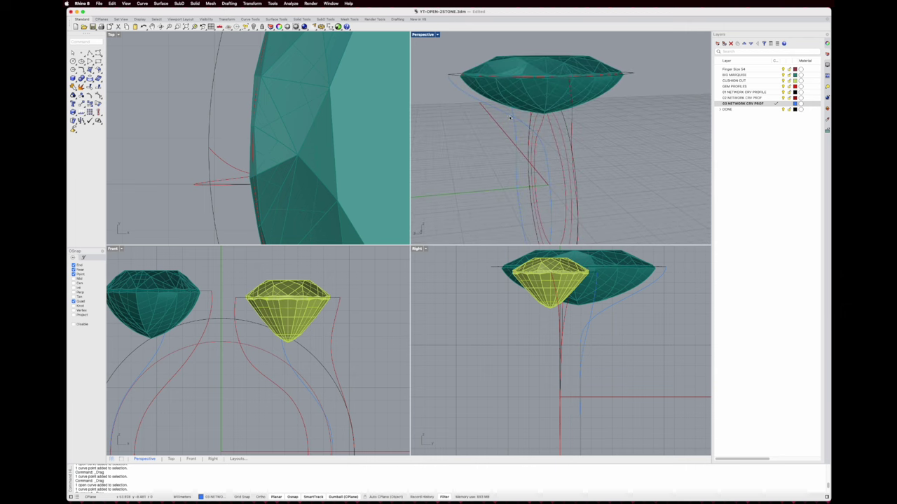
click(515, 166)
click(580, 316)
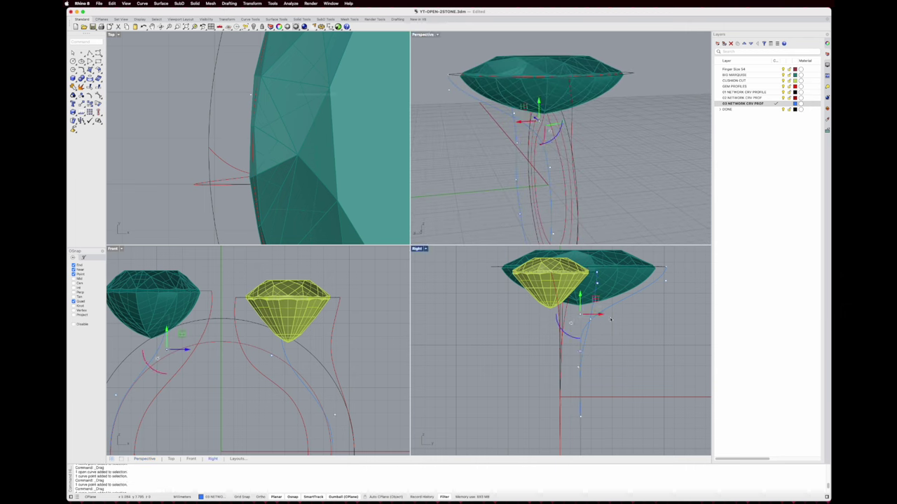
drag(601, 316, 638, 311)
click(648, 337)
right_drag(648, 337, 631, 339)
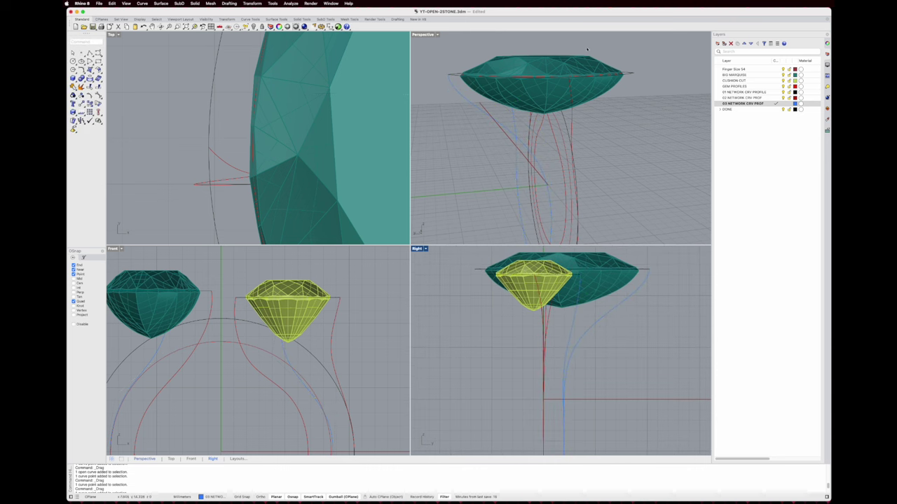
Nudge the blue curve's upper control points on the marquise side slightly outward to smooth its bend, then clear the selection
mouse_move(585, 58)
right_down()
mouse_move(570, 56)
mouse_move(578, 59)
right_up()
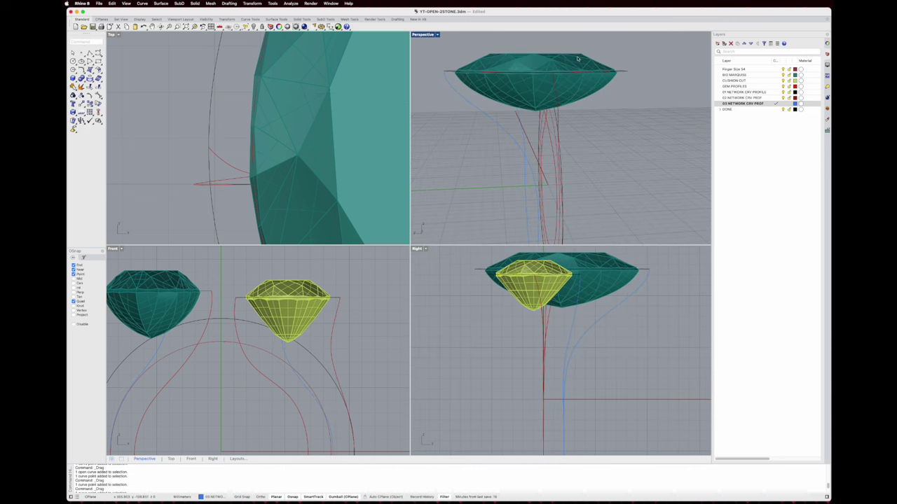
click(470, 103)
click(492, 119)
drag(476, 120, 474, 119)
click(444, 87)
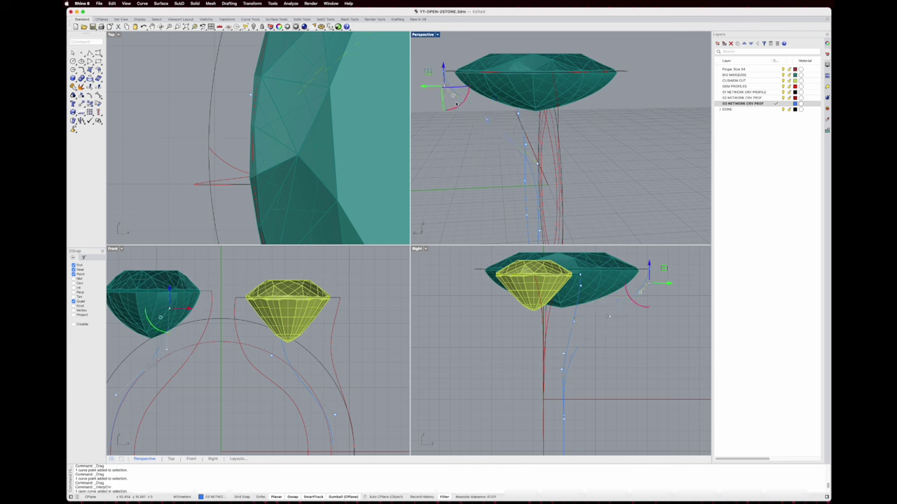
drag(434, 86, 432, 86)
click(487, 121)
drag(476, 121, 472, 120)
key(Escape)
key(Escape)
Temporarily show the PROFILE CRV 04 layer under DONE to examine the finished cross-section profile at the shank's bottom
scroll(554, 129, down, 6)
right_drag(553, 130, 499, 93)
right_drag(549, 124, 565, 165)
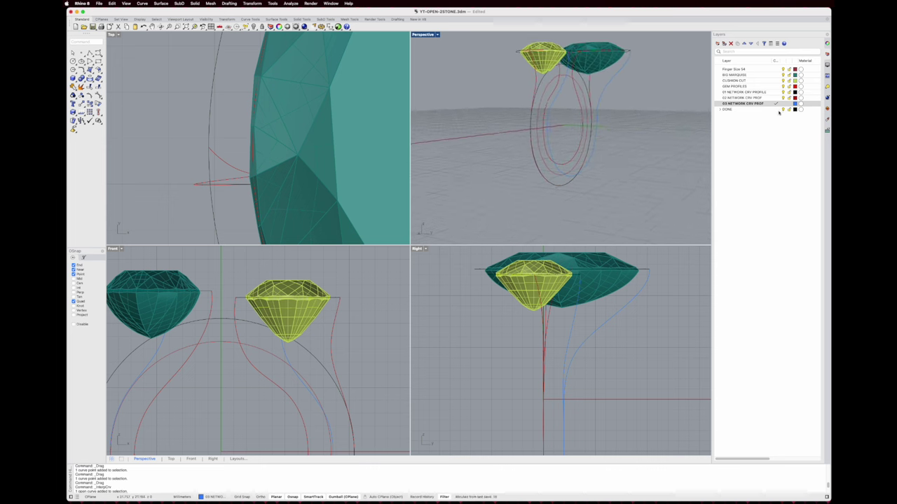
click(720, 109)
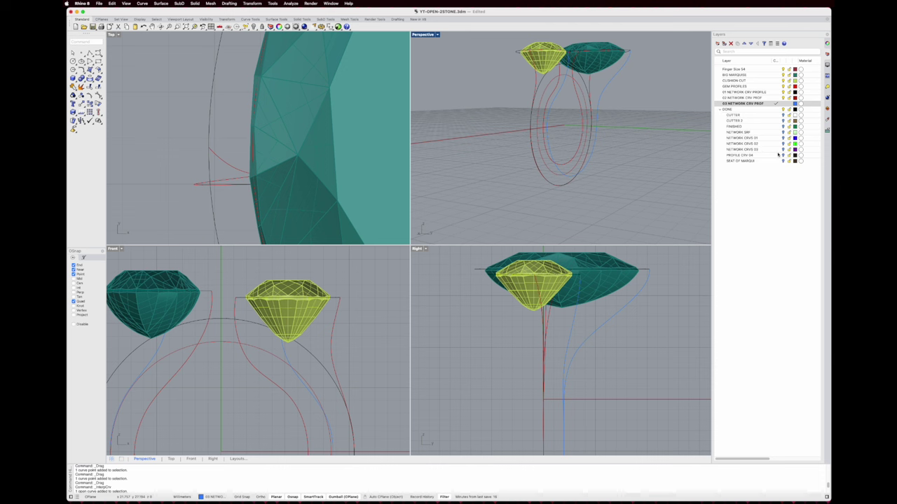
click(784, 155)
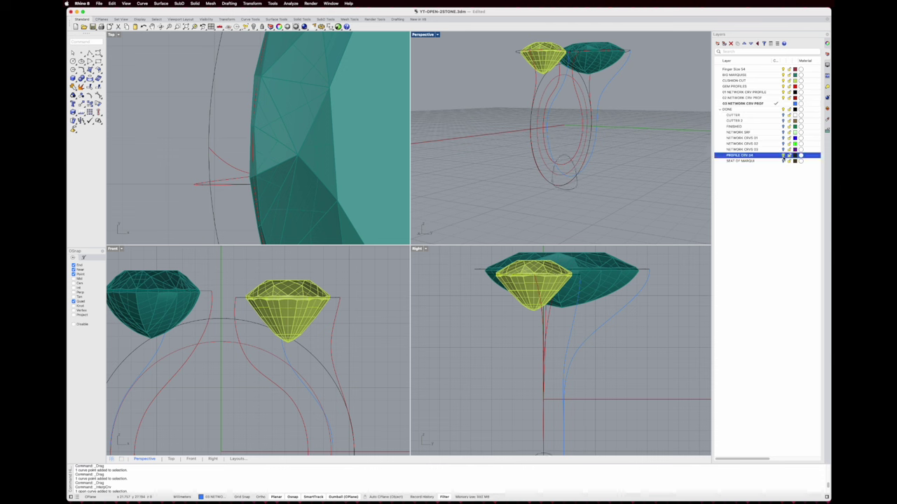
scroll(594, 178, up, 10)
mouse_move(596, 190)
right_down()
mouse_move(614, 192)
mouse_move(576, 192)
mouse_move(611, 184)
right_up()
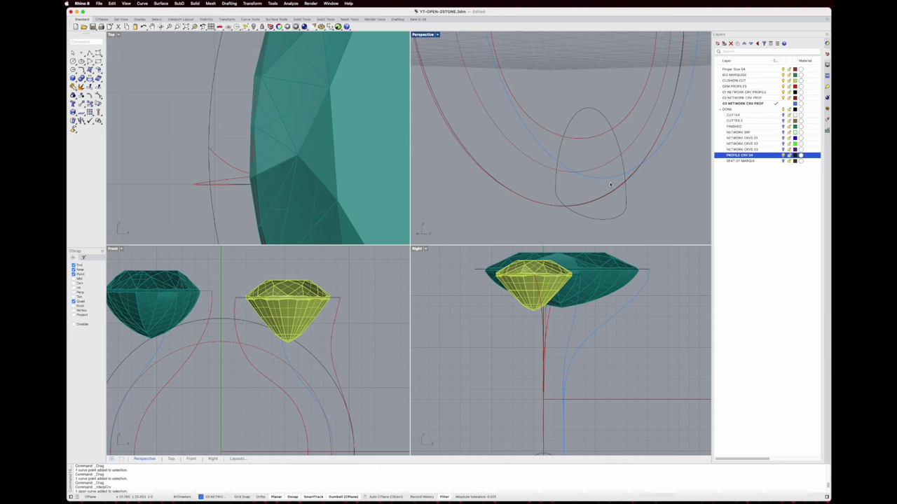
click(784, 155)
click(721, 110)
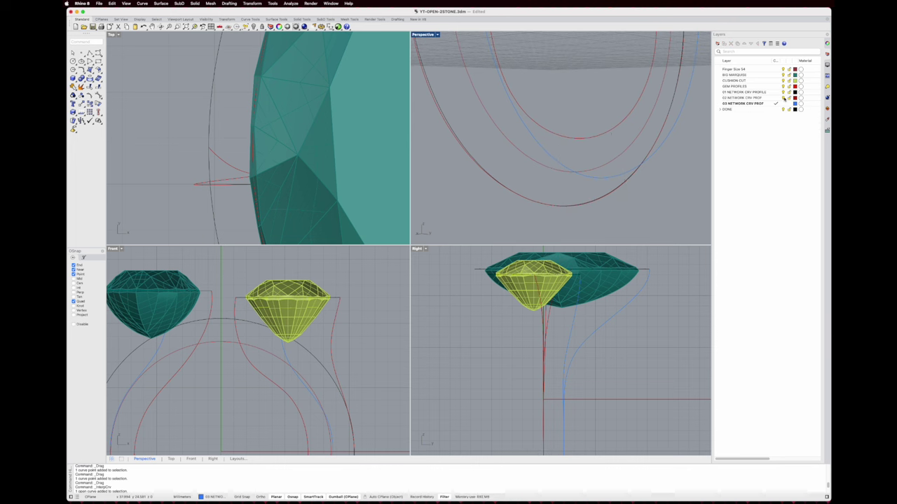
Hide the BIG MARQUISE and CUSHION CUT layers and make GEM PROFILES the current layer
scroll(602, 176, down, 6)
right_drag(601, 173, 582, 184)
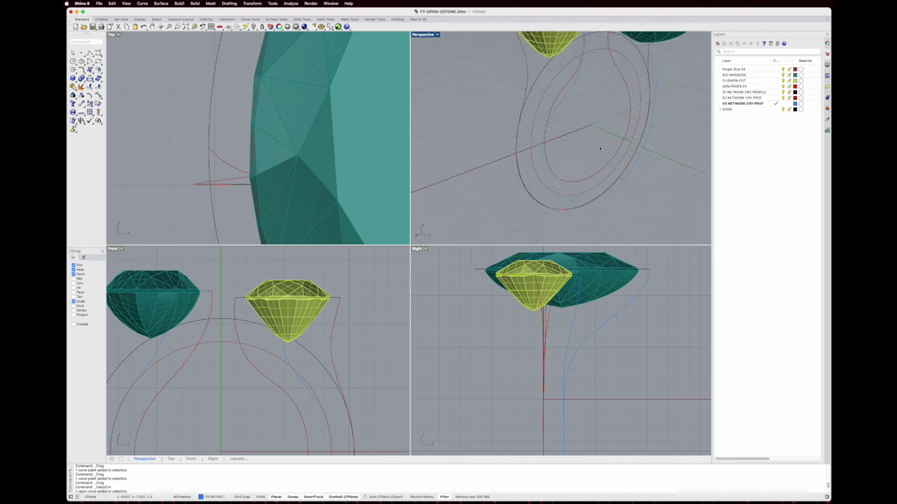
shift+right_drag(600, 153, 587, 179)
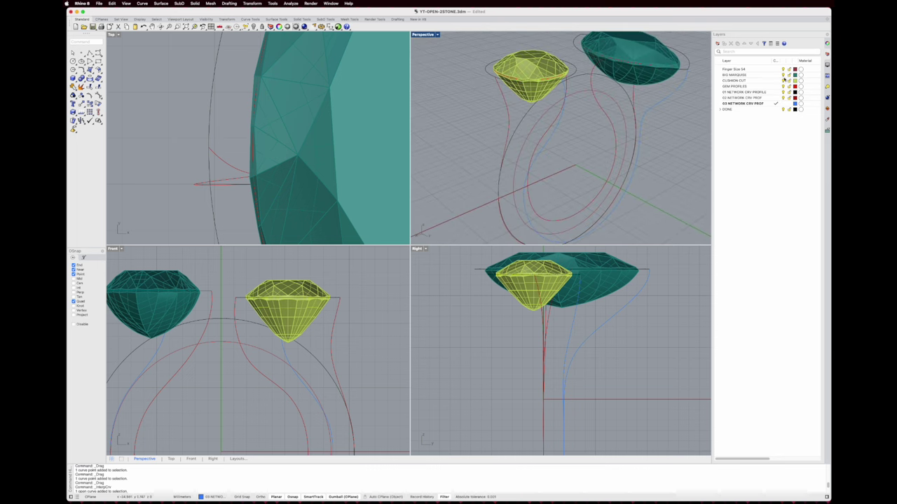
click(783, 74)
click(783, 80)
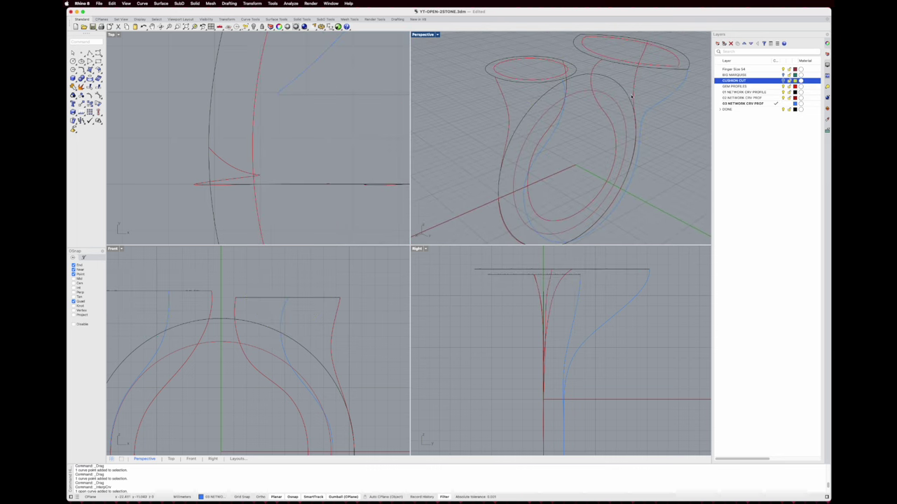
click(777, 87)
scroll(686, 133, down, 3)
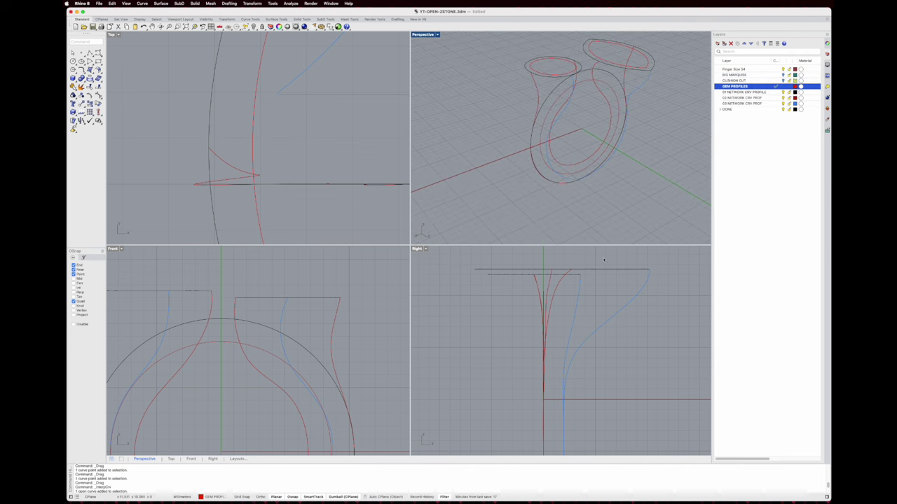
Draw a circle in the Right view, centred on the middle shank circle's bottom quadrant and reaching the blue side curve
scroll(591, 267, down, 3)
scroll(572, 398, up, 4)
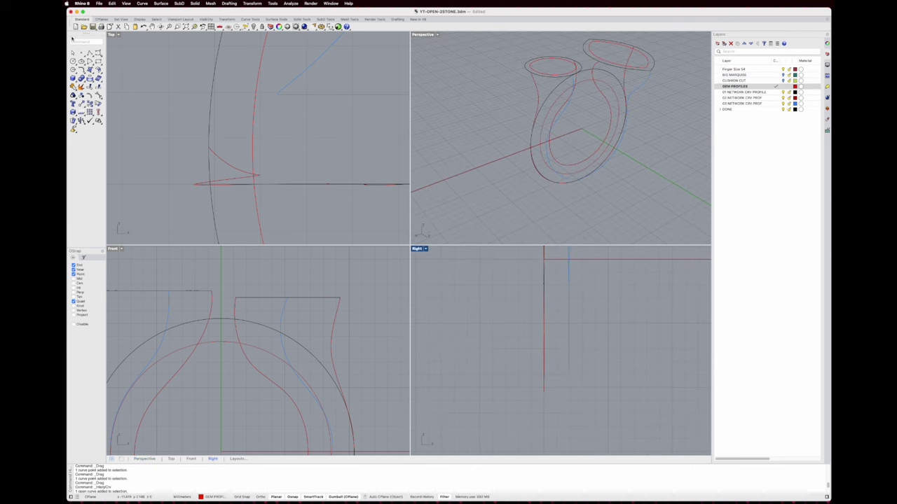
click(73, 62)
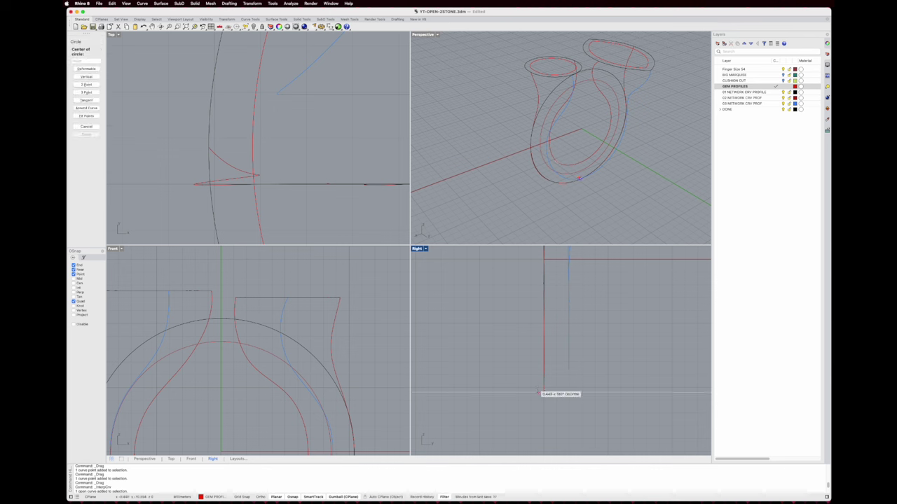
click(540, 393)
click(586, 168)
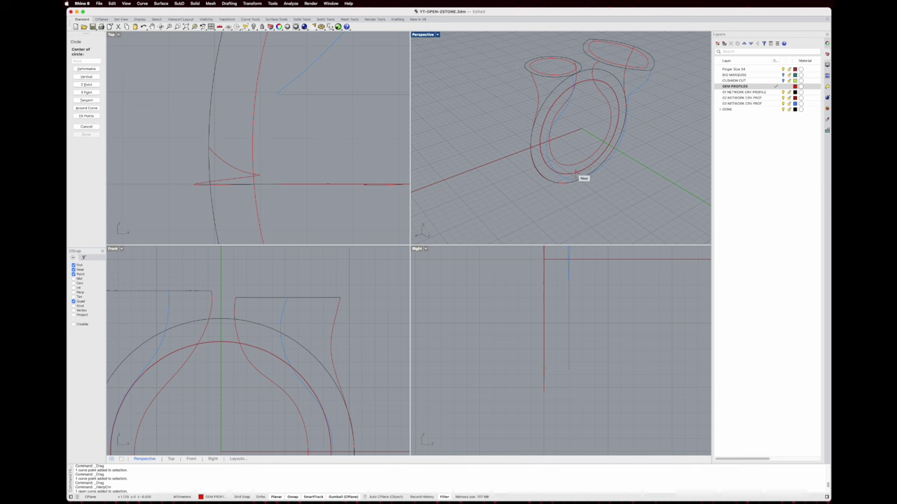
click(580, 170)
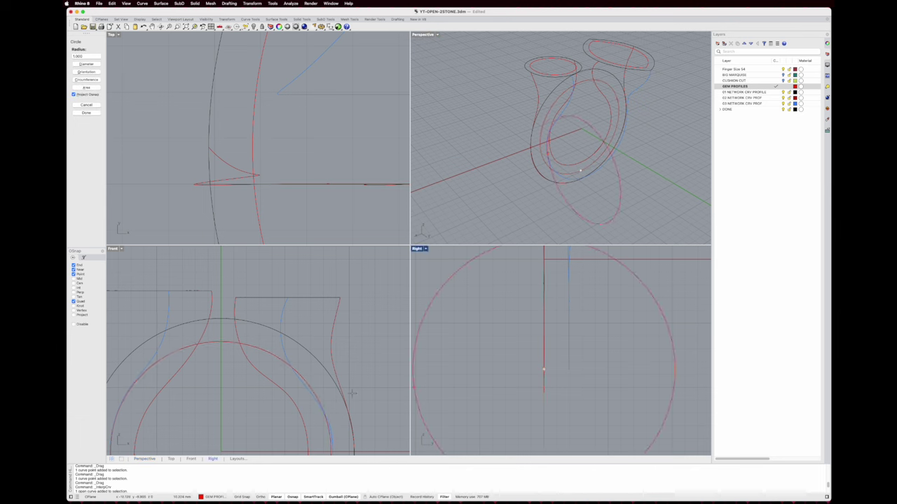
scroll(287, 296, down, 5)
scroll(529, 364, up, 5)
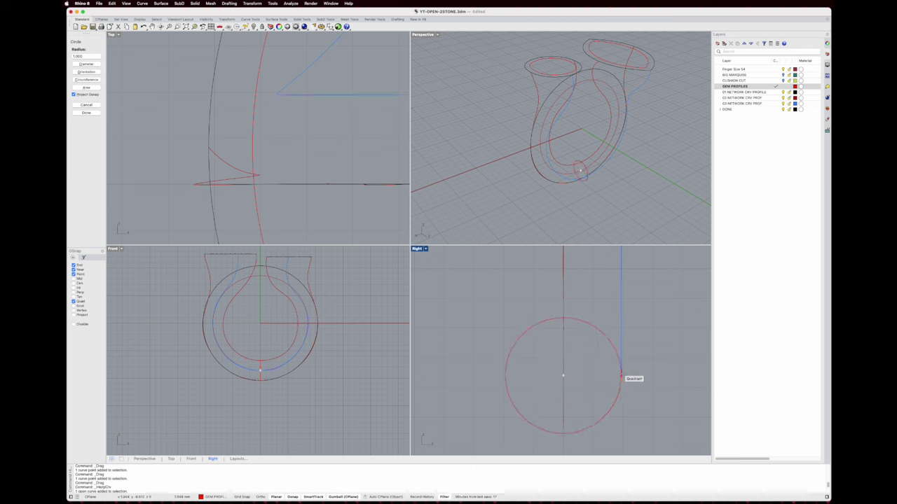
click(620, 377)
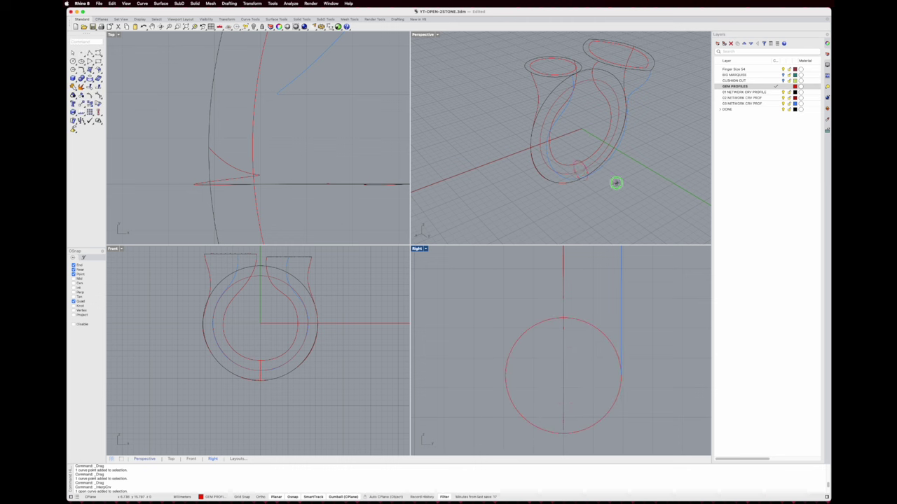
Show the profile circle's control points and lower its top point onto the inner shank curve
scroll(613, 180, up, 10)
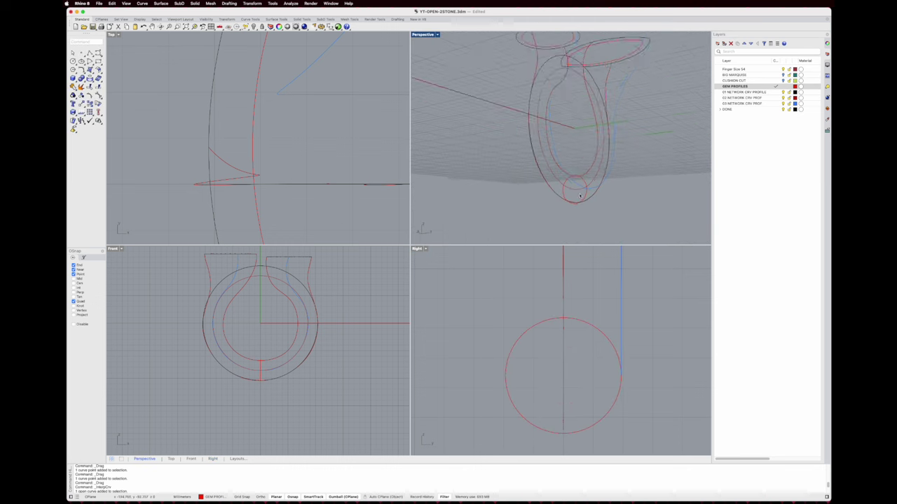
click(610, 174)
right_drag(587, 186, 576, 69)
scroll(580, 189, up, 4)
scroll(604, 171, down, 2)
click(574, 79)
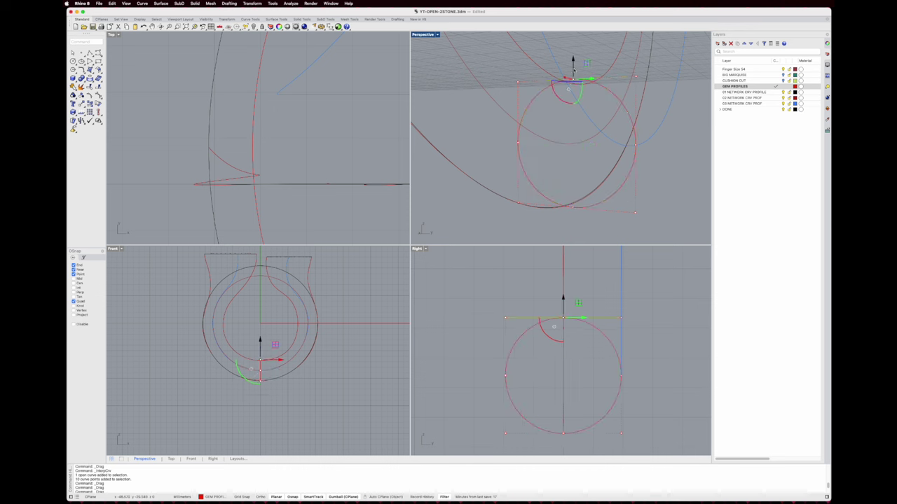
drag(573, 78, 574, 83)
click(565, 125)
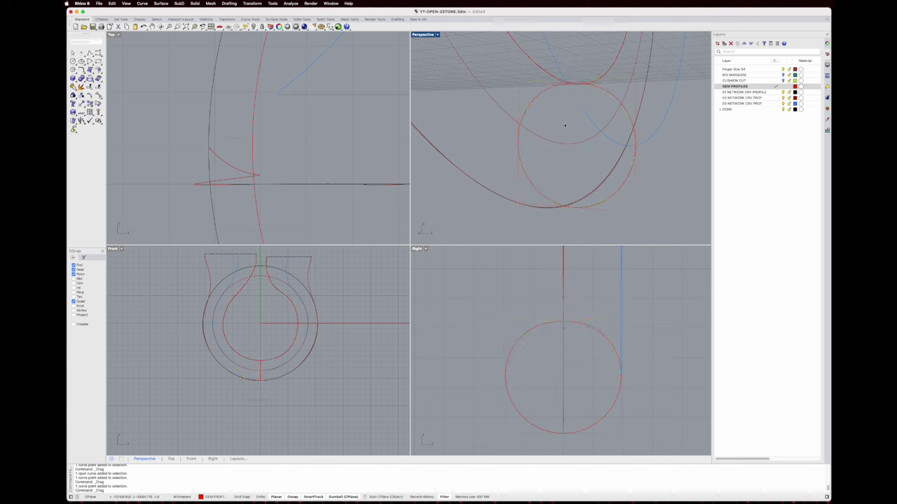
Select the profile circle's two upper corner control points and lower them together to flatten its upper part
click(538, 90)
click(518, 83)
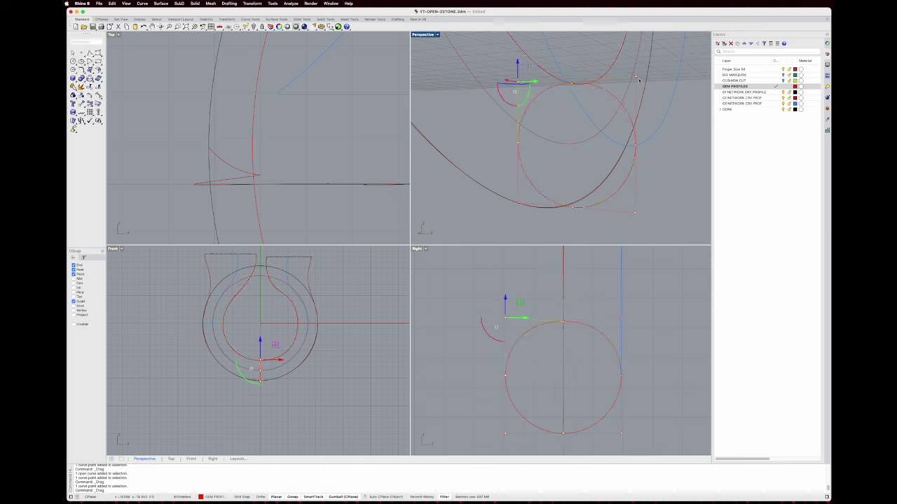
shift+click(636, 76)
drag(575, 62, 577, 72)
right_drag(614, 168, 616, 157)
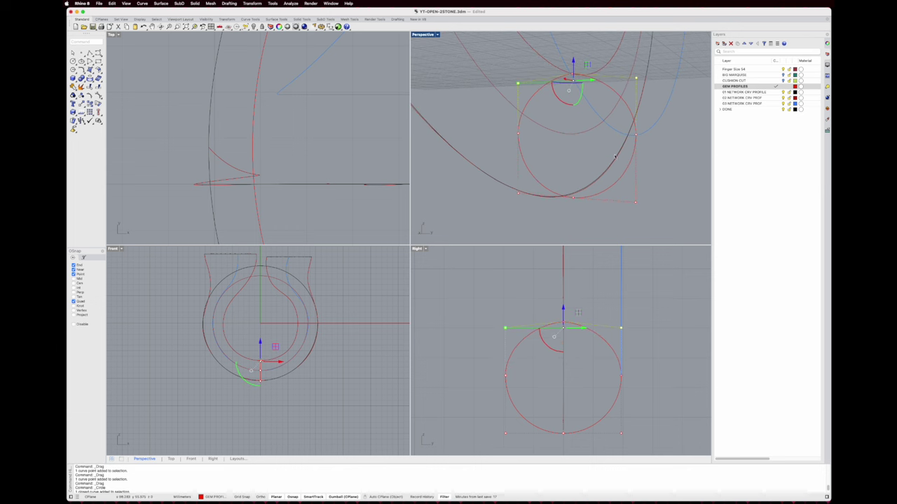
Examine up close how the circular profile meets the blue side curve at the shank's bottom
scroll(635, 143, up, 3)
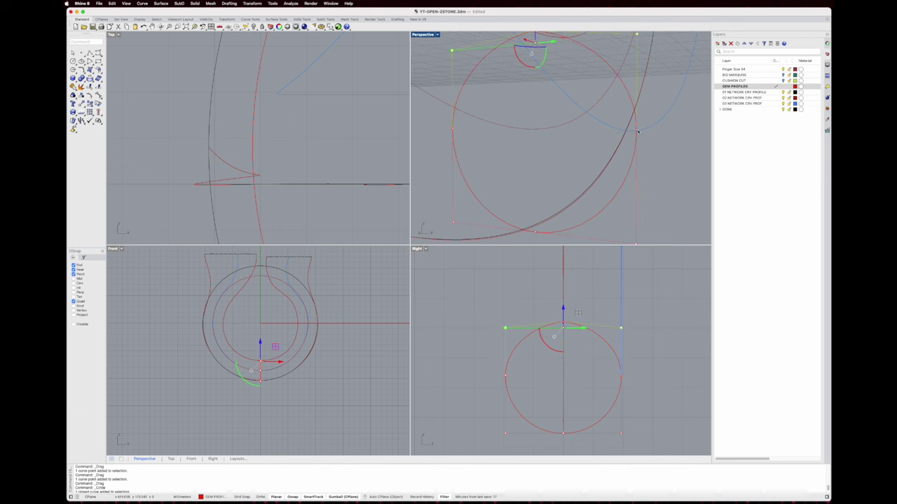
click(638, 131)
scroll(643, 134, up, 3)
click(644, 135)
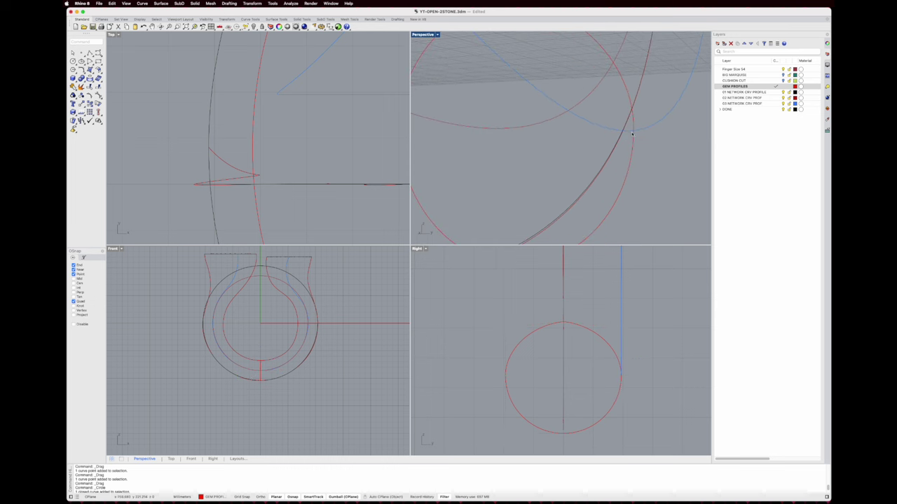
scroll(633, 136, down, 3)
click(637, 154)
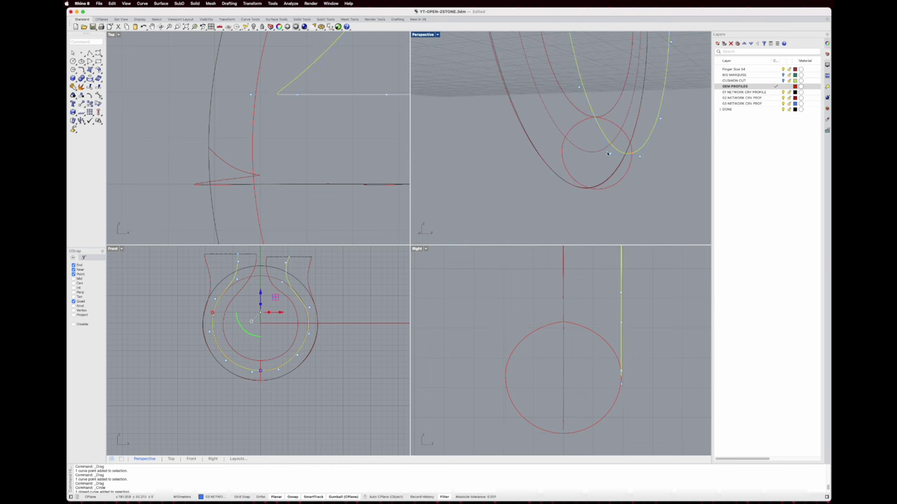
right_drag(532, 147, 589, 192)
key(Escape)
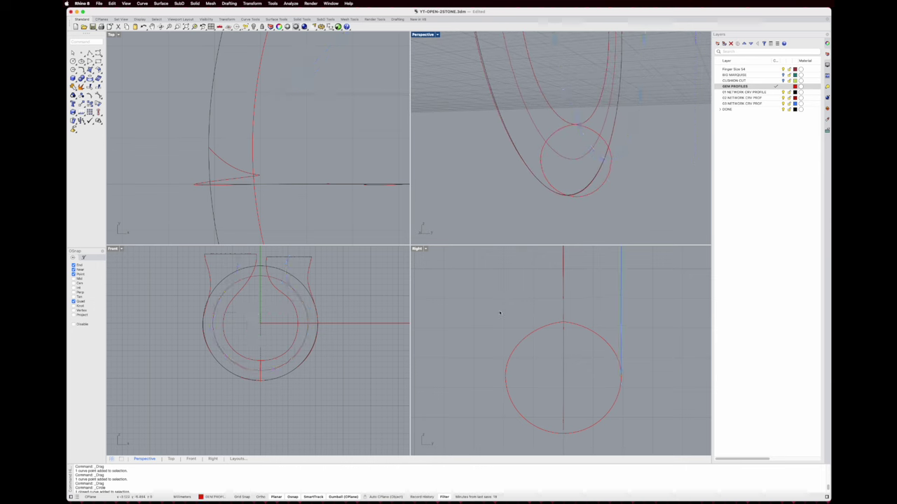
right_drag(611, 130, 608, 184)
click(621, 184)
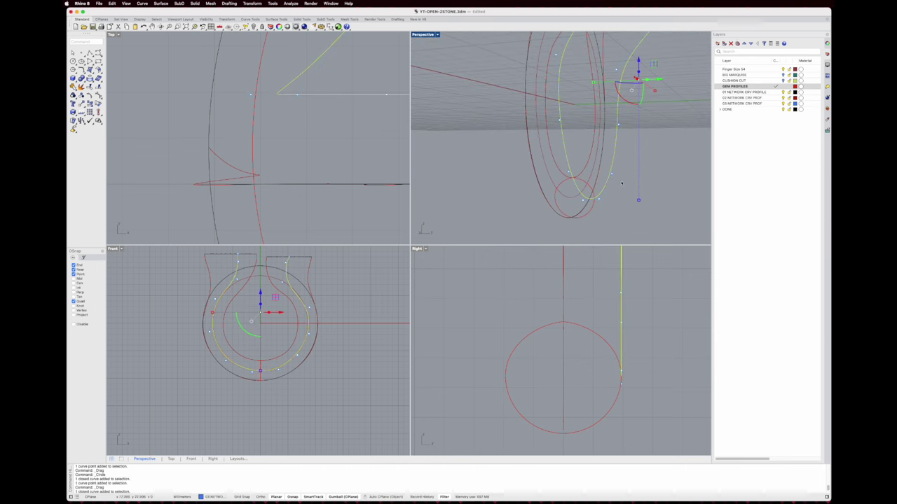
Move the profile circle's lowest control point onto the bottom quadrant of the outer shank curve
scroll(598, 212, up, 5)
click(590, 206)
right_drag(596, 215, 615, 204)
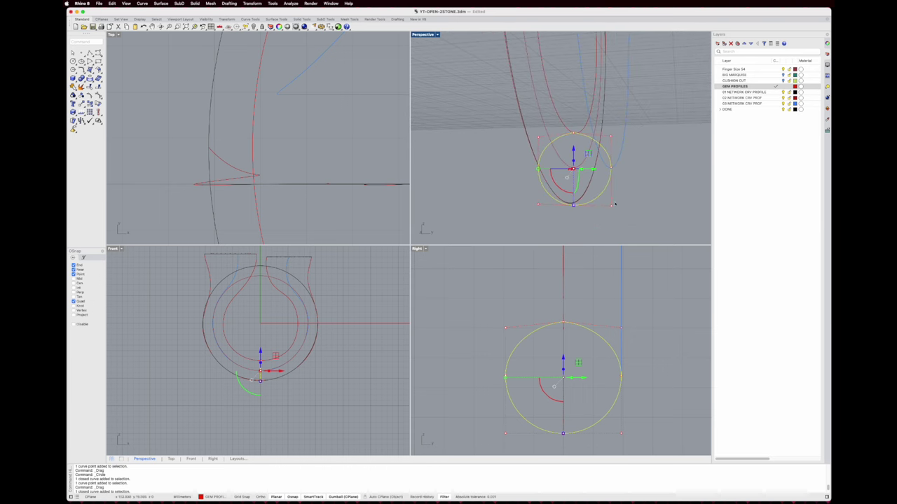
scroll(577, 211, up, 8)
click(575, 205)
click(574, 200)
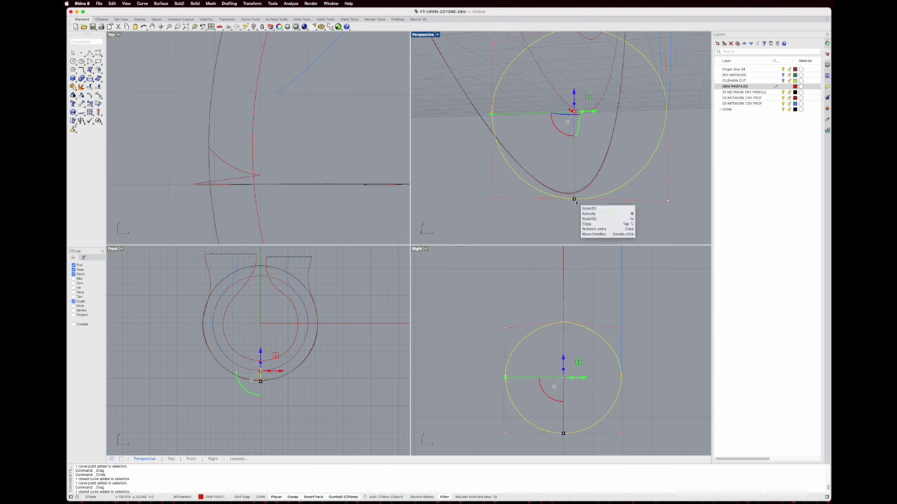
right_drag(576, 202, 550, 208)
click(629, 197)
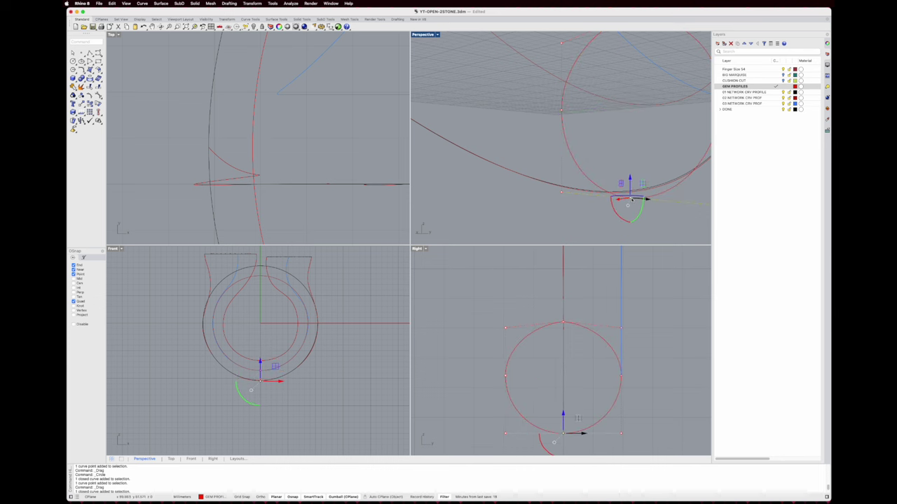
drag(631, 200, 628, 195)
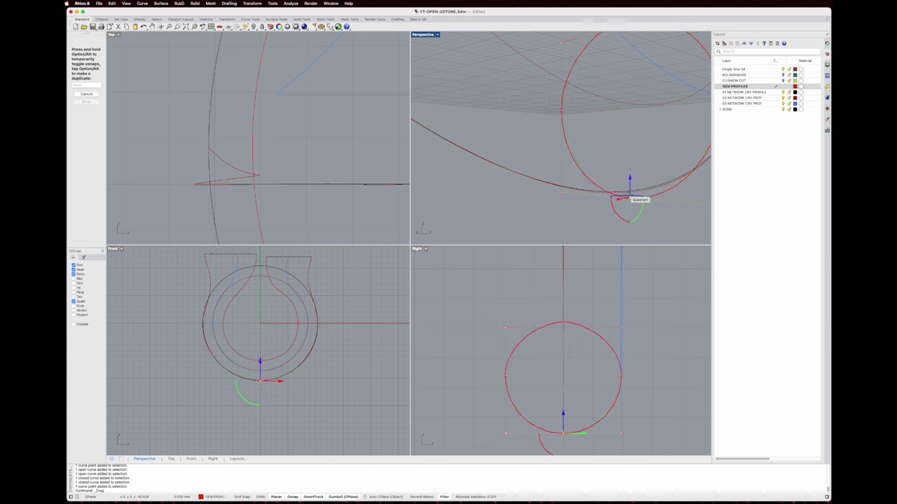
Delete the dark circle around the outer shank and move the profile's lowest control point onto the outer shank curve
drag(628, 195, 630, 191)
scroll(623, 199, up, 4)
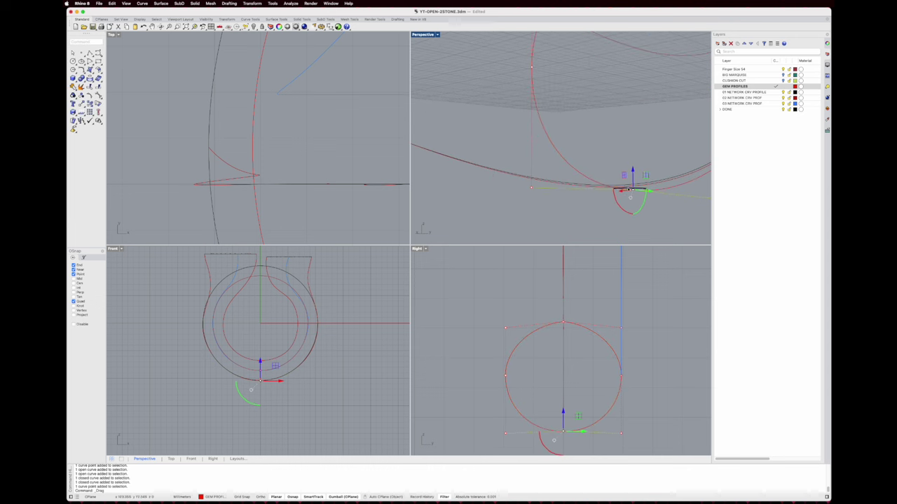
click(627, 187)
key(Delete)
click(630, 190)
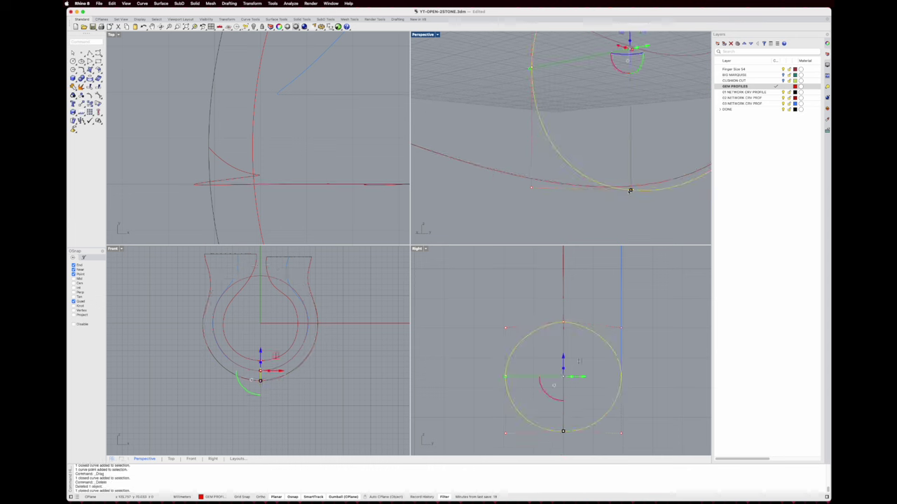
click(630, 194)
drag(633, 190, 633, 192)
Move the bottom profile's top control point onto the lowest point of the inner shank curve
scroll(261, 367, up, 10)
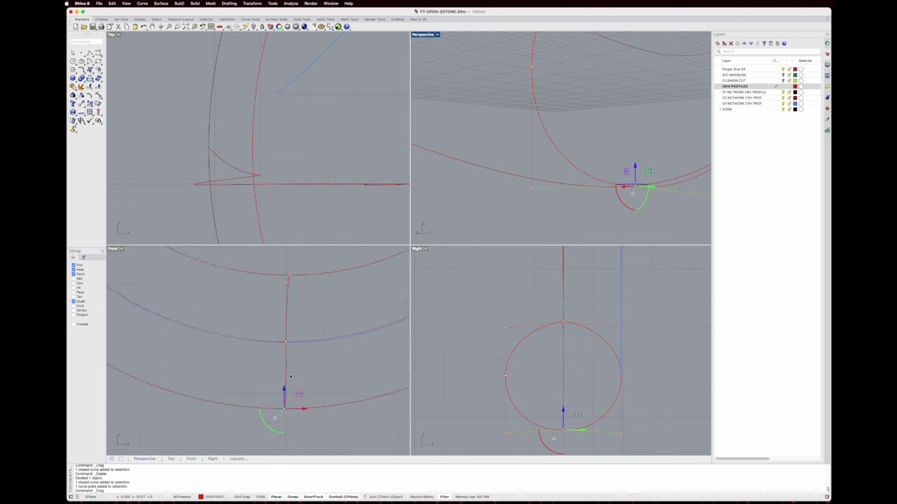
right_drag(261, 368, 259, 365)
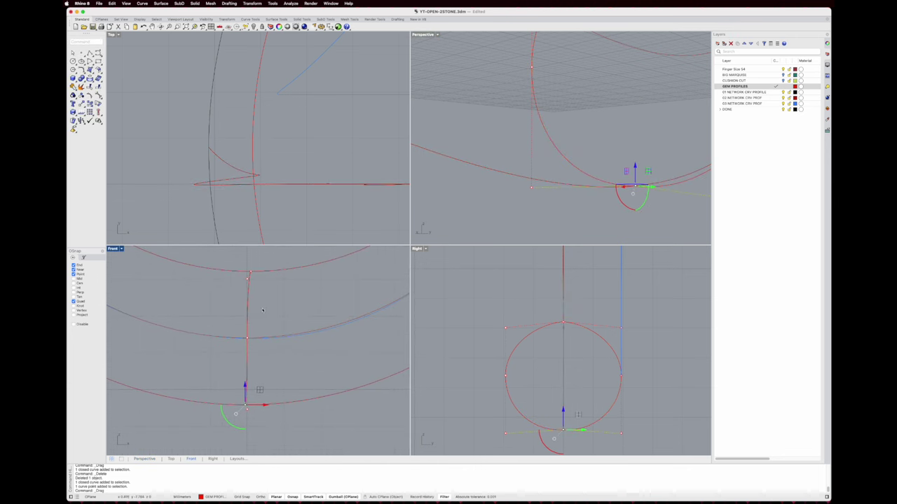
click(247, 272)
drag(251, 273, 250, 274)
scroll(249, 275, up, 10)
scroll(558, 175, down, 5)
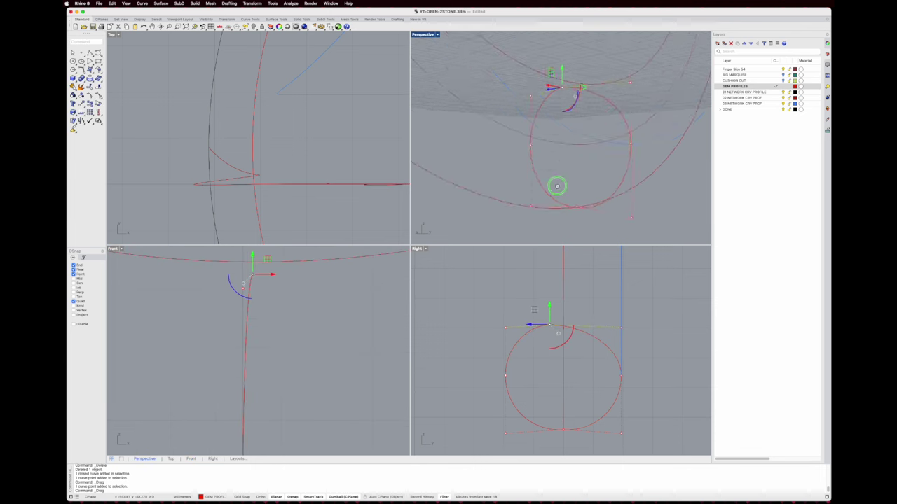
drag(555, 118, 575, 113)
key(Escape)
right_drag(576, 109, 590, 96)
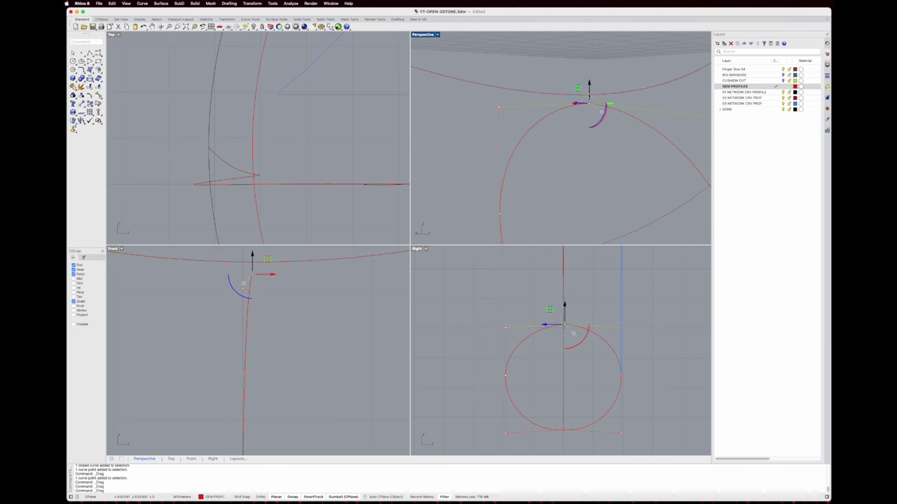
scroll(589, 96, up, 4)
drag(590, 109, 581, 94)
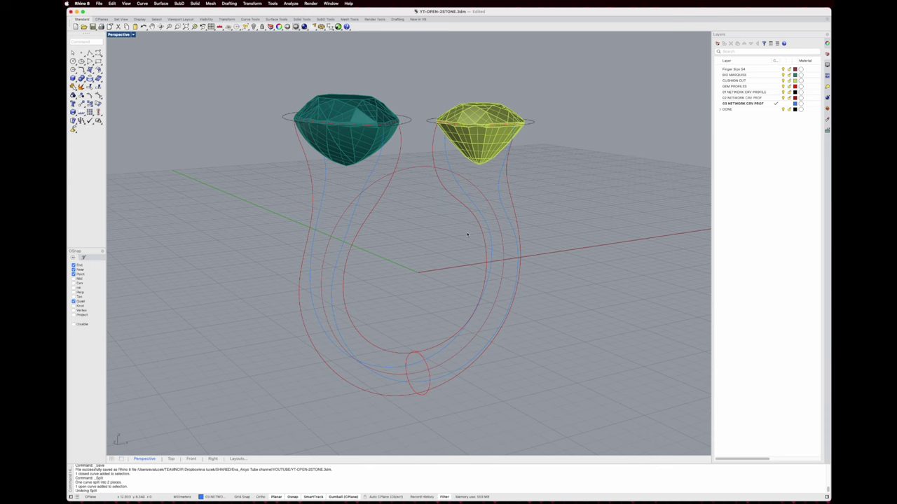
Hide the BIG MARQUISE and CUSHION CUT layers so only the ring curves are displayed
right_drag(467, 234, 413, 232)
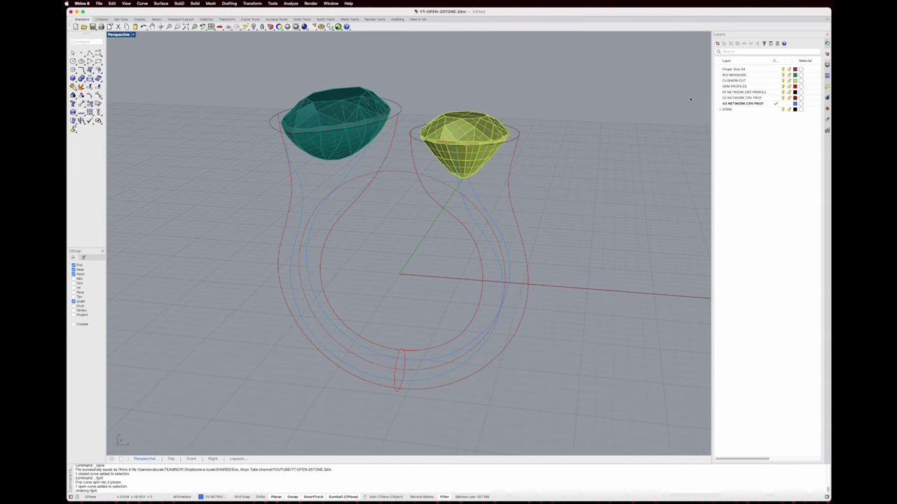
click(783, 80)
click(784, 75)
mouse_move(457, 150)
right_down()
mouse_move(484, 178)
mouse_move(454, 158)
right_up()
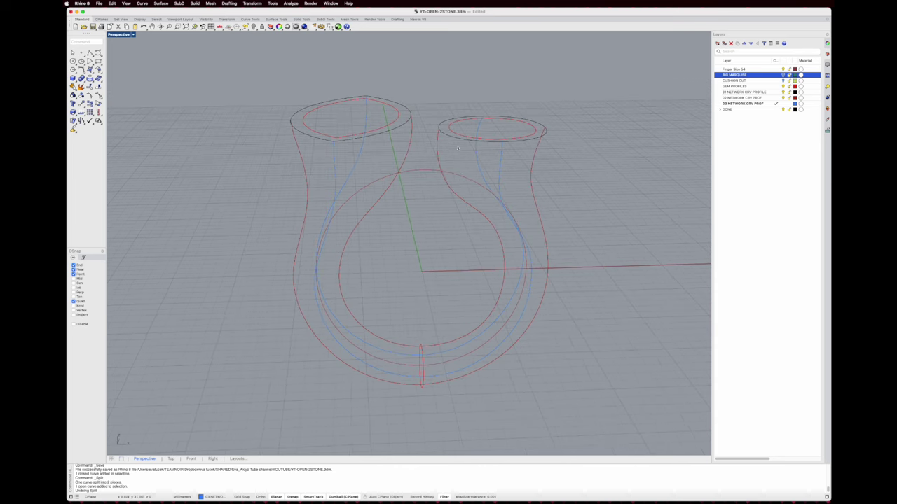
Split the marquise's outer outline using the two blue side curves as cutting objects
click(386, 135)
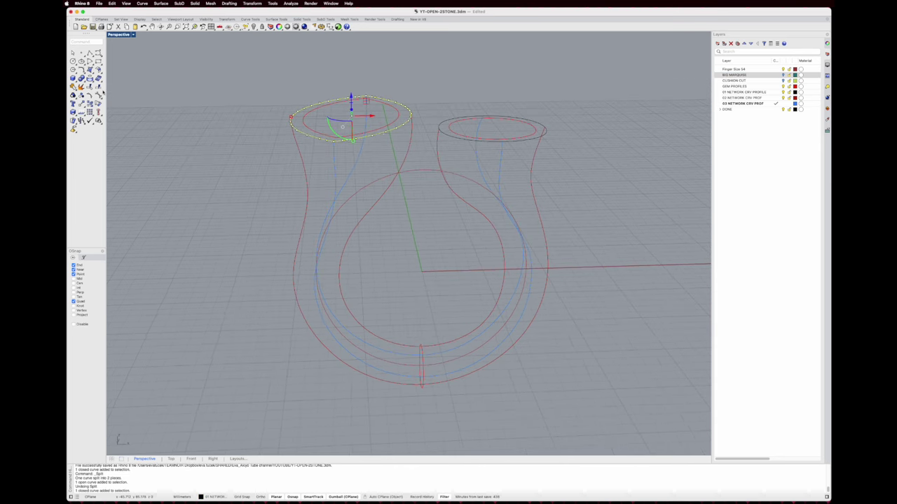
click(99, 94)
scroll(347, 126, up, 3)
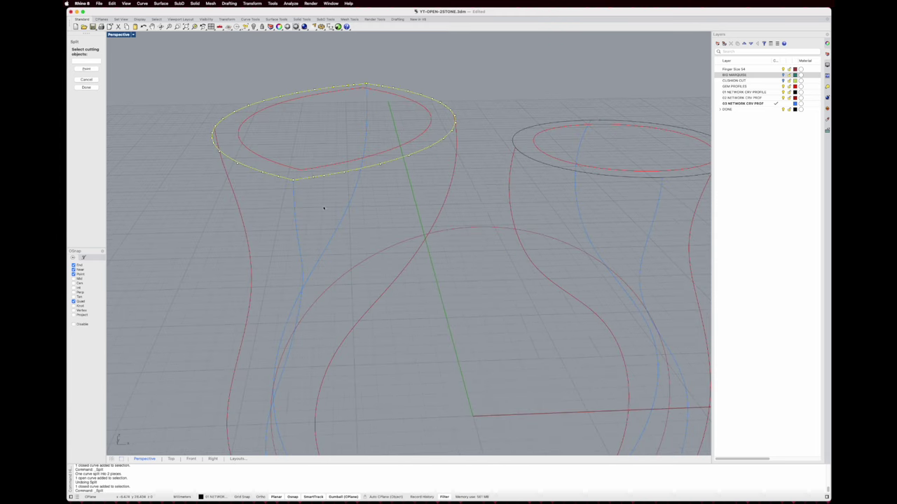
click(294, 203)
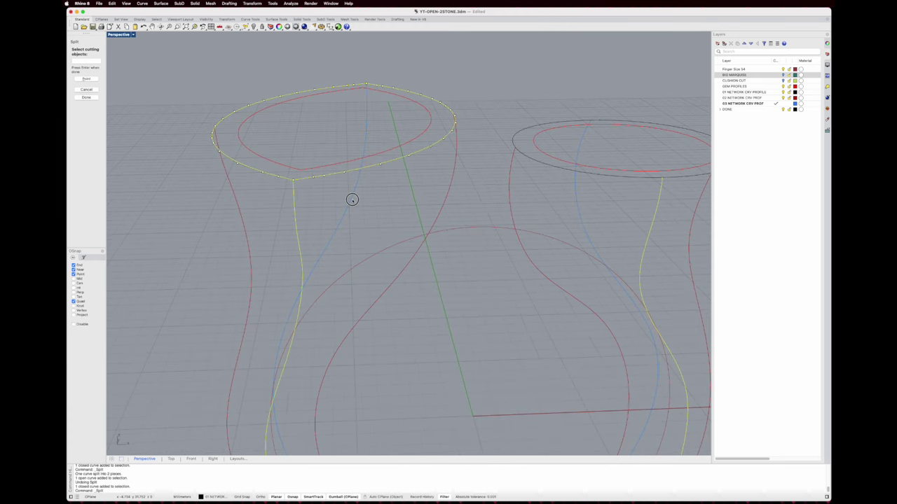
click(352, 200)
scroll(352, 200, down, 4)
right_drag(409, 212, 362, 193)
key(Return)
key(Escape)
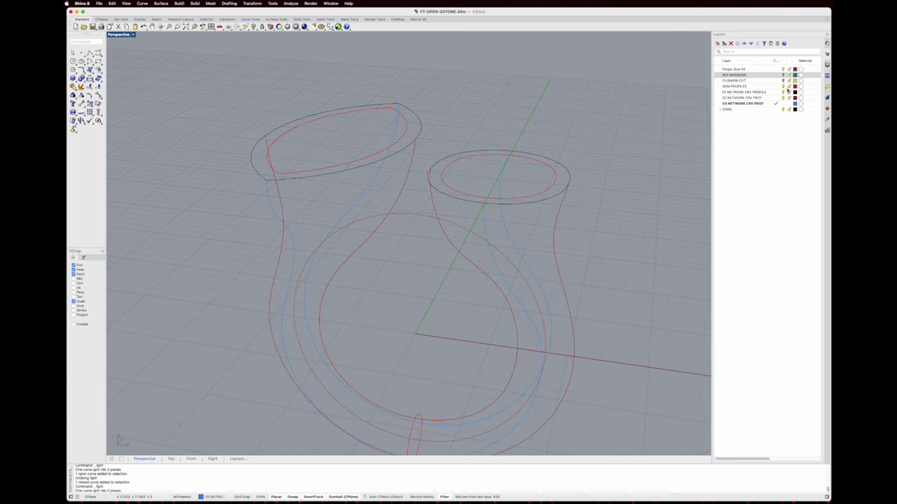
Hide the two red gem profile curves inside the marquise and cushion outlines
shift+right_drag(307, 181, 313, 166)
click(322, 152)
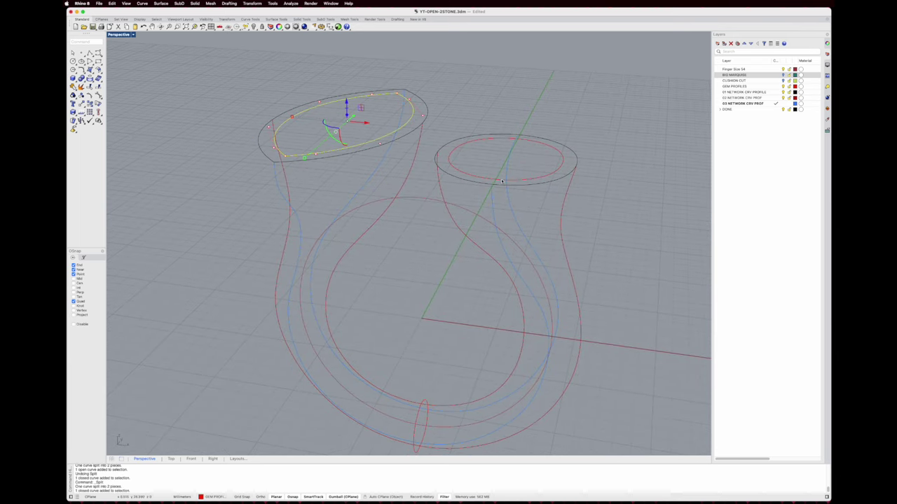
shift+click(485, 177)
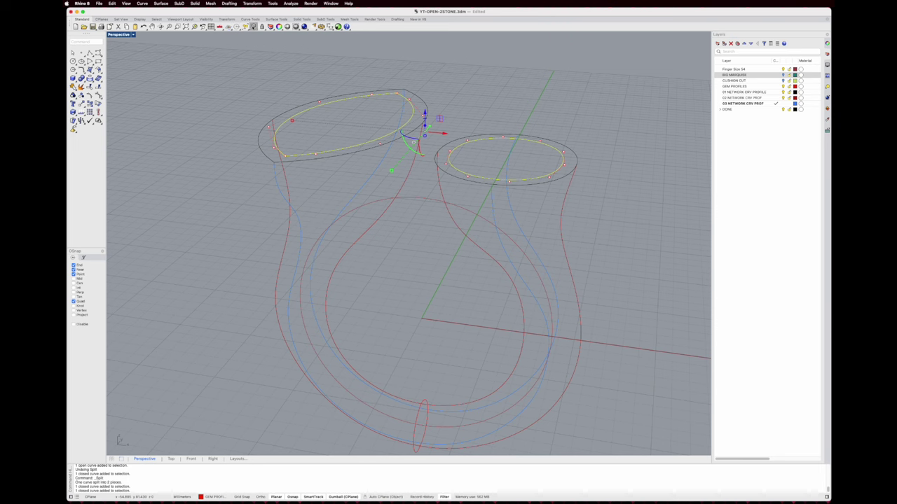
click(254, 28)
mouse_move(375, 161)
shift+right_down()
mouse_move(384, 141)
mouse_move(377, 147)
shift+right_up()
click(365, 133)
Try to split the cushion's outer outline with only one blue side curve
click(506, 139)
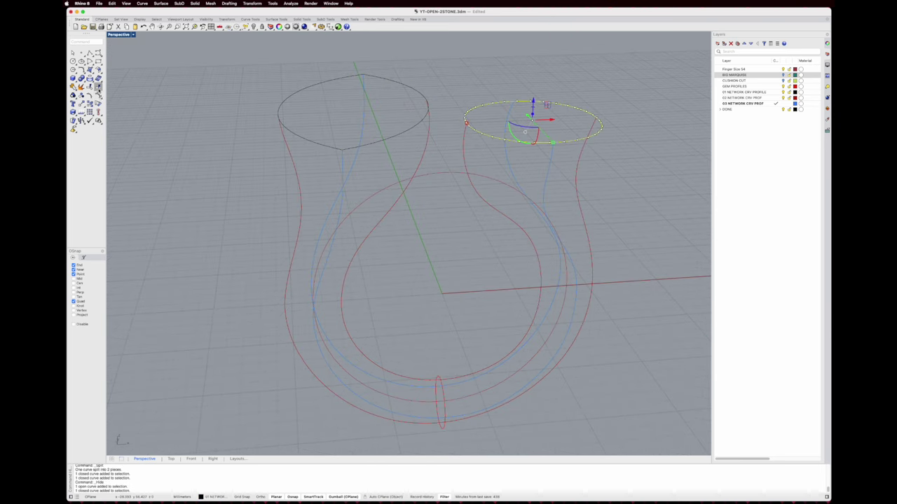
click(98, 86)
click(552, 161)
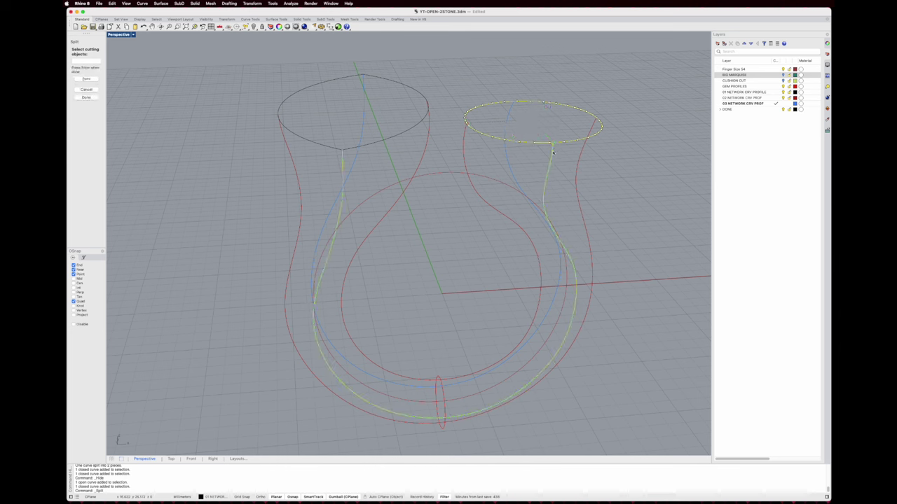
key(Return)
key(Escape)
Split the cushion's outer outline using both blue side curves as cutting objects
click(520, 144)
key(Return)
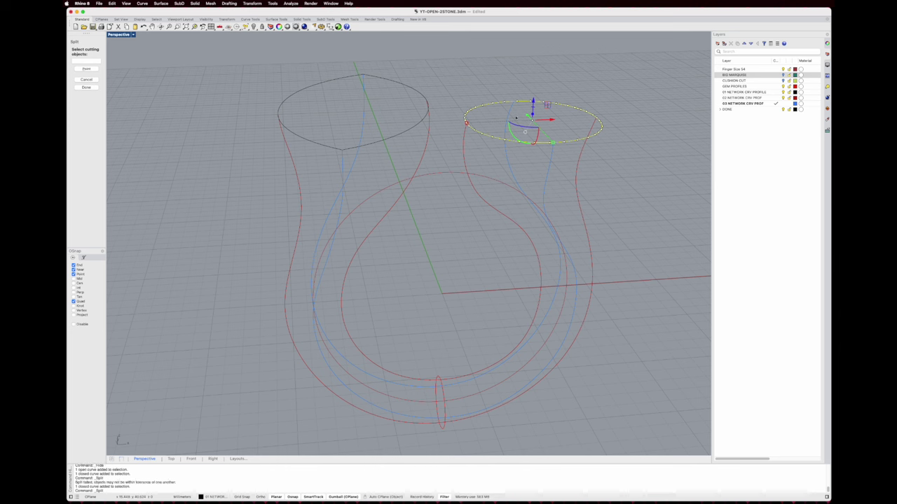
click(506, 163)
click(552, 163)
key(Return)
key(Escape)
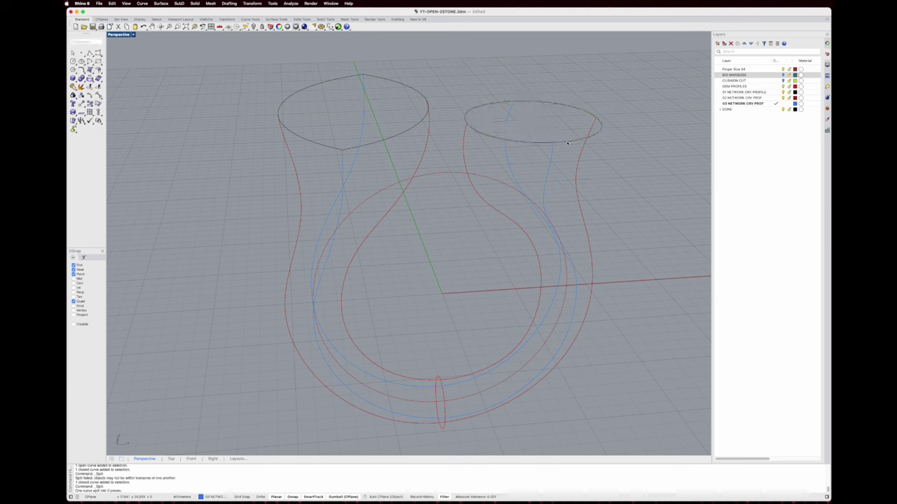
Review the outer network by selecting the outer outline halves, outer shank curve, both blue side curves and bottom profile, then clear the selection
click(583, 138)
right_drag(581, 176, 574, 170)
right_drag(580, 162, 386, 144)
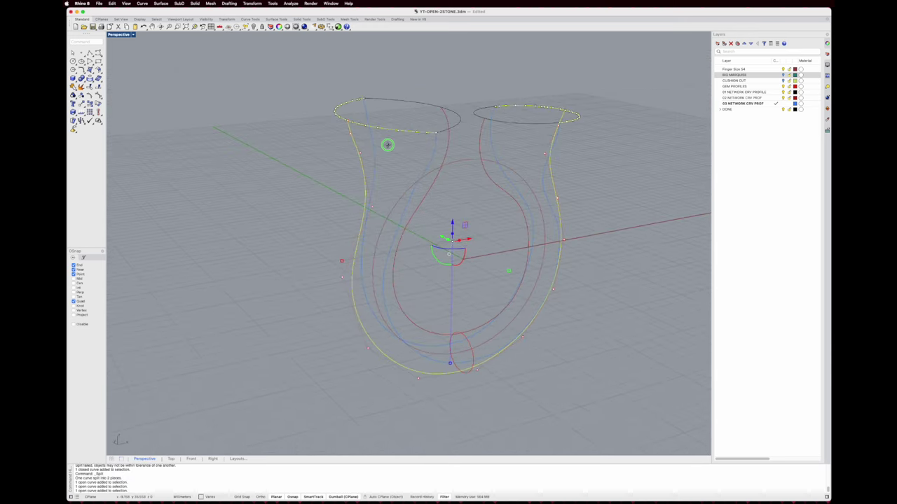
click(438, 160)
click(416, 133)
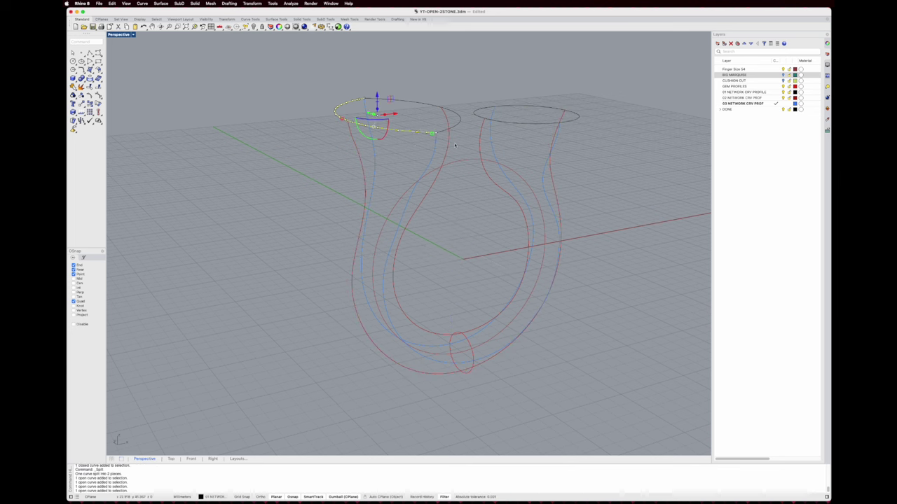
shift+click(557, 122)
shift+click(544, 166)
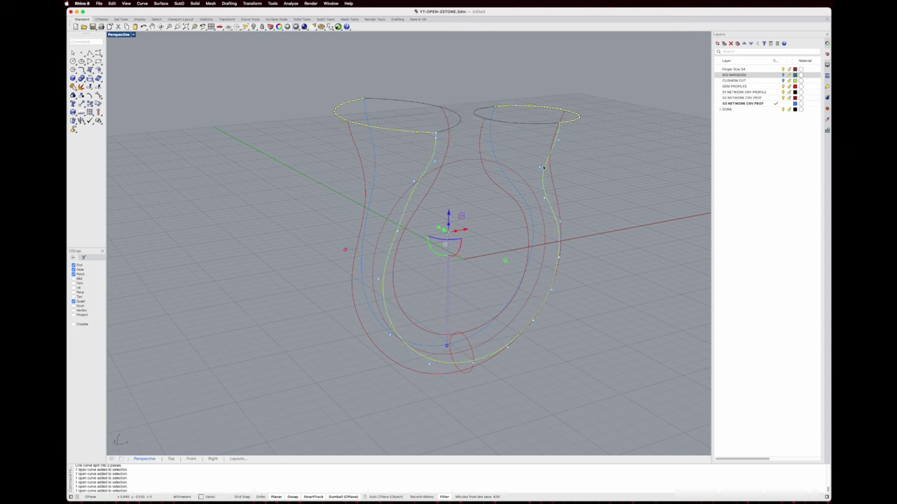
shift+click(489, 144)
right_drag(509, 141, 586, 180)
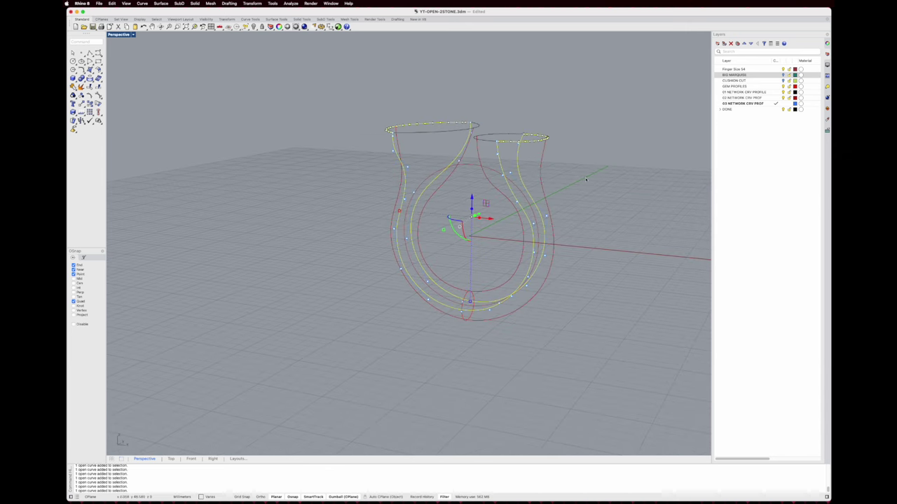
shift+click(541, 173)
right_drag(542, 290, 447, 313)
scroll(497, 310, up, 8)
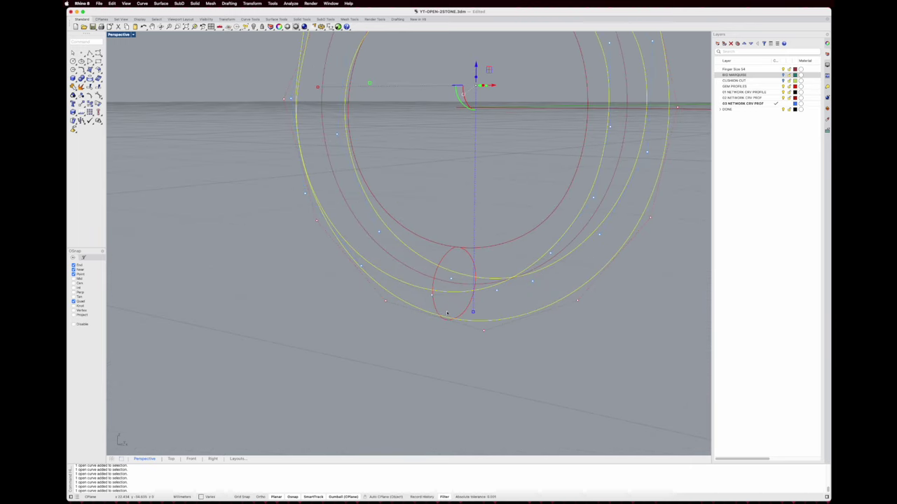
shift+click(439, 313)
key(F10)
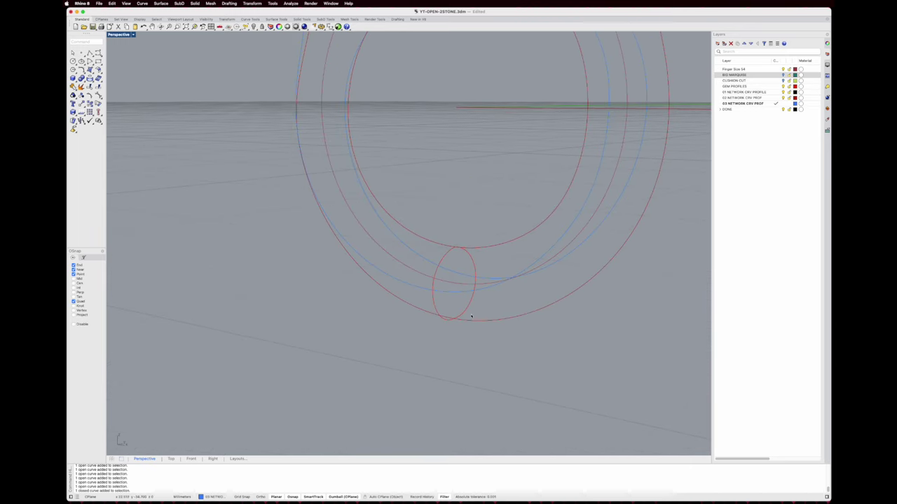
Split the bottom profile circle into inner and outer halves with the two blue side curves
click(432, 301)
click(99, 87)
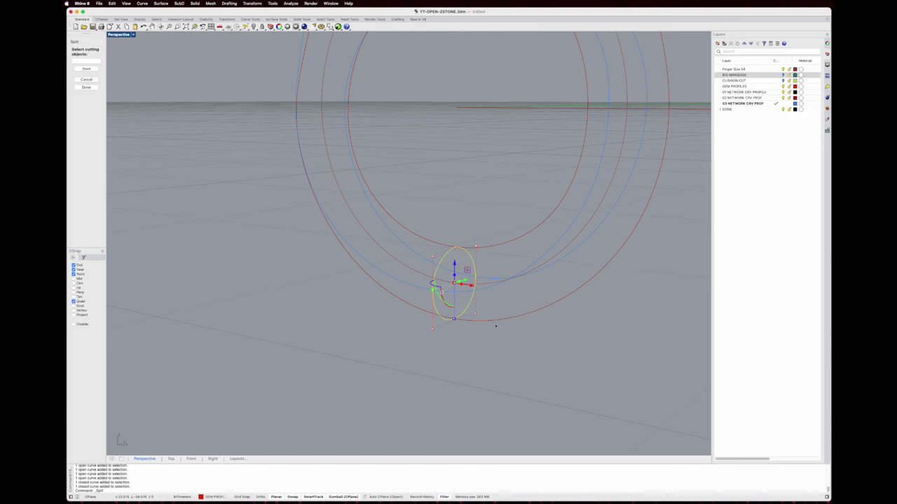
click(488, 286)
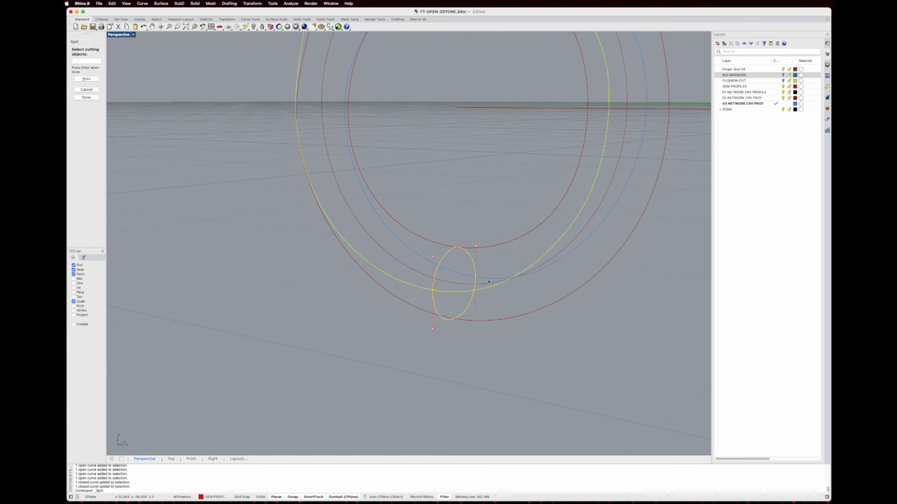
click(490, 278)
key(Return)
click(488, 306)
right_drag(488, 307, 483, 316)
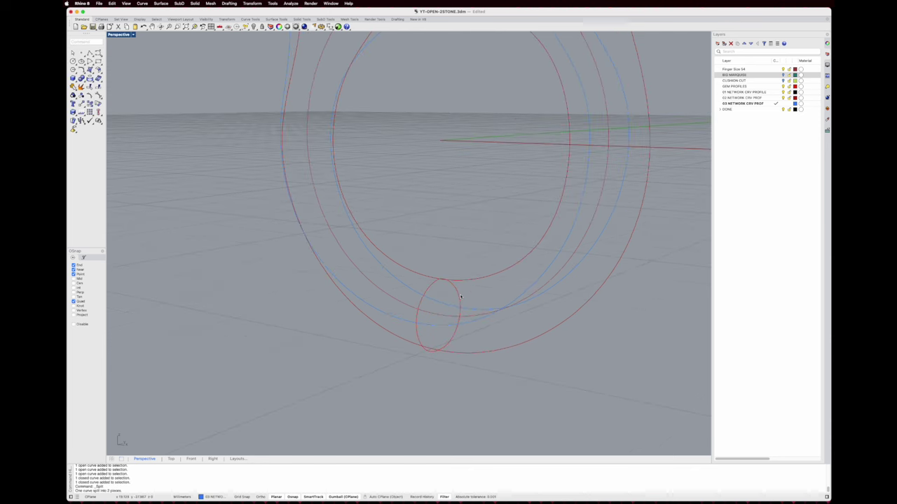
click(459, 299)
click(484, 348)
right_drag(484, 347, 388, 172)
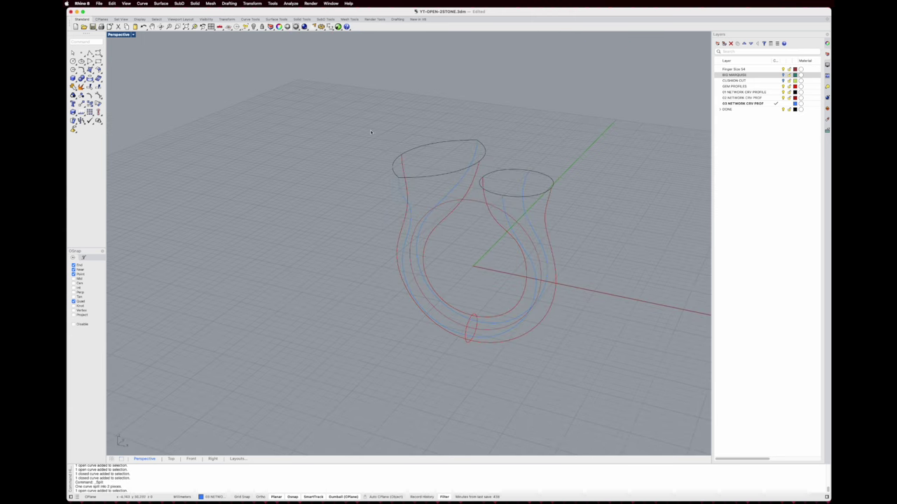
Preview a network surface from the inner outline halves, inner shank curve, both blue side curves and inner half of the bottom profile
click(92, 71)
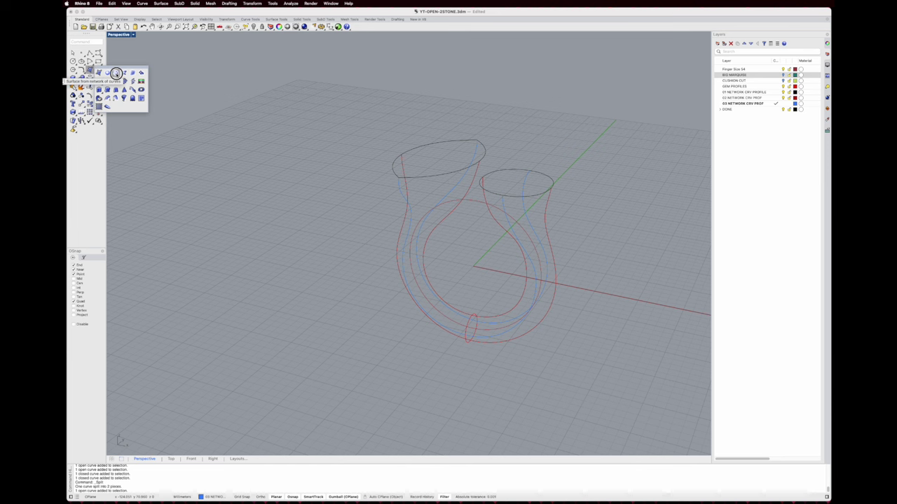
click(117, 74)
right_drag(515, 261, 486, 248)
scroll(470, 159, up, 2)
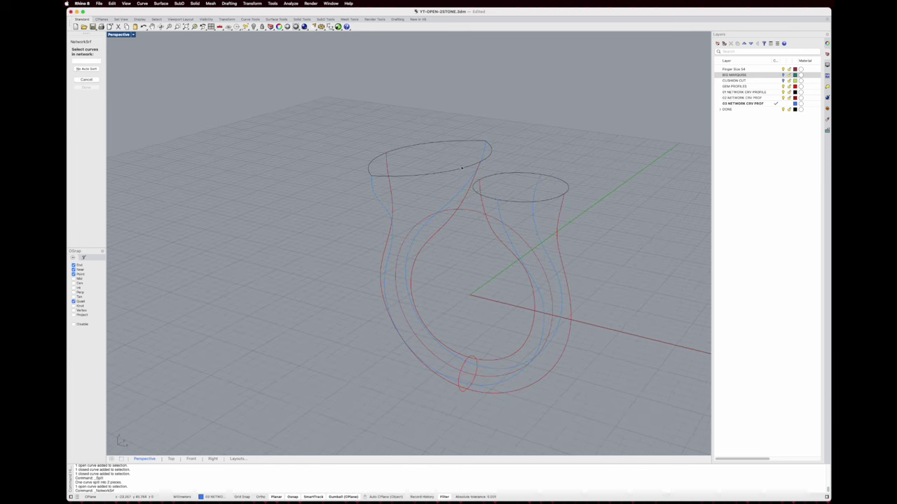
click(489, 156)
click(488, 176)
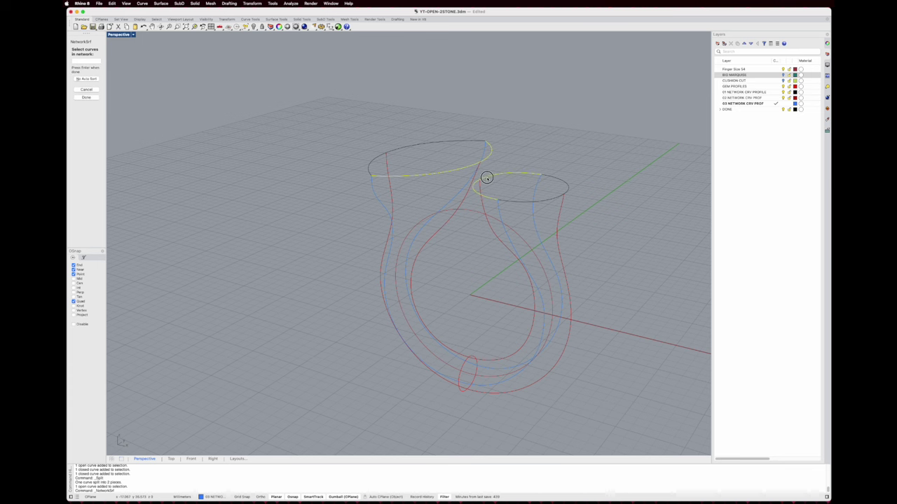
mouse_move(488, 176)
right_down()
mouse_move(493, 217)
mouse_move(483, 183)
right_up()
click(480, 178)
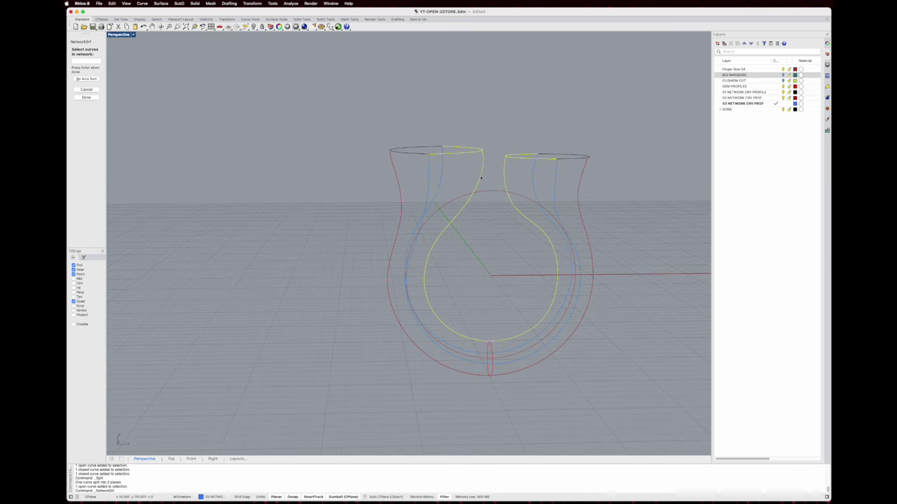
click(558, 184)
click(441, 181)
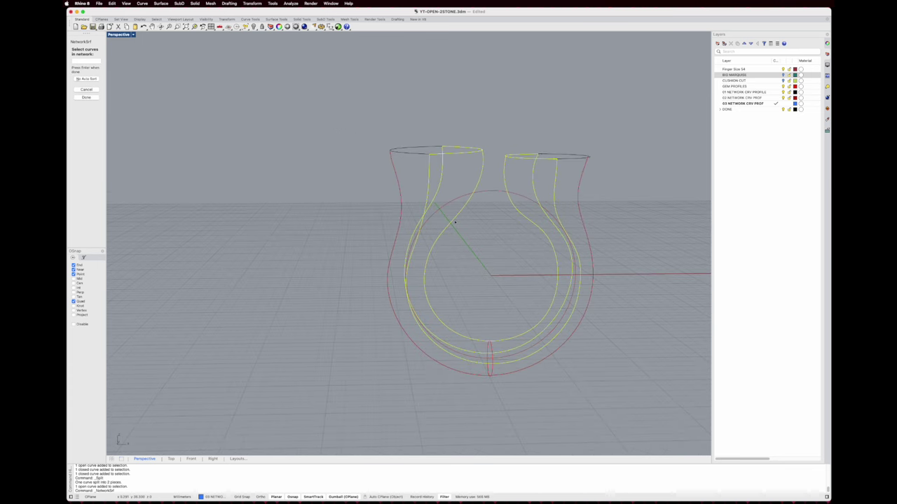
click(491, 347)
key(Return)
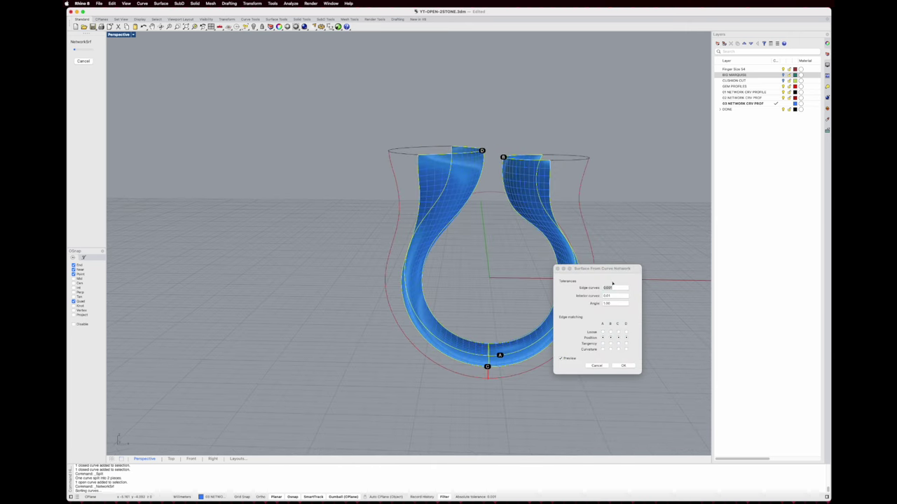
Try tangency matching on all four edges of the inner network surface, then return them to position matching
drag(614, 269, 691, 268)
right_drag(526, 361, 557, 306)
scroll(557, 305, up, 5)
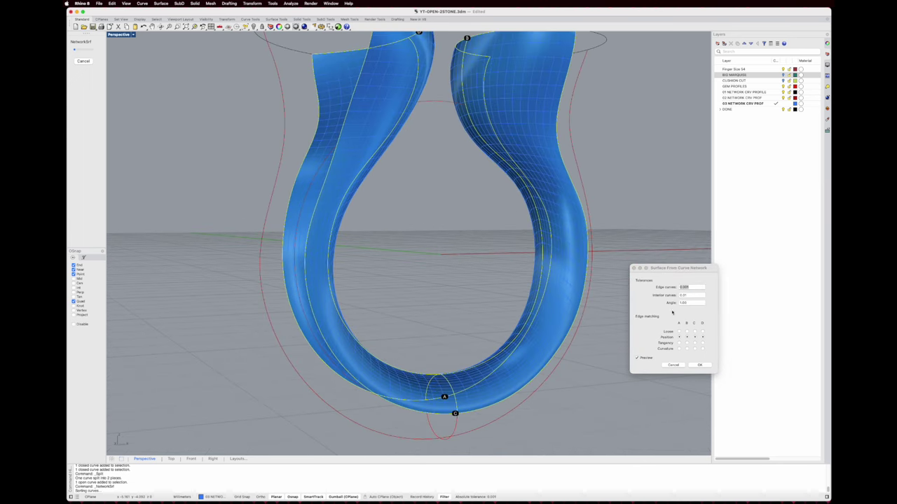
click(679, 343)
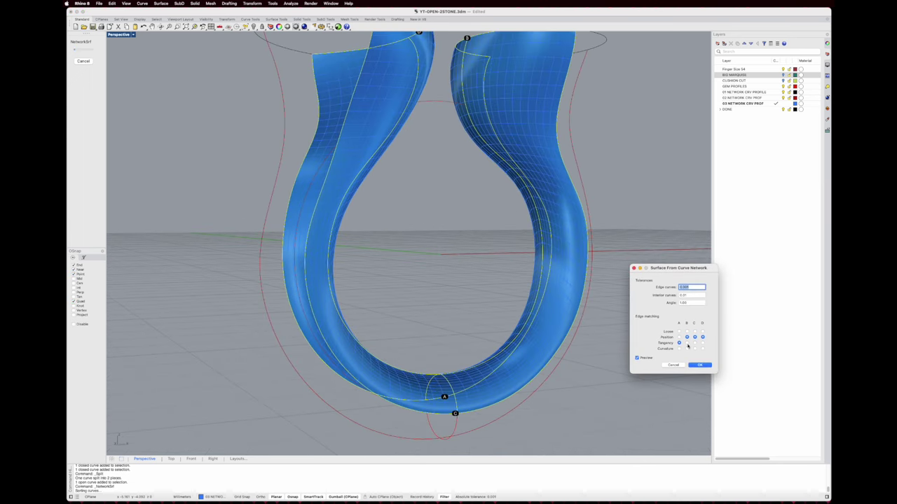
click(695, 343)
click(703, 343)
scroll(458, 320, down, 5)
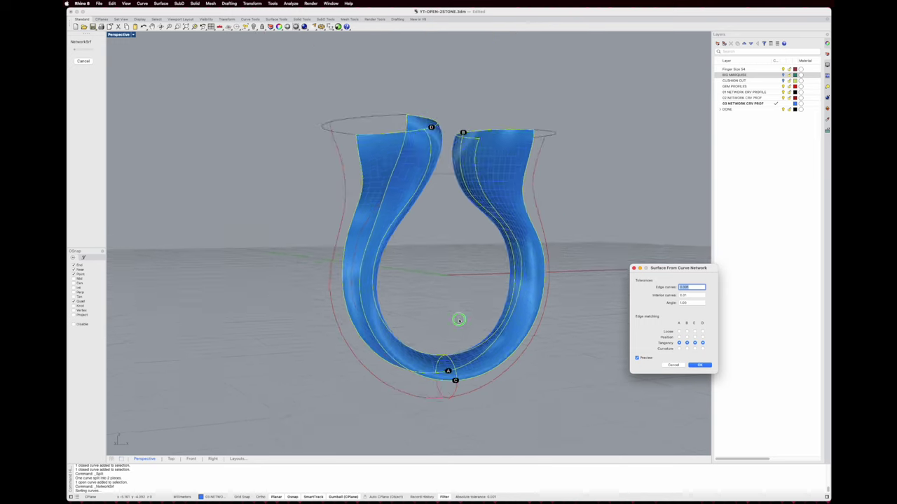
right_drag(458, 321, 457, 324)
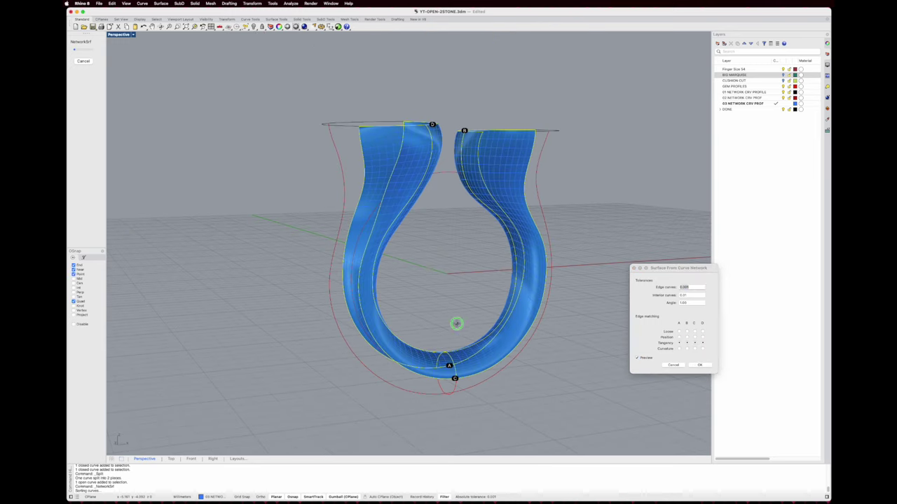
click(679, 337)
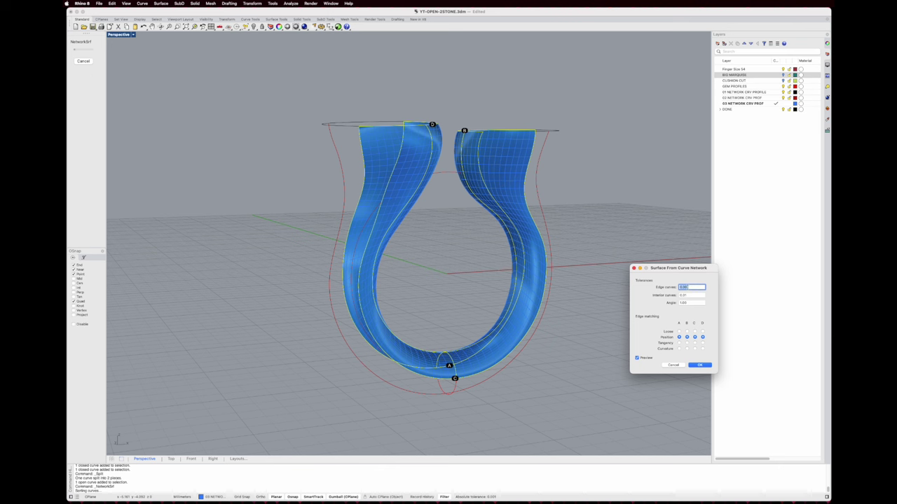
Set the edge curve and interior curve tolerances to 0.10 and create the inner network surface
text(0.001)
key(Tab)
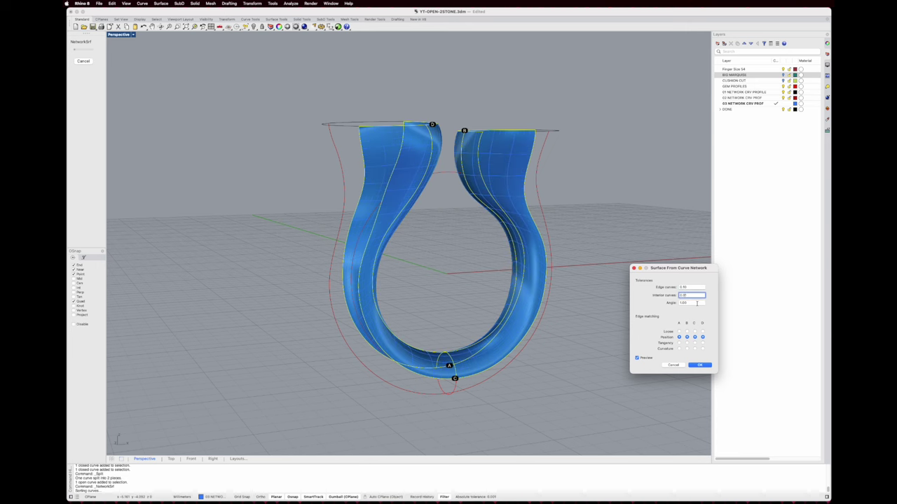
click(695, 288)
right_drag(600, 267, 547, 302)
scroll(435, 377, up, 5)
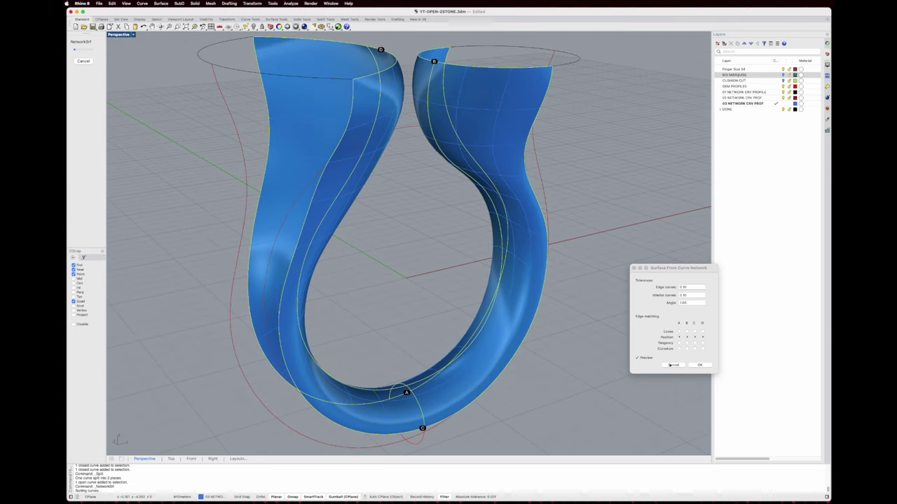
click(699, 366)
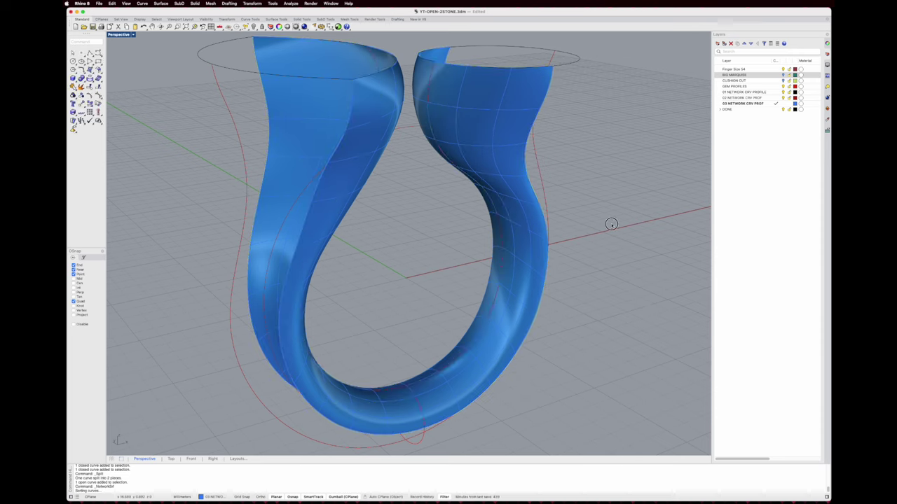
Try a network surface from the outer outline halves, both blue side curves, outer shank curve and outer half of the bottom profile
right_drag(610, 224, 511, 194)
scroll(564, 147, down, 3)
scroll(565, 148, up, 4)
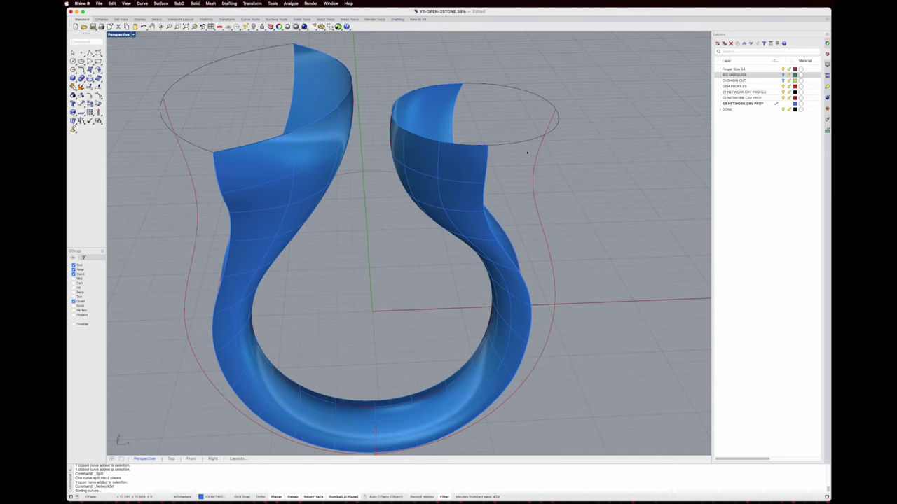
right_click(524, 153)
click(534, 140)
right_drag(545, 145, 485, 122)
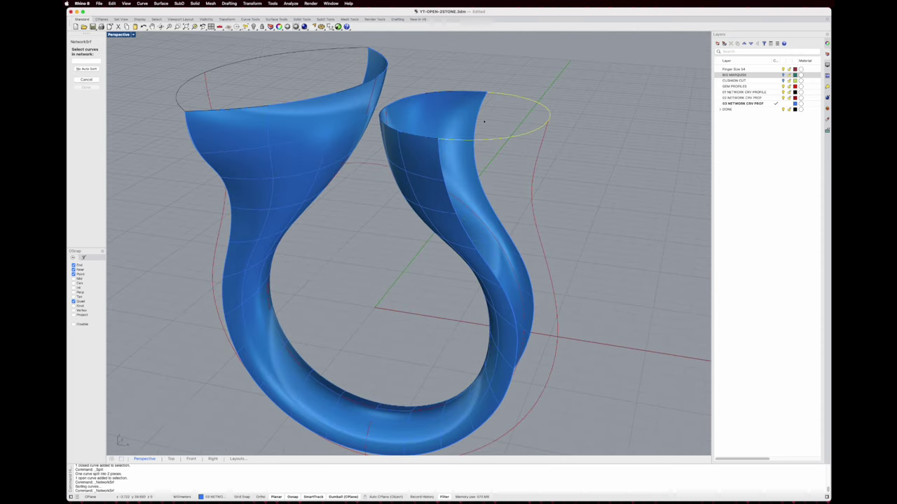
click(480, 119)
click(513, 135)
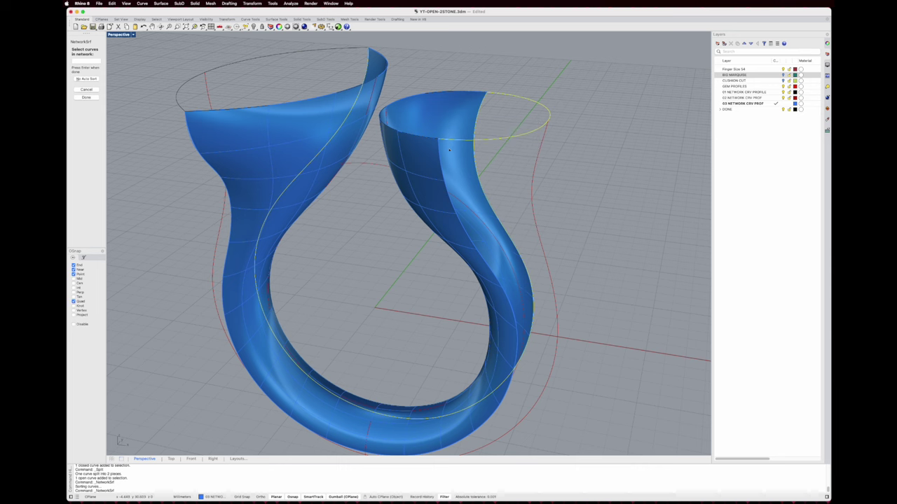
click(440, 155)
click(465, 169)
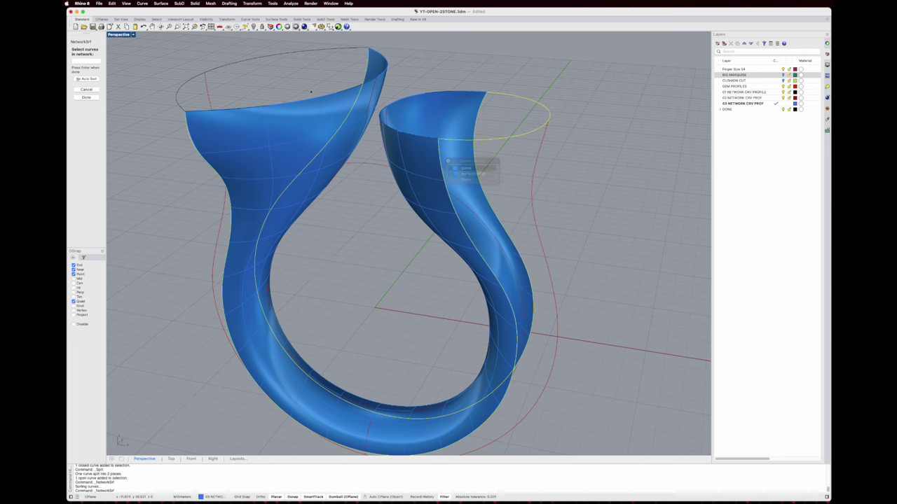
click(215, 72)
scroll(227, 76, down, 5)
right_drag(429, 167, 381, 142)
click(391, 140)
right_drag(426, 248, 400, 259)
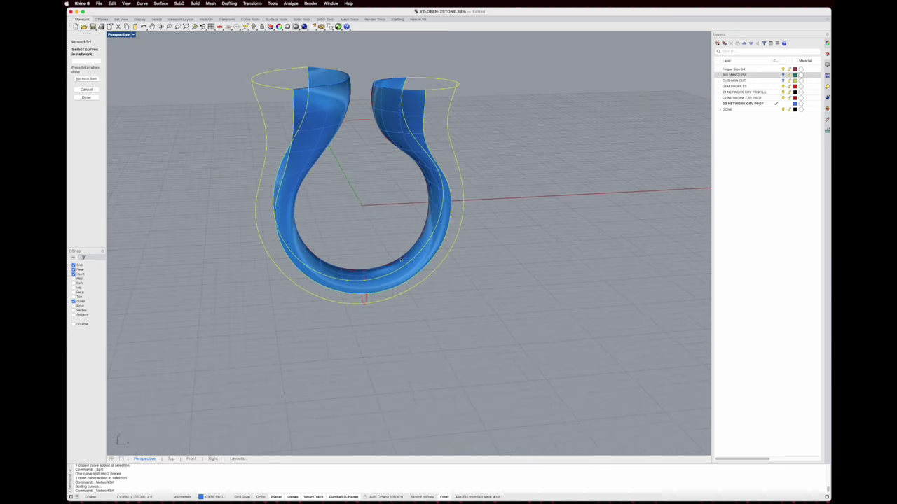
right_drag(366, 299, 472, 256)
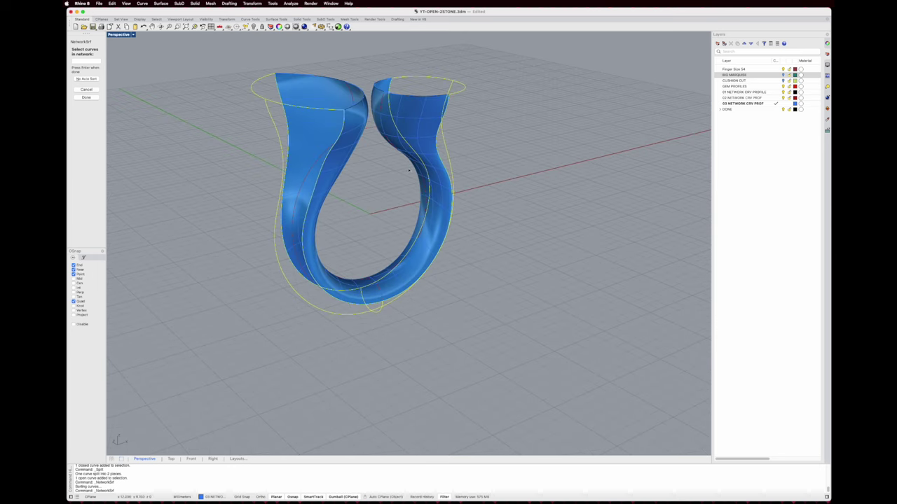
right_drag(408, 170, 372, 163)
key(Return)
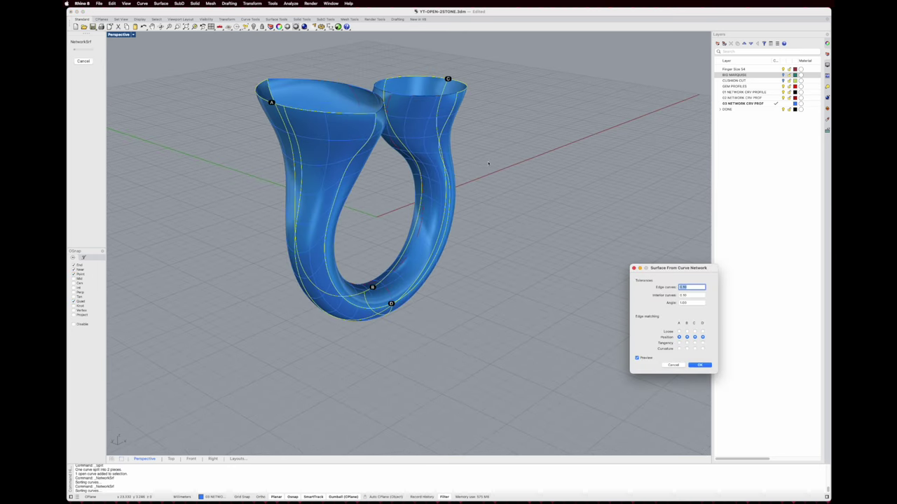
Examine the outer network surface preview from several angles, checking how it meets the inner surface along the sides
right_drag(499, 160, 483, 217)
scroll(445, 184, up, 4)
scroll(468, 209, up, 5)
scroll(477, 190, down, 4)
scroll(421, 210, down, 4)
scroll(481, 245, up, 5)
scroll(484, 245, down, 4)
scroll(484, 245, down, 3)
scroll(462, 214, down, 3)
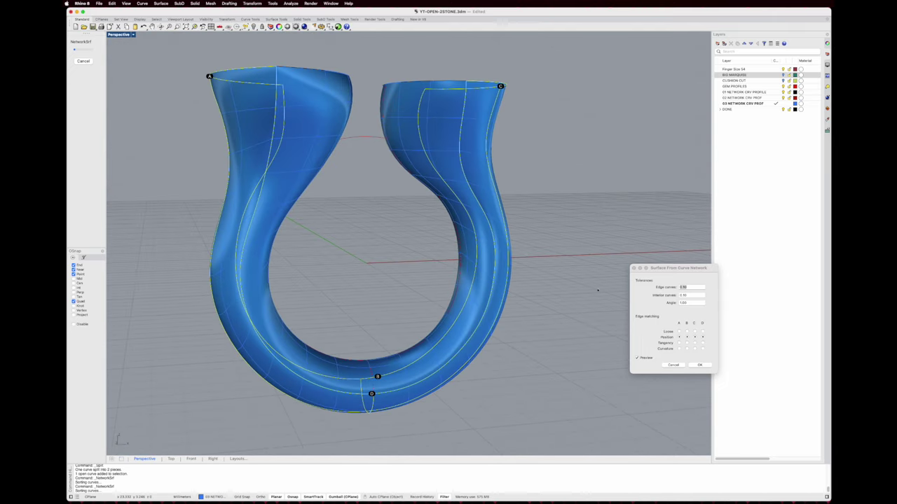
Try tangency matching on all four edges of the outer network surface preview, then cancel the surface
click(679, 343)
click(694, 343)
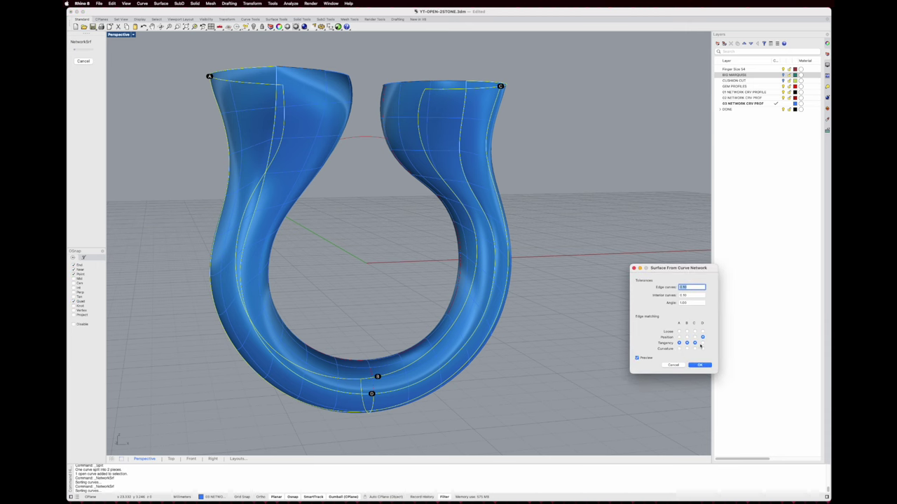
click(703, 342)
right_drag(602, 329, 510, 314)
click(674, 365)
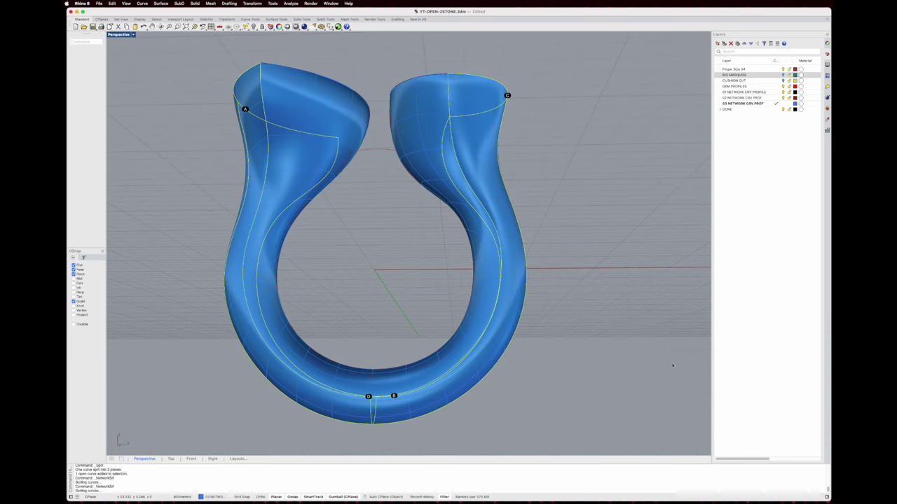
Start a new outer network surface with the outer half of the cushion outline as its first curve
right_drag(501, 236, 534, 256)
right_click(482, 92)
click(482, 92)
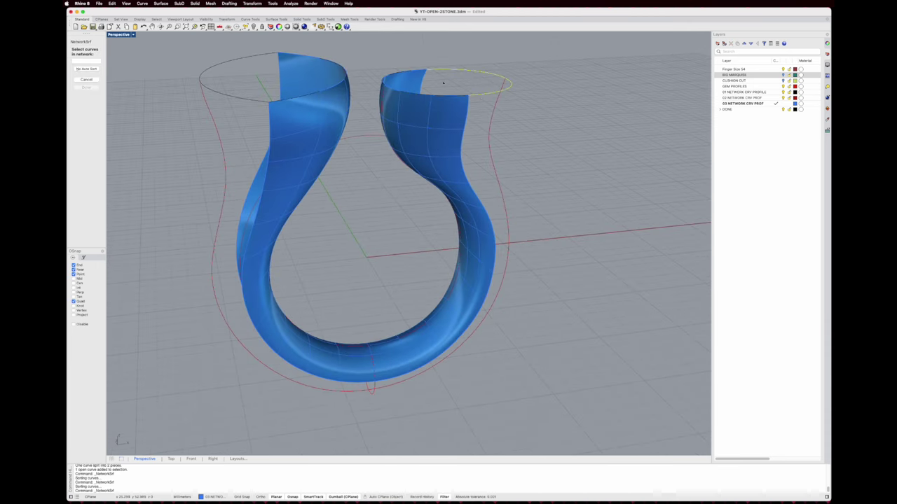
Try a network surface over the ring's outer half from the outer gem-profile halves, both inner-surface side edges, outer rail and bottom cross-section
click(233, 98)
click(284, 80)
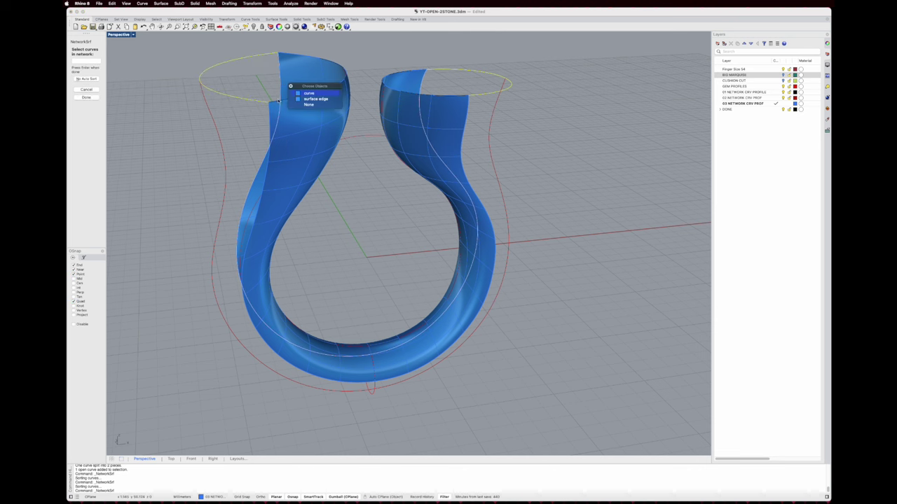
click(308, 101)
click(272, 124)
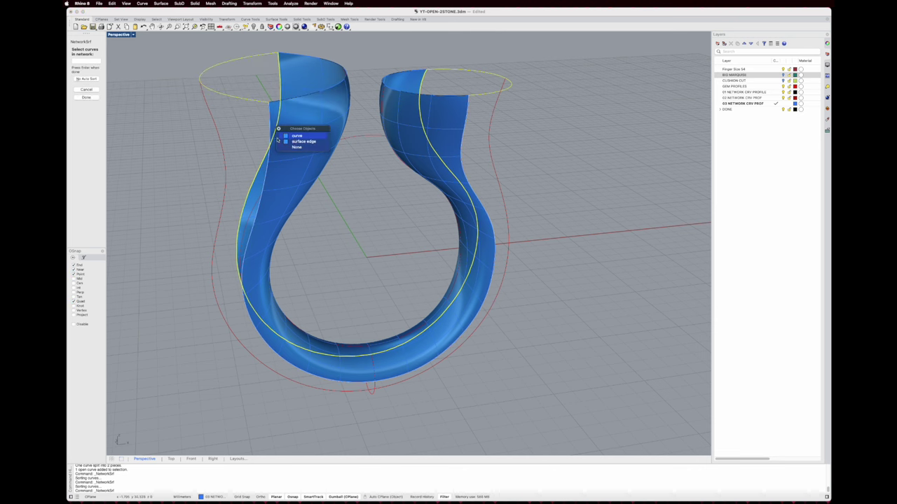
click(304, 142)
right_drag(618, 167, 546, 142)
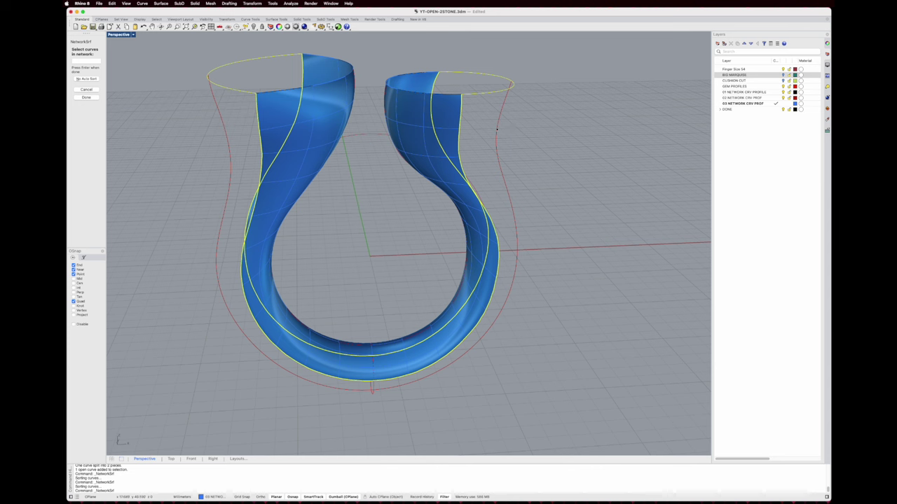
click(497, 129)
click(374, 391)
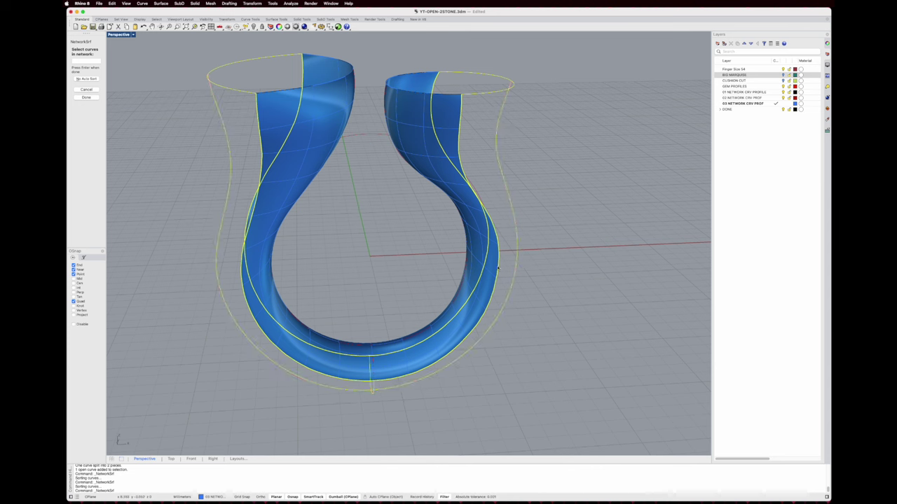
key(Return)
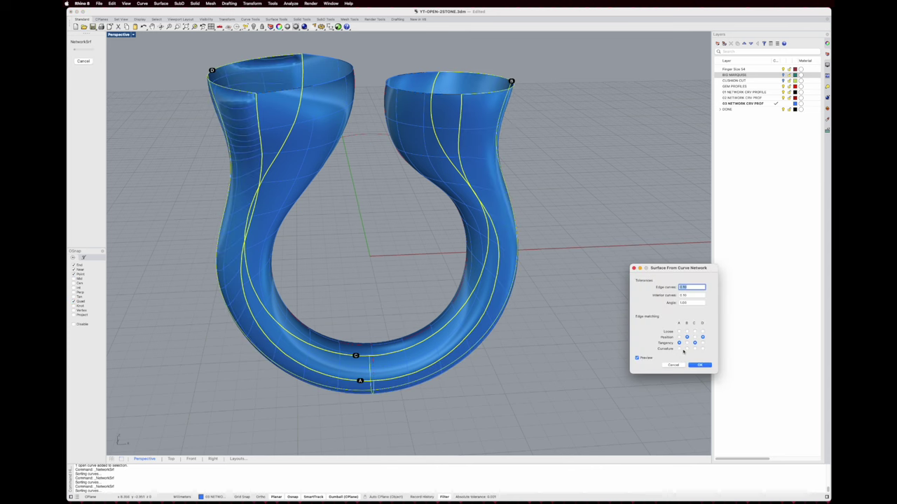
Set the network surface's edge matching to Curvature on edges A, B, C and D, and inspect the preview
click(679, 348)
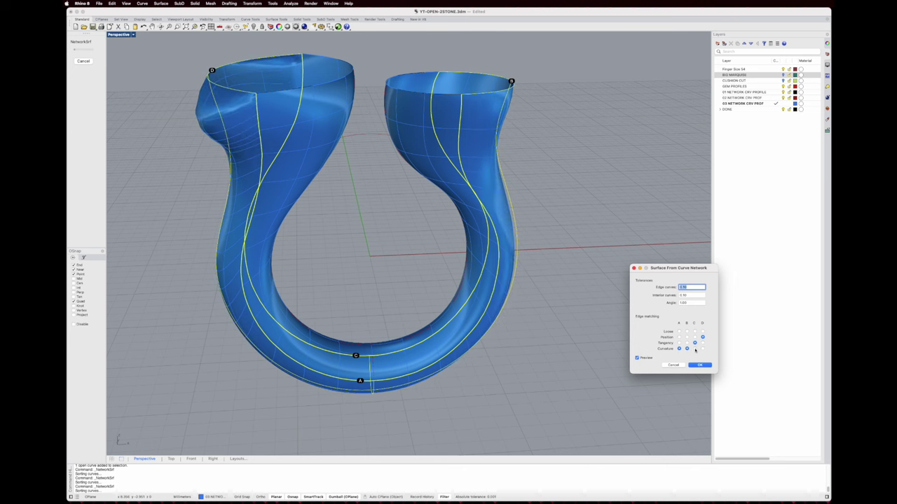
click(694, 348)
right_drag(517, 303, 492, 285)
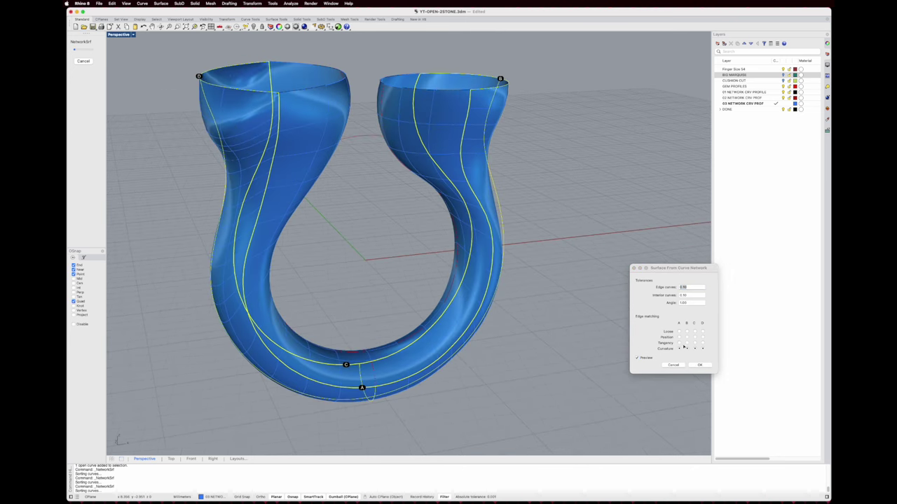
right_drag(297, 127, 222, 62)
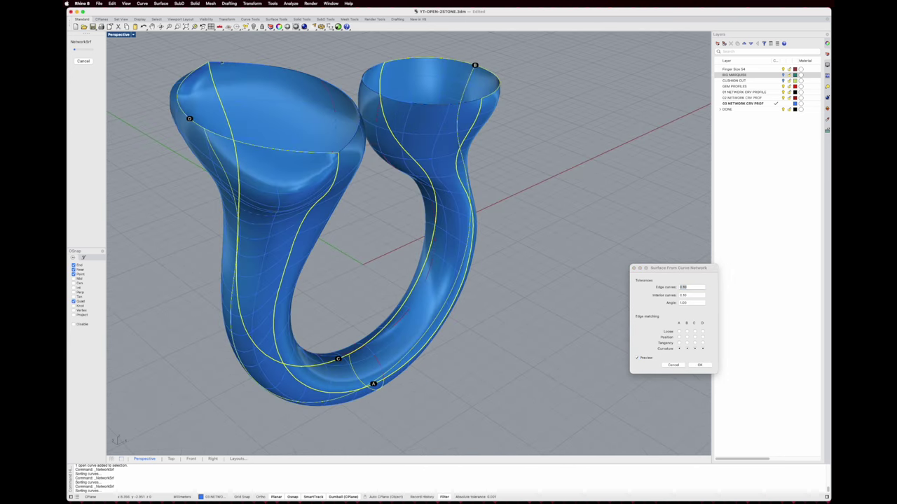
Try Position, Loose and Tangency matching on edge D, and set edge B to Tangency
click(702, 337)
right_drag(495, 283, 747, 364)
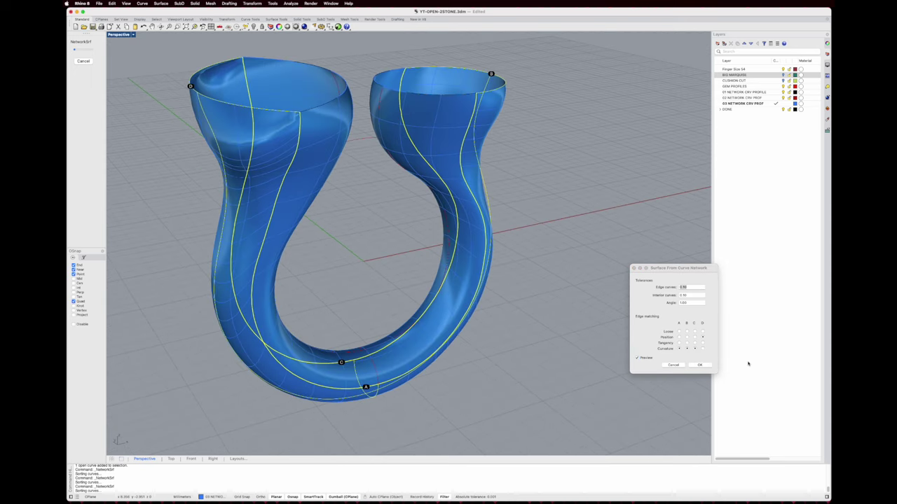
click(703, 332)
click(703, 343)
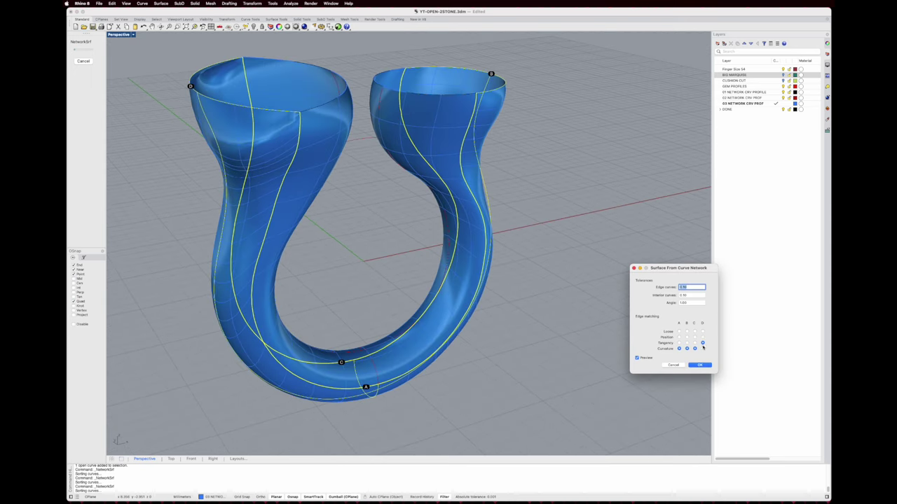
right_drag(380, 282, 519, 288)
click(692, 348)
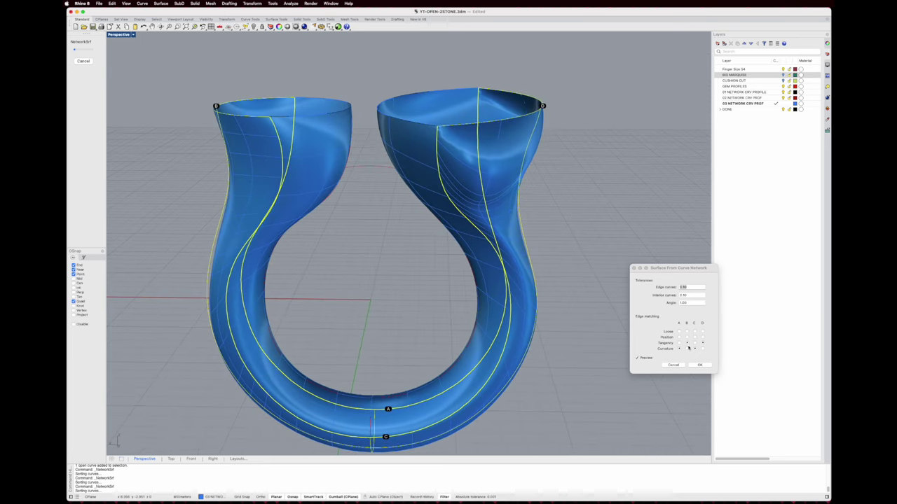
Set all four network surface edges to Loose matching and inspect the surface transitions around the shank
click(679, 332)
click(688, 332)
click(695, 332)
click(702, 332)
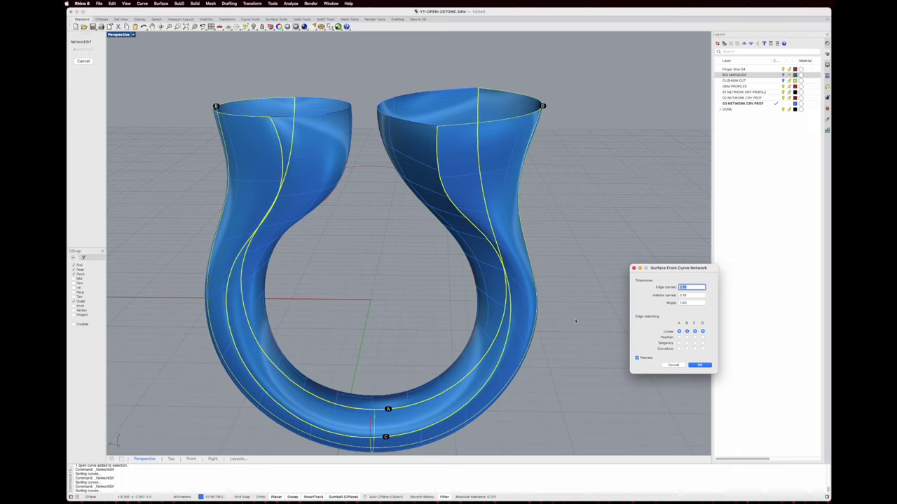
right_drag(575, 320, 368, 274)
scroll(368, 273, up, 4)
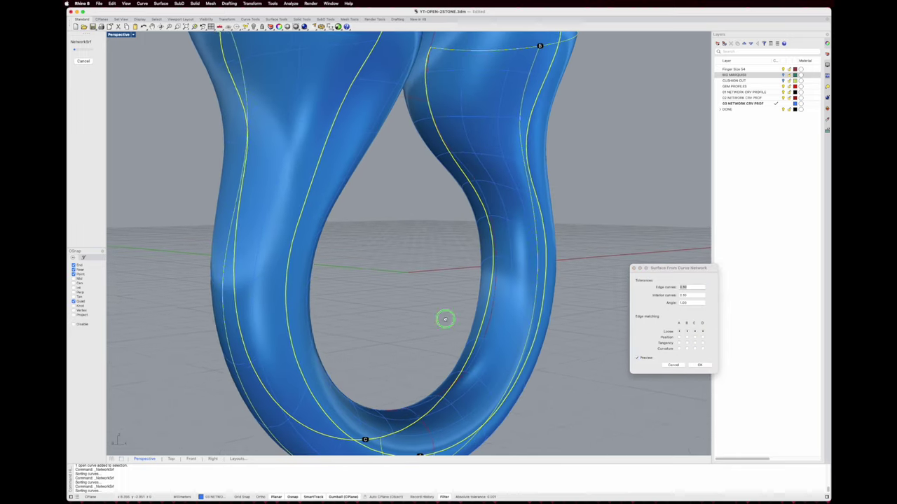
right_drag(444, 319, 491, 344)
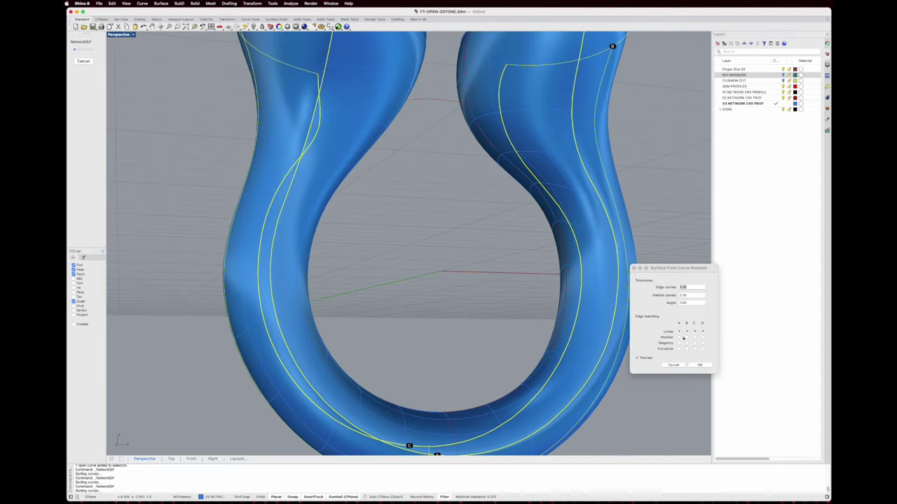
scroll(436, 356, down, 5)
right_drag(437, 356, 468, 352)
scroll(473, 352, up, 6)
right_drag(522, 363, 552, 370)
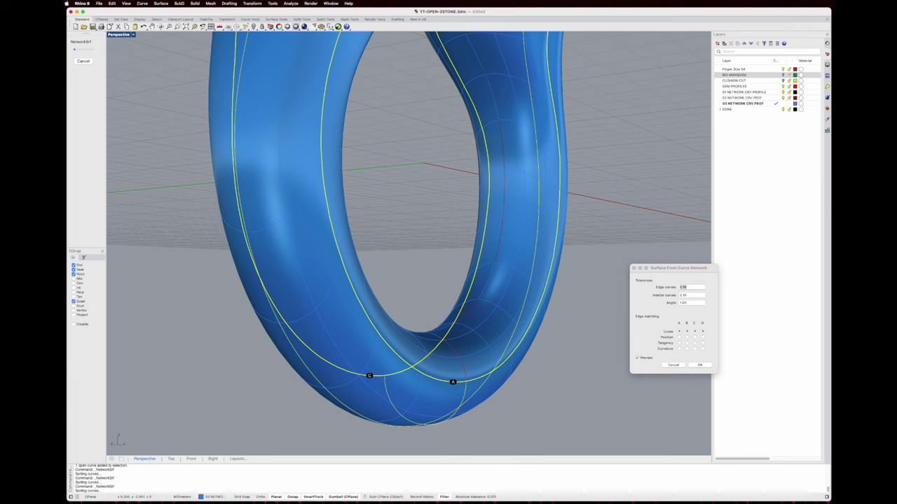
Try Position and Tangency matching on edge A, and inspect the surface below the gem openings
click(679, 339)
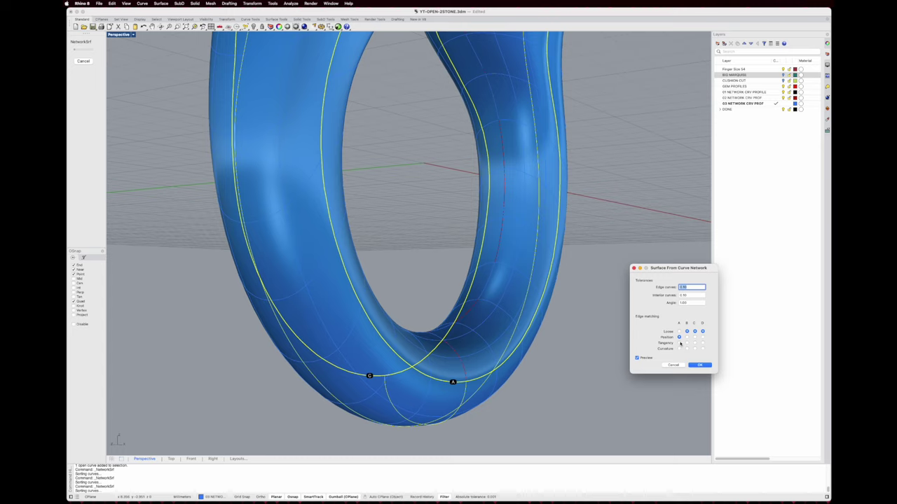
click(679, 343)
right_drag(484, 370, 444, 342)
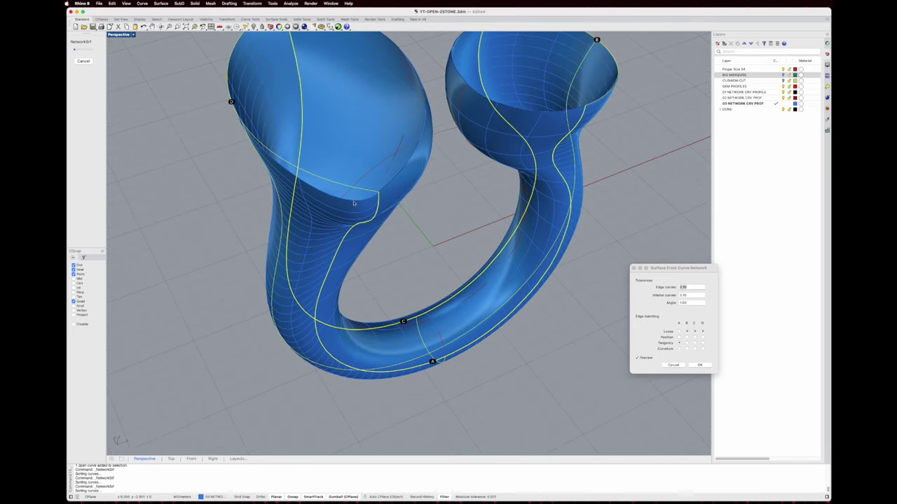
right_drag(353, 204, 375, 214)
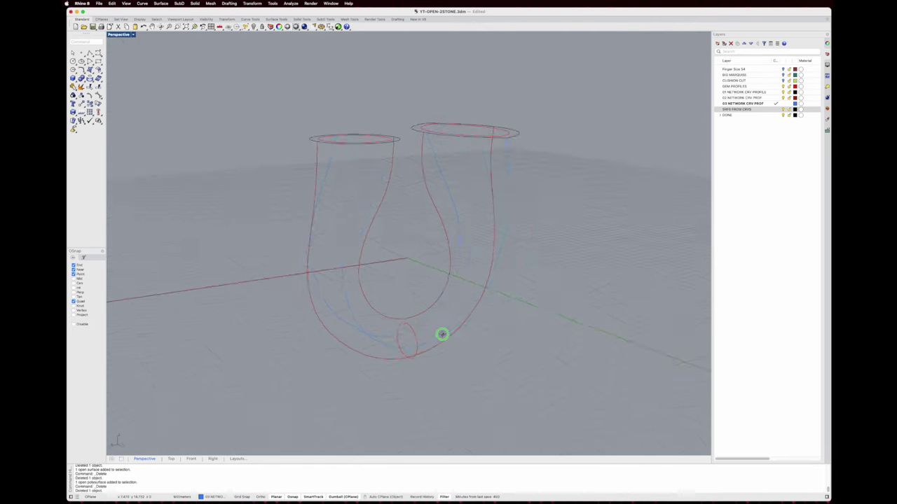
Examine the ring's blue side curves and red inner rail from several angles, selecting them to check their shape
right_drag(442, 334, 442, 204)
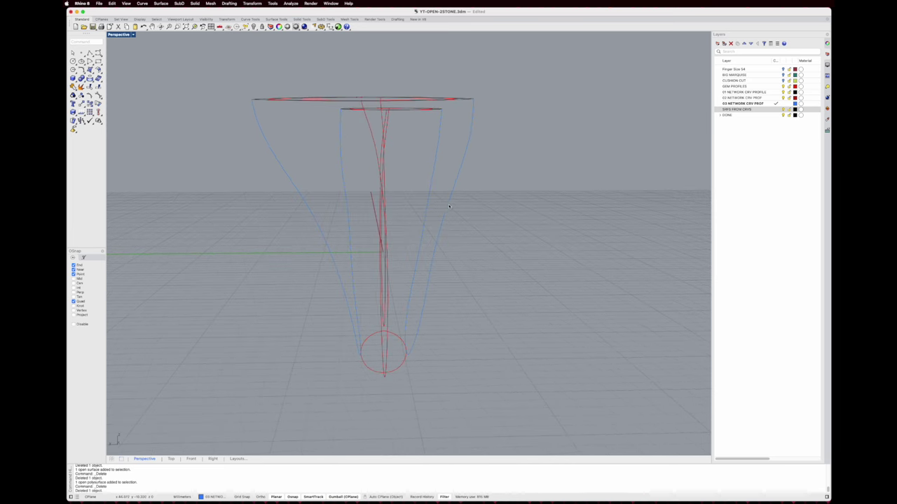
click(449, 206)
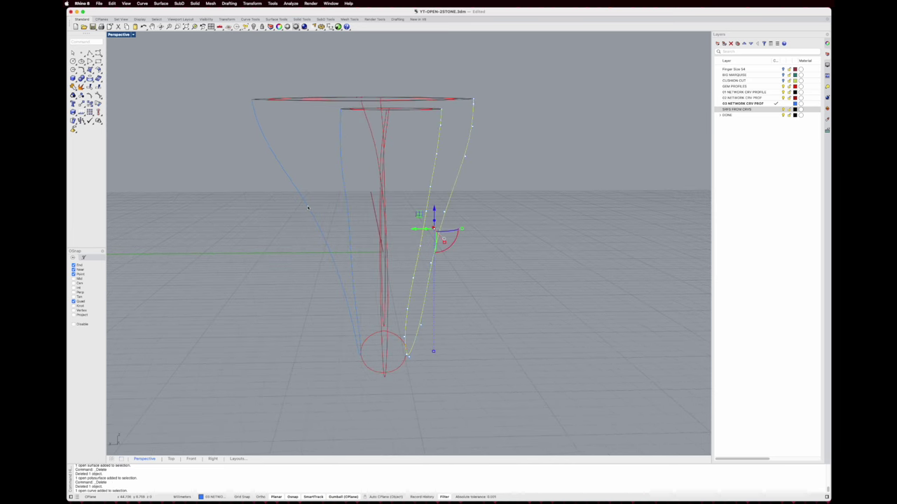
right_drag(307, 207, 518, 173)
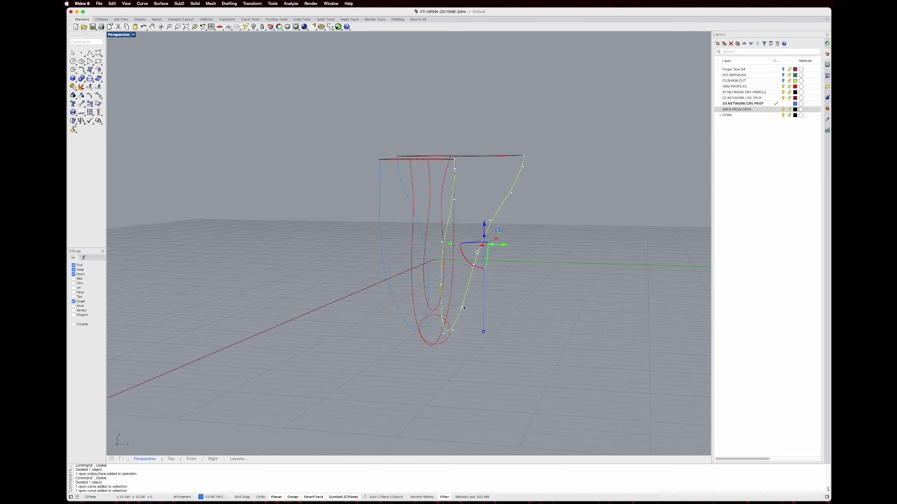
mouse_move(440, 225)
right_down()
mouse_move(458, 220)
mouse_move(440, 225)
right_up()
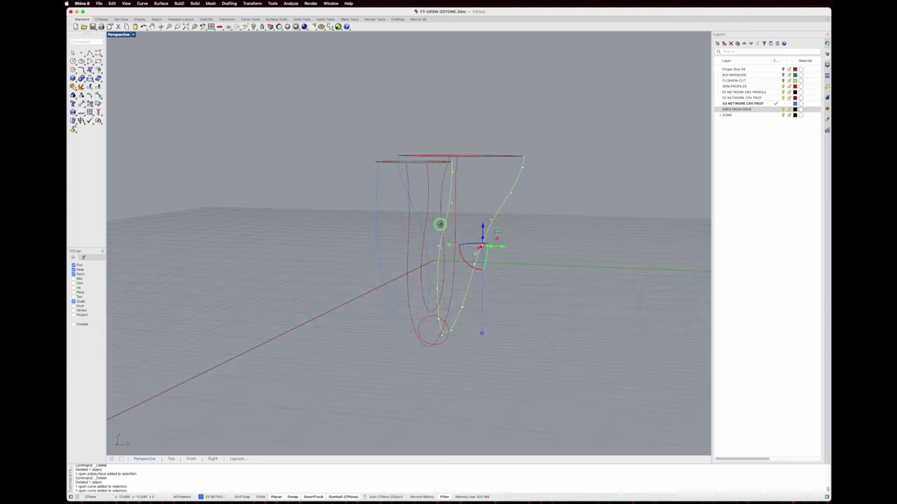
right_drag(438, 338, 499, 280)
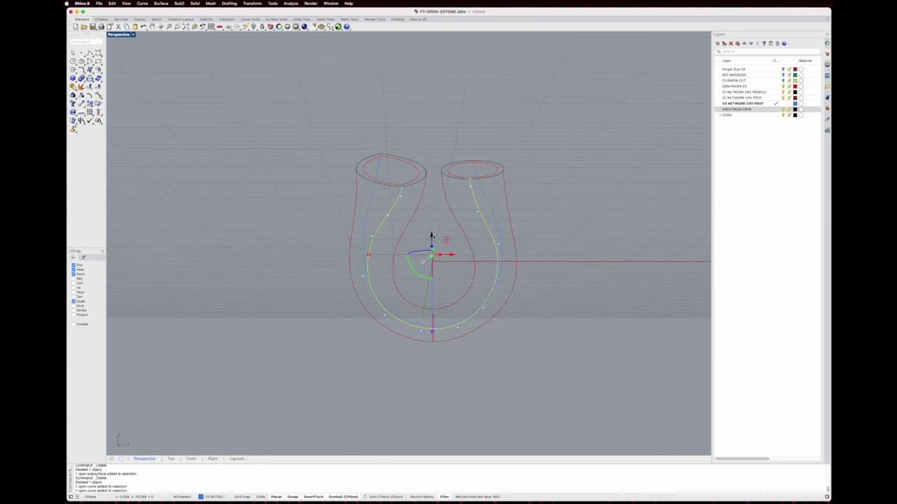
scroll(496, 269, up, 4)
click(486, 243)
right_drag(487, 243, 465, 230)
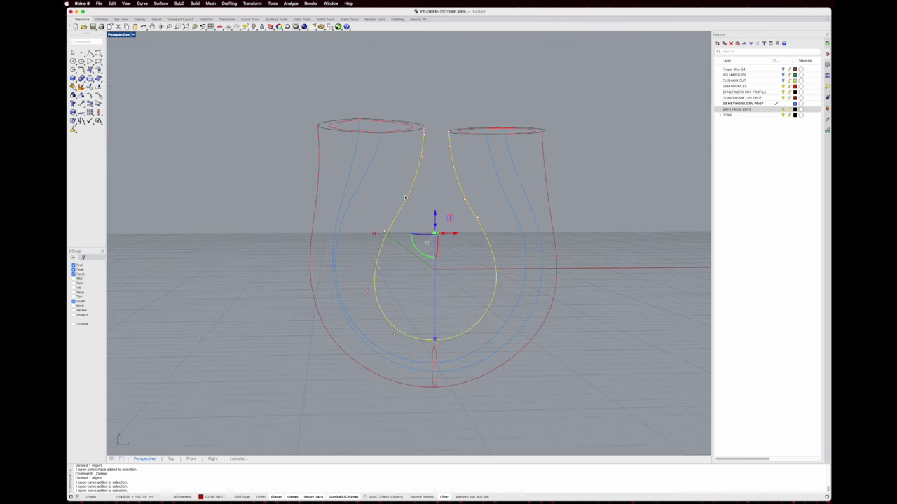
right_drag(405, 198, 406, 162)
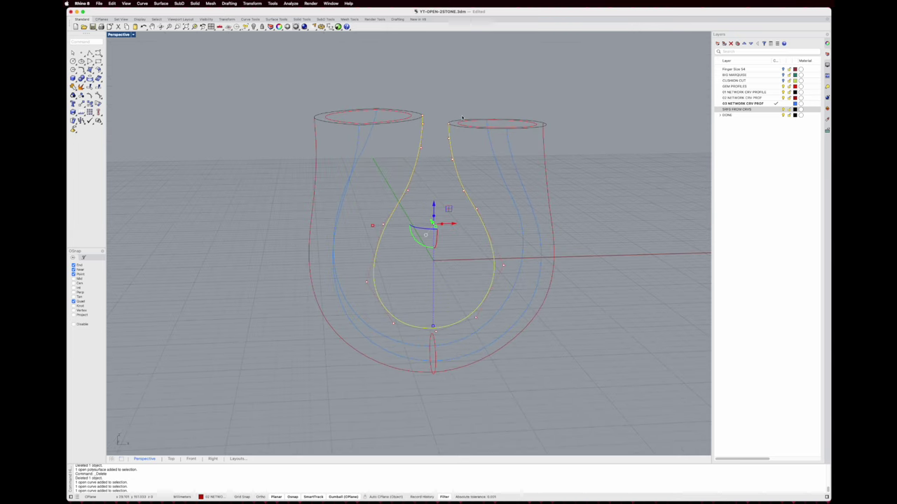
right_drag(463, 198, 453, 171)
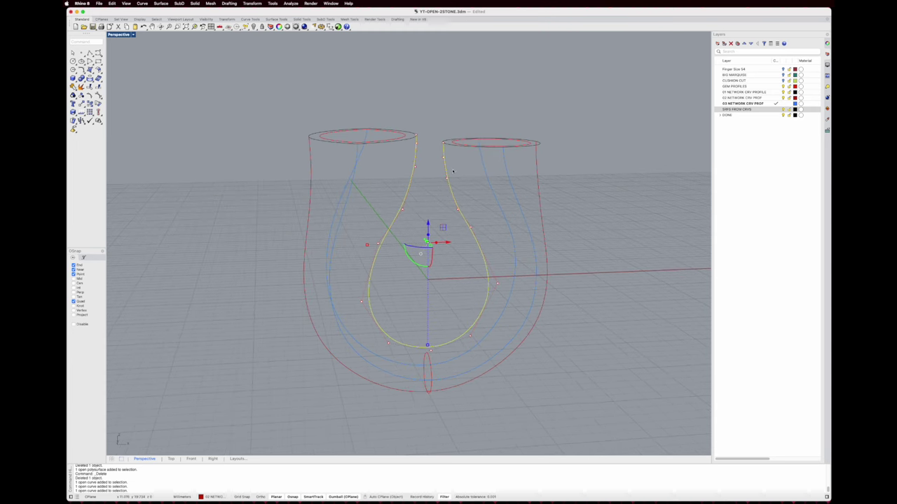
right_drag(510, 243, 243, 108)
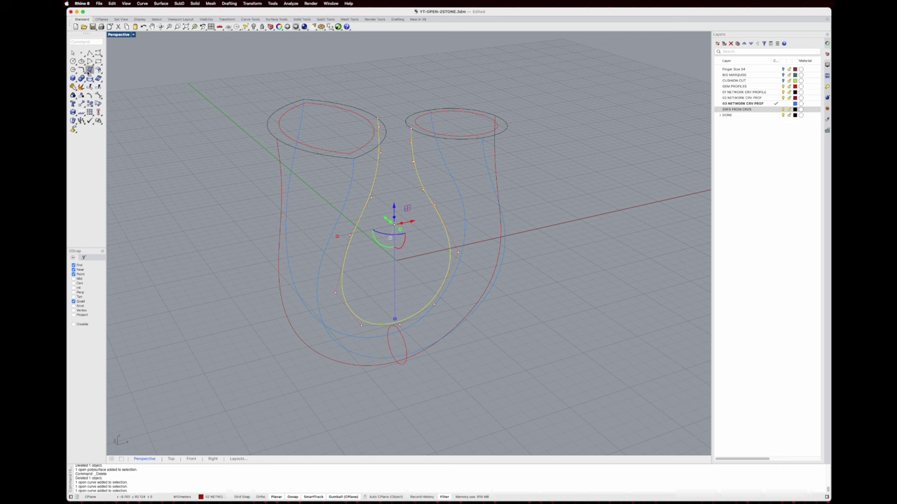
Start a network surface and make SRFS FROM CRVS the current layer
click(90, 78)
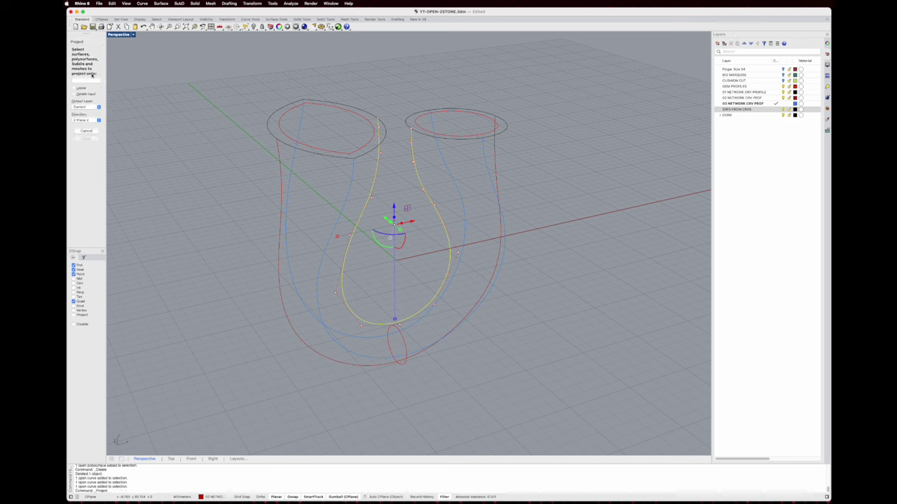
click(87, 131)
click(94, 74)
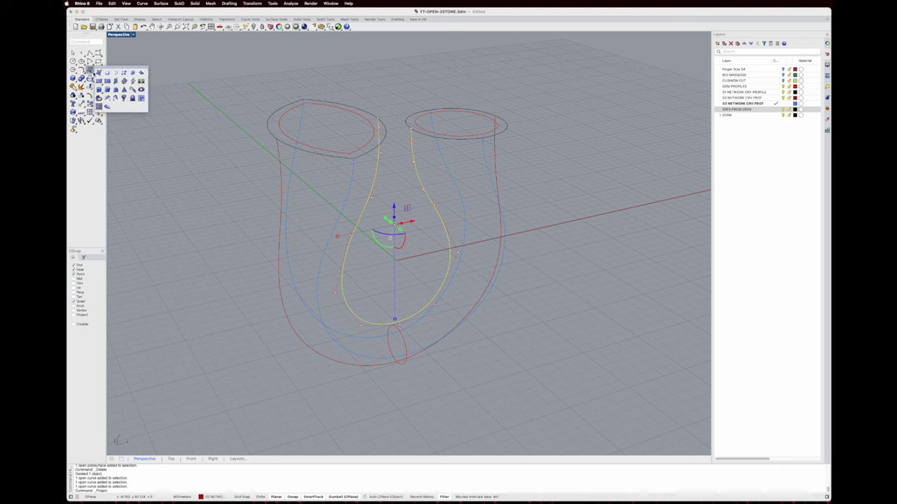
click(115, 74)
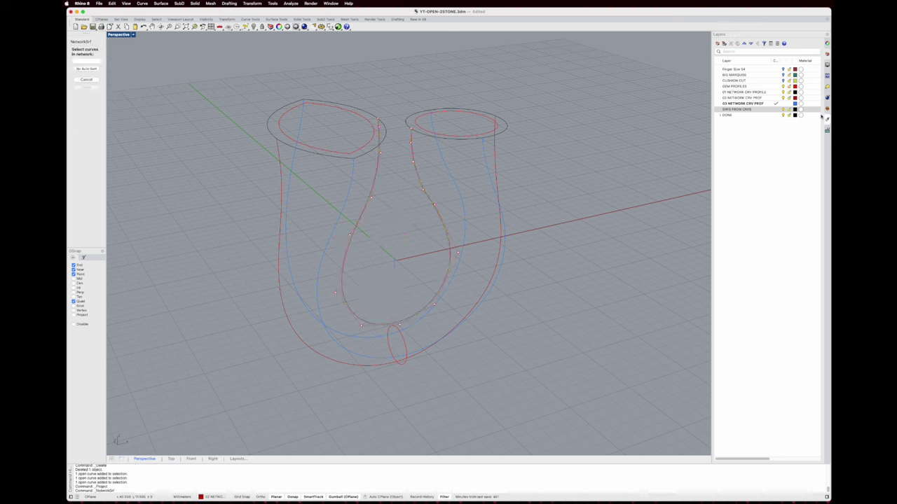
click(776, 110)
Build the ring's inner network surface from the facing rim halves, the two blue side curves and the inner rail, using Position edge matching
click(363, 155)
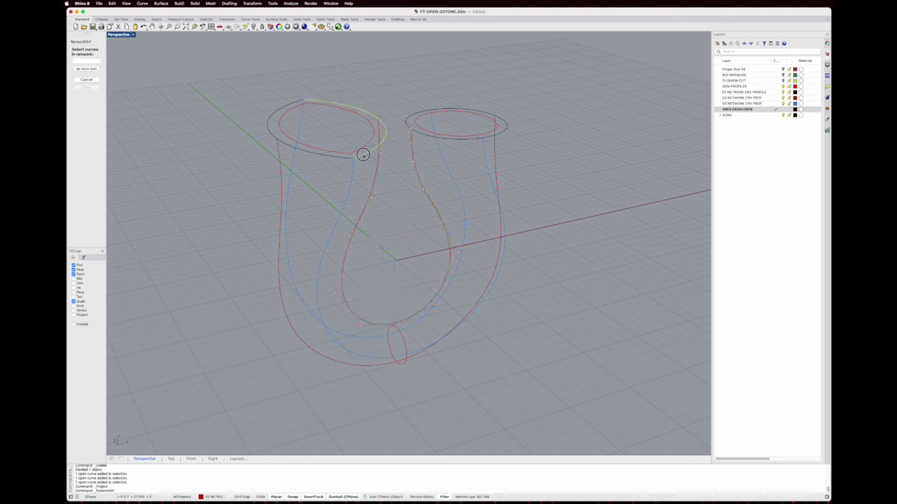
click(428, 138)
right_drag(428, 138, 436, 285)
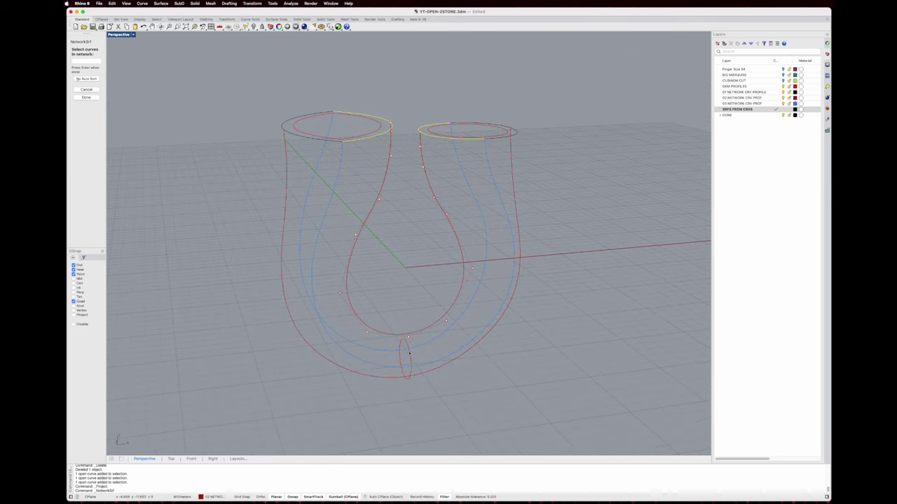
click(482, 160)
click(459, 162)
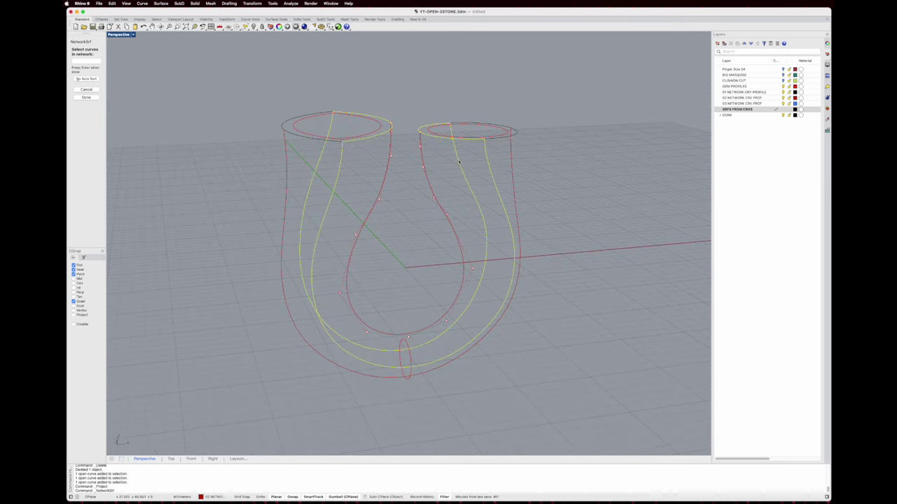
click(428, 177)
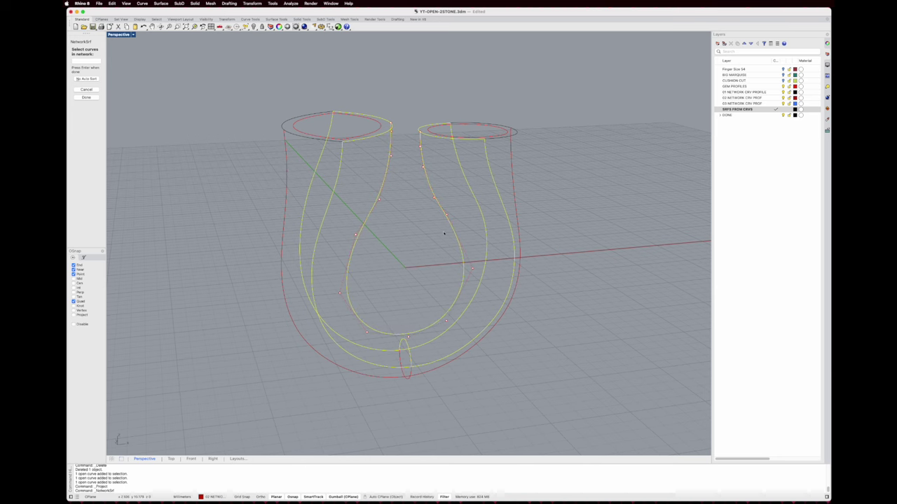
right_drag(396, 232, 415, 211)
key(Return)
drag(703, 366, 675, 338)
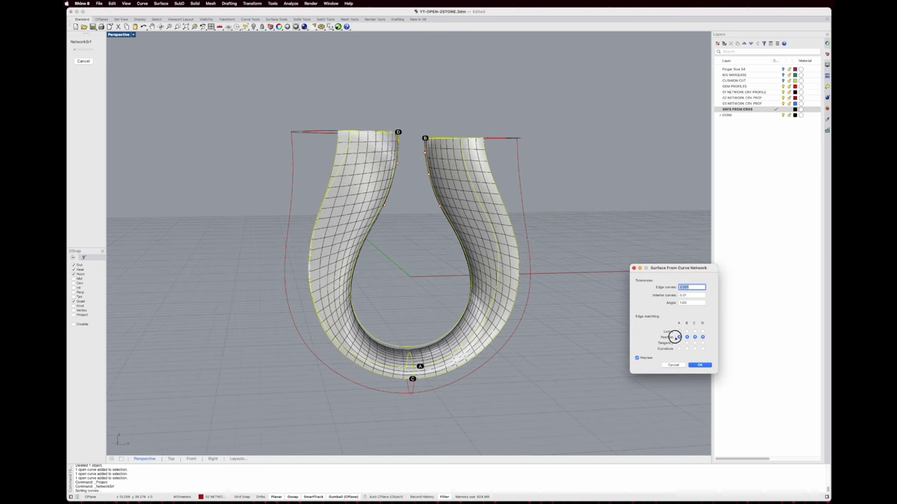
click(699, 365)
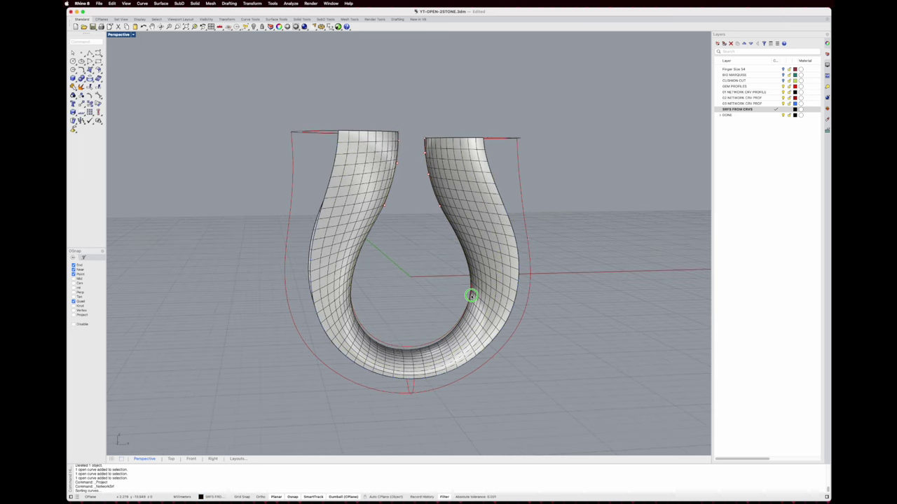
Build the outer network surface from the outer rim halves, the inner surface's two side edges and the outer rail, using Position matching
right_drag(472, 294, 516, 252)
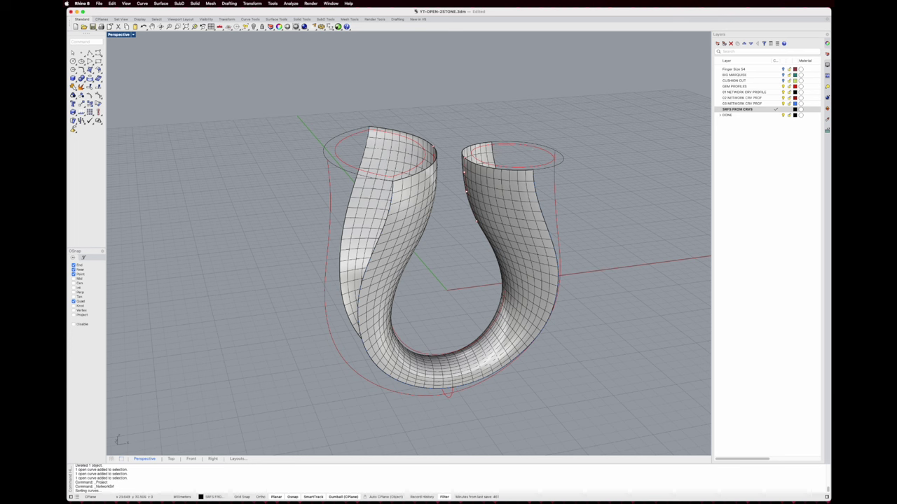
key(Return)
click(341, 169)
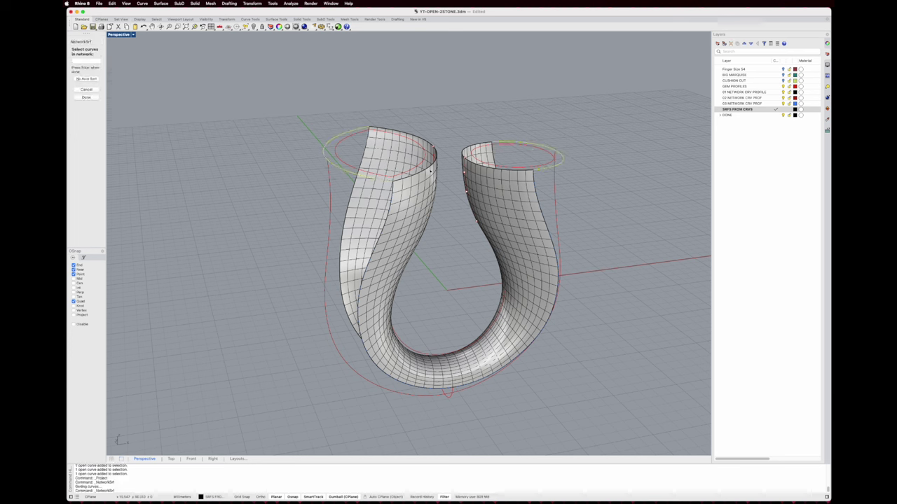
click(391, 206)
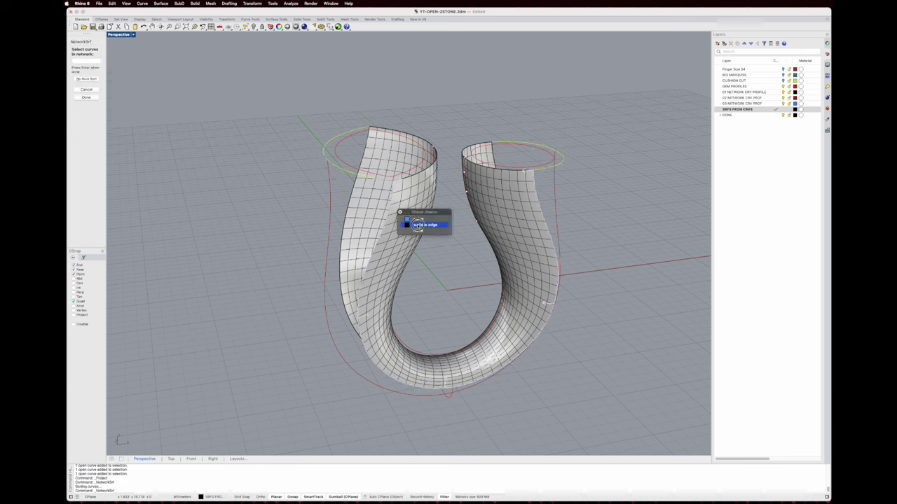
click(424, 225)
click(349, 215)
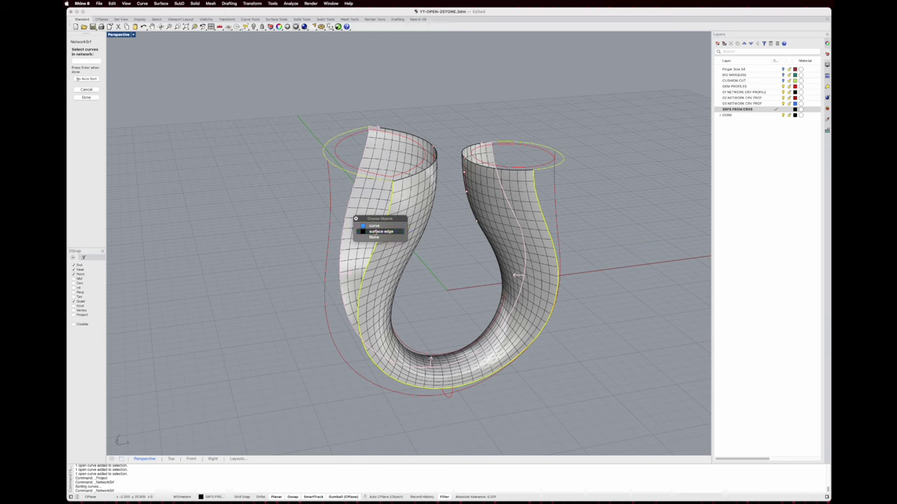
click(374, 231)
click(327, 259)
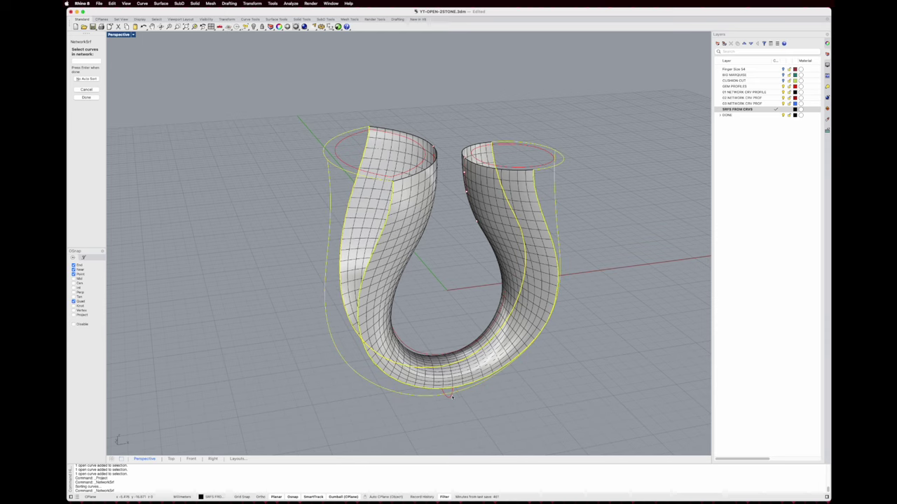
key(Return)
right_drag(504, 279, 413, 281)
scroll(420, 282, up, 2)
click(695, 365)
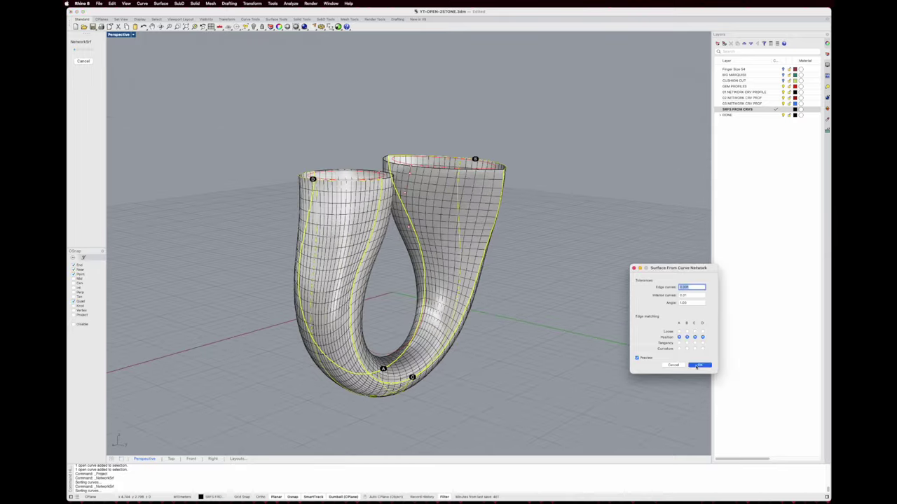
Join the inner and outer network surfaces into one polysurface
right_drag(365, 193, 469, 145)
click(443, 204)
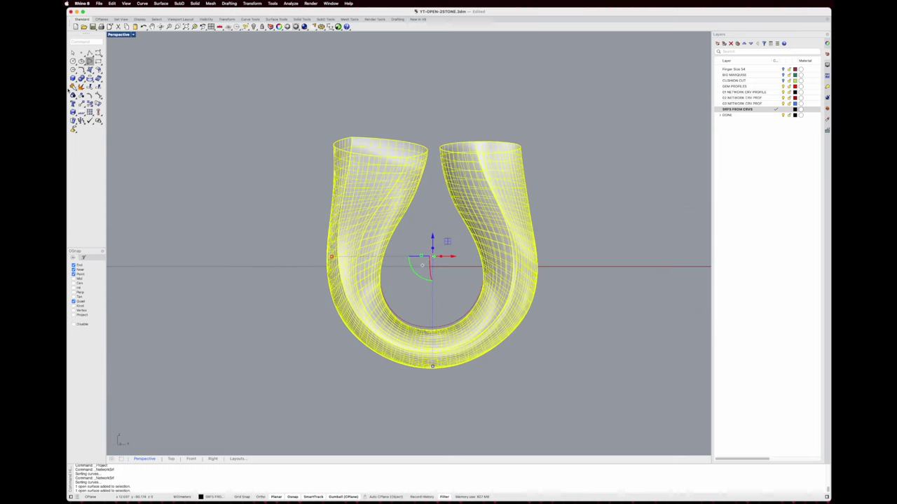
click(73, 78)
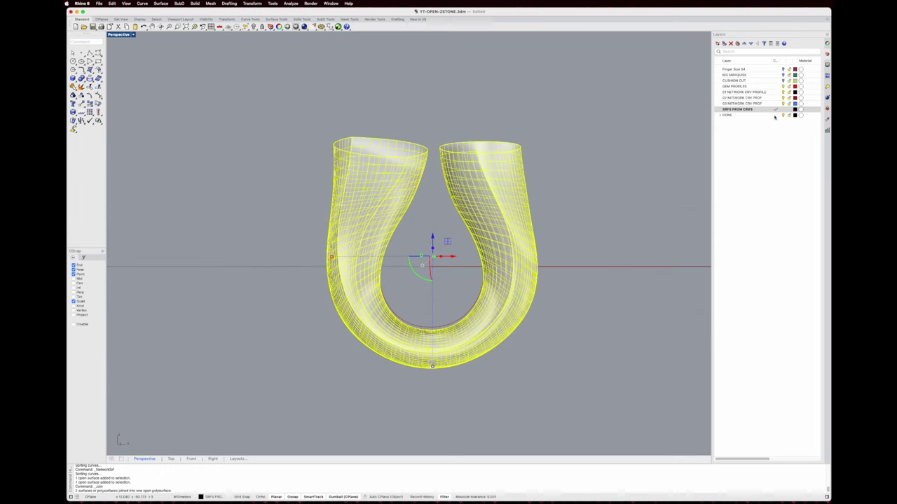
Change the SRFS FROM CRVS layer colour to a muted pink
click(795, 110)
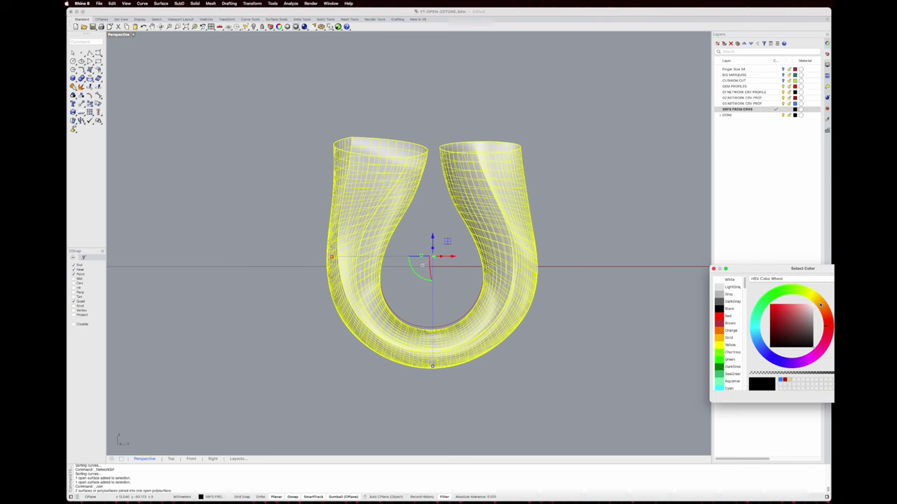
click(826, 339)
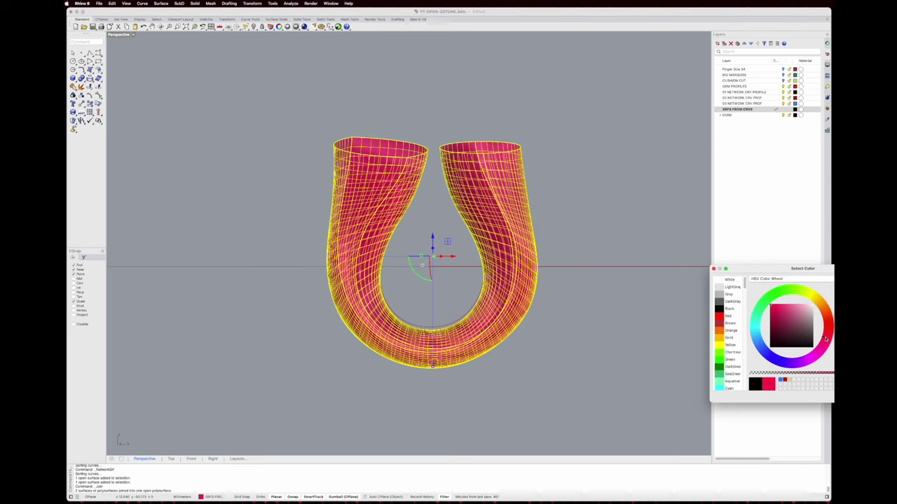
drag(788, 318, 783, 320)
click(797, 323)
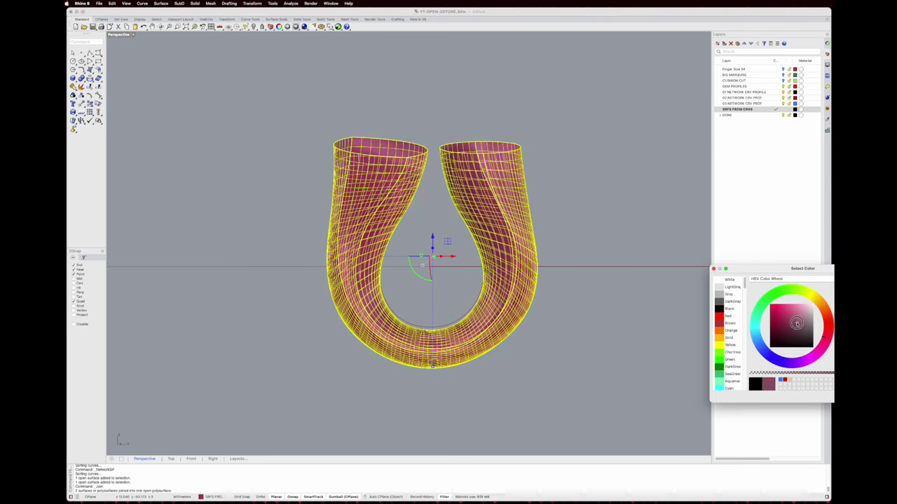
click(796, 317)
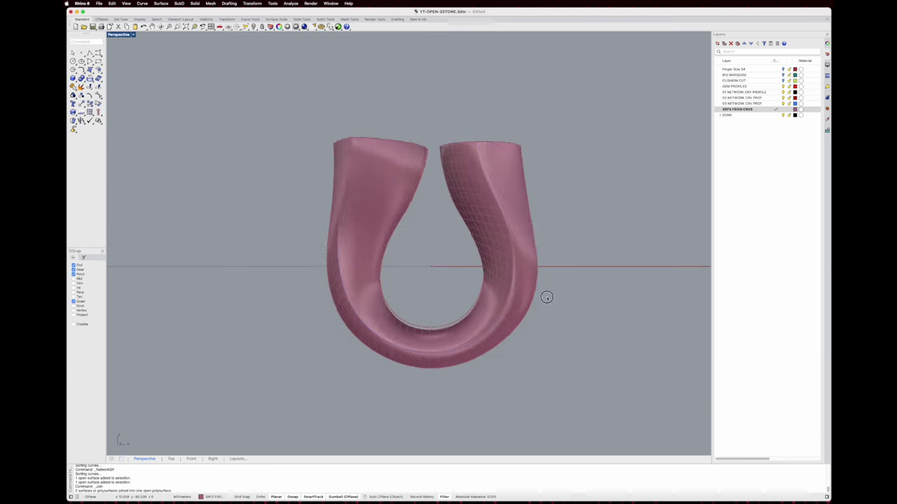
Try to cap the open ends of the joined ring polysurface
mouse_move(546, 297)
right_down()
mouse_move(528, 304)
mouse_move(414, 203)
mouse_move(426, 206)
right_up()
scroll(414, 203, up, 2)
click(411, 219)
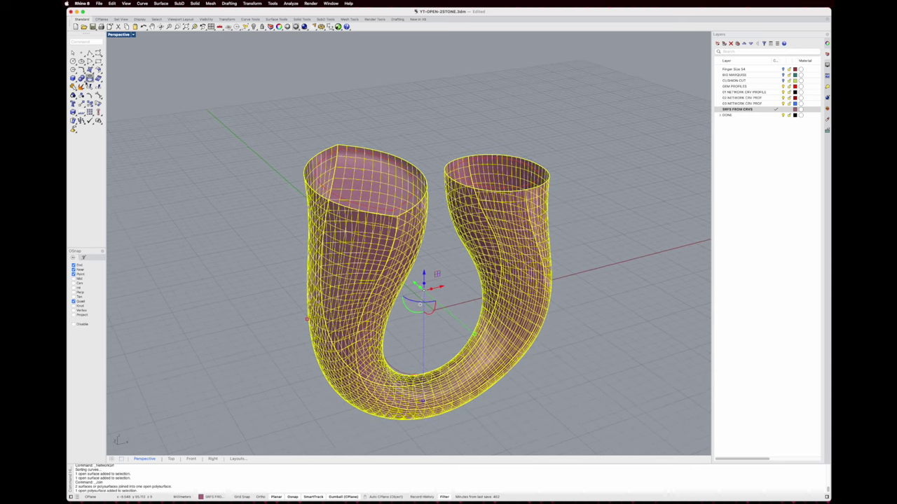
click(82, 78)
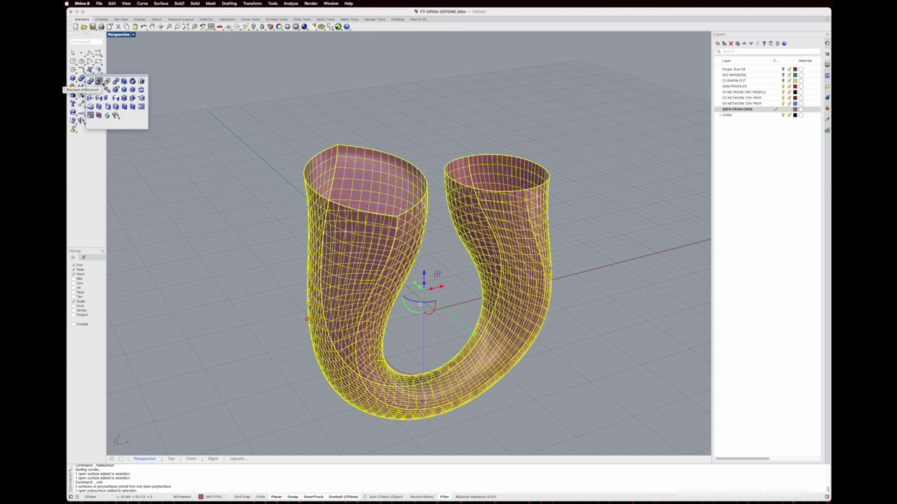
click(141, 82)
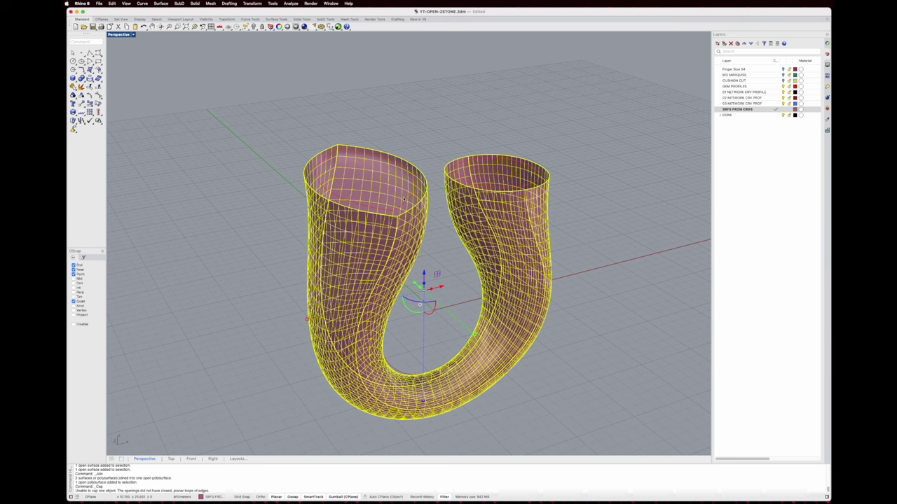
shift+right_drag(404, 199, 401, 189)
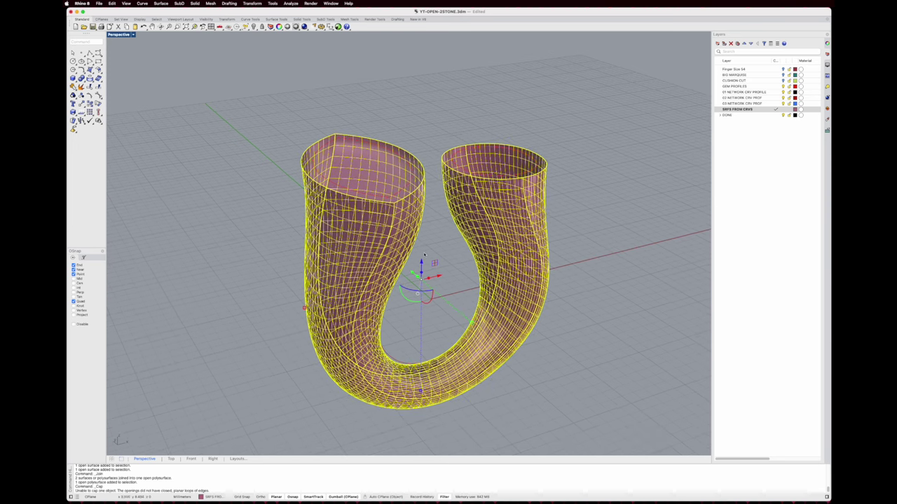
scroll(424, 255, up, 4)
right_drag(424, 256, 433, 226)
scroll(436, 244, down, 4)
click(435, 228)
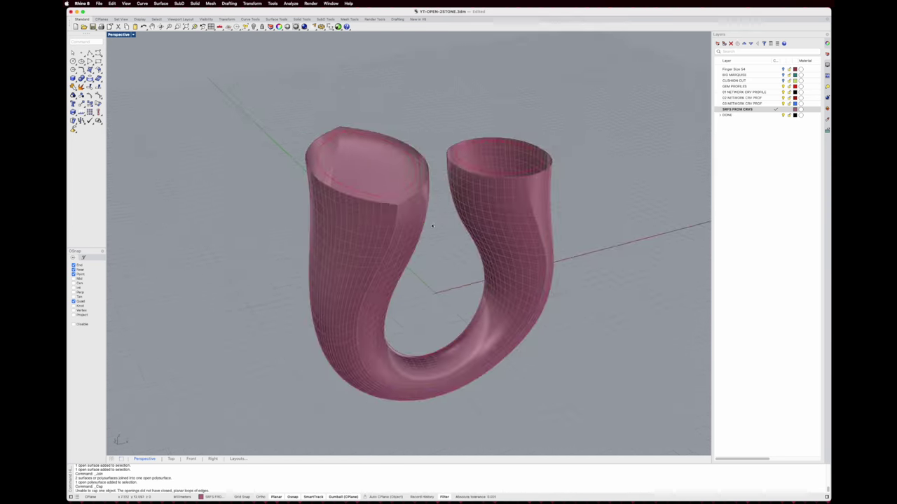
Run Show Edges on the ring polysurface, limit the analysis to naked edges and zoom to them
scroll(432, 226, up, 3)
click(393, 210)
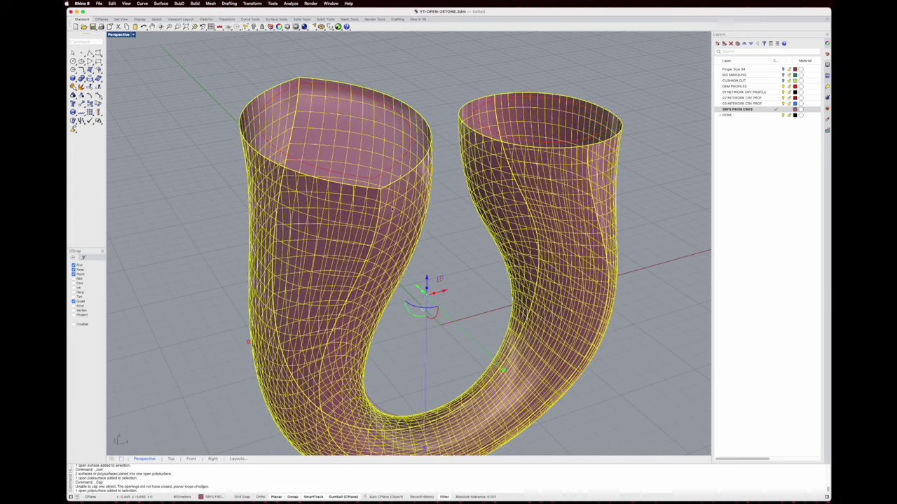
click(296, 3)
mouse_move(303, 95)
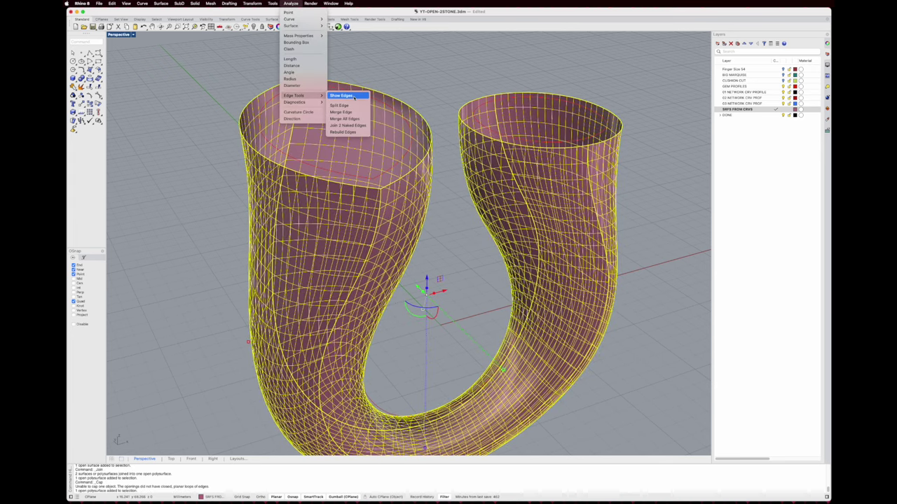
click(346, 96)
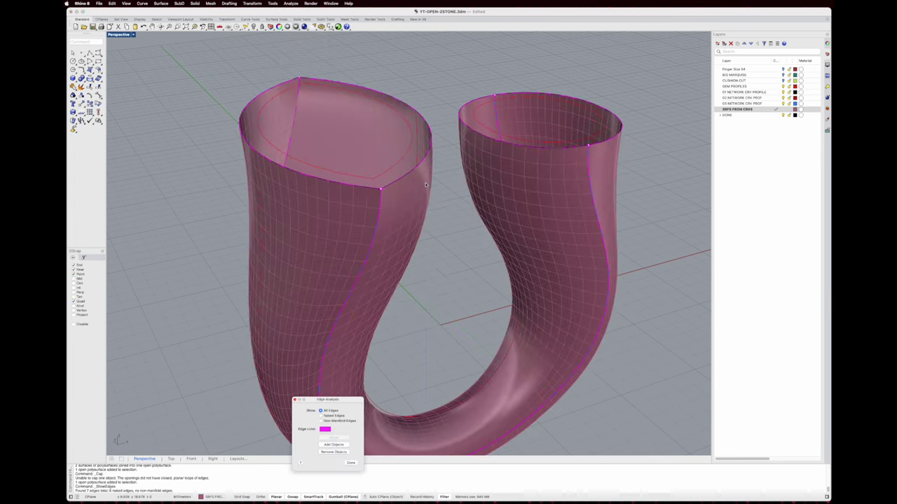
click(323, 416)
click(334, 437)
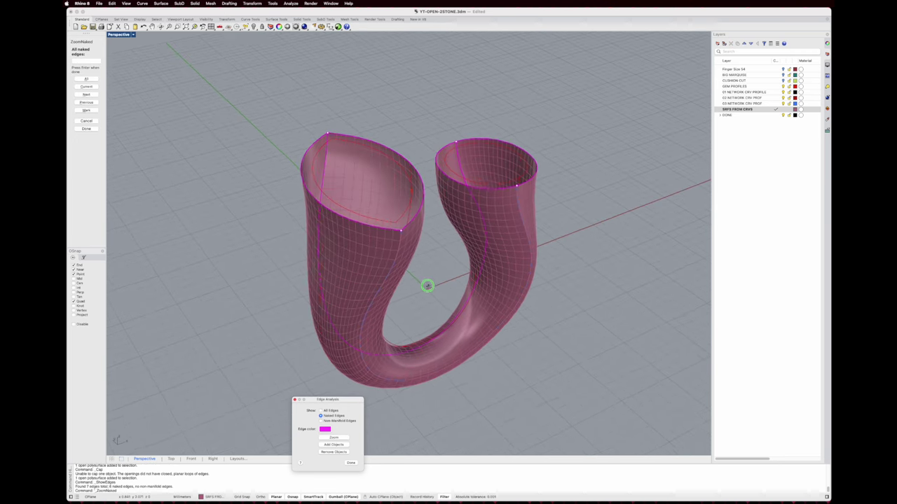
Examine the naked edges along the side seams and around both rims, and close the edge analysis
scroll(448, 195, up, 5)
right_drag(409, 260, 420, 219)
scroll(481, 218, up, 5)
scroll(481, 217, up, 5)
scroll(498, 215, down, 10)
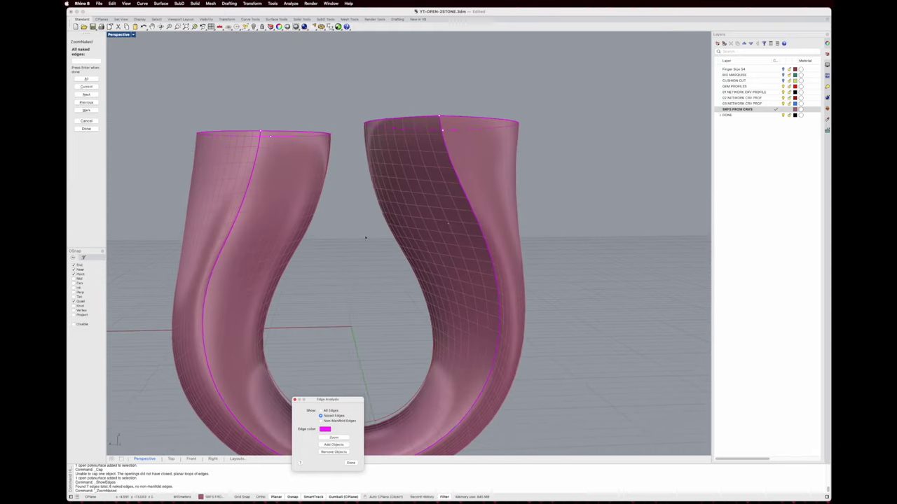
right_drag(365, 238, 342, 390)
scroll(292, 225, up, 7)
scroll(345, 222, down, 8)
click(352, 462)
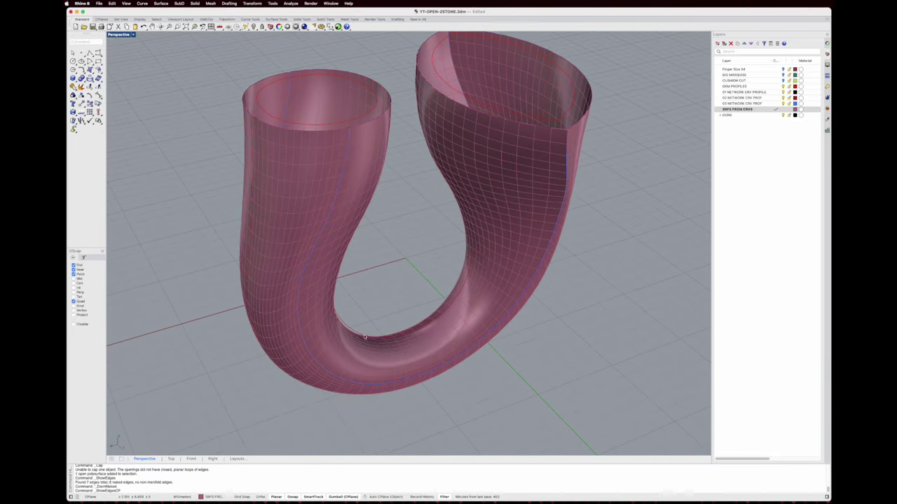
Select the ring polysurface and check the flatness of both top rims in the Front and Perspective views
shift+right_drag(370, 248, 378, 286)
click(361, 170)
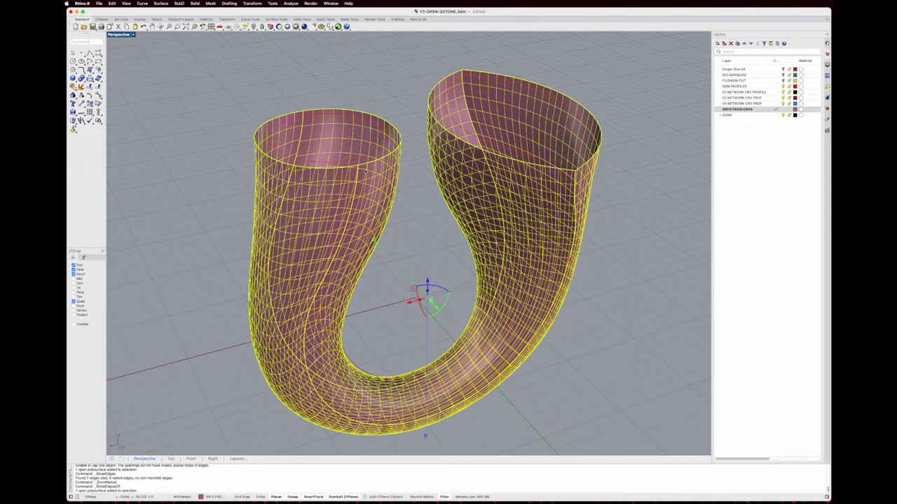
scroll(361, 169, up, 3)
right_drag(224, 136, 225, 102)
double_click(119, 34)
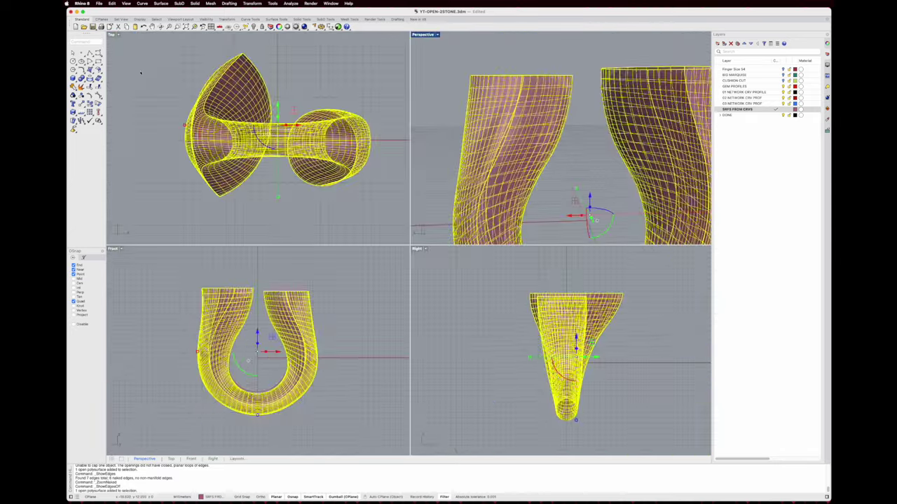
scroll(308, 298, up, 8)
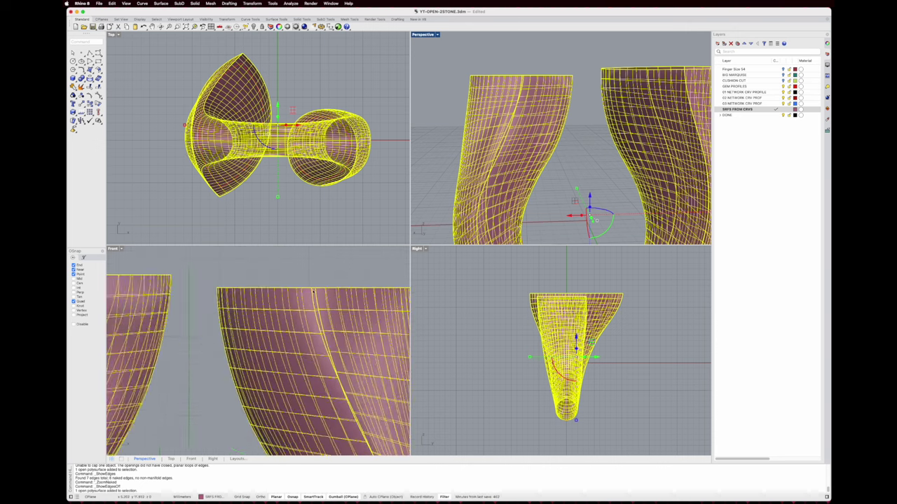
scroll(306, 295, down, 2)
scroll(215, 286, up, 10)
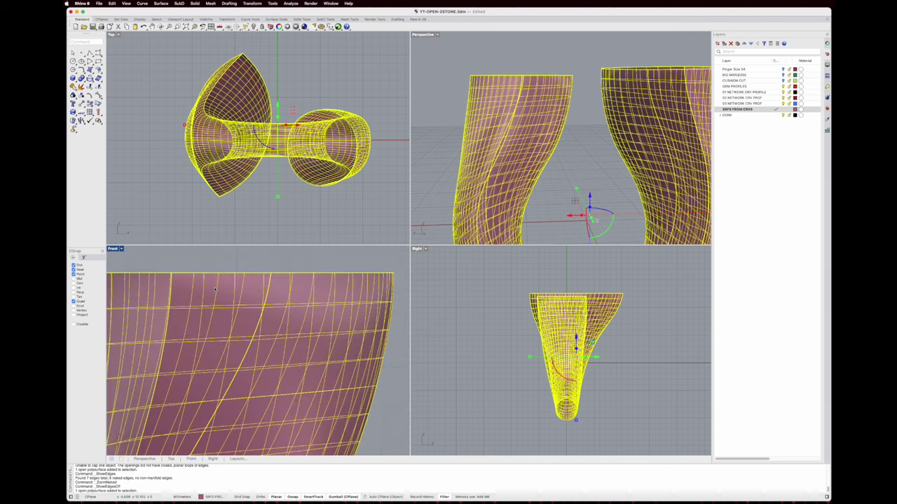
scroll(214, 290, down, 10)
scroll(214, 290, down, 5)
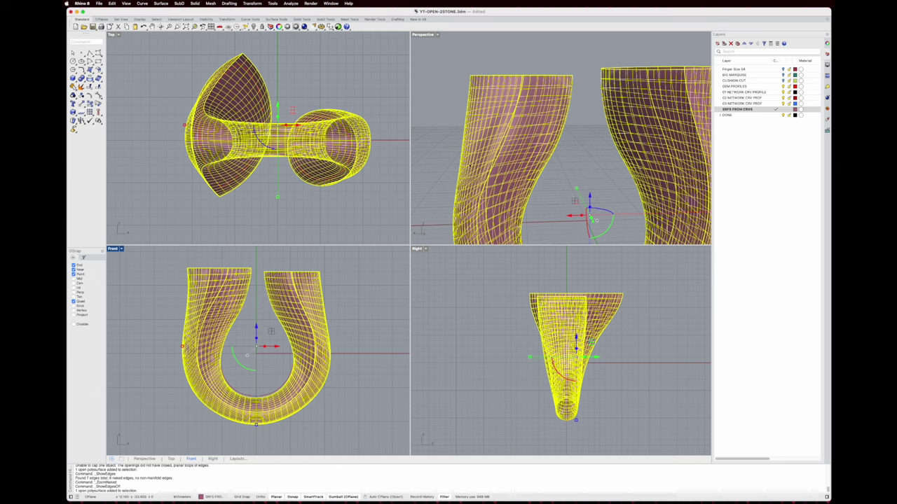
right_drag(547, 196, 566, 164)
double_click(422, 34)
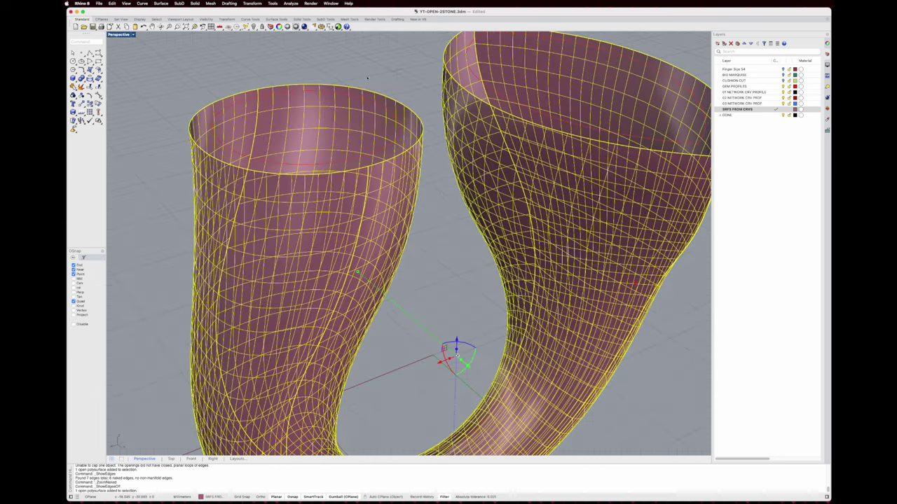
Try to join the open ring polysurface with any remaining surfaces
click(122, 89)
key(super+a)
click(73, 87)
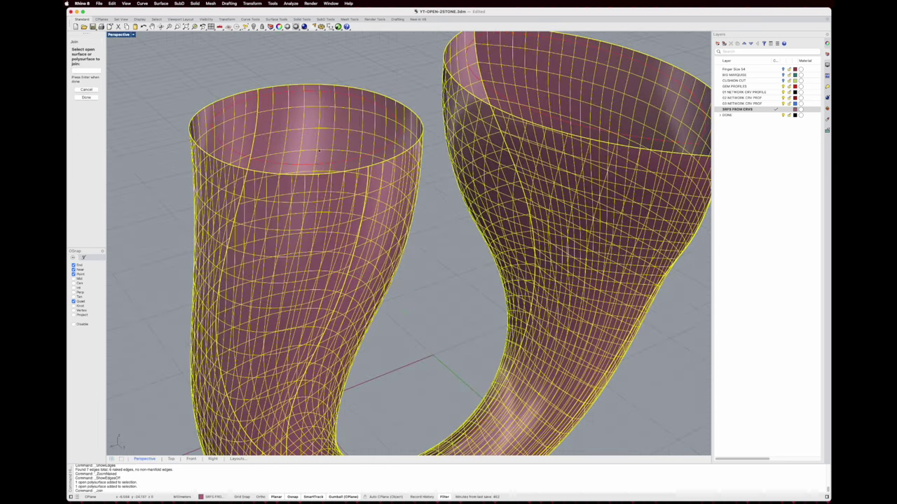
scroll(329, 148, down, 5)
right_drag(353, 139, 352, 138)
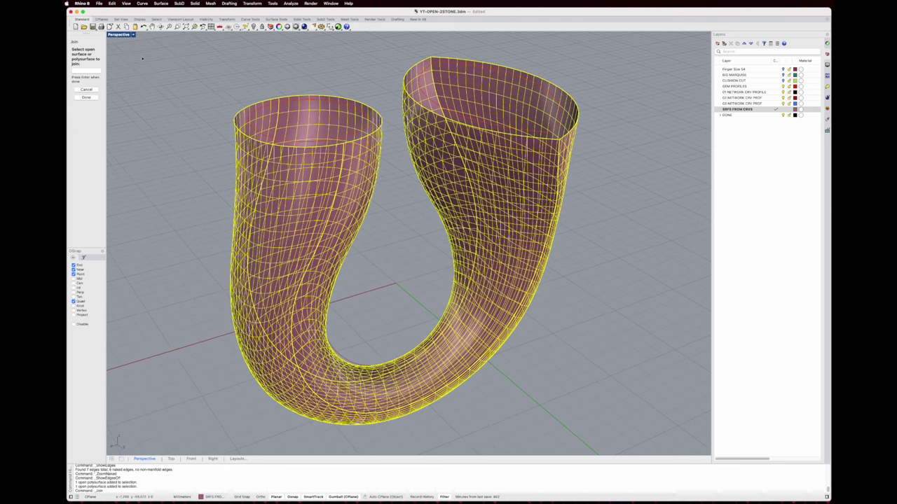
shift+right_drag(204, 60, 204, 86)
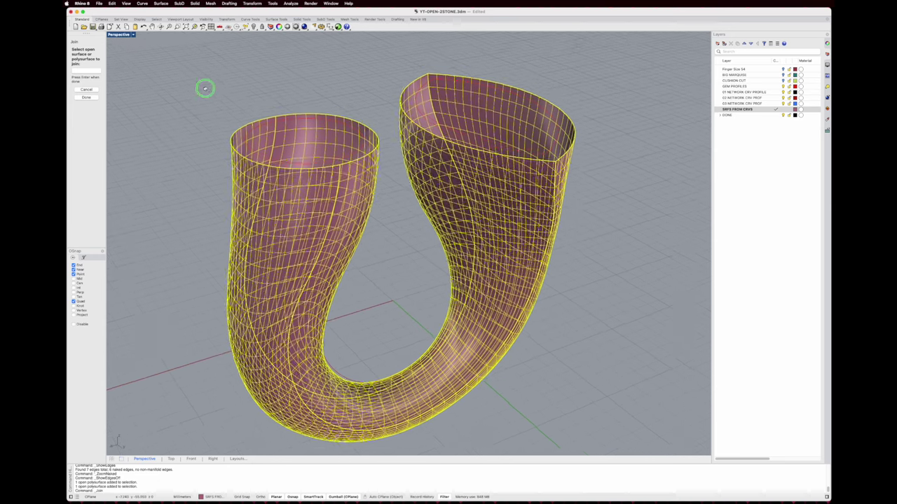
key(Return)
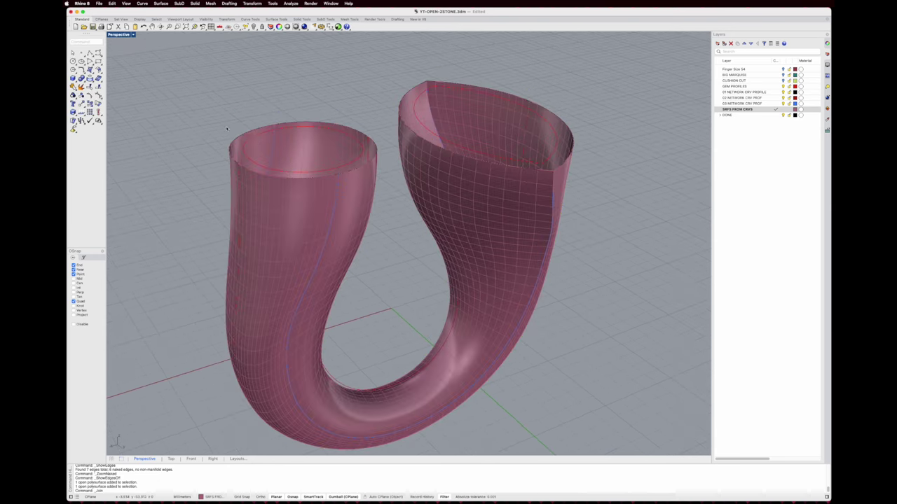
Join the two curves around the cushion-side rim into one closed curve
click(256, 130)
click(278, 141)
click(284, 125)
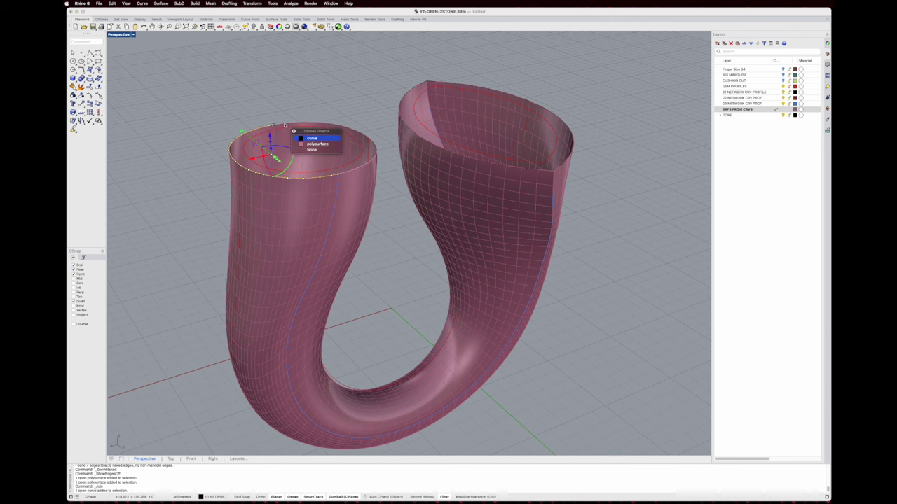
click(305, 139)
right_drag(323, 150, 310, 145)
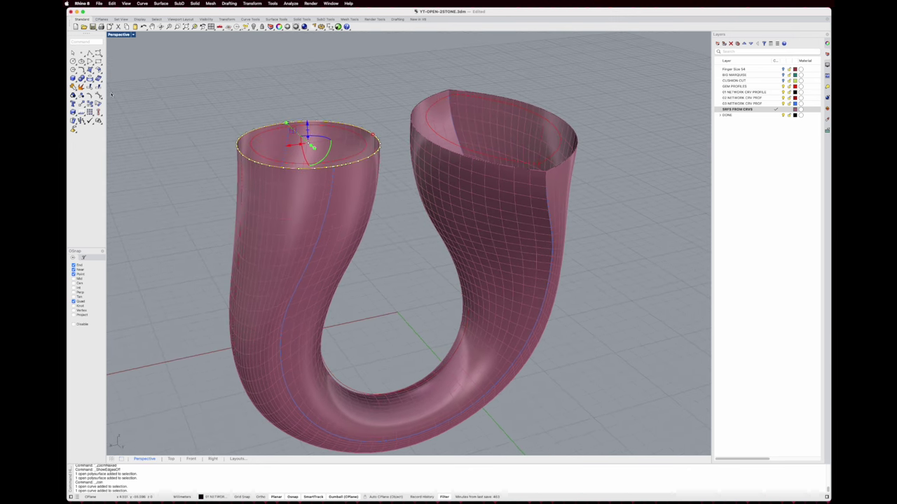
click(73, 86)
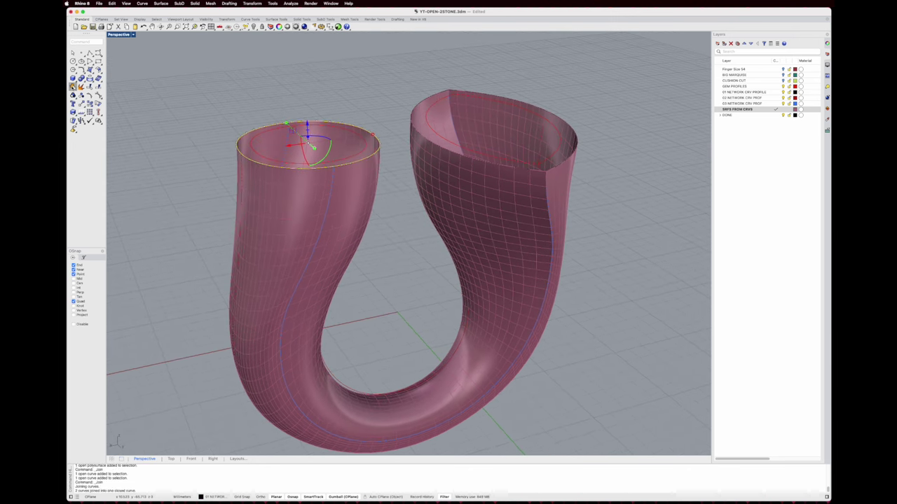
key(Escape)
Join the two curves around the marquise-side rim into one closed curve
click(484, 96)
click(506, 105)
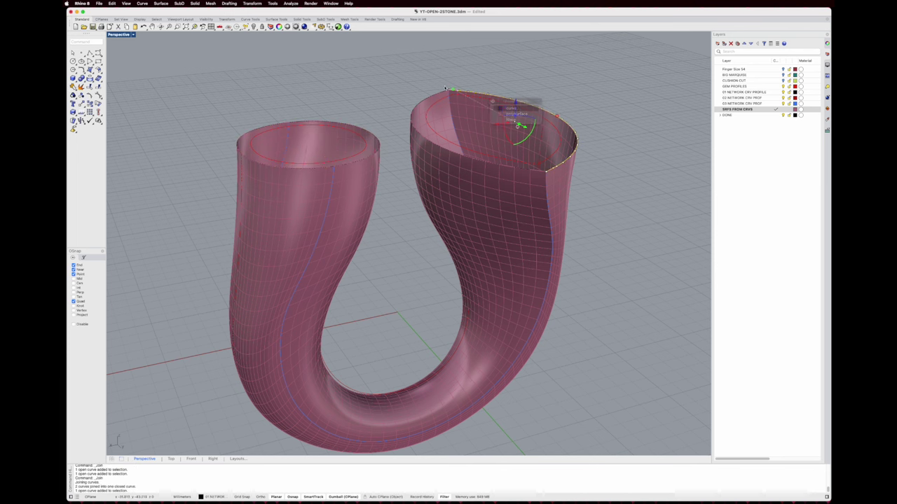
click(435, 96)
click(456, 110)
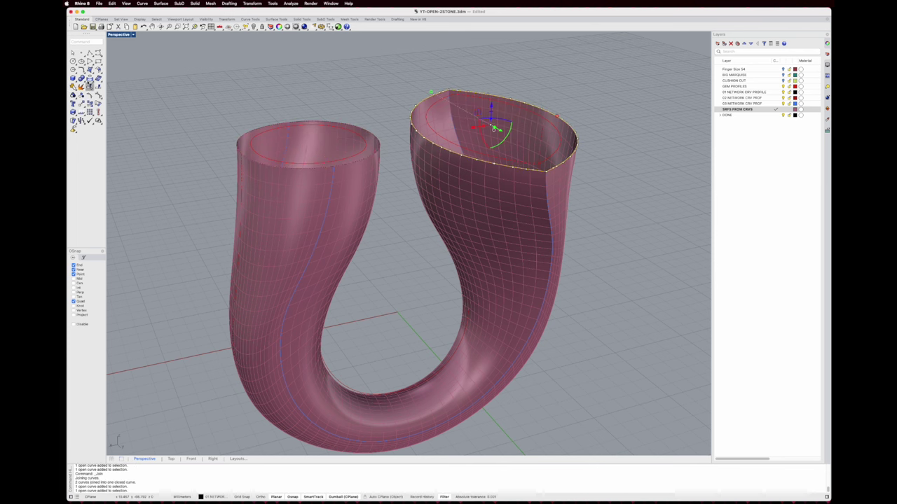
click(73, 86)
key(Escape)
Extrude the joined marquise rim curve straight up into a short closed collar
right_drag(469, 126, 481, 113)
click(481, 105)
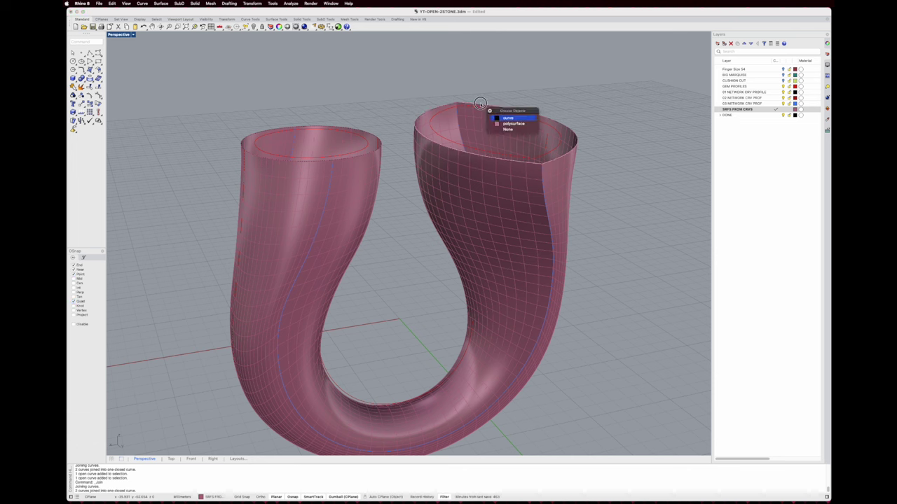
click(509, 118)
scroll(495, 122, up, 3)
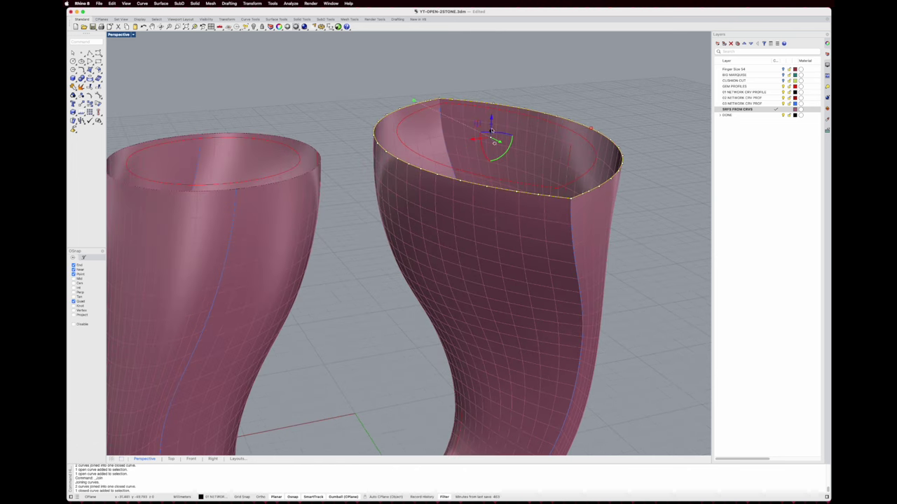
drag(491, 124, 492, 103)
Show the BIG MARQUISE layer and set the Perspective view to Ghosted display
click(783, 75)
scroll(586, 140, down, 5)
mouse_move(586, 140)
right_down()
mouse_move(554, 130)
mouse_move(573, 129)
right_up()
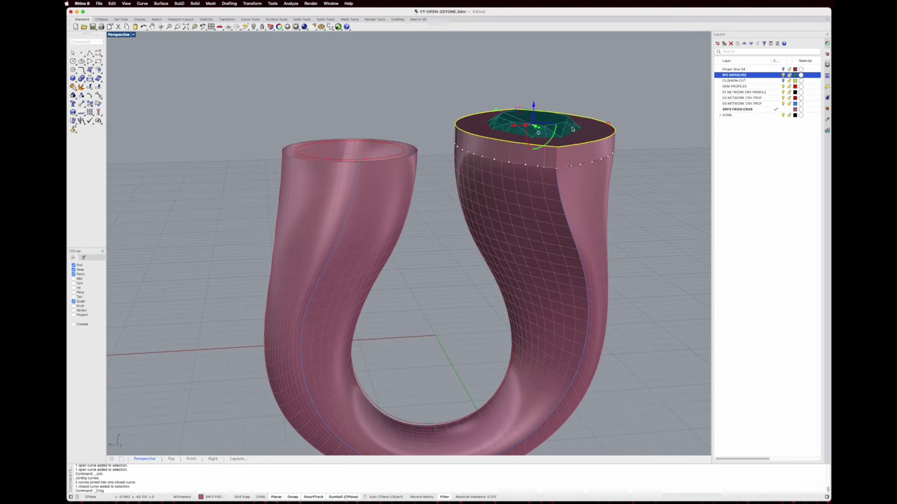
click(133, 34)
click(160, 73)
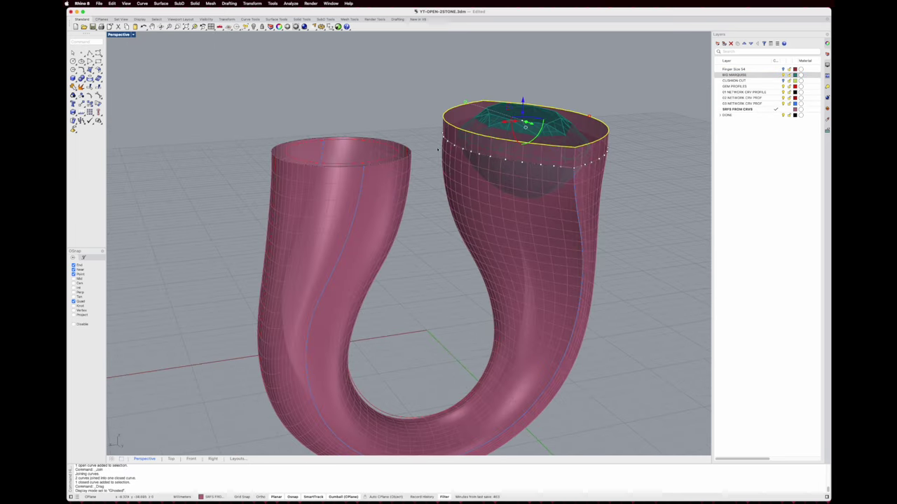
Try a slight upward adjustment of the marquise collar against the gem, and undo it
scroll(537, 145, up, 5)
right_drag(537, 145, 534, 103)
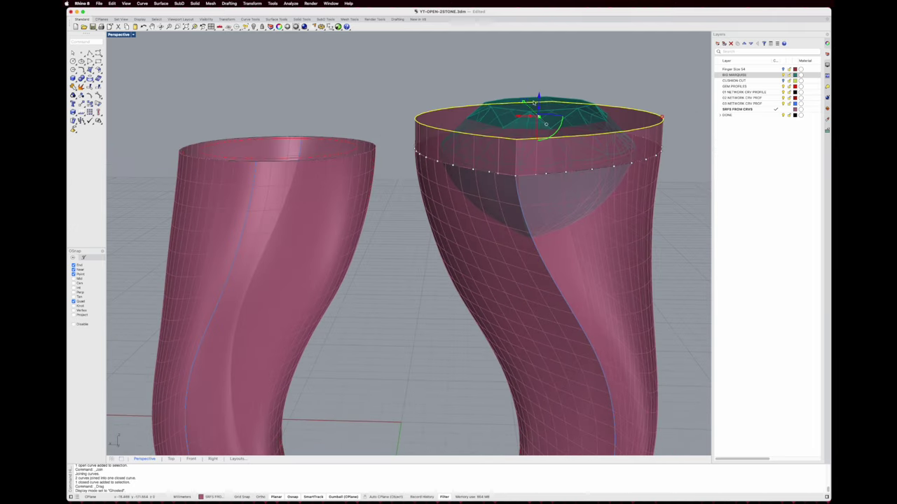
drag(539, 105, 541, 104)
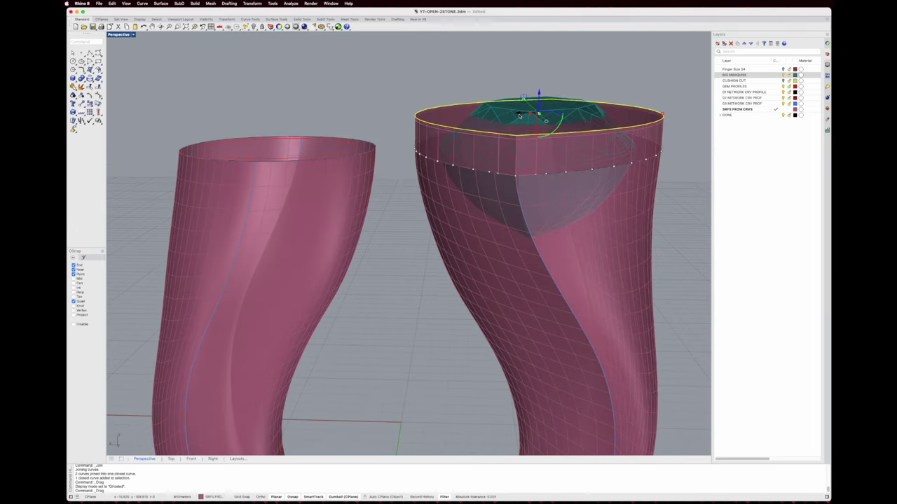
key(super+z)
key(super+z)
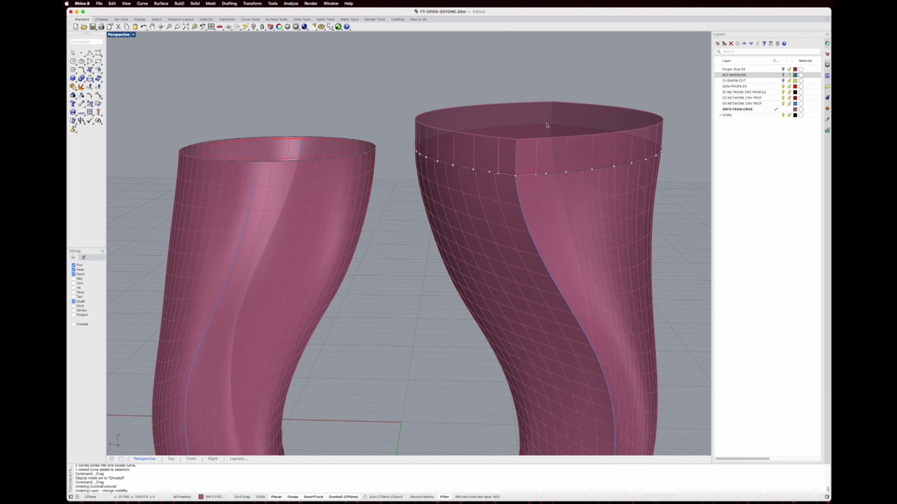
Show the BIG MARQUISE and CUSHION CUT gem layers
click(784, 75)
scroll(456, 134, down, 4)
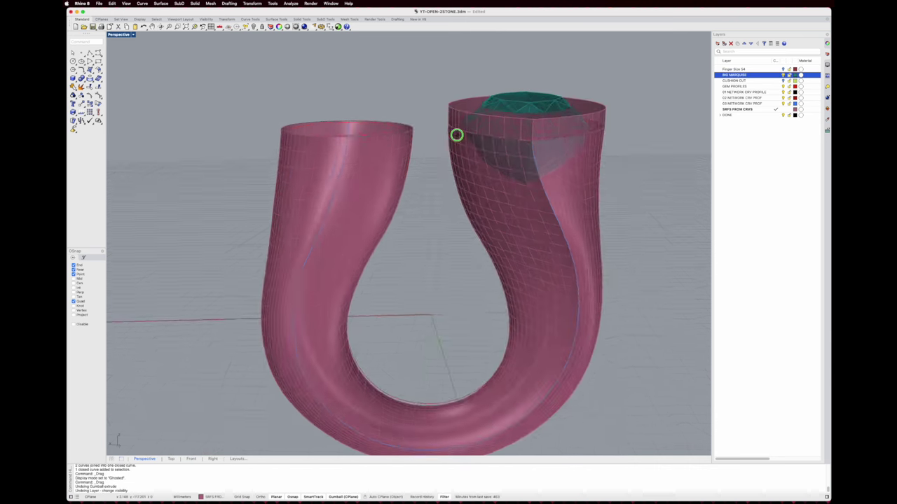
right_drag(456, 134, 515, 146)
scroll(276, 120, up, 4)
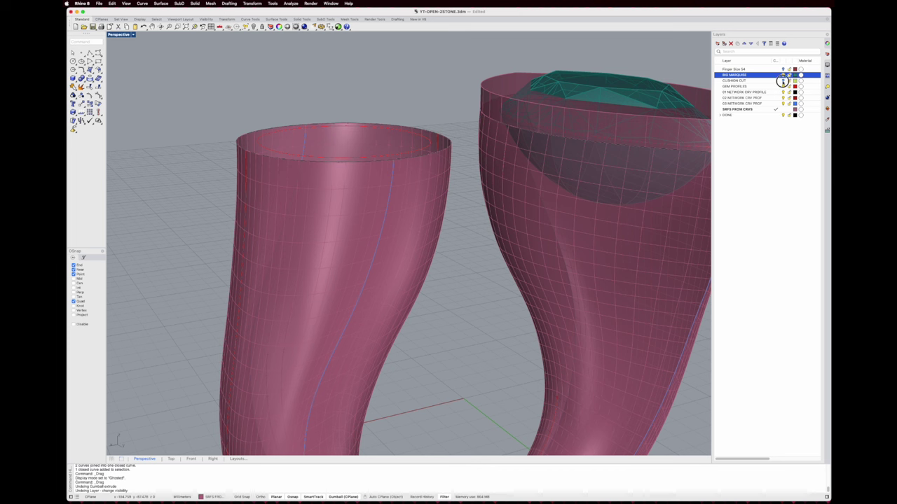
click(783, 80)
Extrude the joined cushion rim curve straight up into a short closed collar around the cushion gem
click(445, 138)
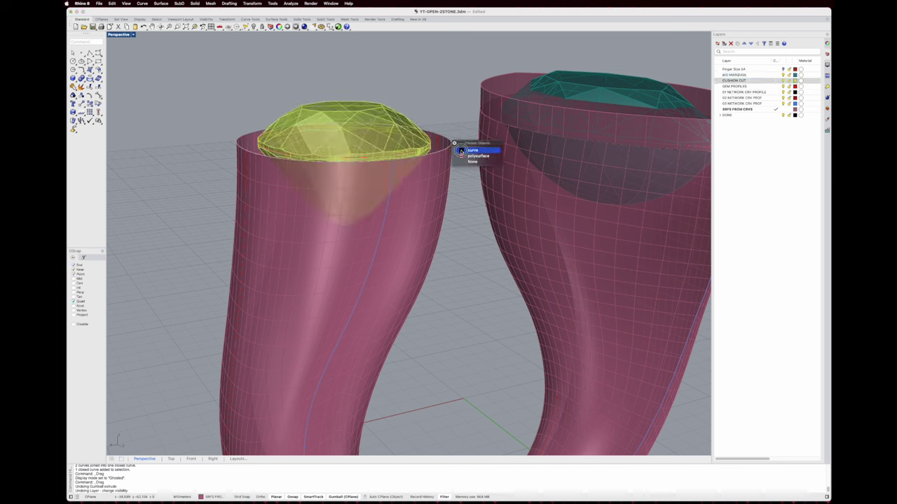
click(465, 147)
drag(342, 133, 341, 103)
drag(342, 134, 343, 112)
click(413, 84)
Check both gems inside their extruded collars and hide the BIG MARQUISE and CUSHION CUT layers
scroll(414, 85, down, 5)
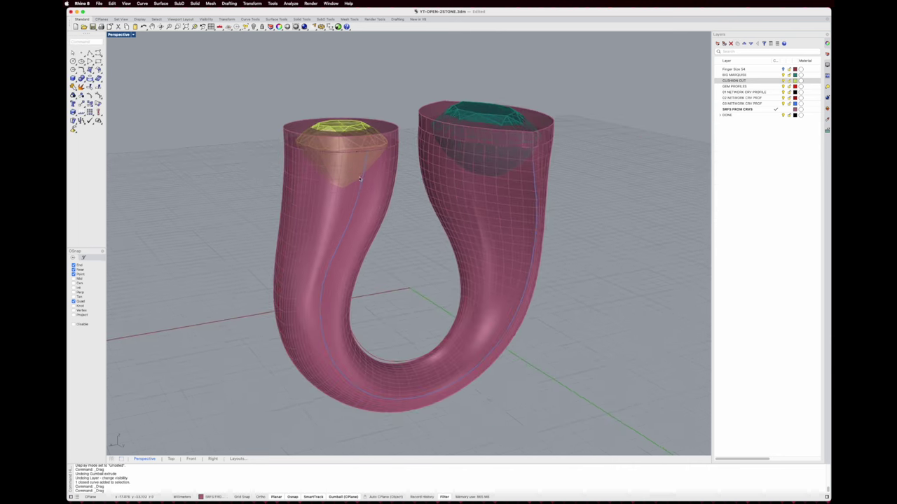
right_drag(414, 88, 429, 153)
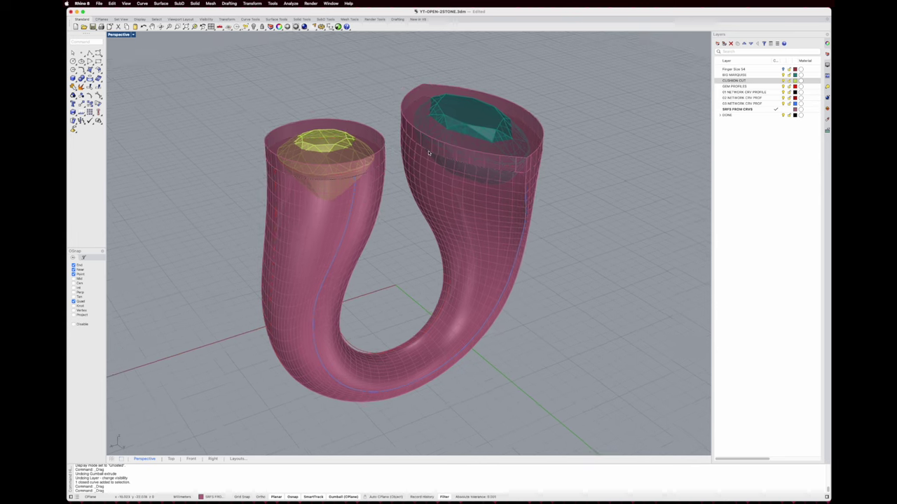
click(782, 74)
click(782, 80)
Hide both closed collar extrusions above the ring's rims
scroll(475, 98, up, 5)
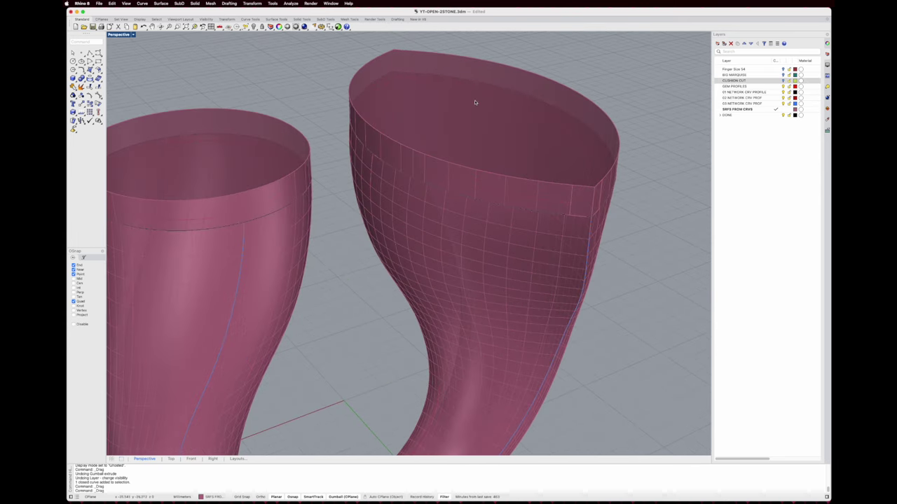
click(480, 81)
right_drag(546, 149, 503, 170)
scroll(475, 163, down, 7)
click(362, 149)
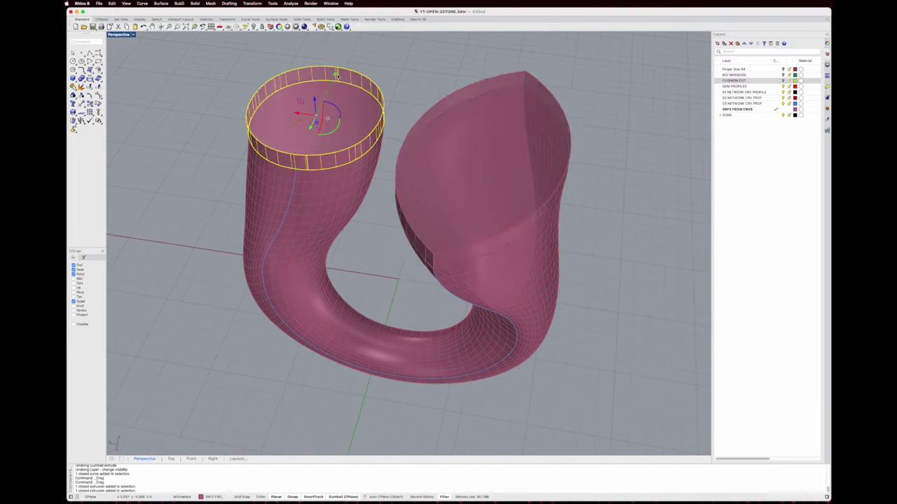
scroll(355, 144, up, 4)
right_drag(356, 145, 375, 126)
shift+click(477, 105)
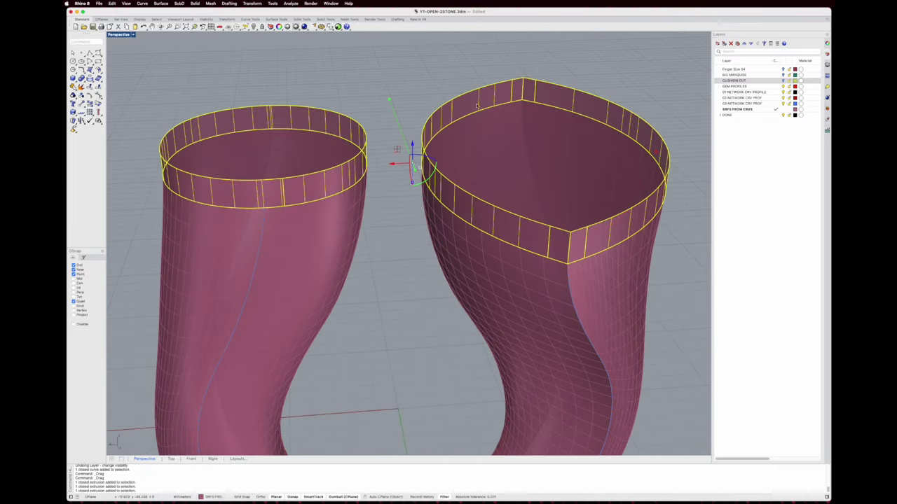
click(254, 28)
Set the Perspective view to Shaded display and bring back the two hidden collar extrusions
right_drag(449, 191, 492, 203)
click(132, 35)
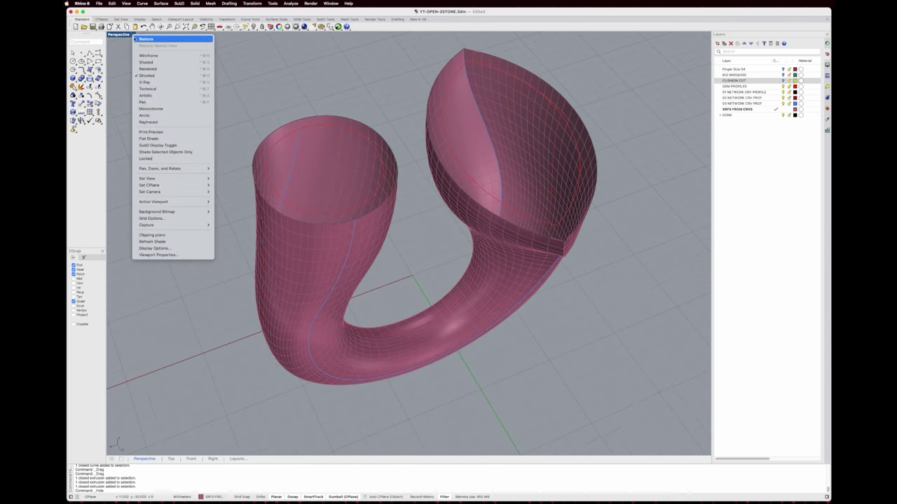
click(169, 64)
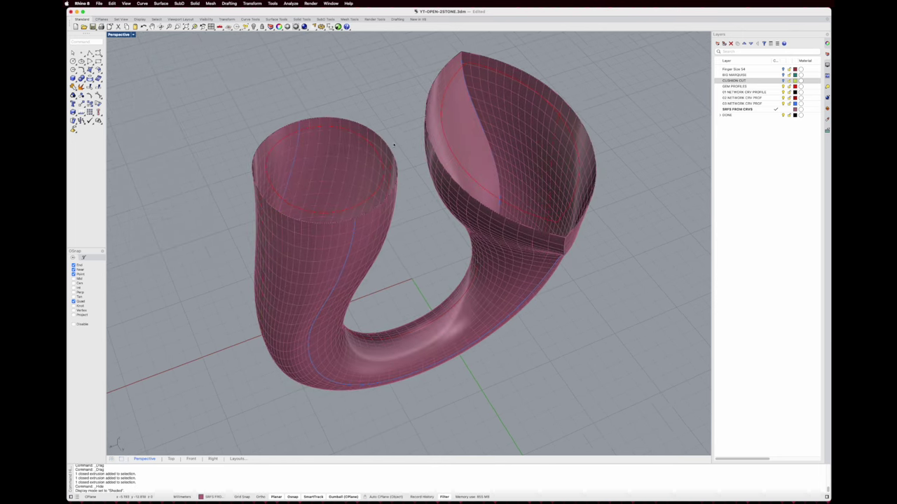
right_drag(377, 139, 366, 88)
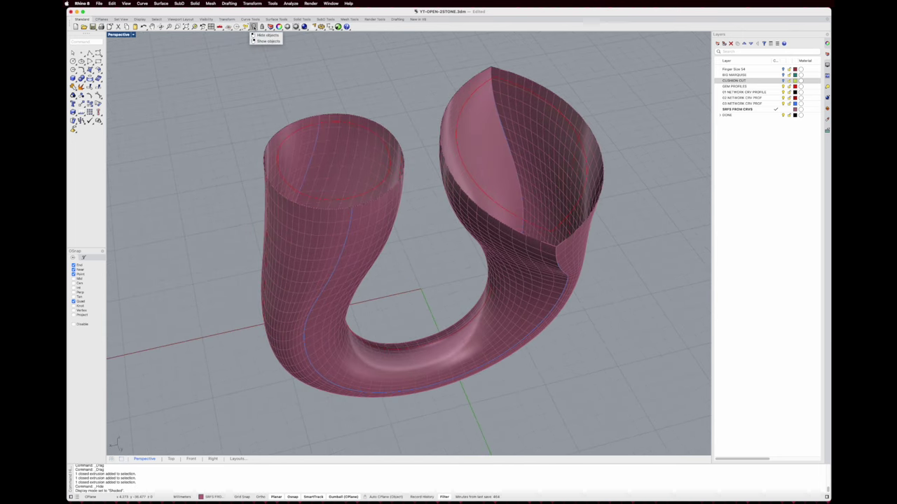
right_click(254, 28)
Explode both closed collar extrusions into separate surfaces
right_drag(408, 144, 463, 111)
click(383, 146)
scroll(498, 137, up, 4)
shift+click(497, 136)
click(81, 87)
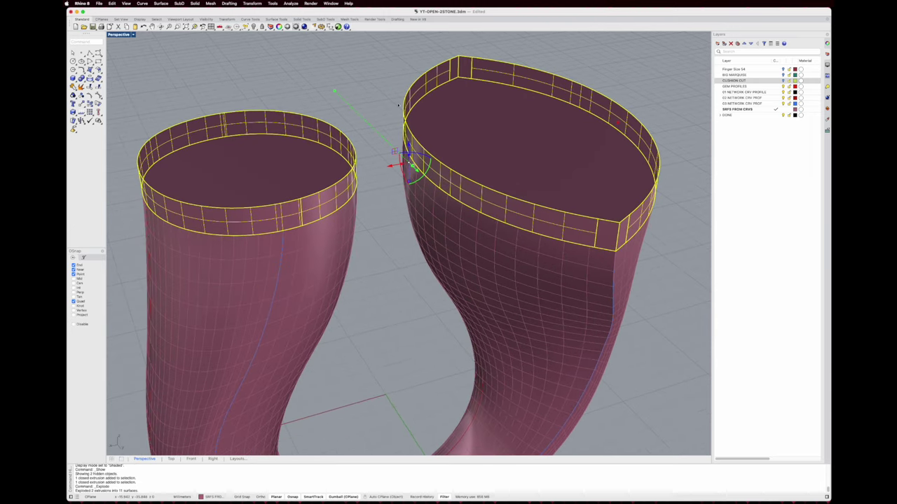
Hide the flat top surfaces of the cushion and marquise collars
click(385, 94)
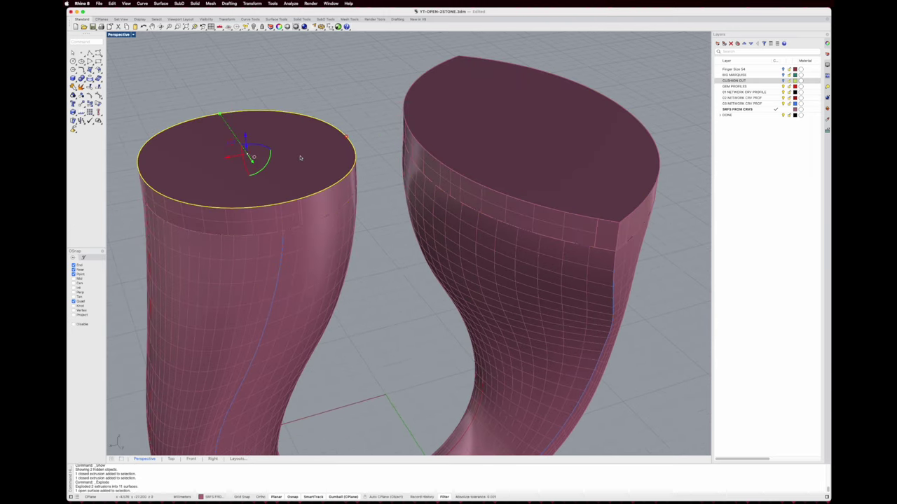
shift+click(470, 142)
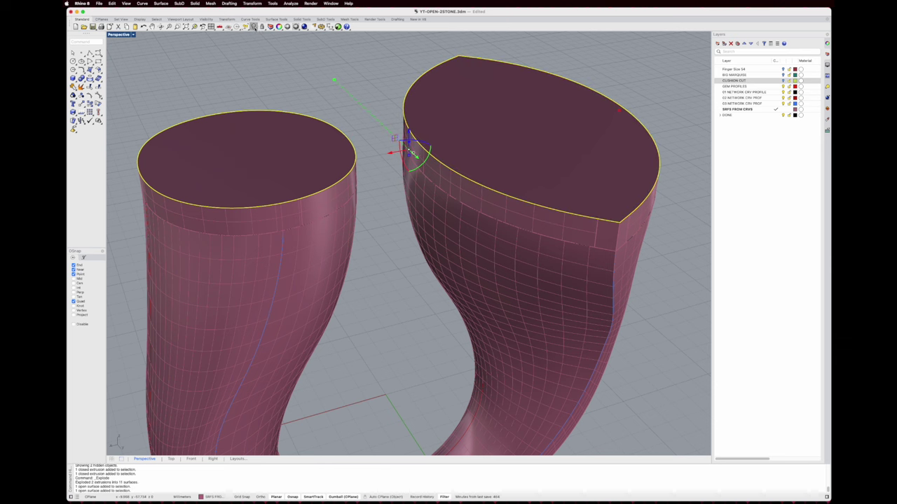
click(255, 28)
Delete the flat bottom surfaces inside the cushion and marquise collars
right_drag(336, 192, 339, 210)
click(302, 162)
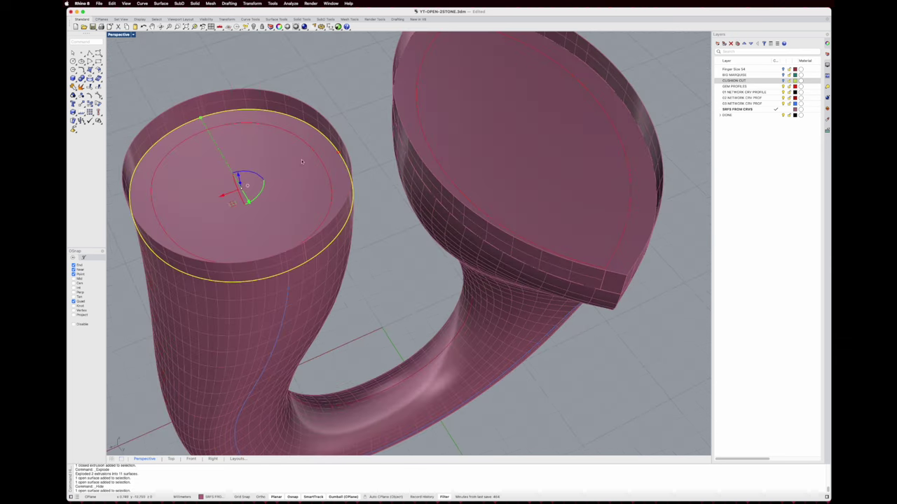
shift+click(519, 136)
scroll(519, 137, down, 4)
scroll(520, 160, up, 2)
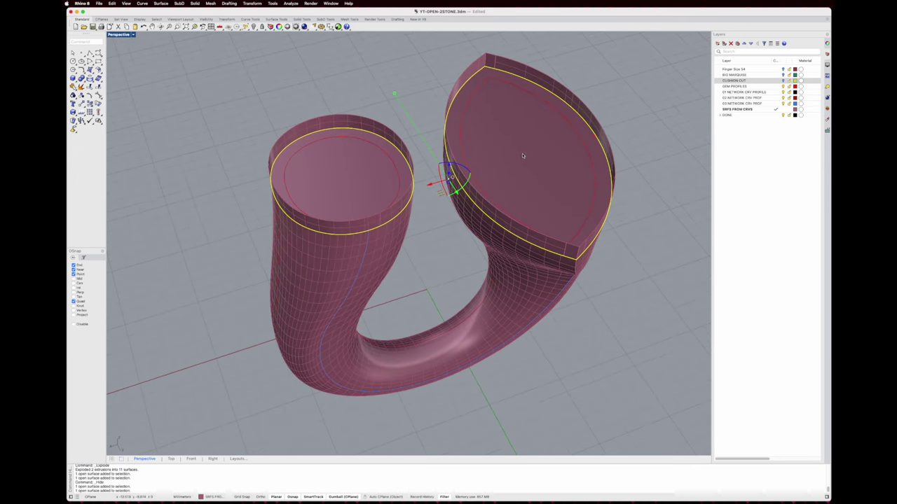
key(Delete)
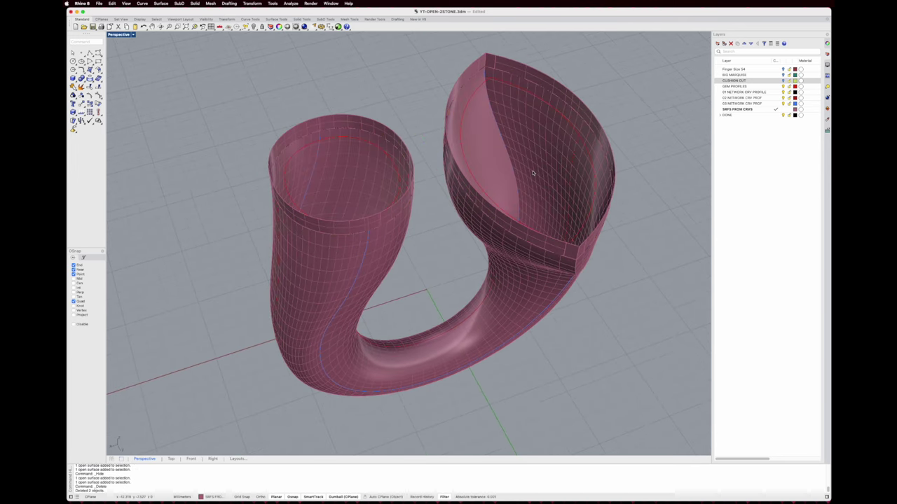
Show the two hidden top cap surfaces again
scroll(534, 165, down, 1)
scroll(516, 164, up, 3)
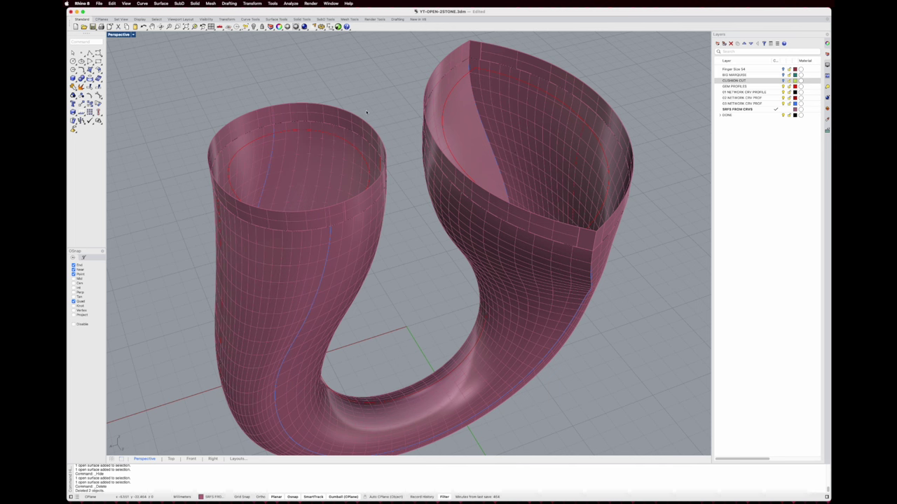
right_click(254, 27)
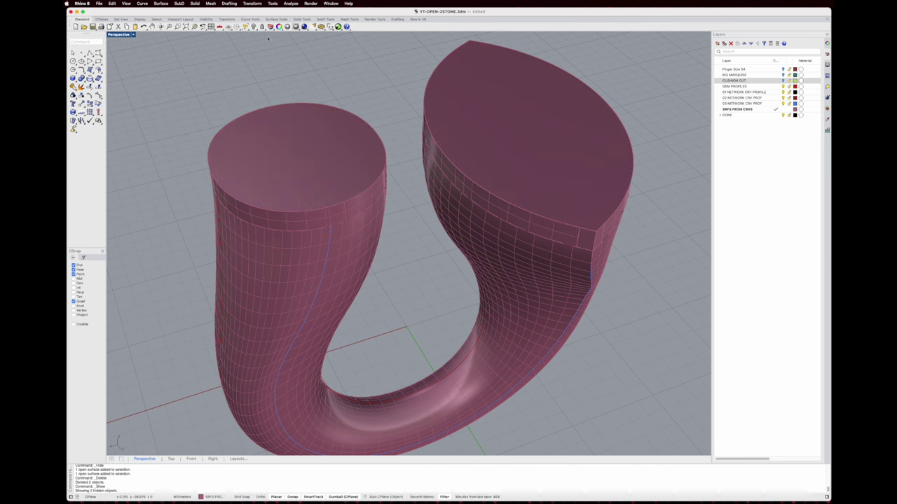
Select the cushion and marquise collar side surfaces and hide the 01, 02 and 03 NETWORK CRV profile layers and the GEM PROFILES layer
shift+click(379, 154)
shift+click(382, 179)
shift+click(441, 150)
shift+click(468, 187)
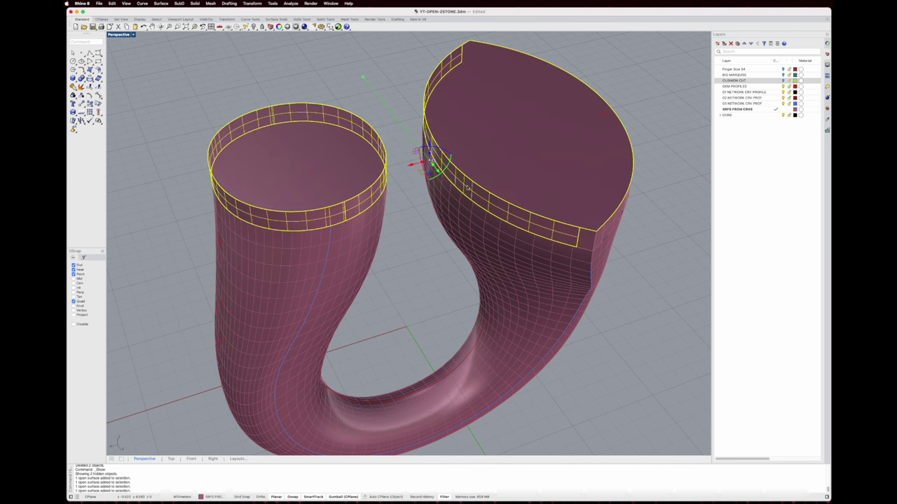
scroll(467, 188, down, 1)
scroll(569, 184, down, 2)
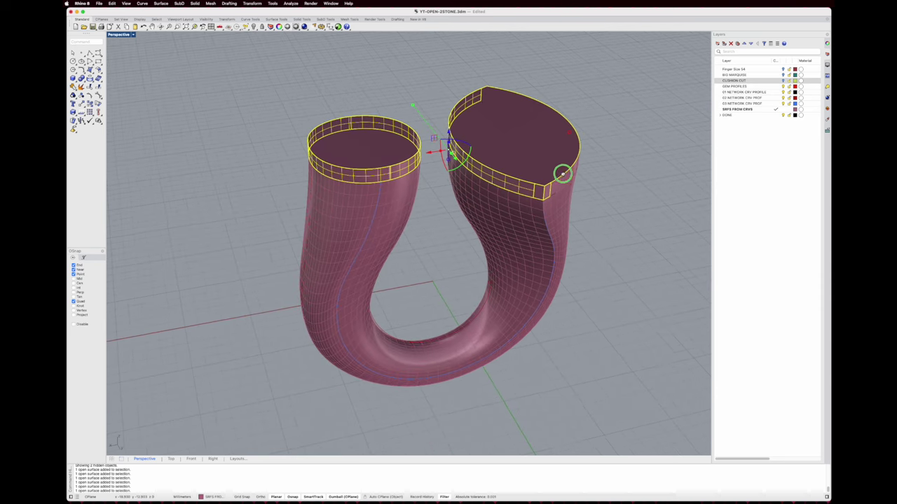
click(783, 104)
click(784, 98)
click(783, 93)
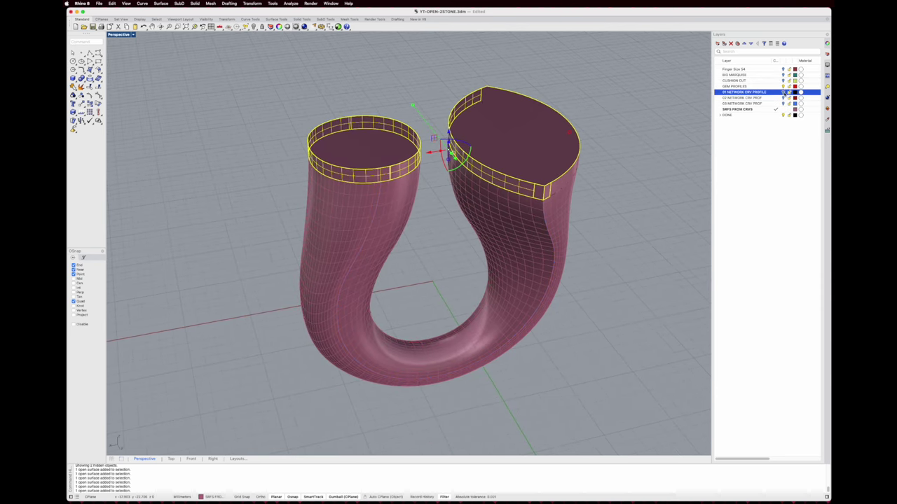
click(784, 87)
Join all ring surfaces, including the collar walls and top caps, into a single polysurface
right_drag(599, 204, 582, 136)
click(642, 84)
drag(643, 84, 254, 355)
right_drag(427, 308, 412, 296)
click(72, 85)
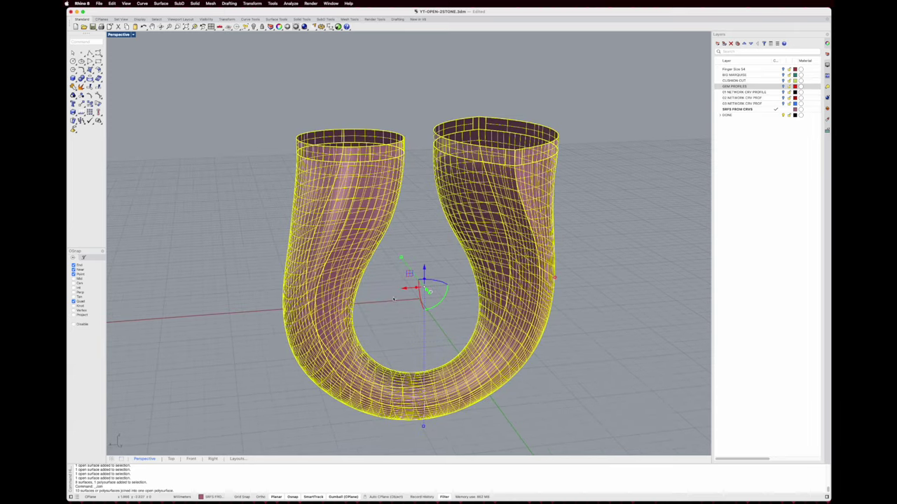
right_drag(407, 267, 420, 298)
scroll(392, 140, up, 2)
text(cap)
key(Return)
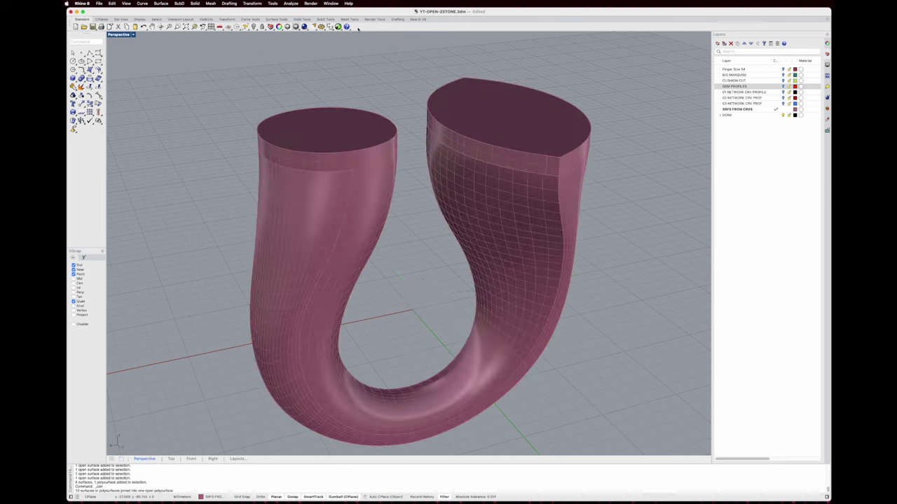
Run Show Edges on the joined ring, zoom to its naked edges and examine where they run along the shank
click(291, 4)
mouse_move(301, 96)
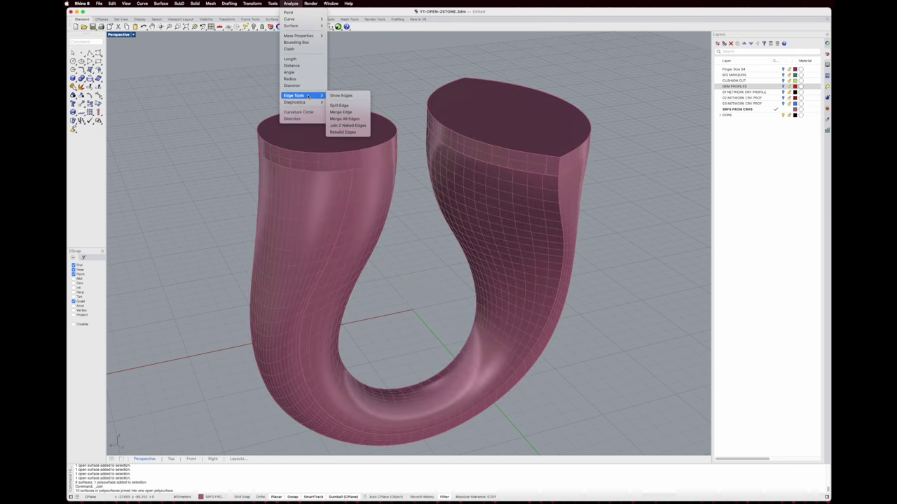
click(343, 96)
click(394, 182)
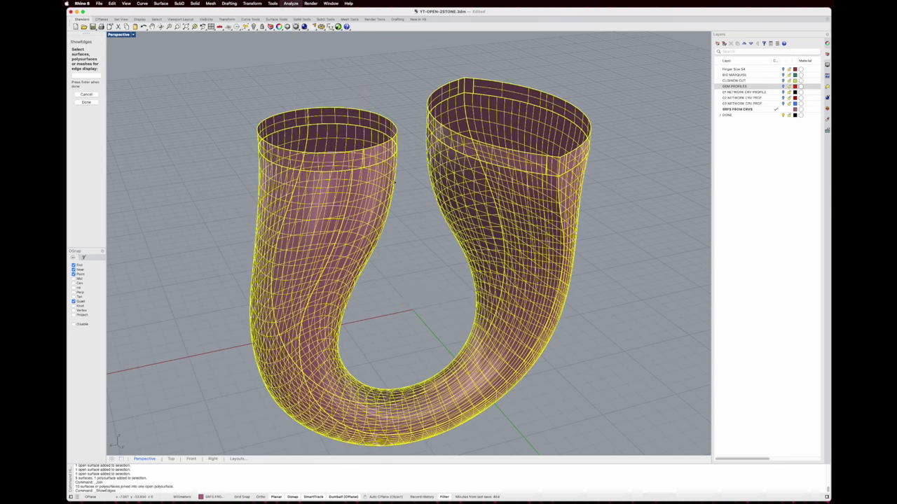
key(Return)
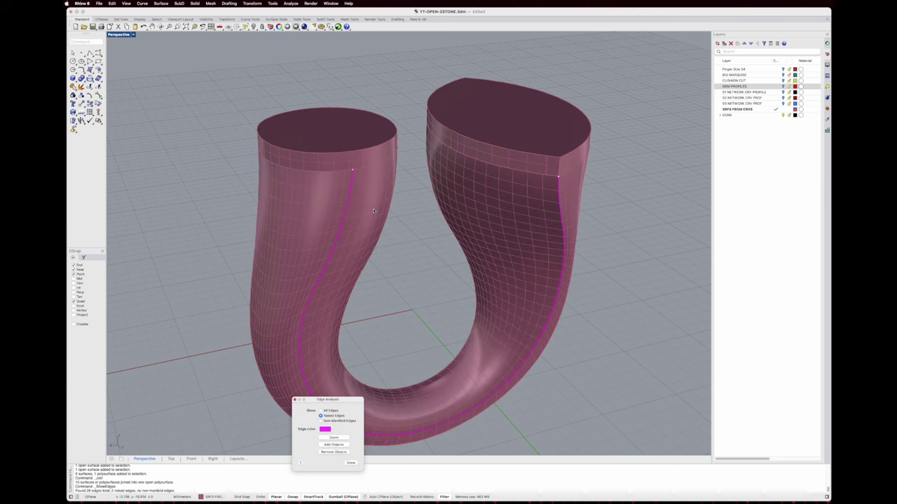
drag(328, 404, 677, 234)
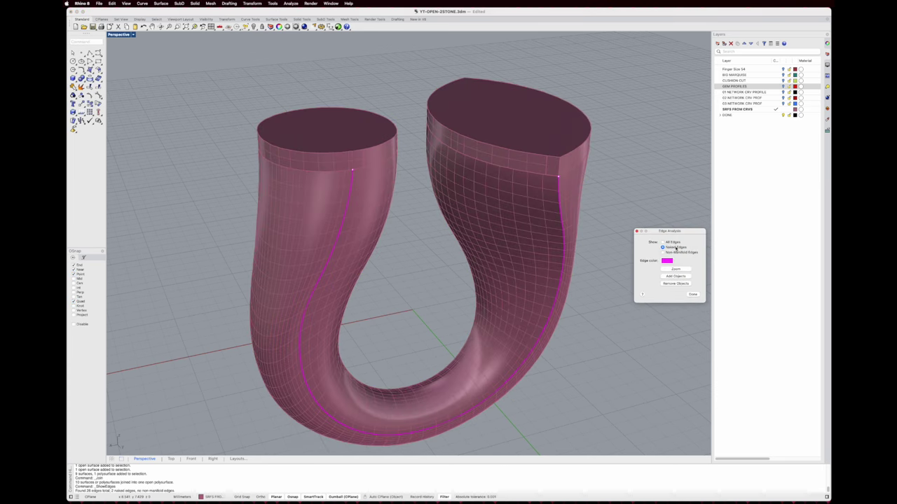
click(676, 270)
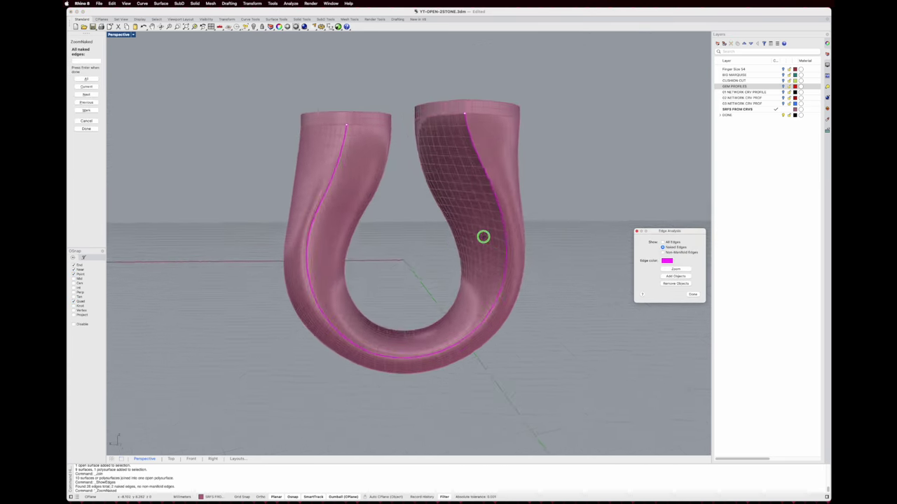
right_drag(392, 253, 502, 260)
scroll(385, 341, up, 12)
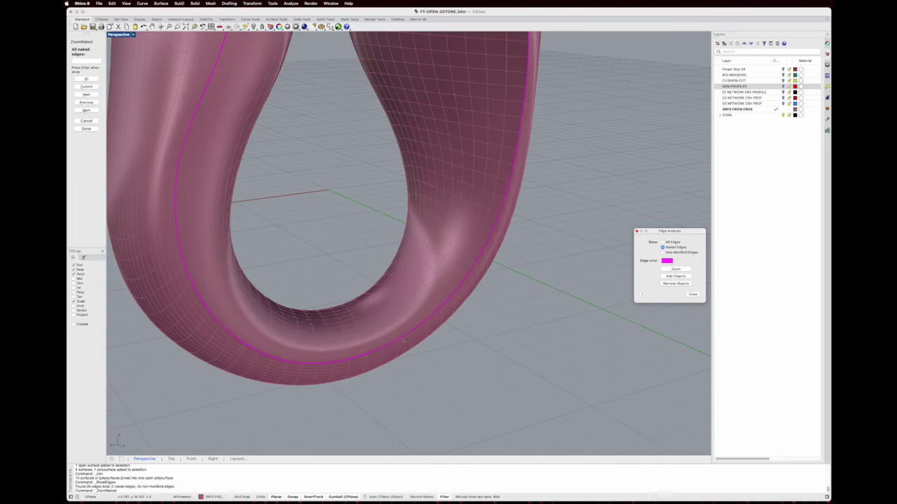
scroll(384, 340, down, 6)
scroll(384, 340, down, 5)
right_drag(384, 341, 395, 279)
scroll(478, 133, up, 6)
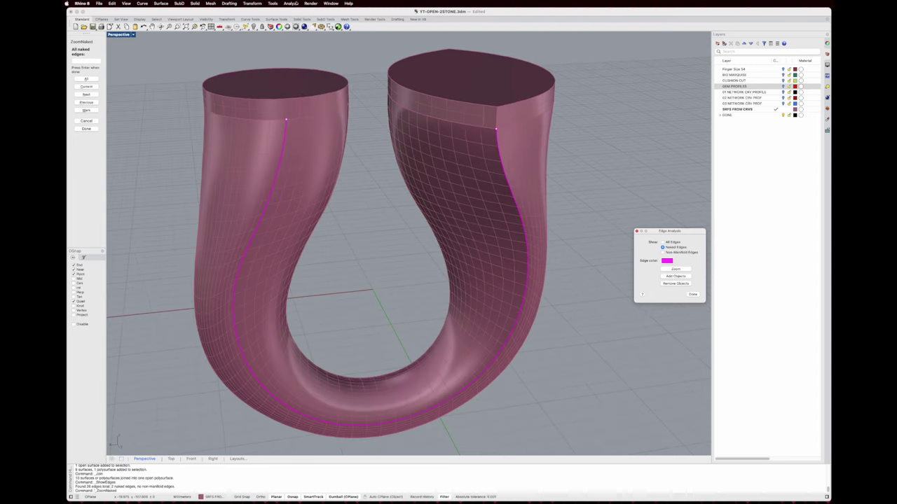
Join the two naked edges along the shank seam, accepting the required joining tolerance, and close the edge analysis
click(290, 3)
mouse_move(298, 95)
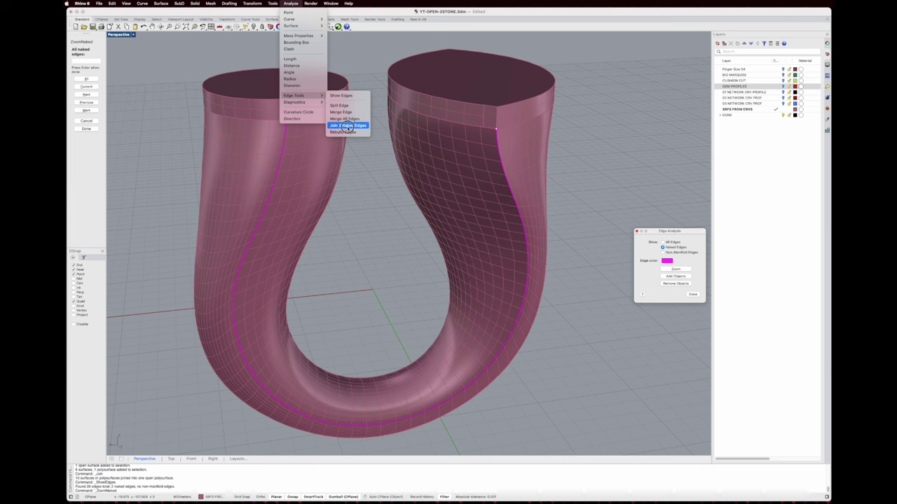
click(347, 126)
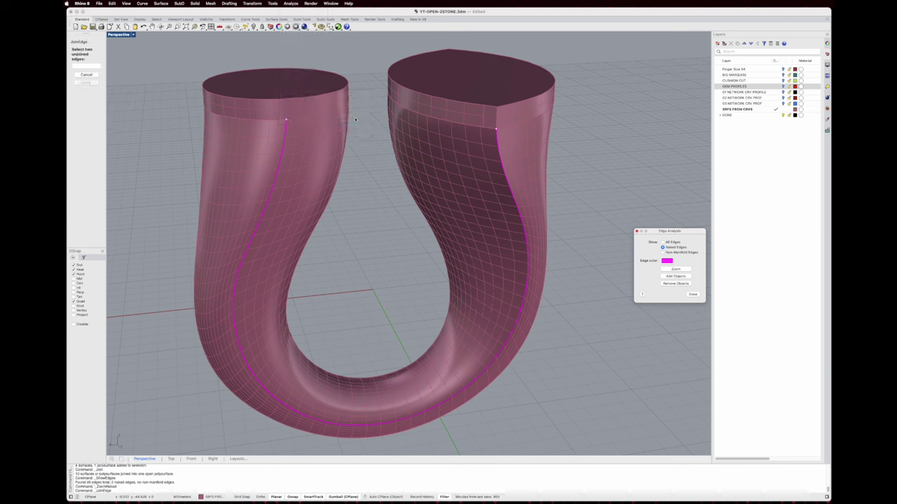
click(500, 158)
scroll(363, 407, up, 5)
click(355, 434)
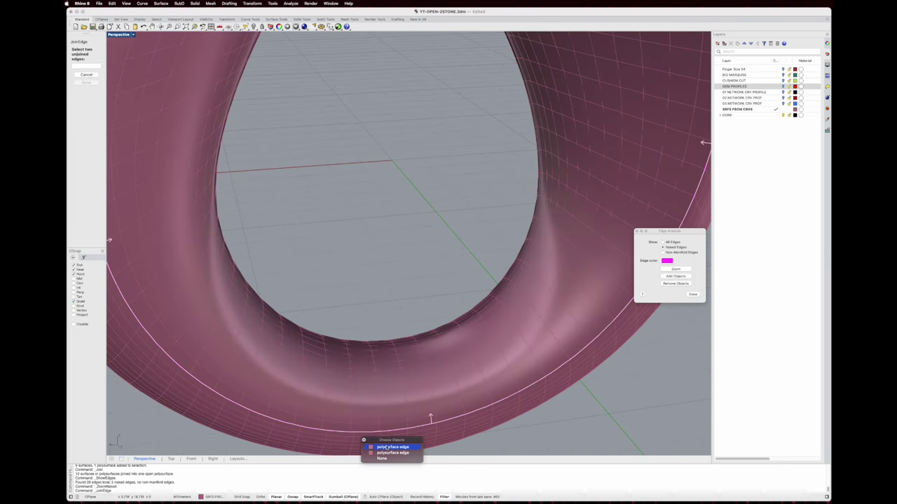
click(385, 448)
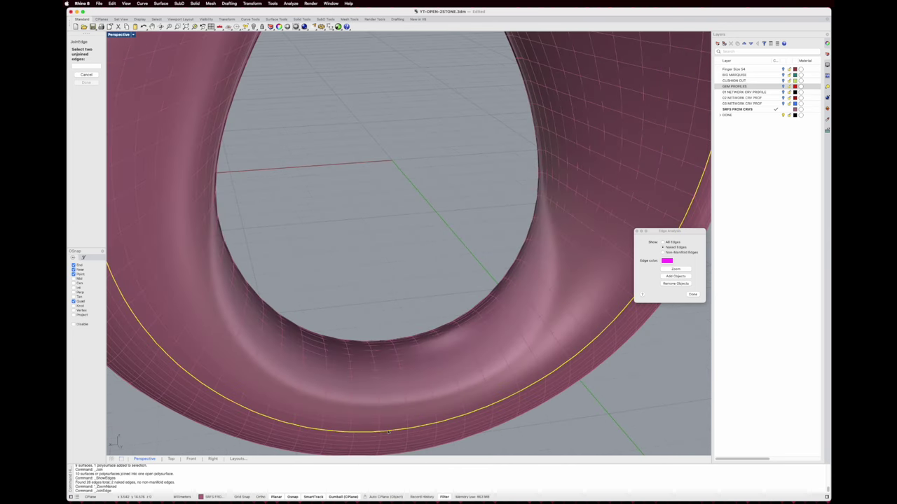
click(389, 432)
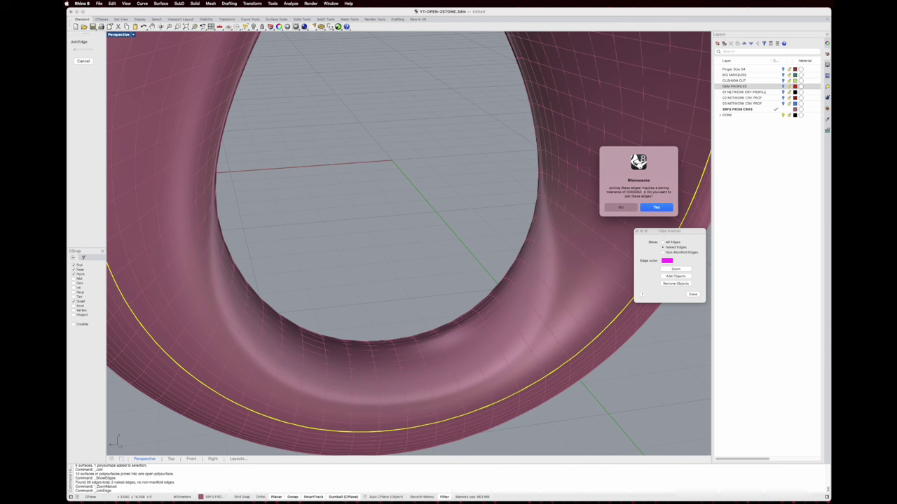
drag(607, 188, 669, 192)
click(667, 203)
click(658, 207)
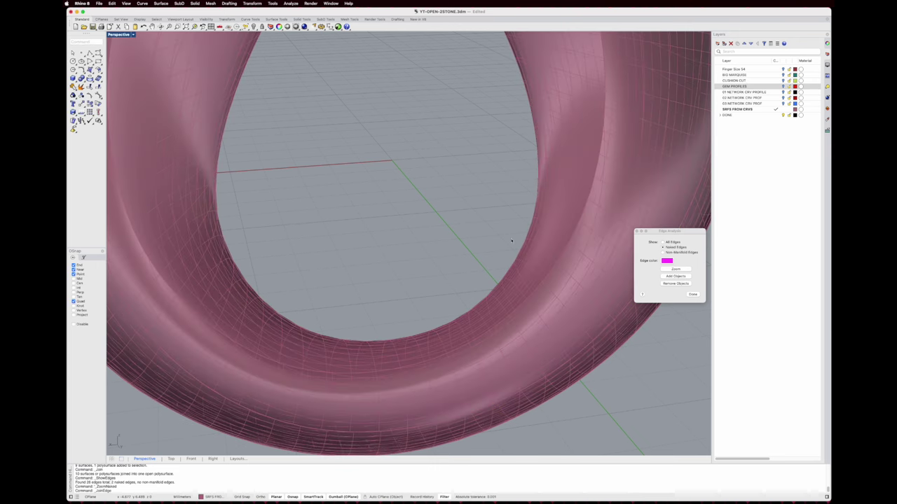
mouse_move(512, 241)
right_down()
mouse_move(458, 262)
mouse_move(481, 243)
mouse_move(465, 234)
mouse_move(400, 238)
mouse_move(428, 254)
mouse_move(496, 263)
right_up()
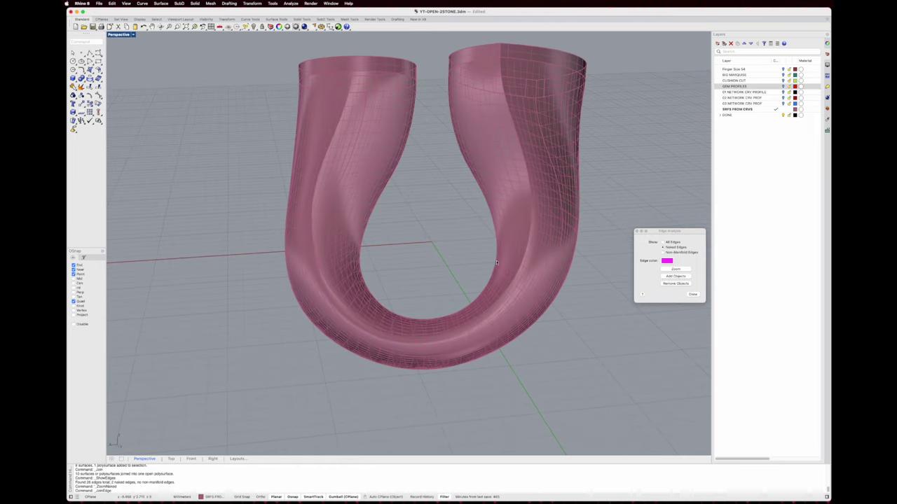
click(692, 294)
Try to flip the surface normals of the joined ring
right_drag(574, 232, 542, 202)
click(543, 204)
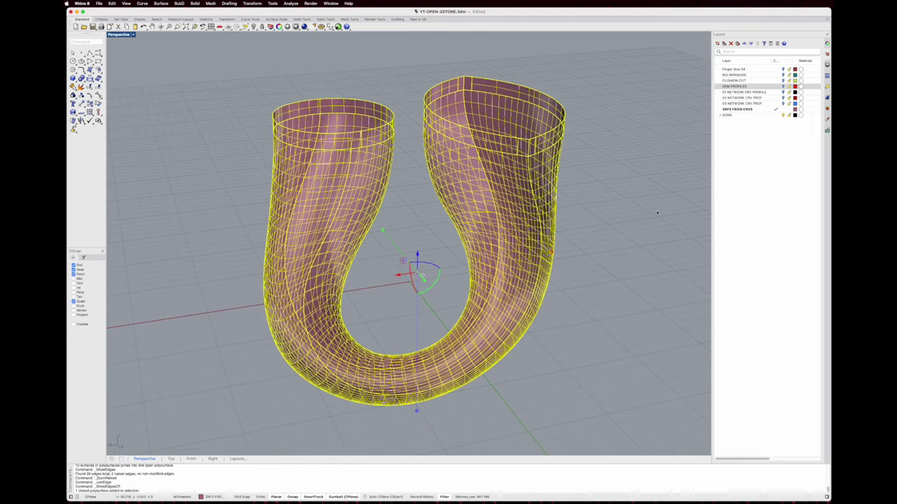
scroll(528, 155, down, 3)
right_drag(528, 155, 524, 178)
scroll(524, 169, up, 4)
right_drag(517, 128, 524, 143)
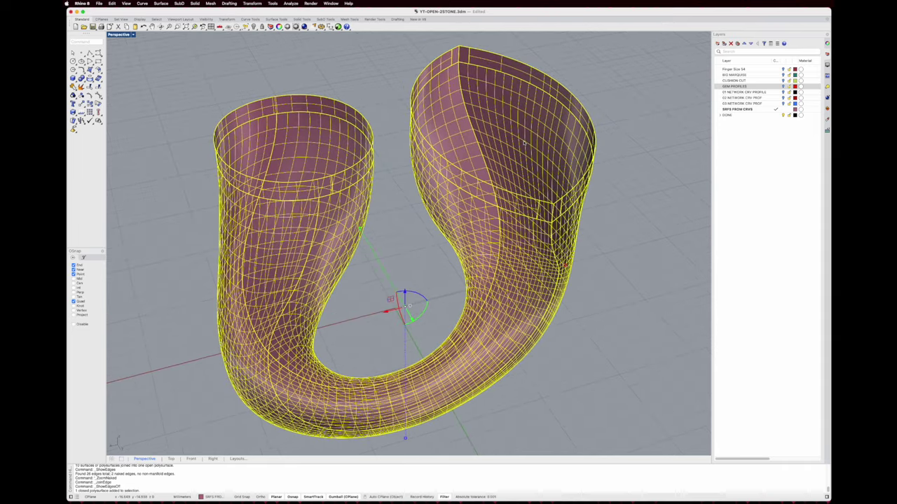
key(Return)
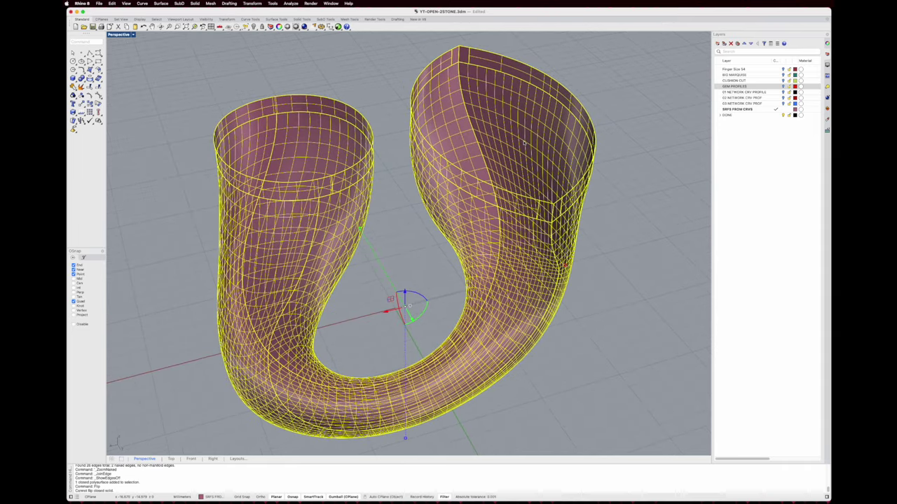
click(132, 35)
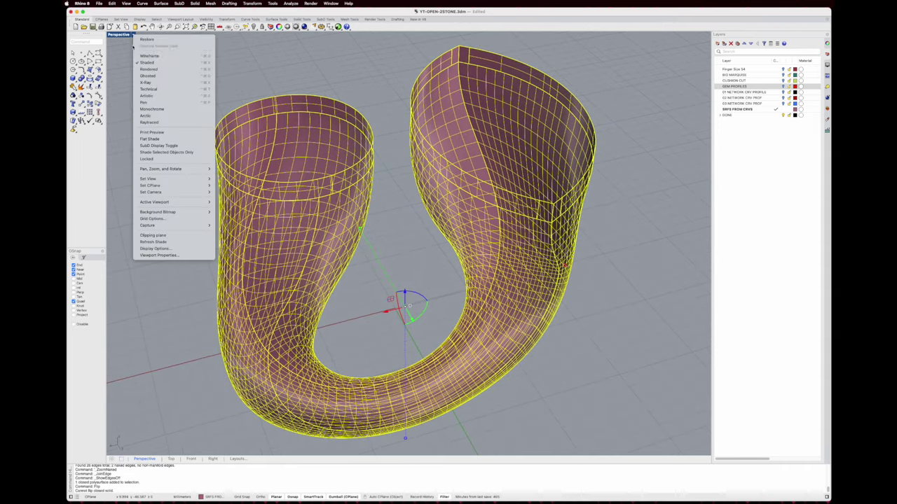
click(270, 66)
right_drag(382, 144, 313, 124)
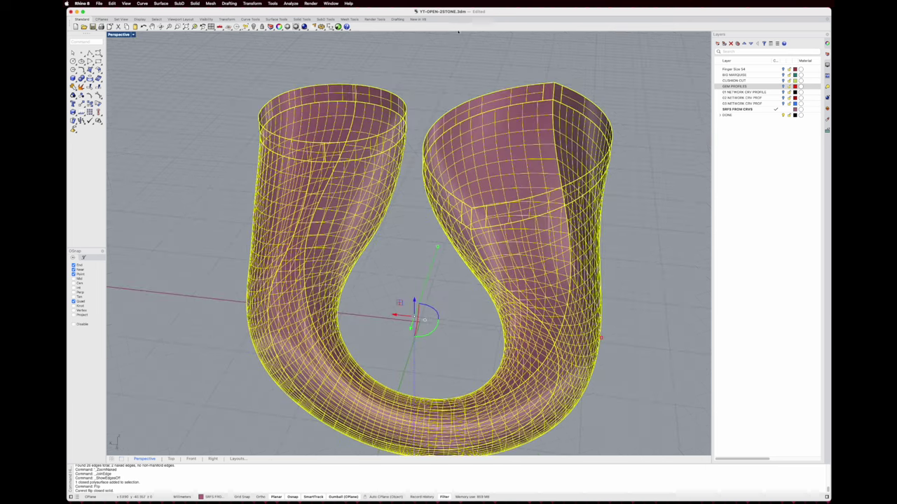
click(435, 101)
mouse_move(434, 101)
right_down()
mouse_move(370, 114)
mouse_move(386, 94)
mouse_move(341, 94)
mouse_move(352, 136)
mouse_move(379, 124)
mouse_move(392, 140)
right_up()
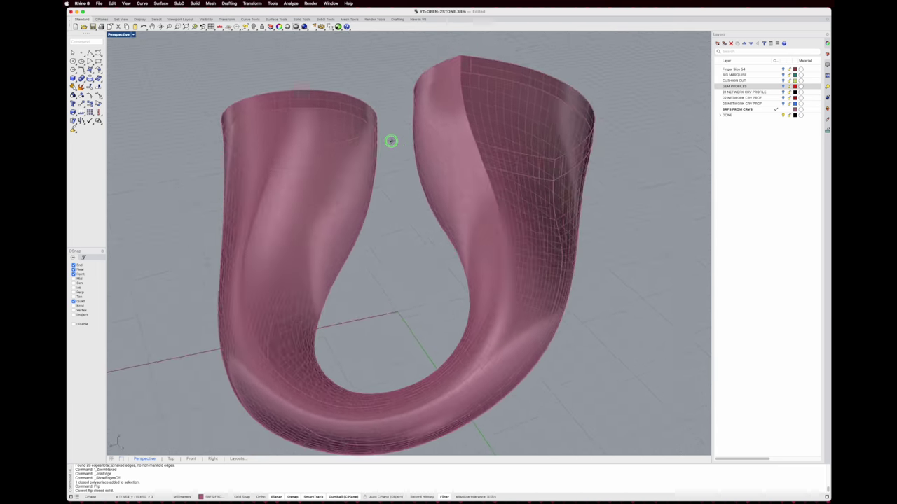
Examine the ring's surface direction arrows with the Dir command around the collars and along the shank
click(482, 178)
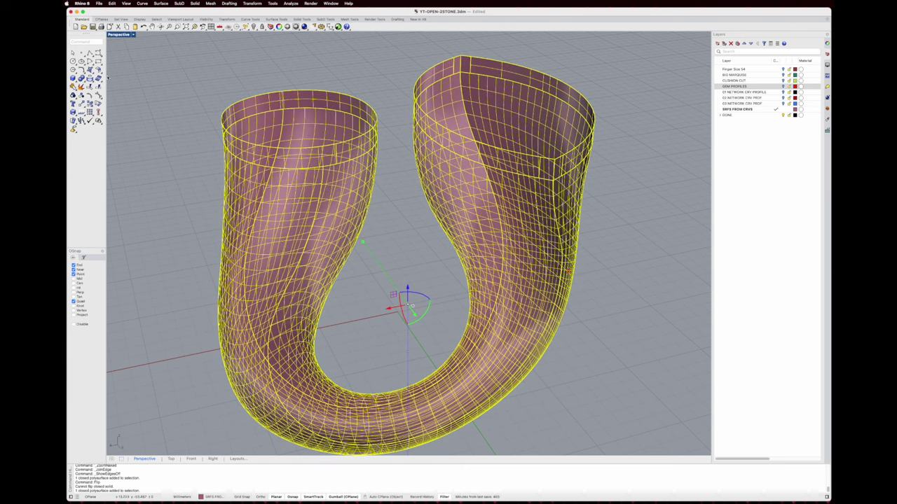
click(81, 114)
right_drag(555, 153, 571, 171)
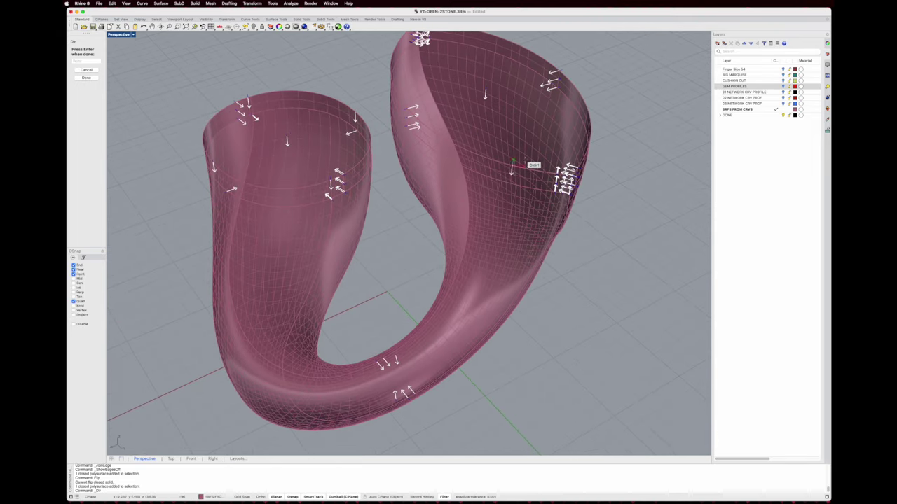
scroll(560, 179, up, 6)
right_drag(645, 194, 630, 166)
scroll(563, 169, down, 6)
right_drag(563, 168, 561, 187)
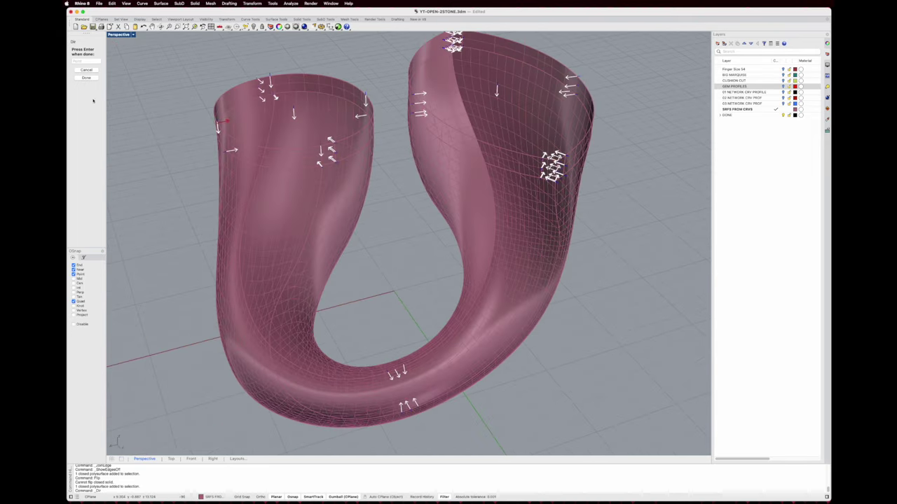
key(Return)
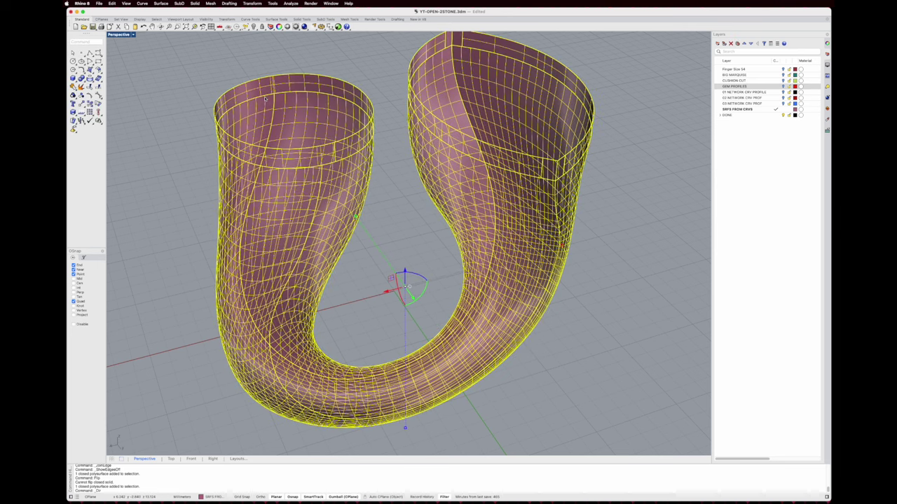
key(Escape)
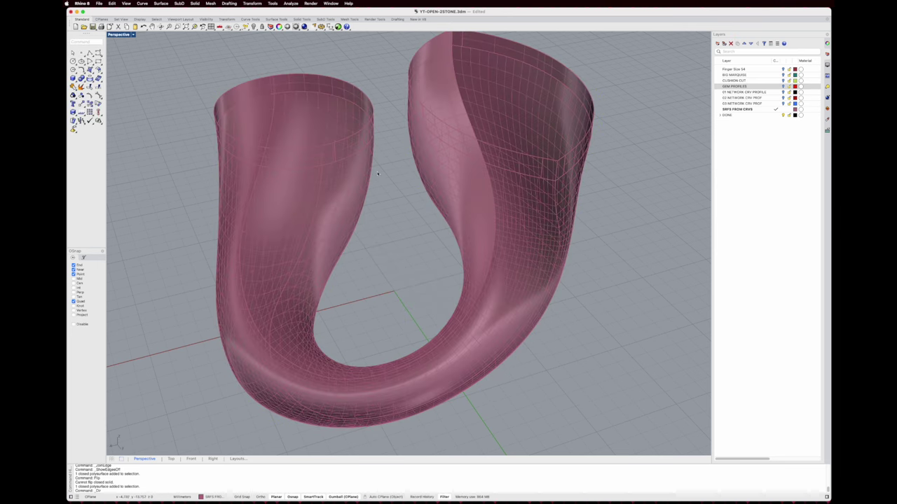
click(376, 173)
click(80, 114)
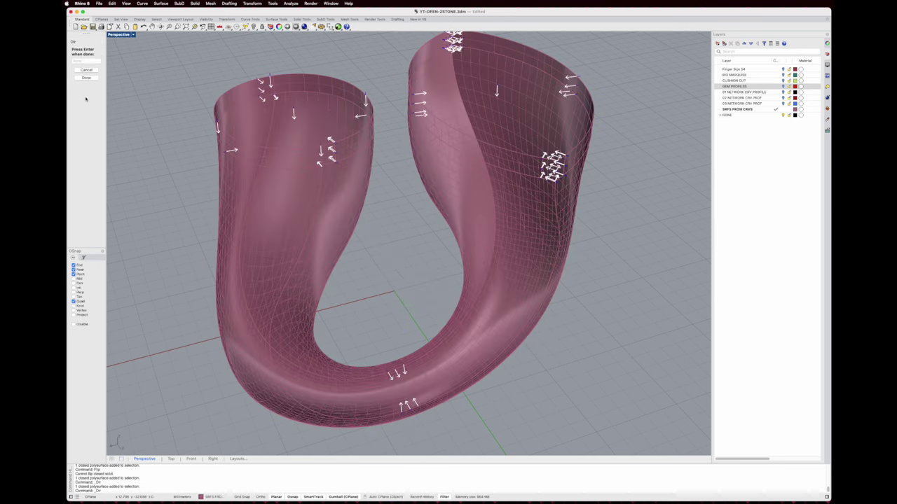
click(82, 61)
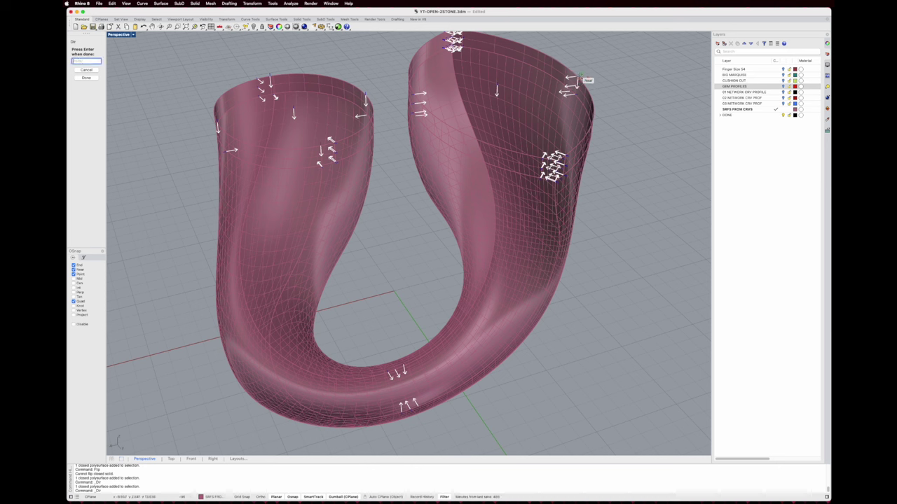
right_drag(579, 75, 547, 148)
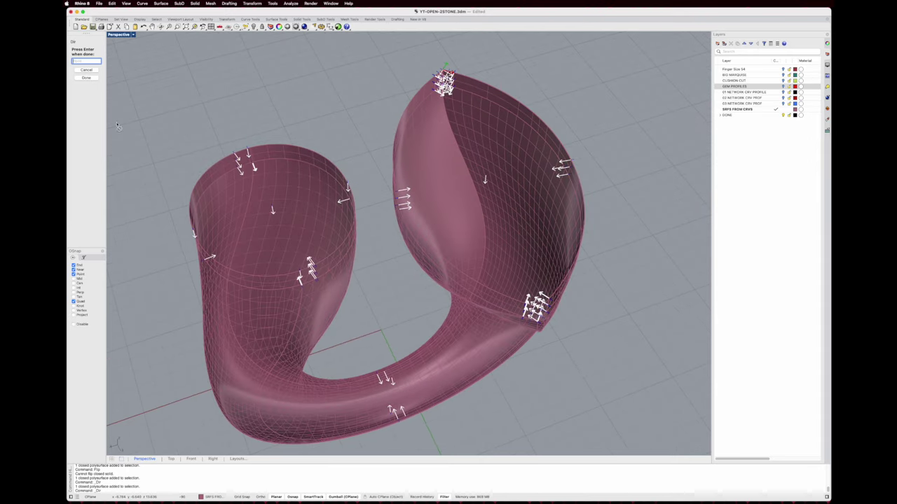
click(86, 78)
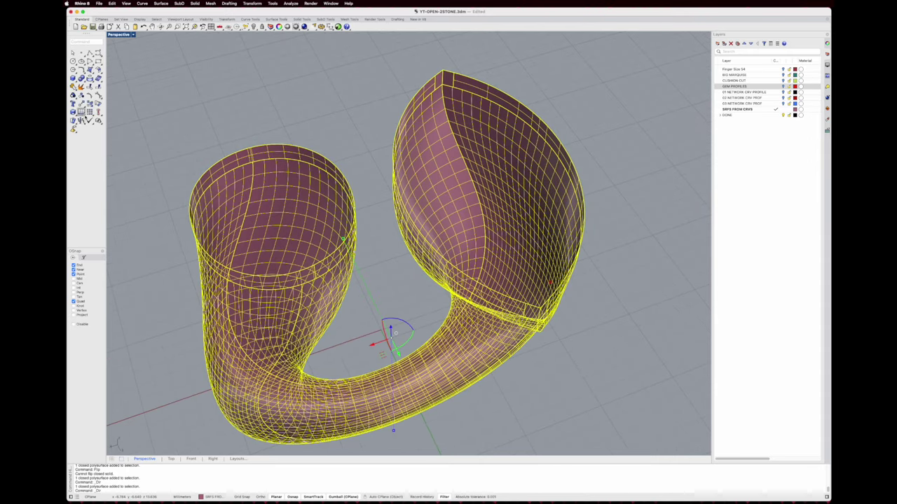
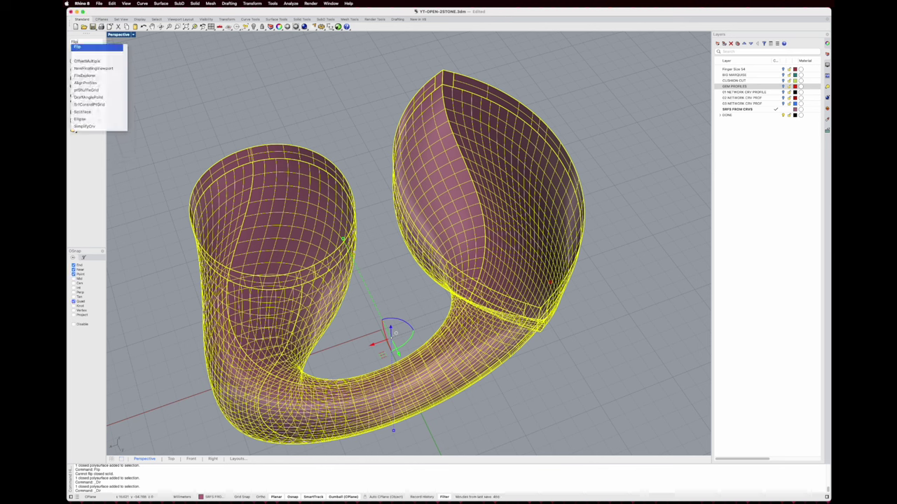
Try to flip the closed ring's normals once more and recheck its surface direction arrows with Dir
key(Return)
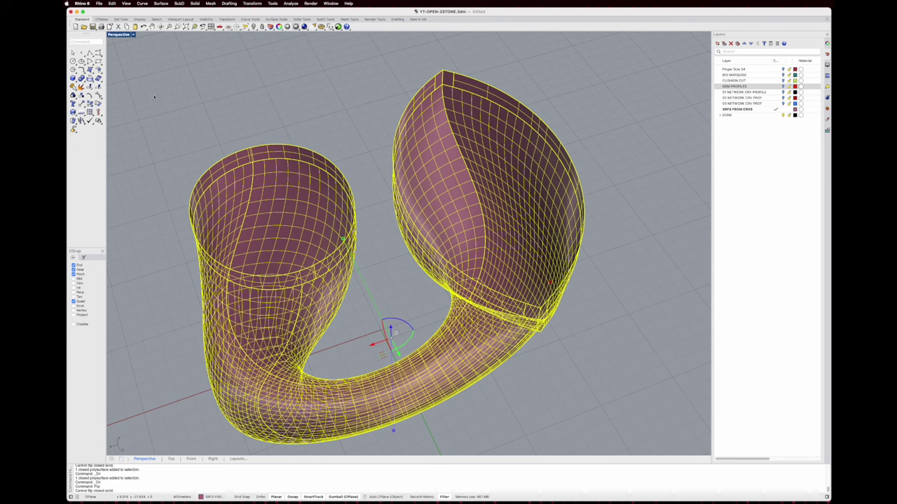
click(81, 114)
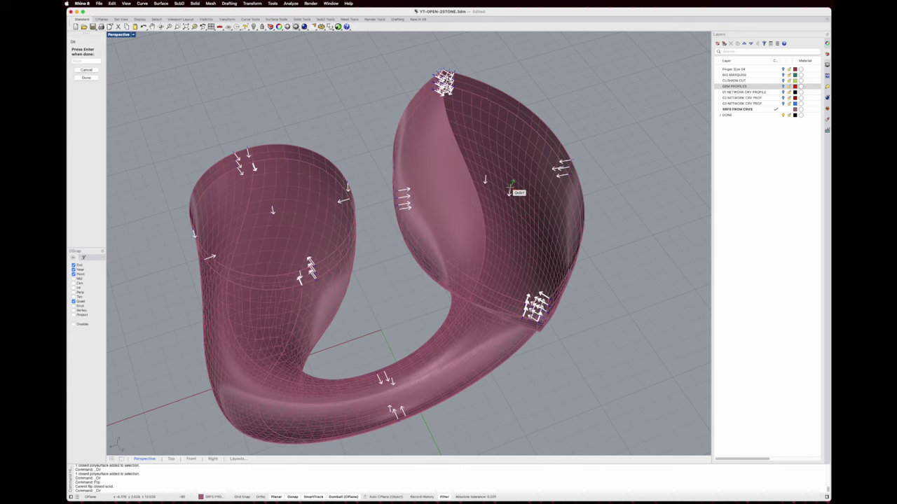
right_click(510, 187)
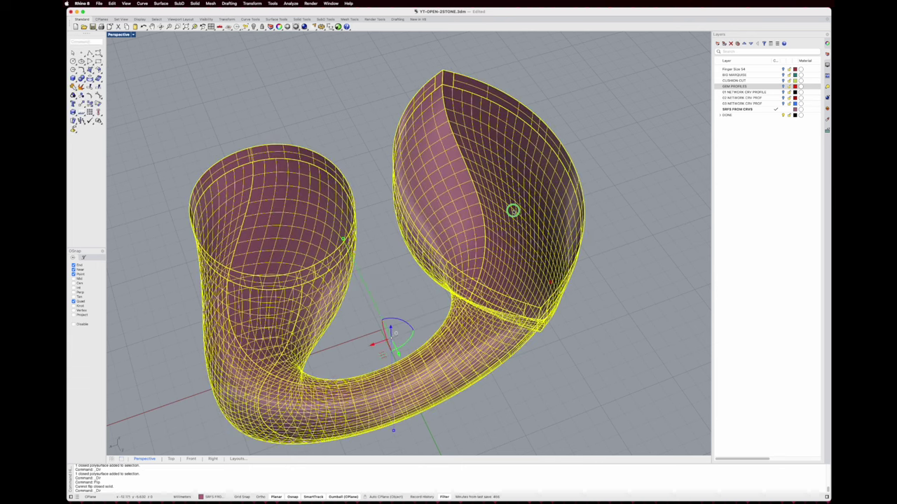
right_drag(513, 211, 524, 181)
click(654, 172)
scroll(644, 171, down, 4)
right_drag(576, 146, 570, 168)
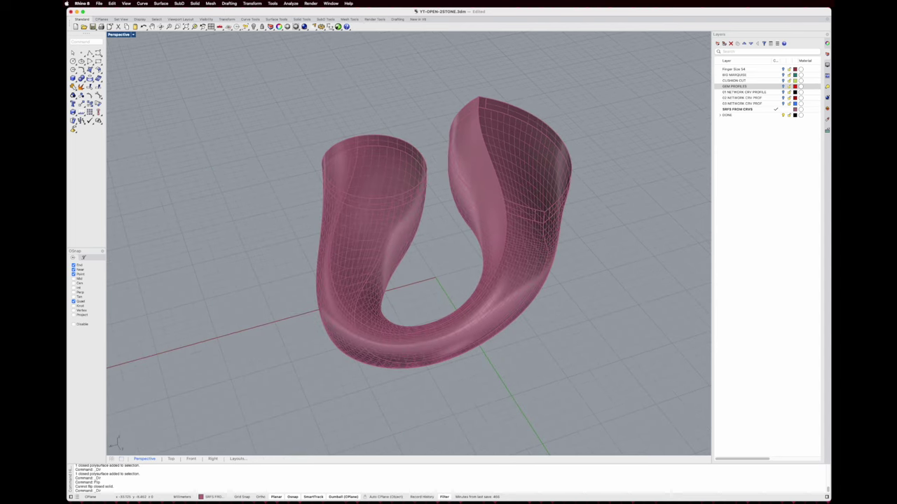
right_drag(700, 221, 697, 207)
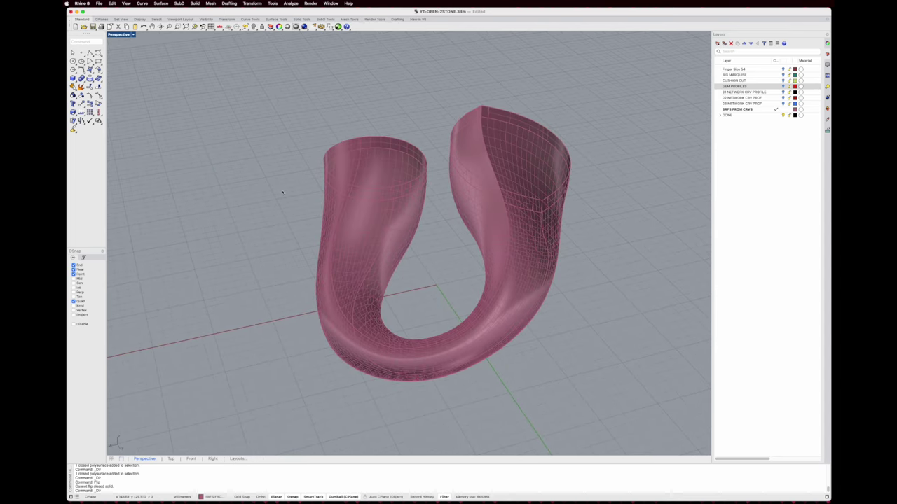
Explode the joined ring polysurface into its separate surfaces
right_drag(283, 193, 361, 219)
click(367, 224)
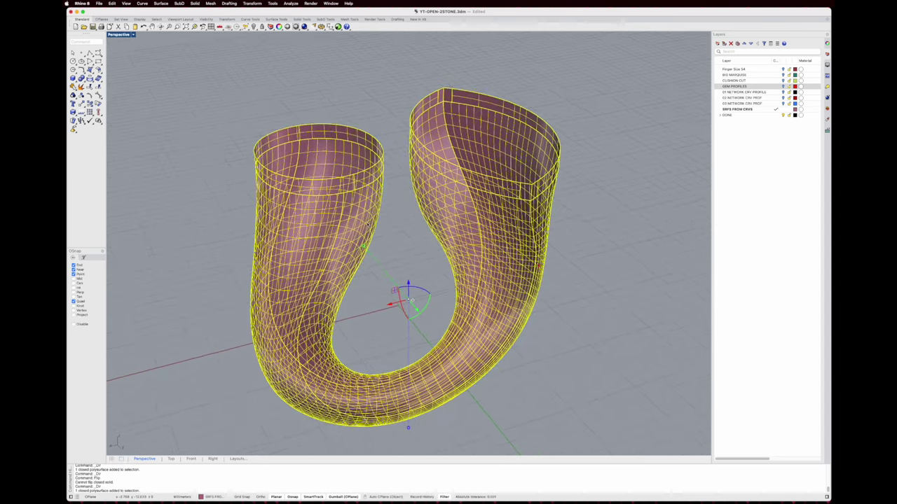
click(82, 87)
key(Escape)
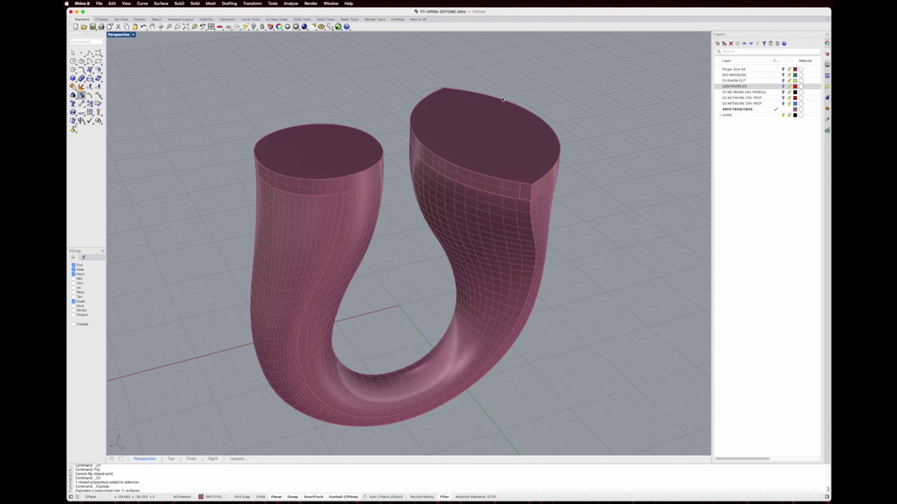
Examine the separate ring surfaces around both collars, the caps and the shank from several angles
right_drag(515, 121, 504, 209)
click(494, 216)
click(220, 136)
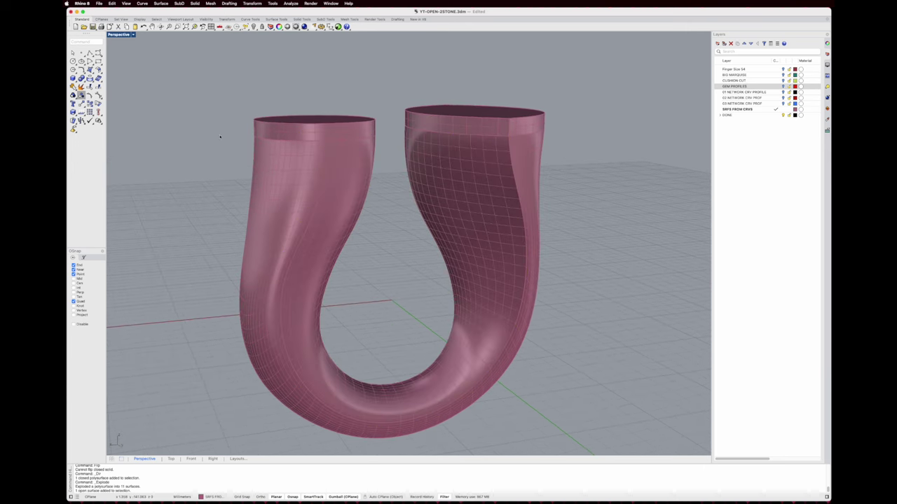
scroll(342, 154, up, 3)
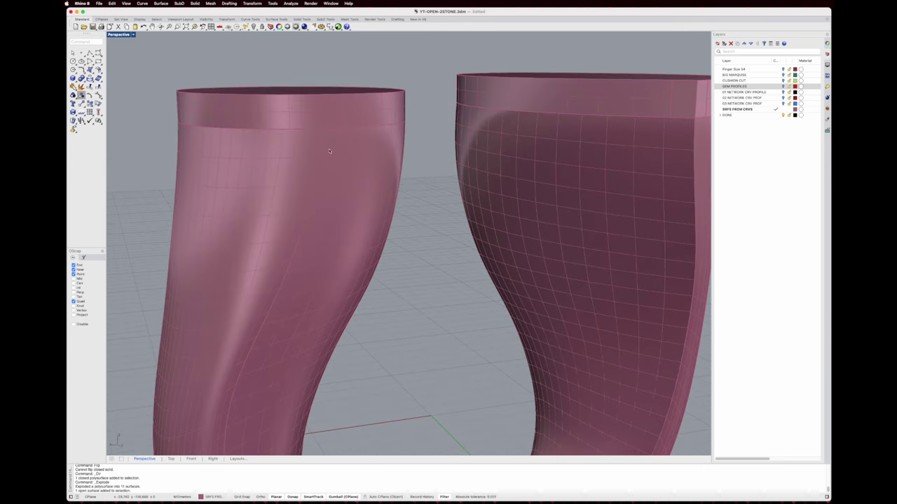
scroll(329, 151, down, 4)
right_drag(329, 151, 330, 180)
scroll(525, 182, down, 4)
right_drag(526, 182, 530, 165)
scroll(533, 168, up, 4)
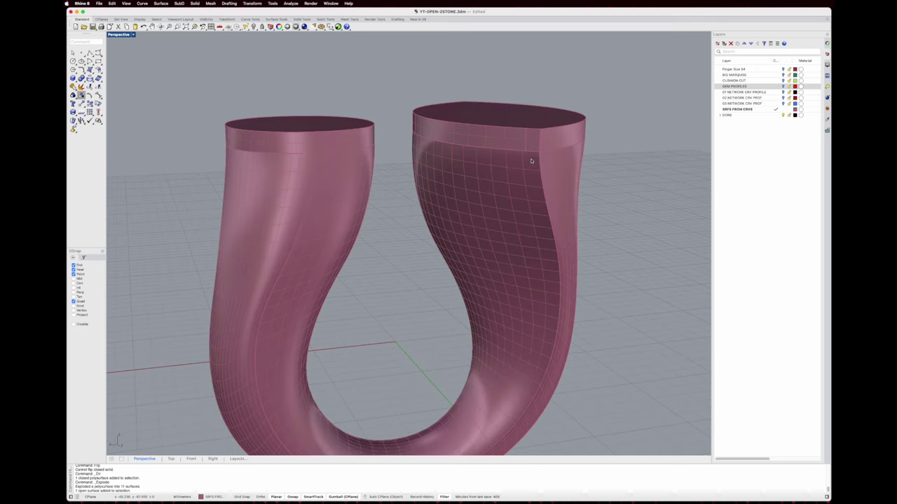
right_drag(535, 162, 307, 175)
scroll(302, 178, down, 3)
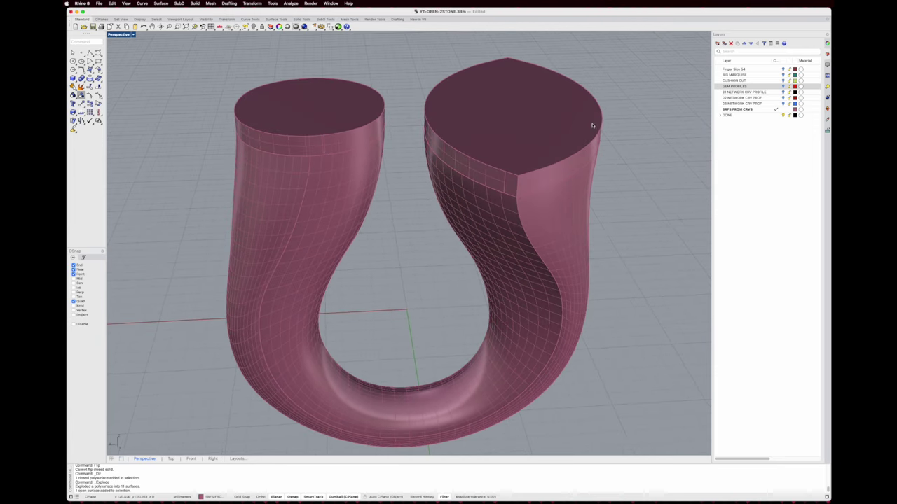
scroll(610, 98, down, 2)
Select all the exploded ring surfaces and join them into one closed polysurface
drag(613, 78, 259, 364)
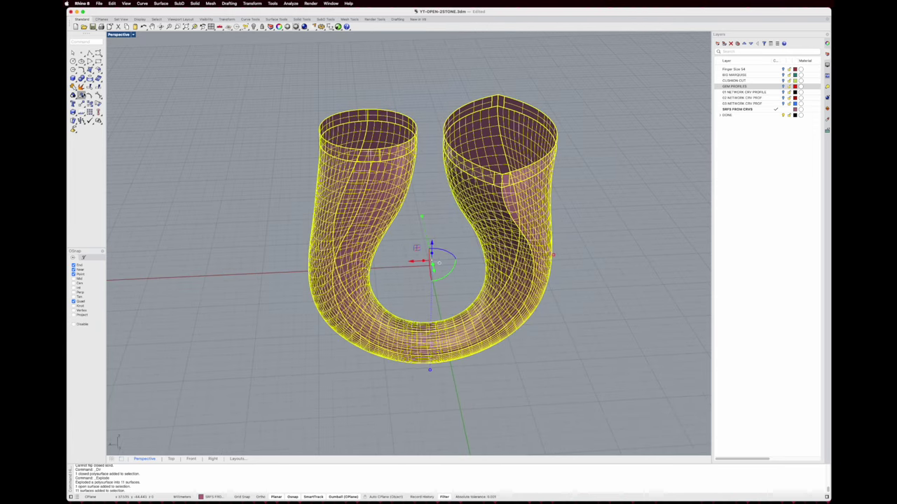
click(81, 95)
mouse_move(442, 124)
right_down()
mouse_move(438, 184)
mouse_move(456, 170)
mouse_move(449, 175)
right_up()
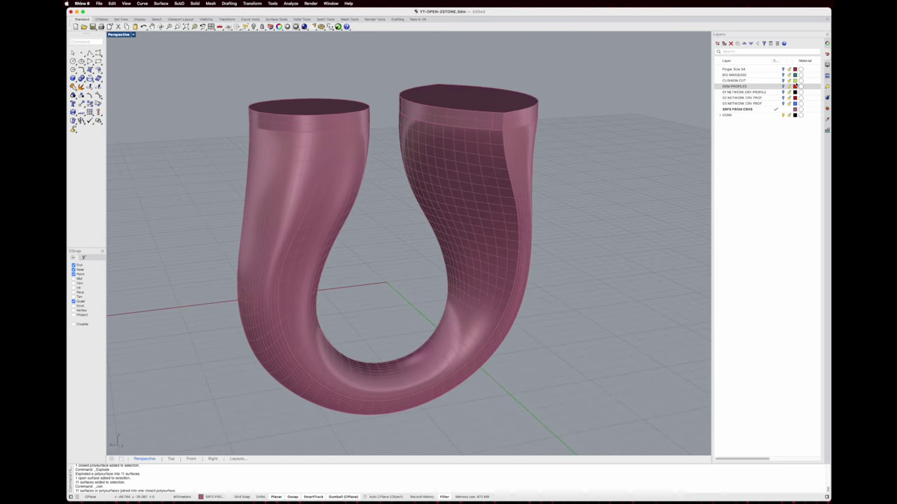
Show the Finger Size 54 layer and set the Perspective view to Ghosted display
click(784, 86)
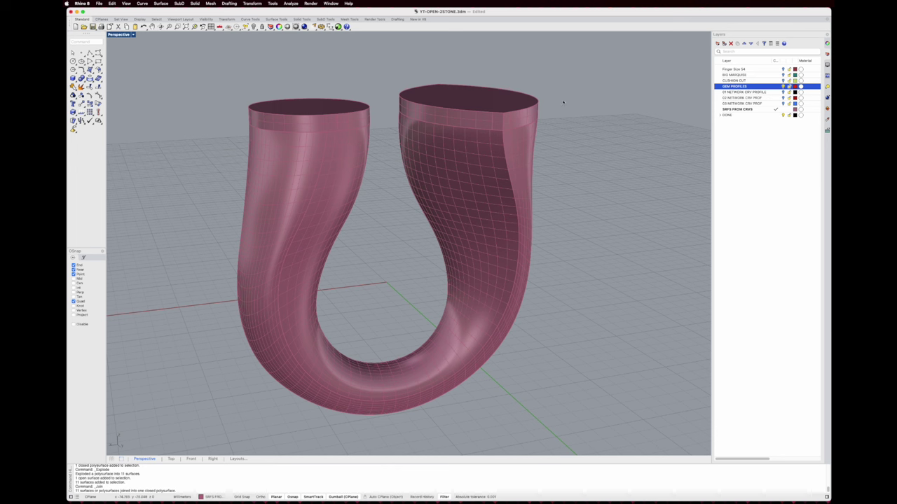
click(779, 98)
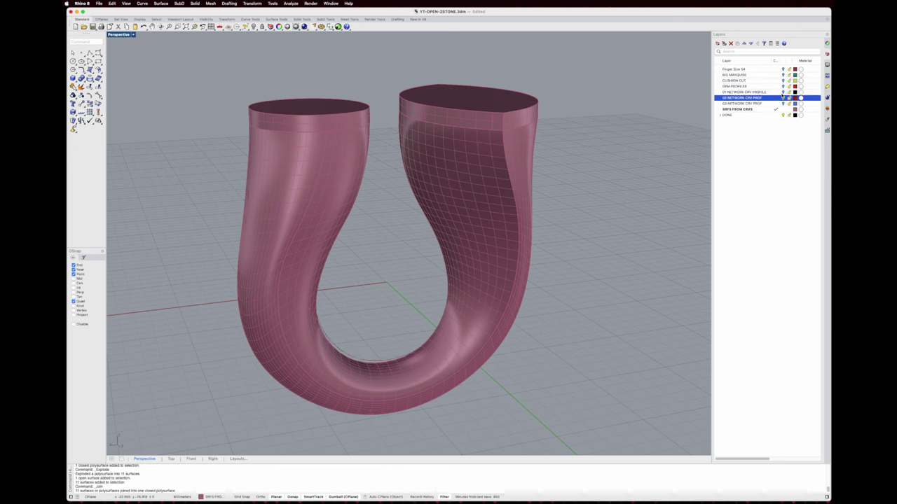
click(724, 70)
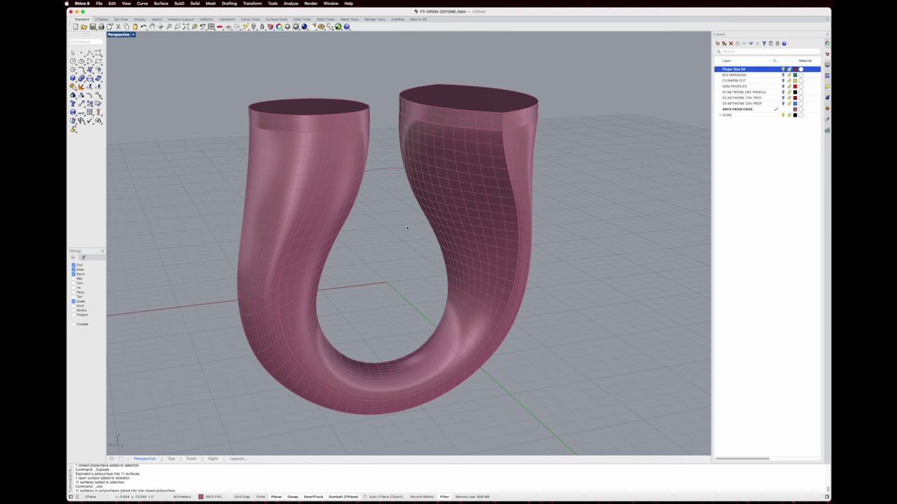
click(133, 34)
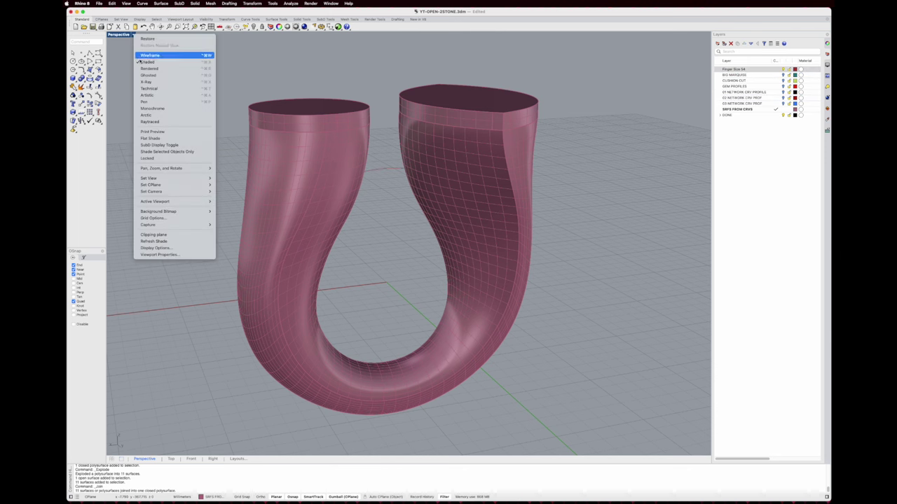
click(149, 74)
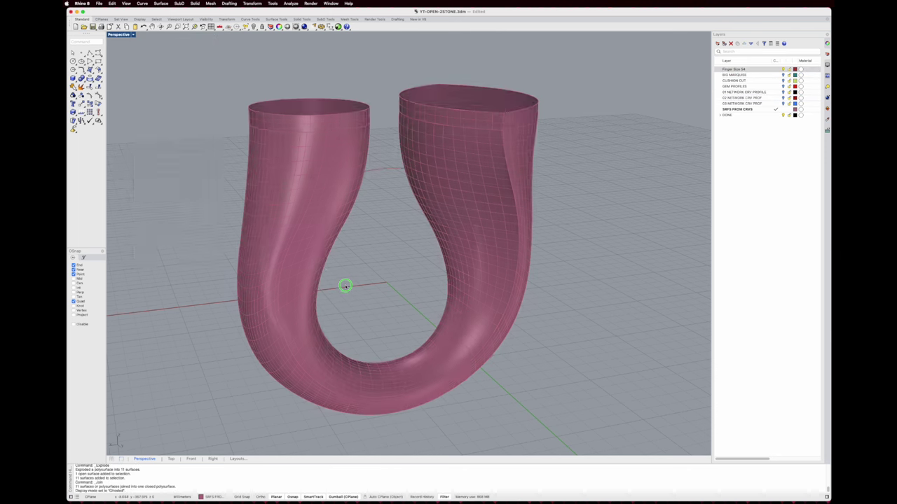
Extrude the finger-size circle along its axis into a long cylinder and move it to extend through both sides of the ring
click(379, 176)
scroll(375, 196, up, 4)
right_drag(373, 200, 368, 250)
scroll(360, 218, down, 3)
right_drag(359, 213, 505, 188)
scroll(449, 197, down, 5)
right_drag(447, 186, 418, 209)
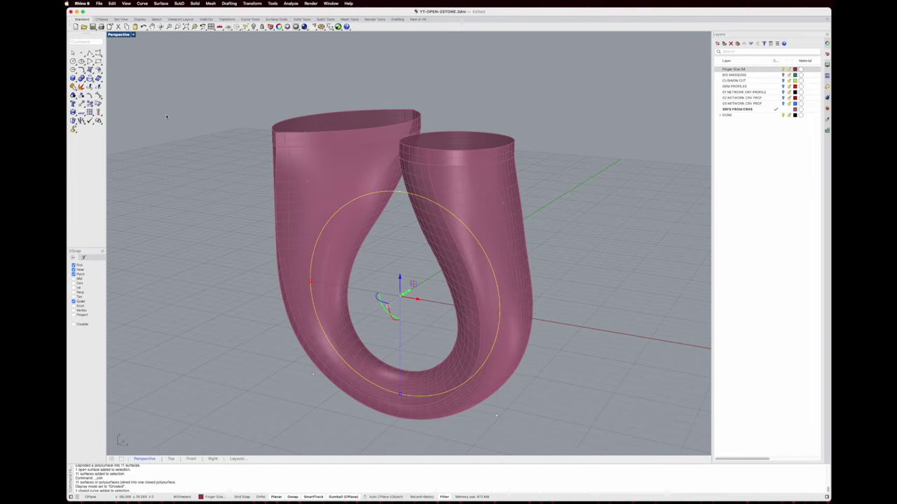
right_drag(378, 234, 387, 235)
drag(402, 297, 588, 168)
right_drag(564, 203, 594, 202)
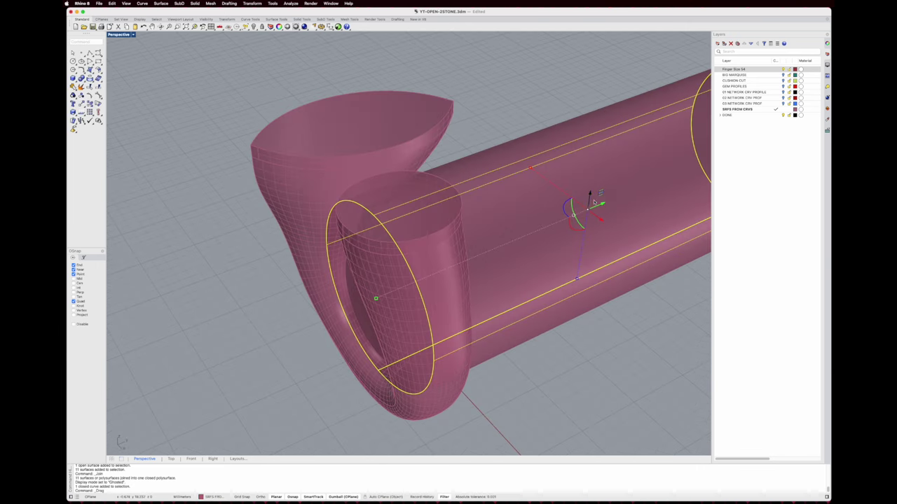
drag(606, 205, 453, 266)
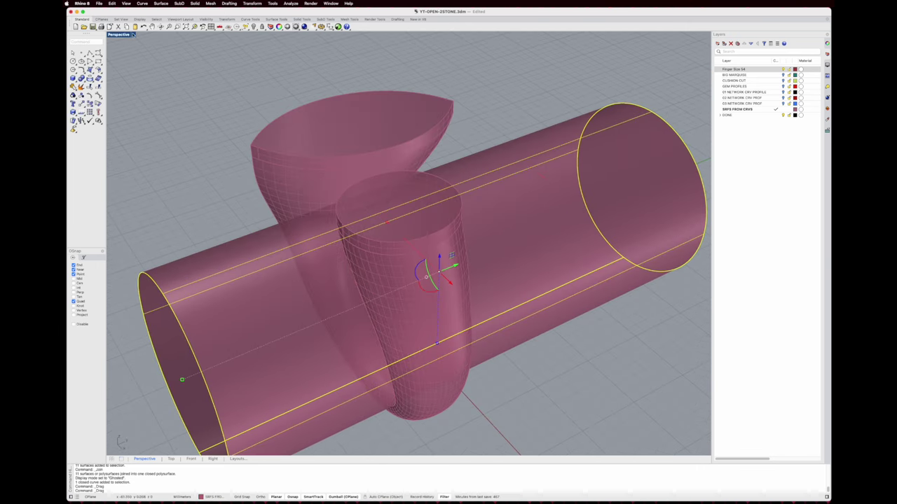
Return to Shaded display and subtract the finger-size cylinder from the ring with Boolean Difference, deleting the input
click(133, 34)
click(149, 61)
scroll(330, 189, down, 3)
mouse_move(333, 192)
right_down()
mouse_move(299, 170)
mouse_move(327, 178)
mouse_move(292, 117)
mouse_move(339, 136)
mouse_move(248, 164)
mouse_move(296, 164)
mouse_move(298, 173)
mouse_move(342, 157)
right_up()
key(Escape)
click(343, 157)
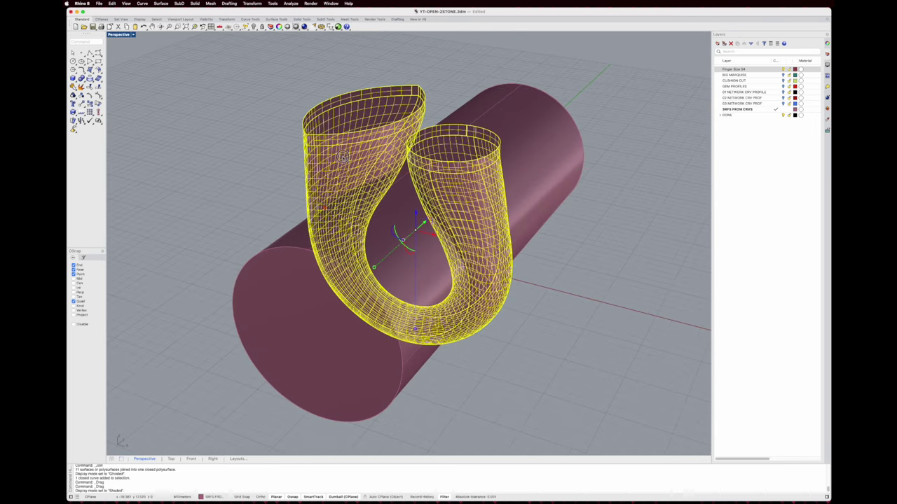
click(81, 78)
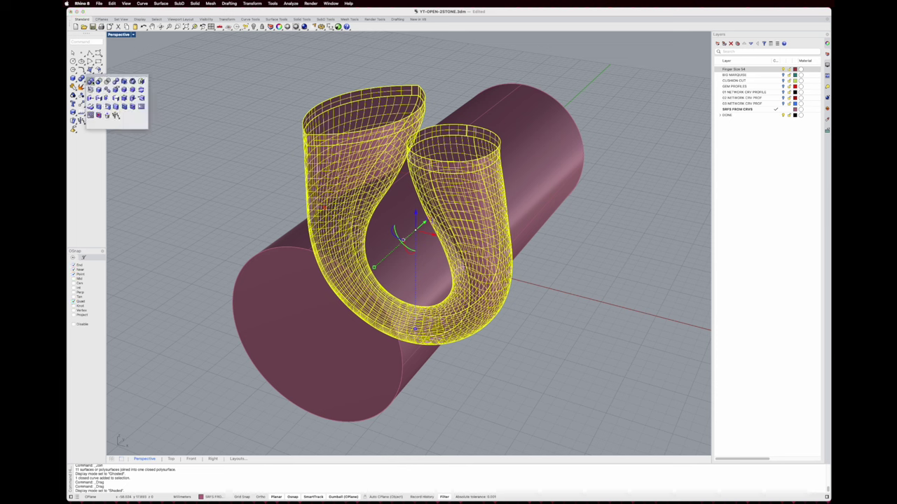
click(98, 82)
click(402, 240)
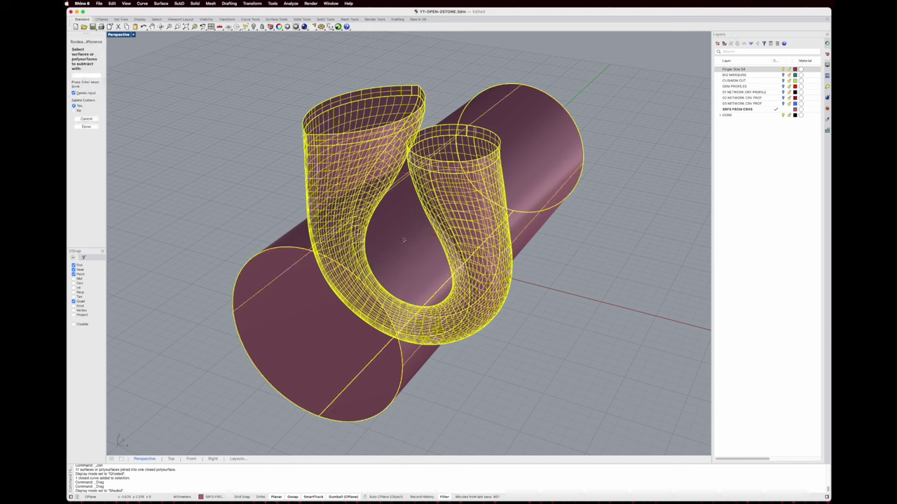
key(Return)
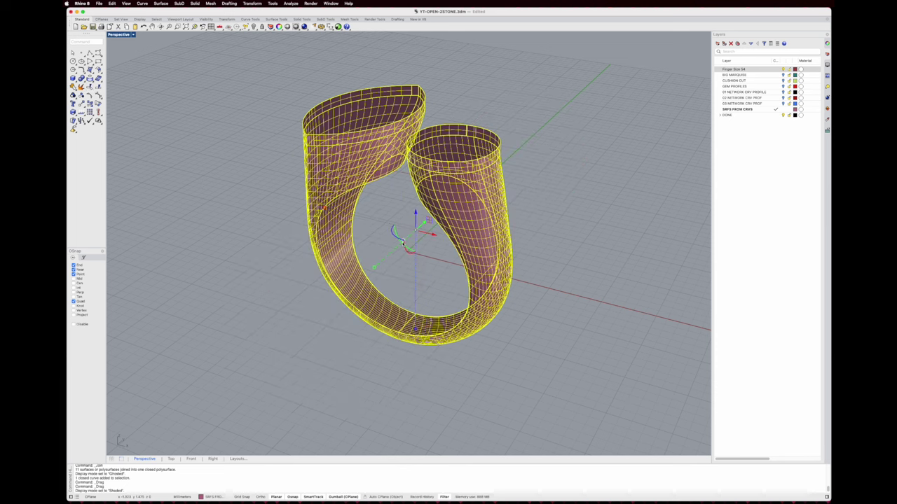
click(410, 257)
right_drag(410, 259, 347, 219)
right_drag(421, 213, 369, 223)
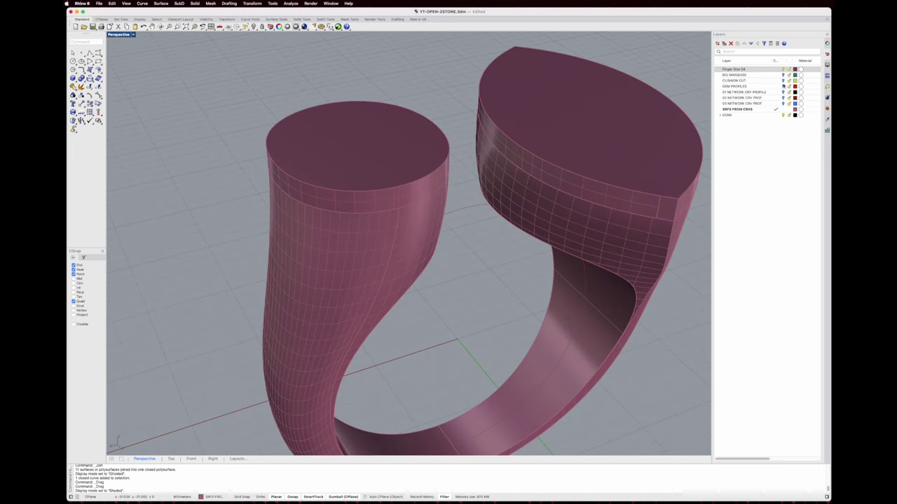
Show the CUSHION CUT layer, make it current and hide the SRFS FROM CRVS layer to isolate the gem
click(783, 80)
right_drag(486, 182, 487, 199)
shift+right_drag(418, 175, 373, 183)
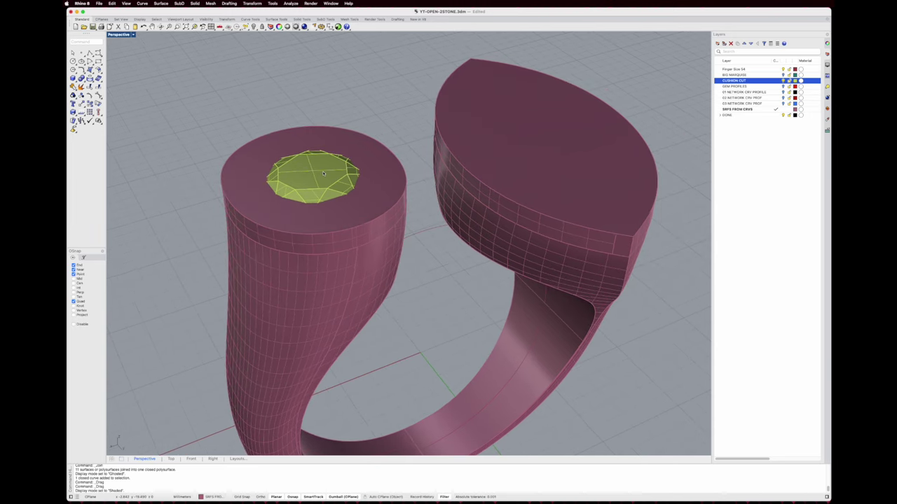
click(776, 80)
click(783, 109)
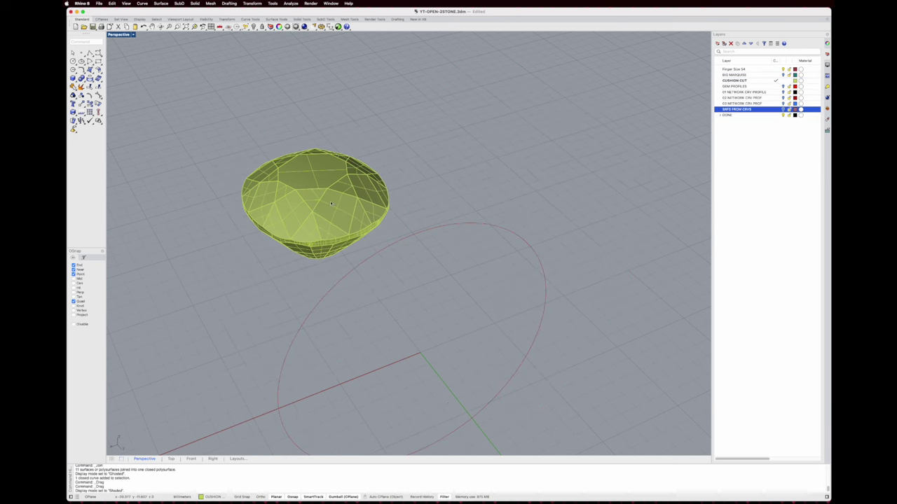
right_drag(324, 192, 350, 188)
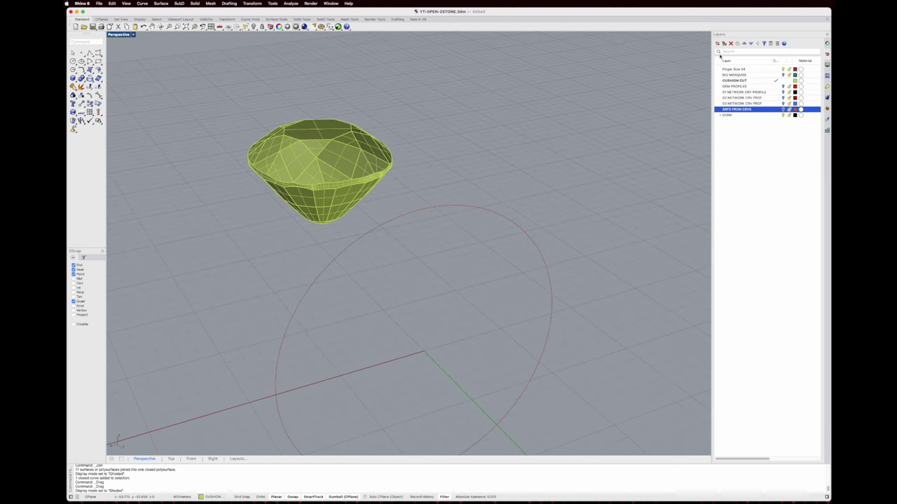
Create a layer named CUTTER and set its colour to White
click(717, 43)
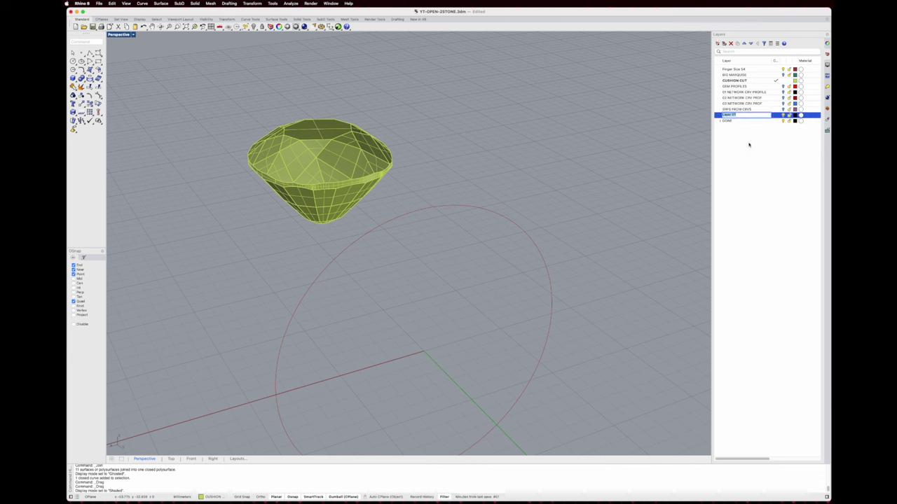
text(CUTTER)
key(Return)
click(795, 115)
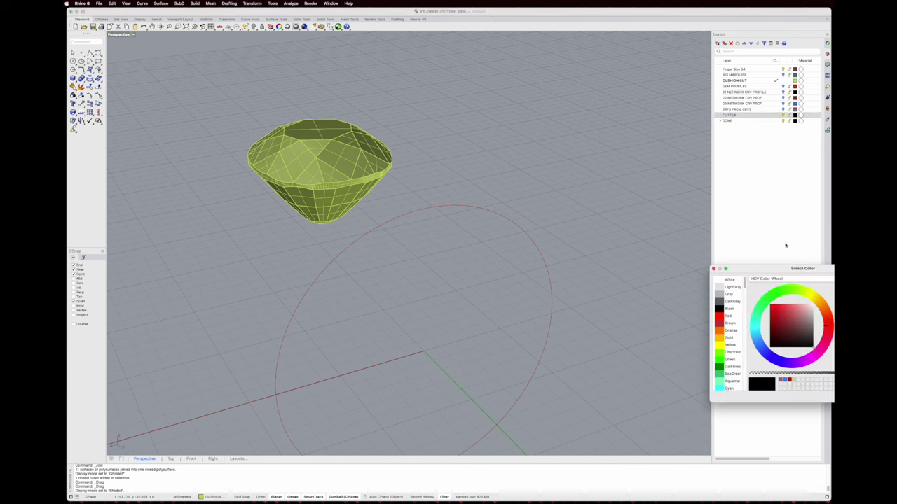
click(733, 281)
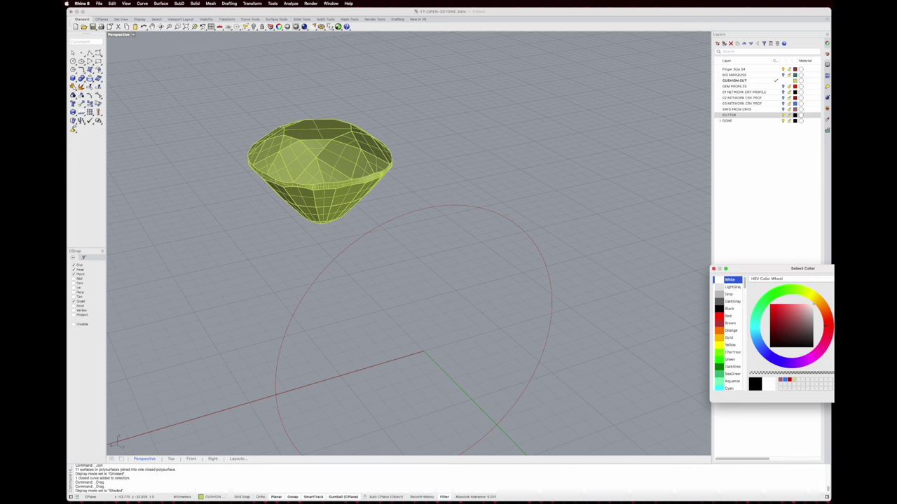
key(Return)
With object snaps off, start a polyline in the Front view from above the gem to its table edge and along the crown to the girdle
double_click(119, 35)
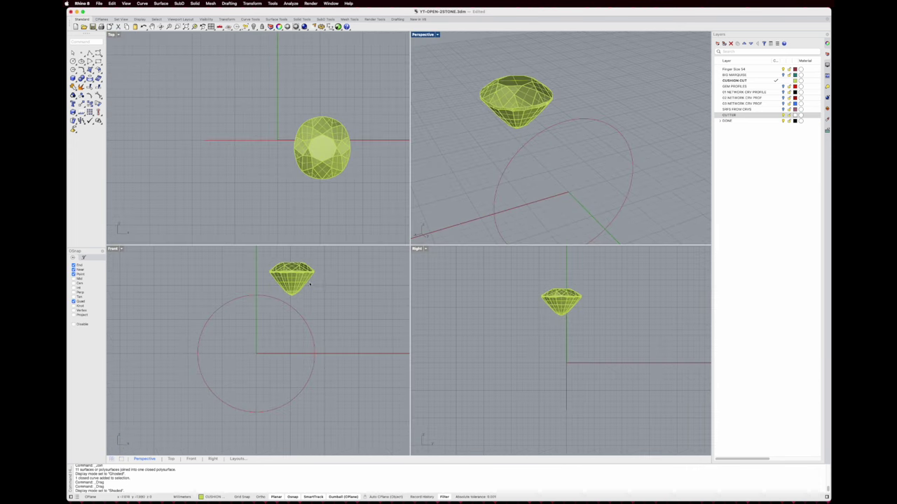
scroll(307, 270, up, 8)
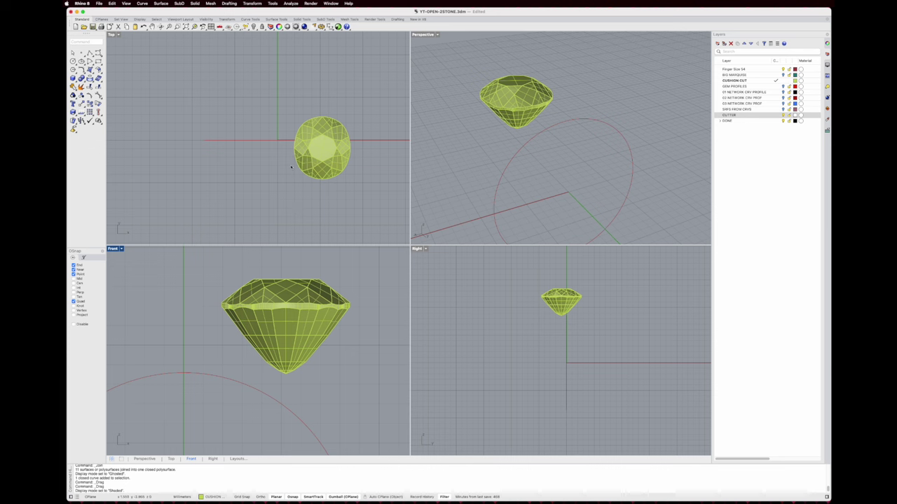
click(91, 54)
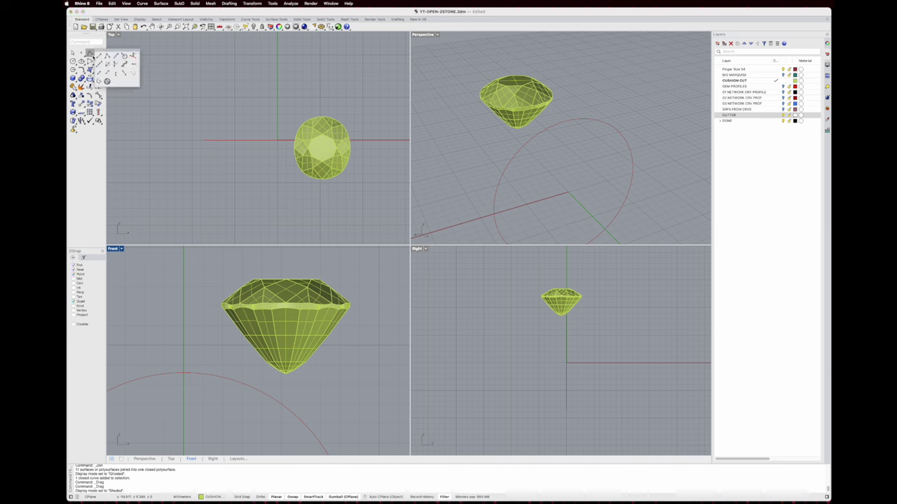
click(105, 57)
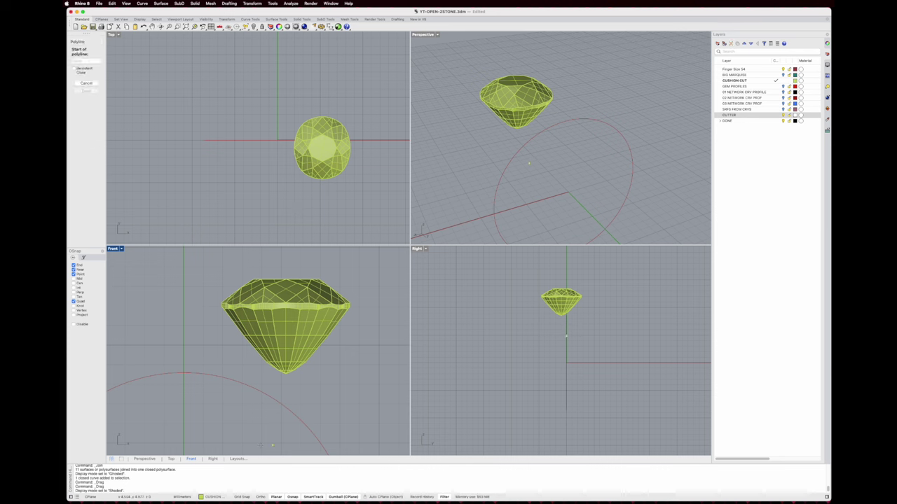
click(276, 498)
click(276, 497)
click(292, 497)
scroll(319, 337, up, 4)
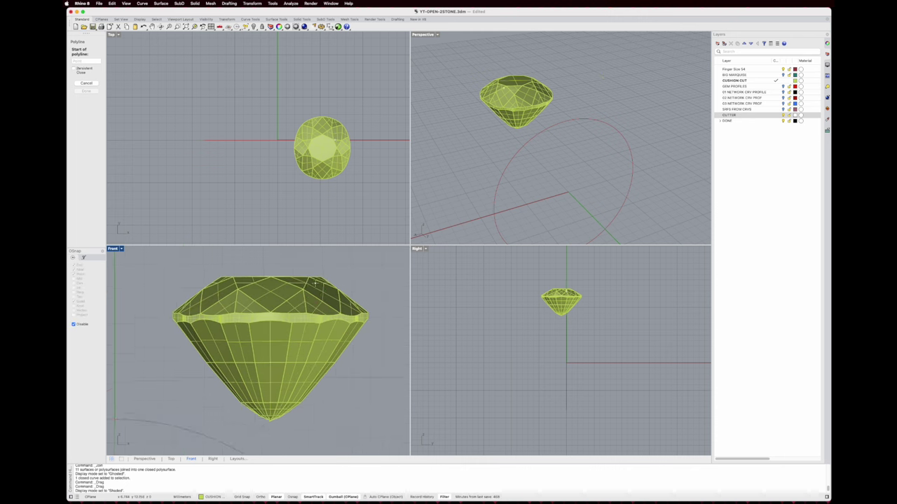
click(322, 267)
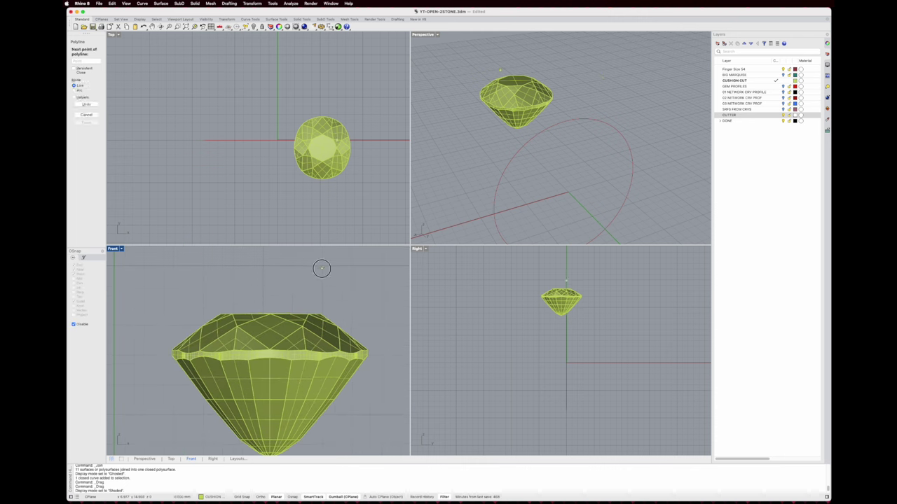
scroll(321, 314, up, 3)
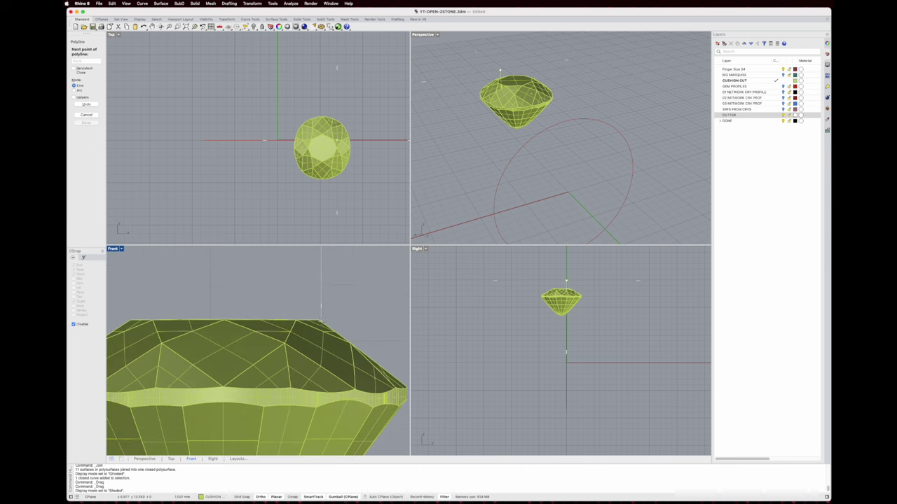
click(321, 322)
scroll(319, 324, down, 3)
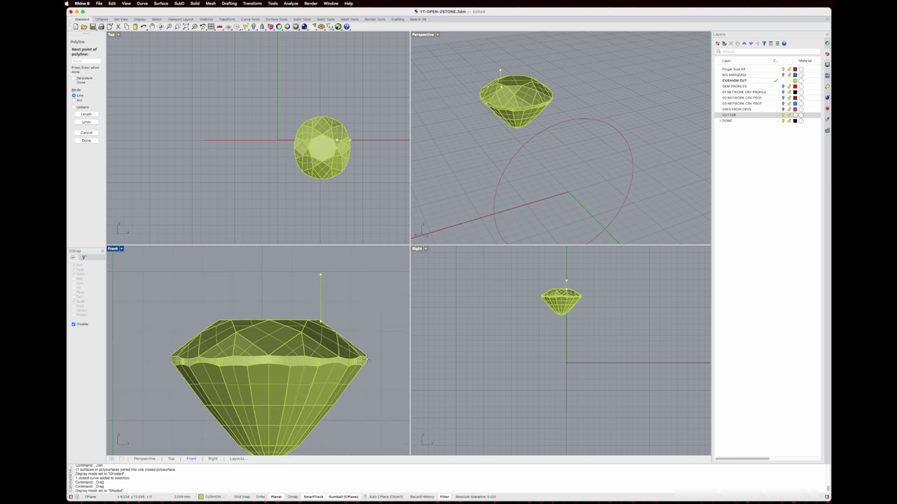
scroll(367, 359, up, 3)
click(365, 353)
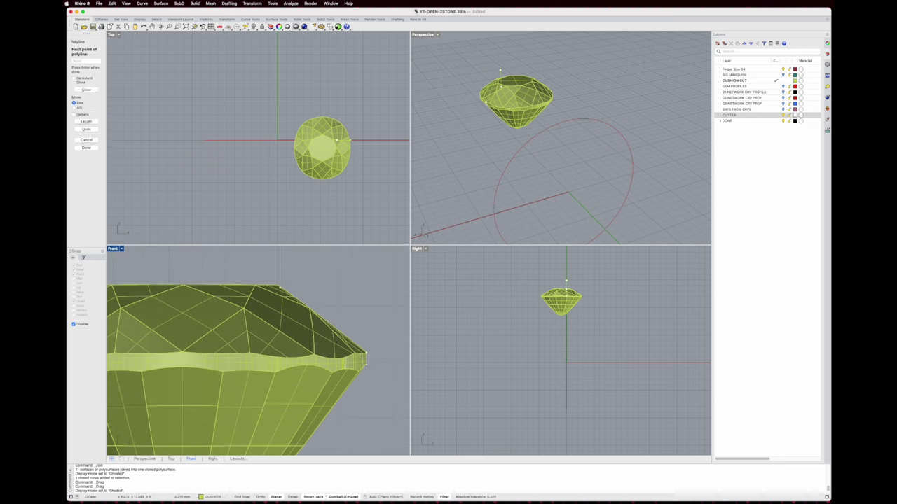
Continue the polyline past the girdle along the pavilion, run it straight down below the gem, and finish it
scroll(365, 358, down, 3)
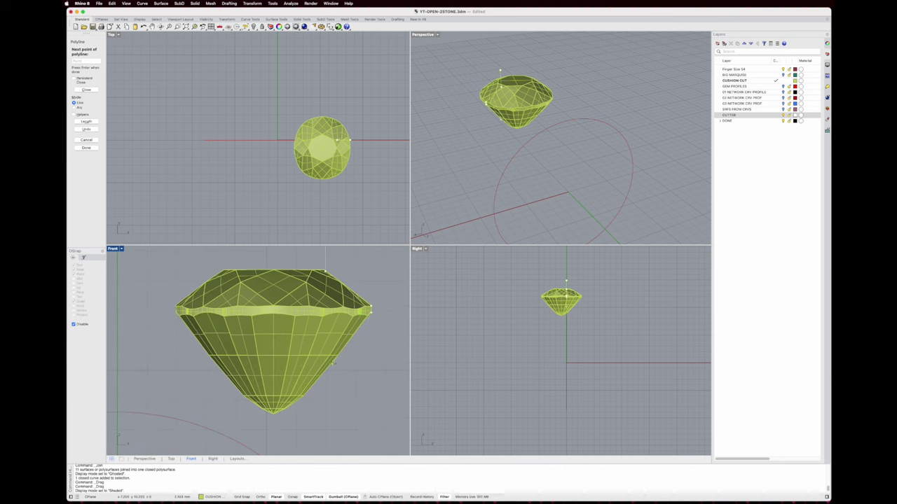
click(332, 363)
scroll(308, 392, down, 2)
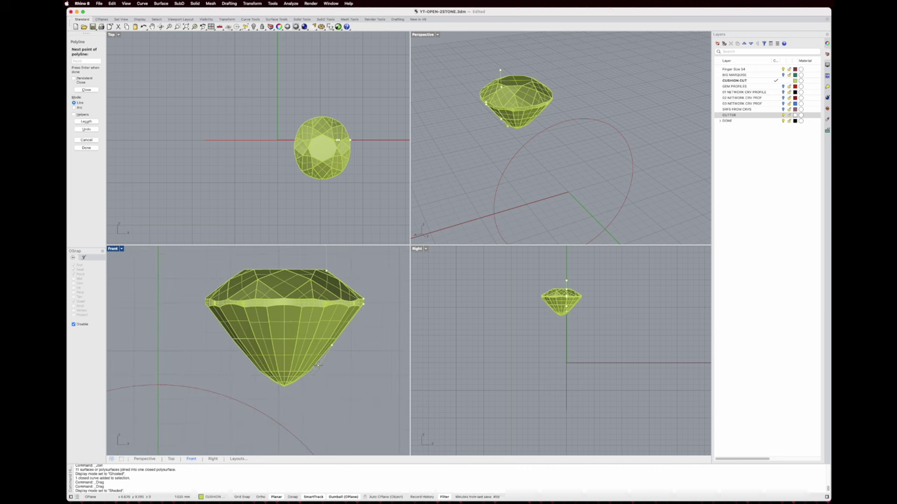
scroll(320, 367, up, 3)
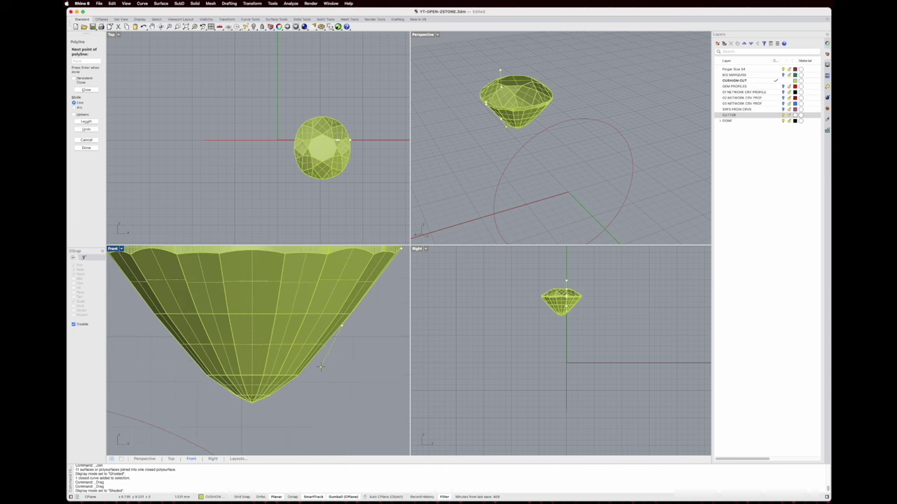
scroll(319, 393, down, 4)
click(317, 444)
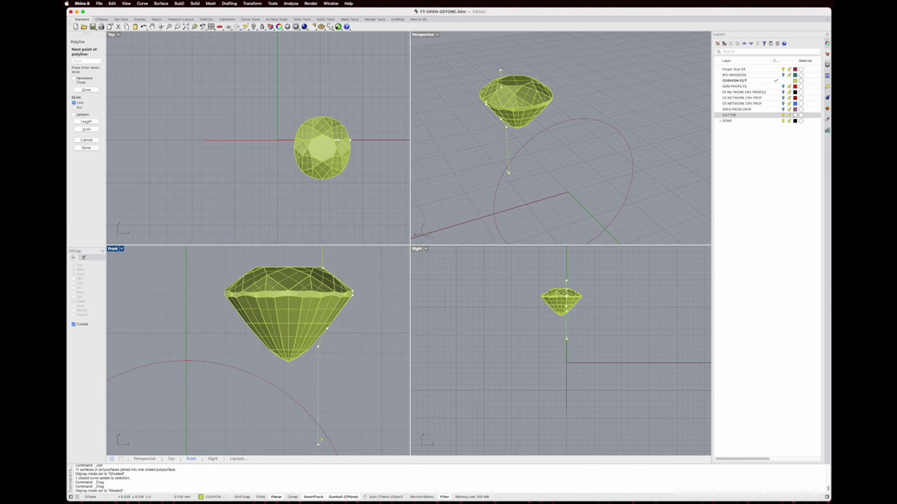
key(Return)
scroll(334, 403, up, 1)
click(315, 382)
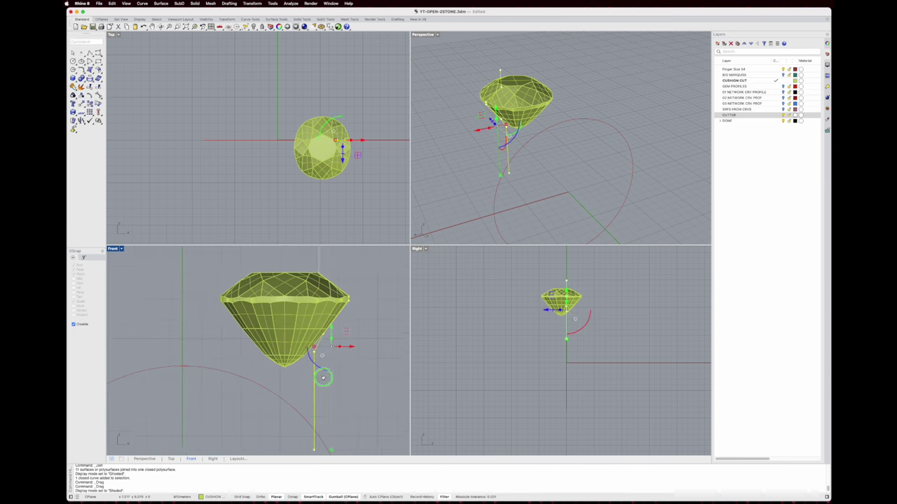
scroll(317, 381, up, 3)
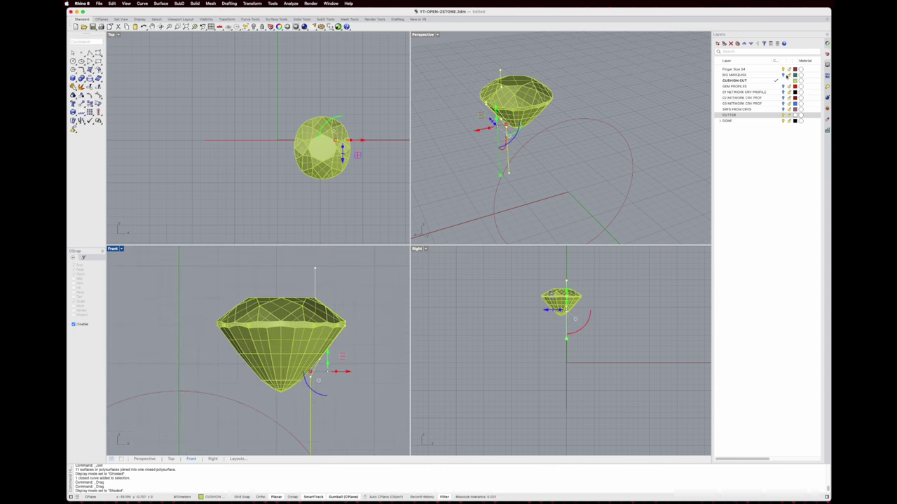
right_click(767, 118)
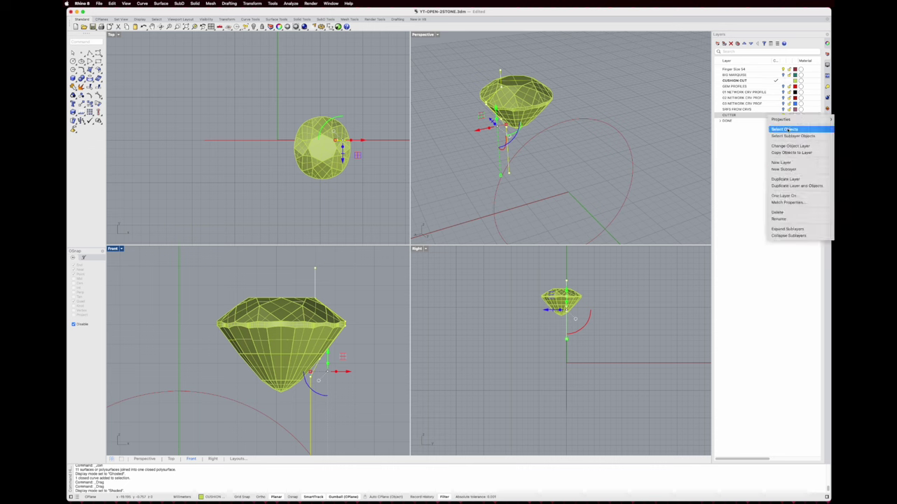
click(452, 353)
right_drag(540, 156, 564, 168)
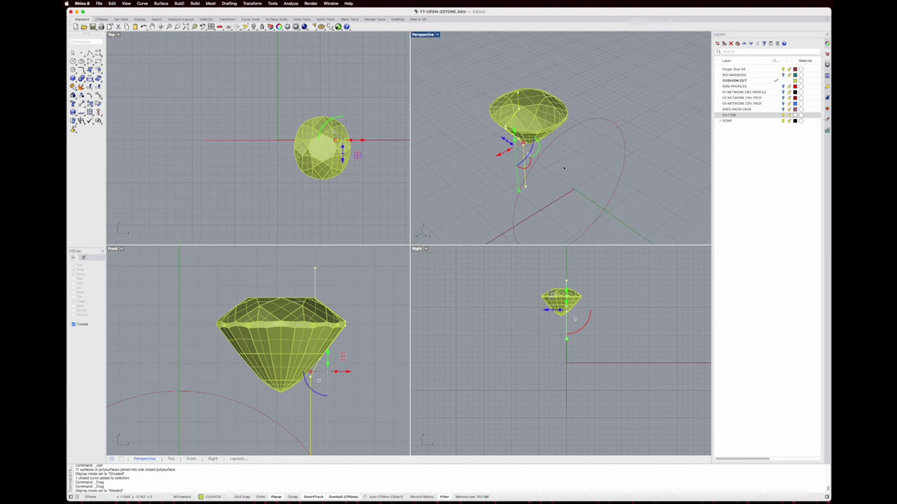
click(564, 168)
Move the cutter profile polyline to the CUTTER layer
scroll(525, 114, up, 5)
shift+right_drag(524, 116, 531, 129)
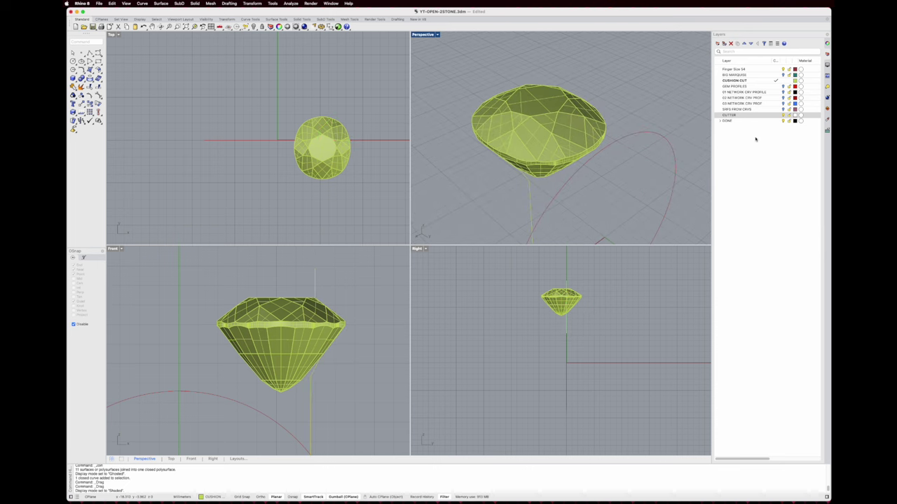
click(531, 199)
right_click(768, 116)
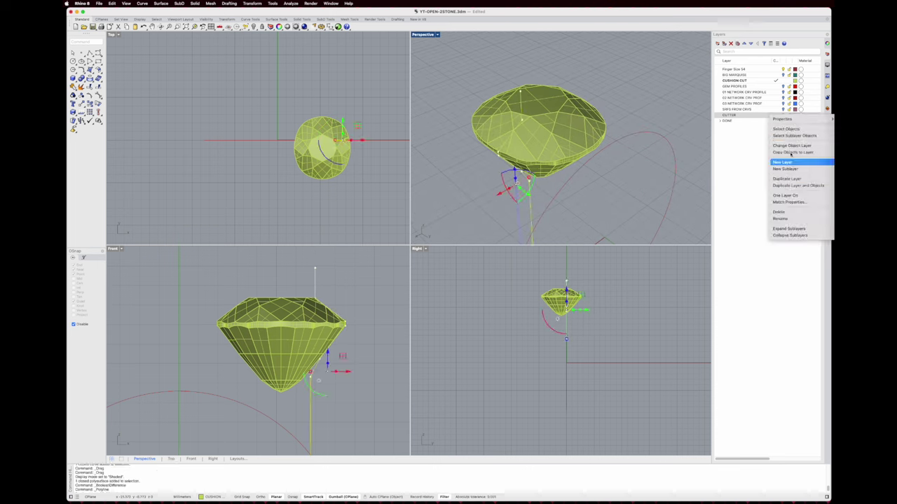
click(784, 145)
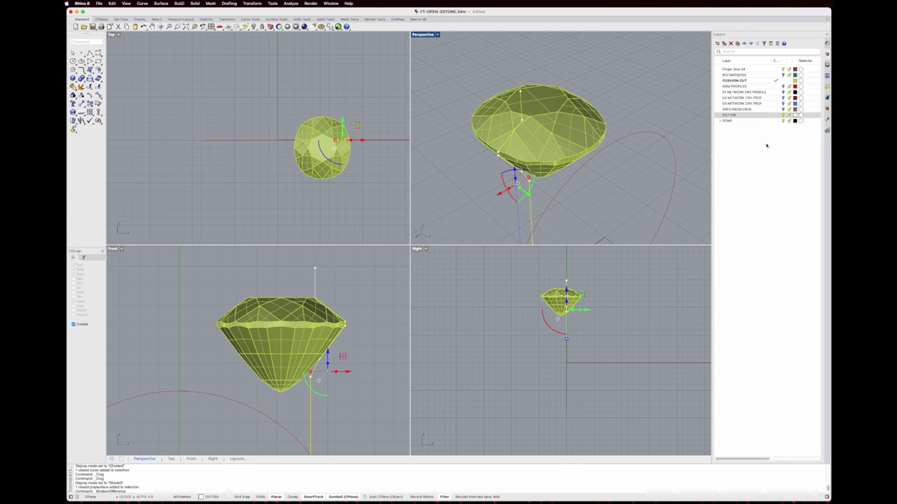
click(760, 134)
click(685, 108)
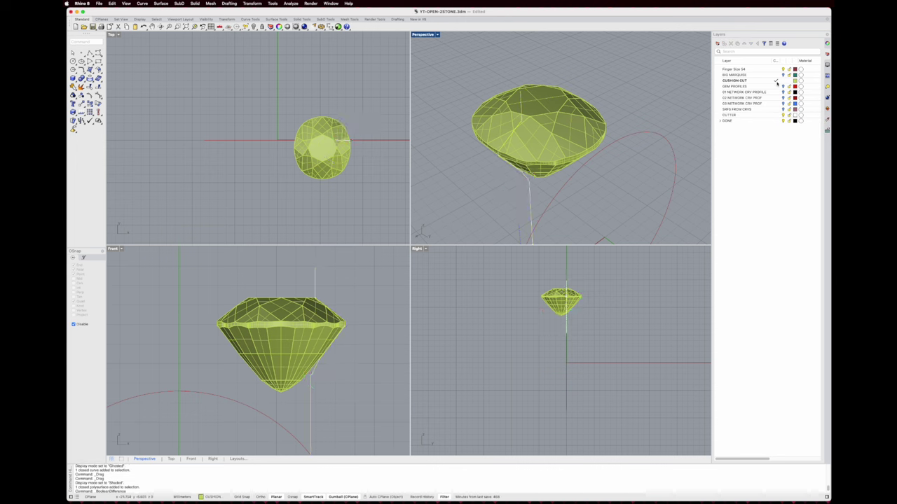
Make the CUTTER layer current, hide CUSHION CUT and show the GEM PROFILES layer
click(776, 115)
click(783, 81)
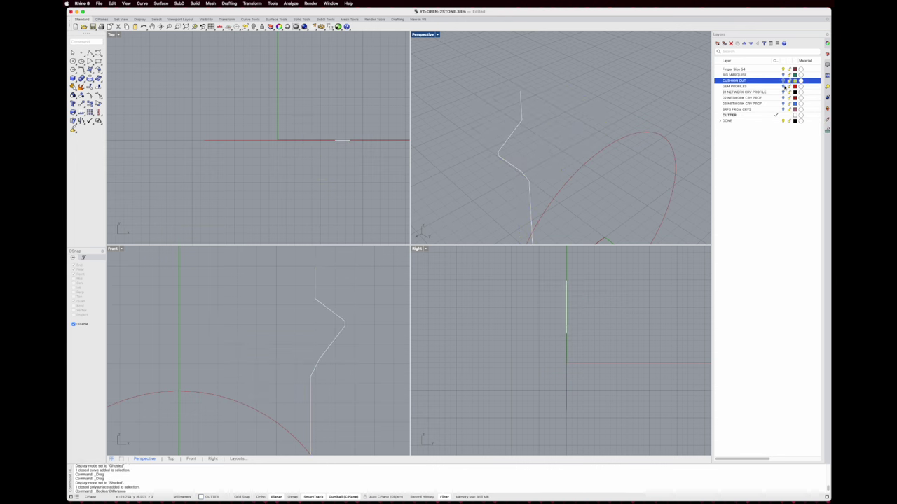
click(783, 86)
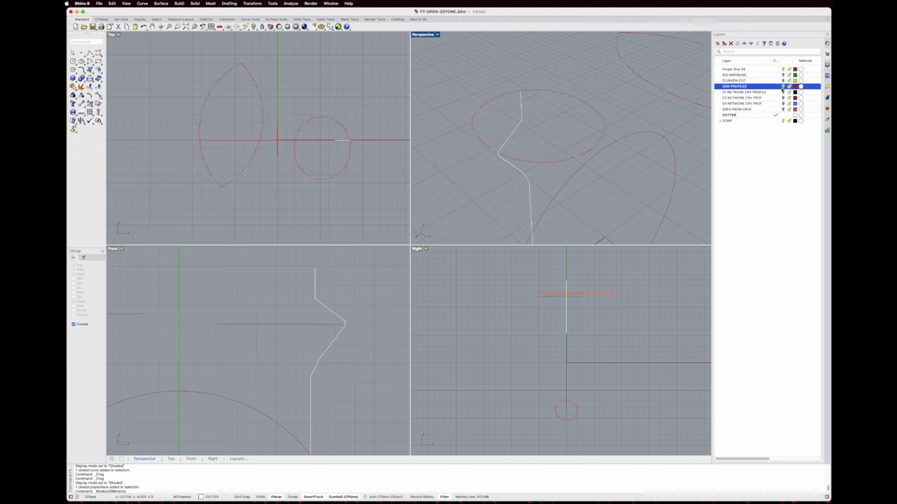
click(559, 92)
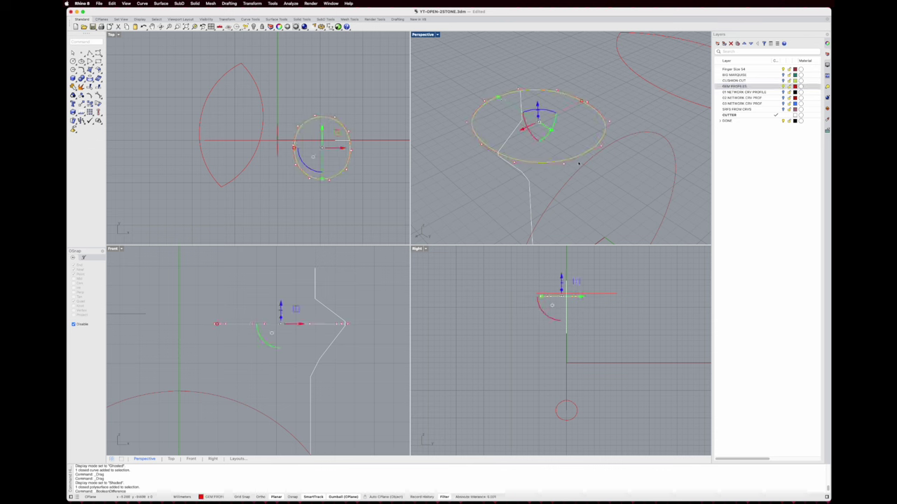
click(348, 79)
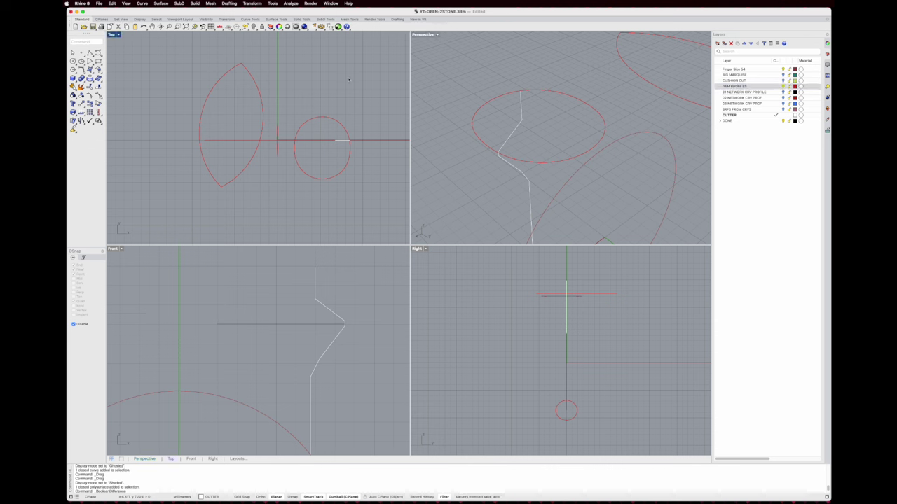
Move the cutter profile in the Top view toward the widest point on the side of the cushion gem outline
click(344, 142)
click(378, 149)
scroll(335, 144, up, 3)
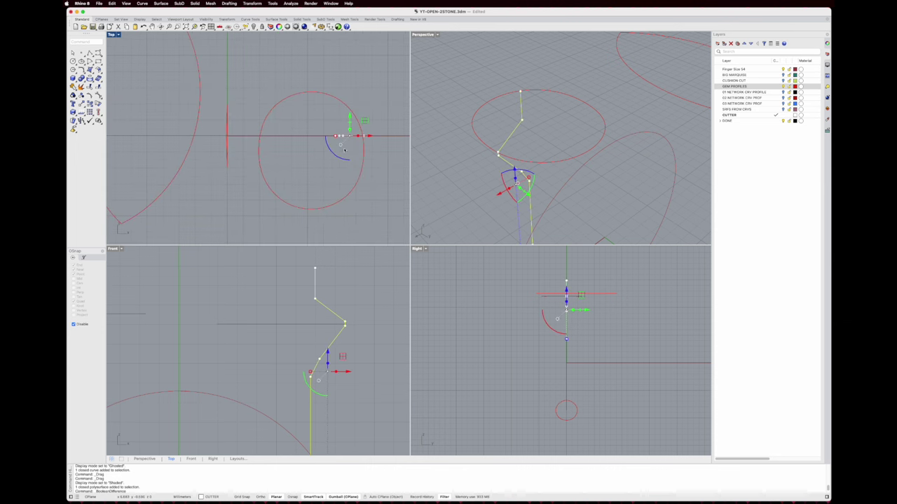
drag(349, 117, 344, 135)
scroll(347, 140, up, 4)
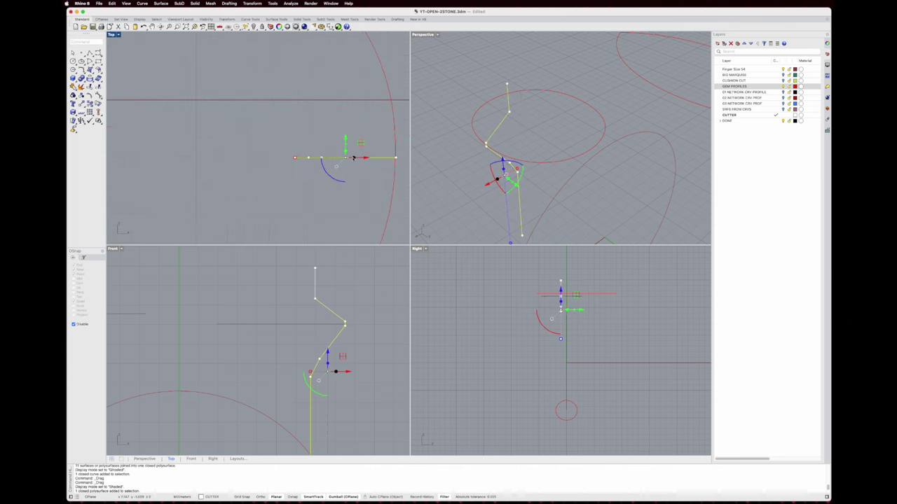
right_drag(379, 164, 356, 164)
scroll(500, 142, up, 8)
shift+right_drag(501, 142, 534, 76)
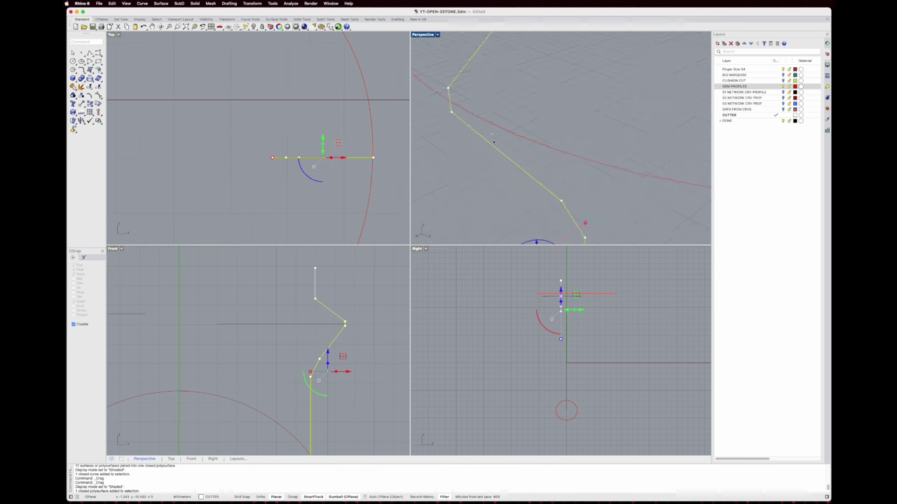
scroll(492, 136, down, 5)
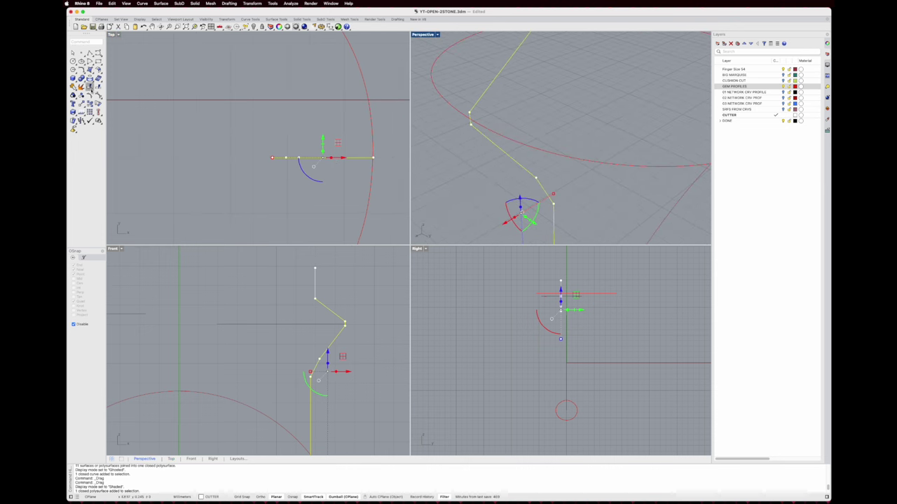
With object snaps on, move the cutter profile from a point on its vertical girdle segment onto the cushion outline's side quadrant
click(89, 103)
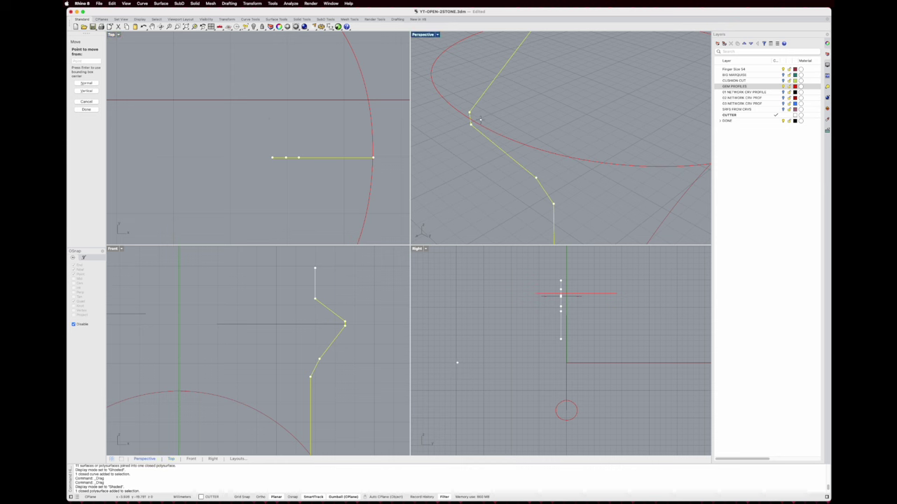
scroll(317, 329, up, 10)
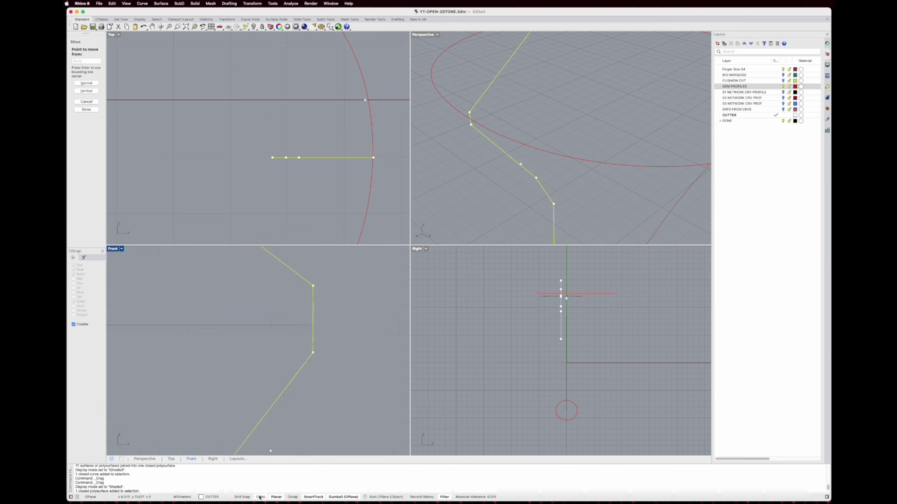
click(292, 497)
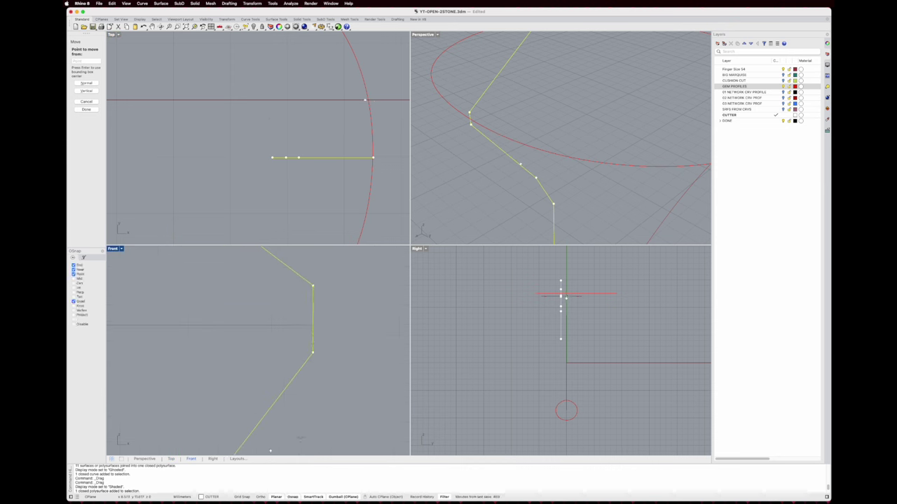
click(313, 326)
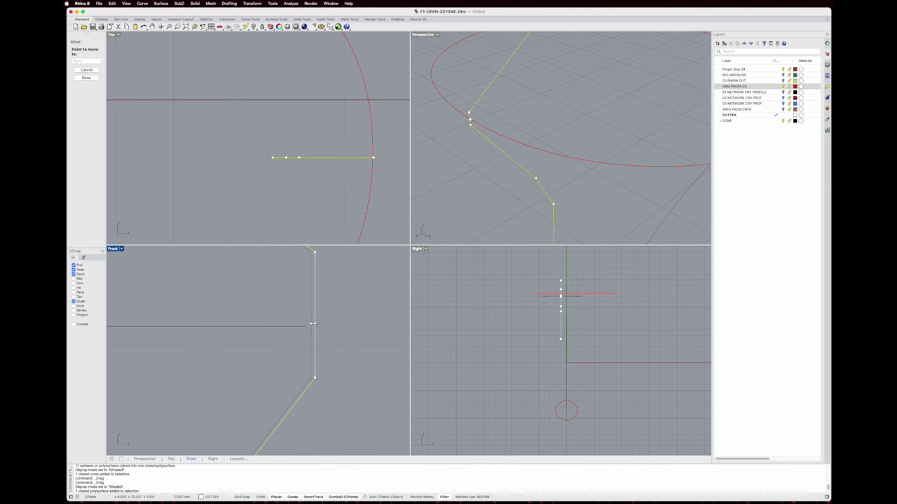
click(309, 325)
click(471, 152)
scroll(546, 112, down, 10)
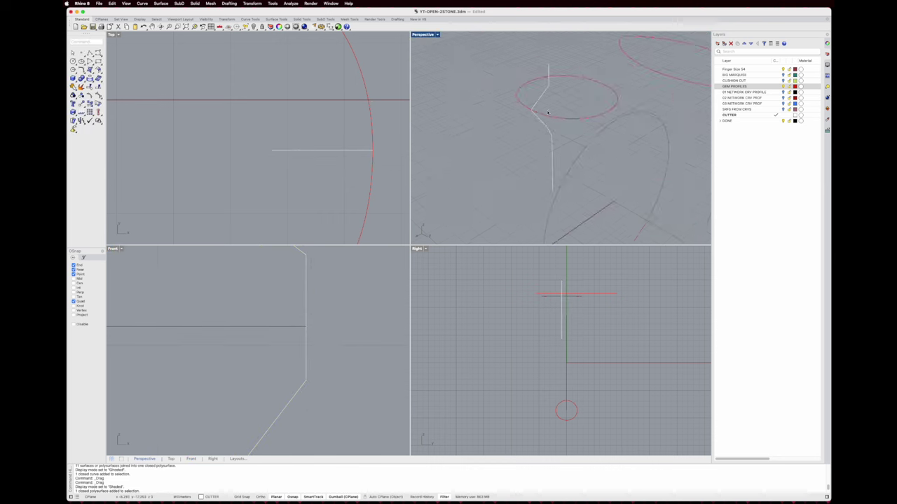
right_drag(547, 112, 536, 120)
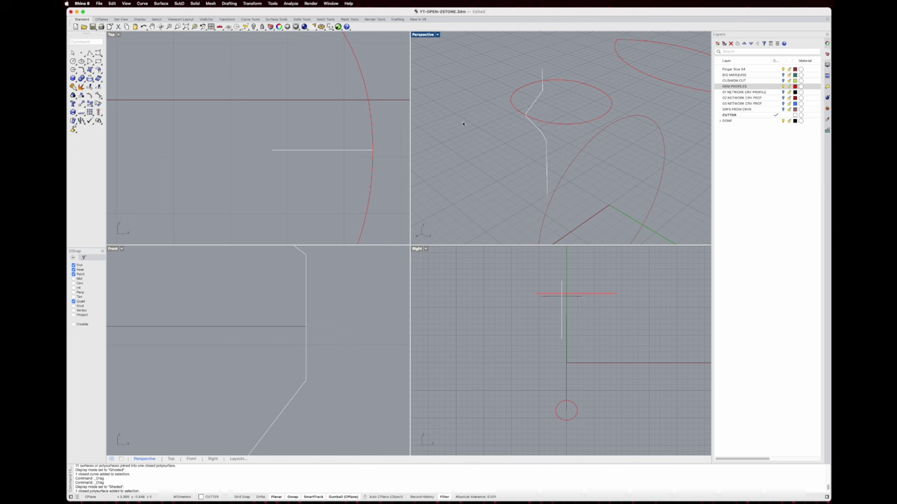
Turn on the Cen object snap and check the cushion gem outline together with the cutter profile
scroll(559, 113, down, 5)
click(569, 119)
scroll(580, 104, up, 6)
right_drag(581, 103, 544, 134)
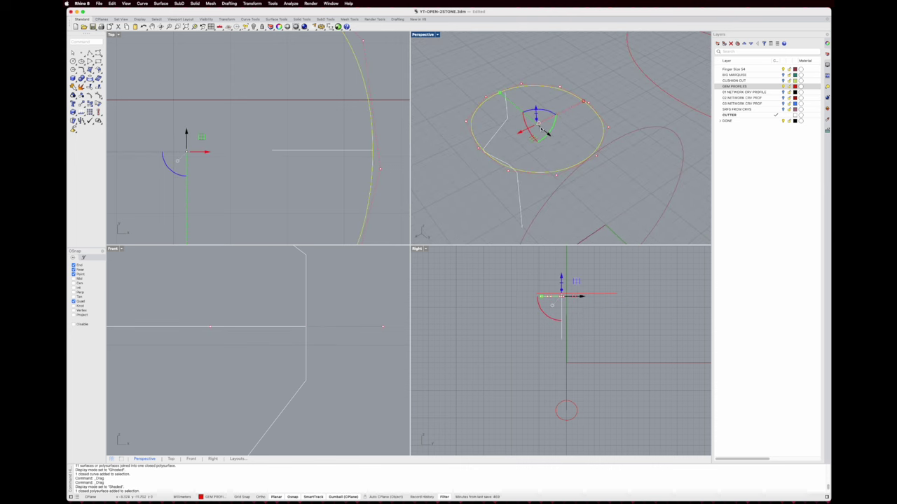
scroll(540, 130, up, 6)
scroll(283, 117, down, 8)
right_drag(231, 100, 253, 116)
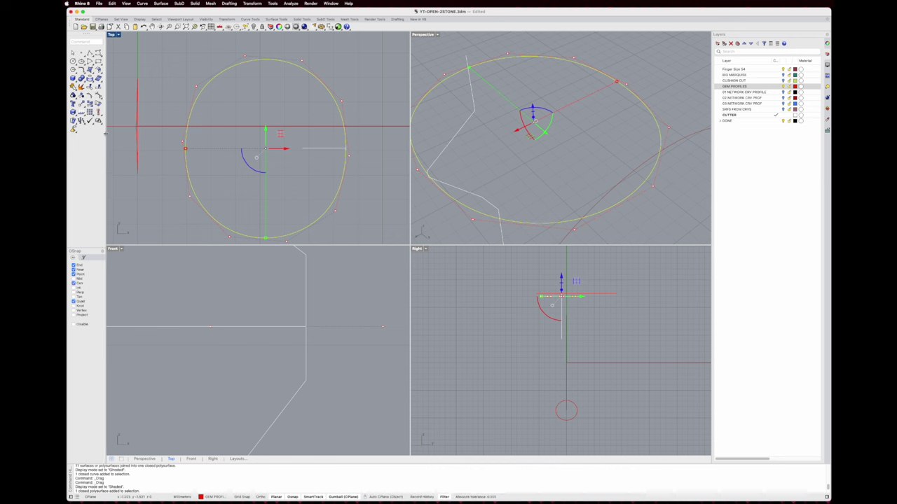
right_drag(144, 94, 148, 88)
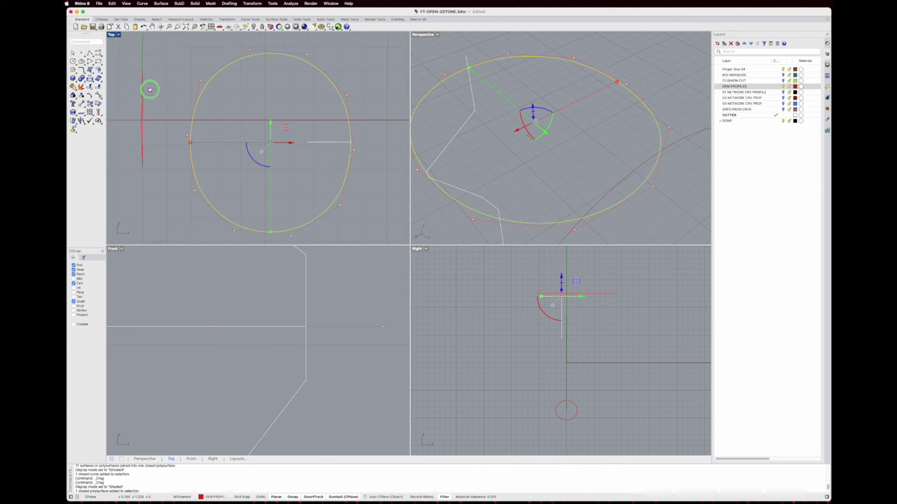
key(Escape)
click(94, 73)
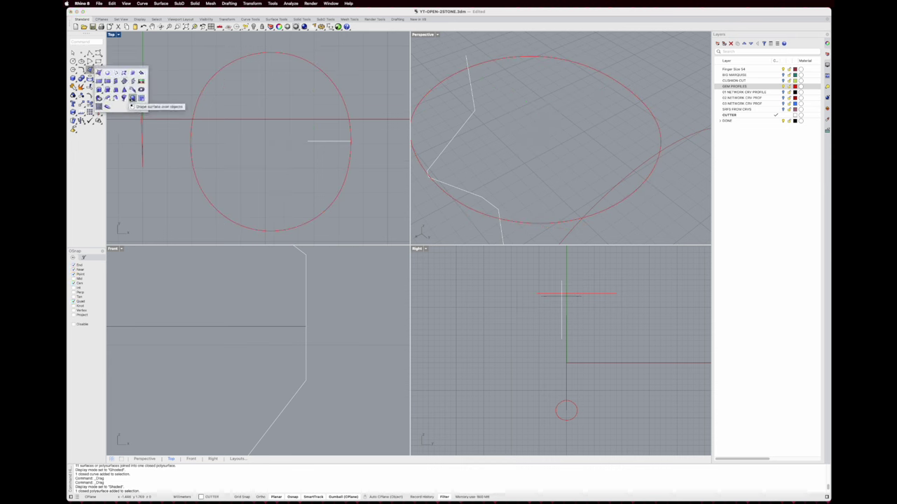
right_click(124, 98)
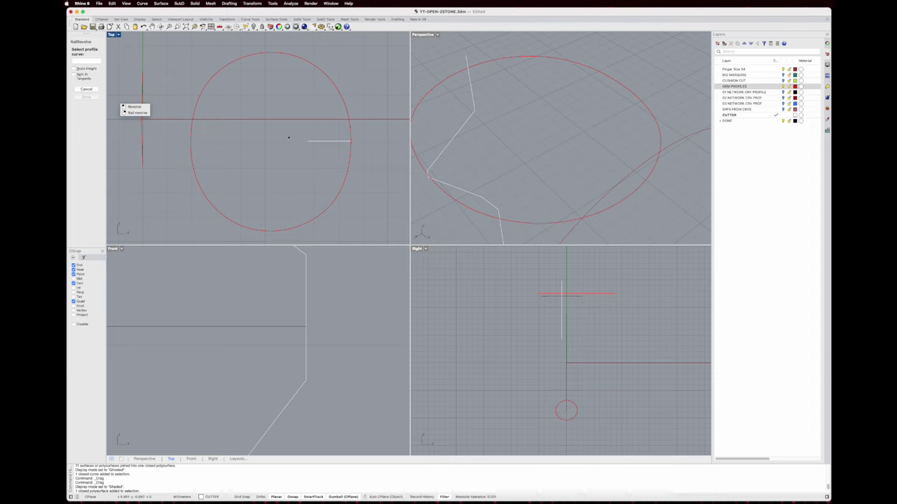
click(343, 142)
click(334, 87)
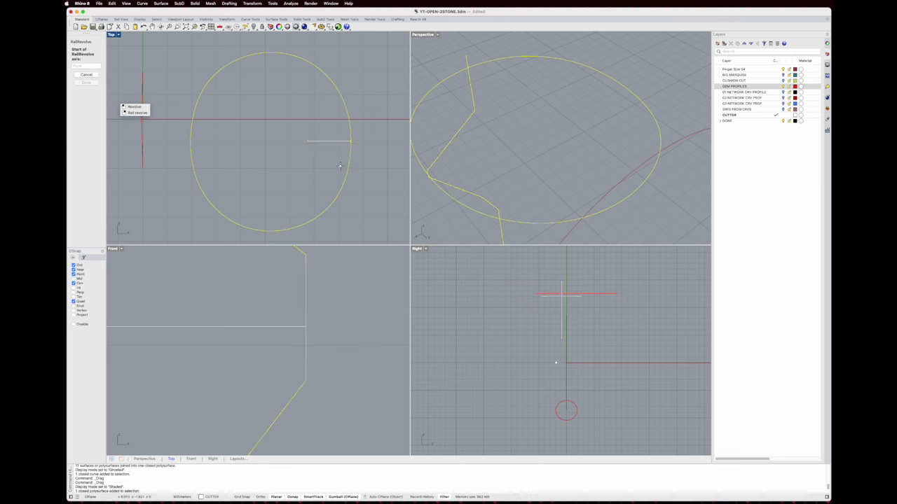
right_click(284, 152)
right_drag(344, 132, 342, 122)
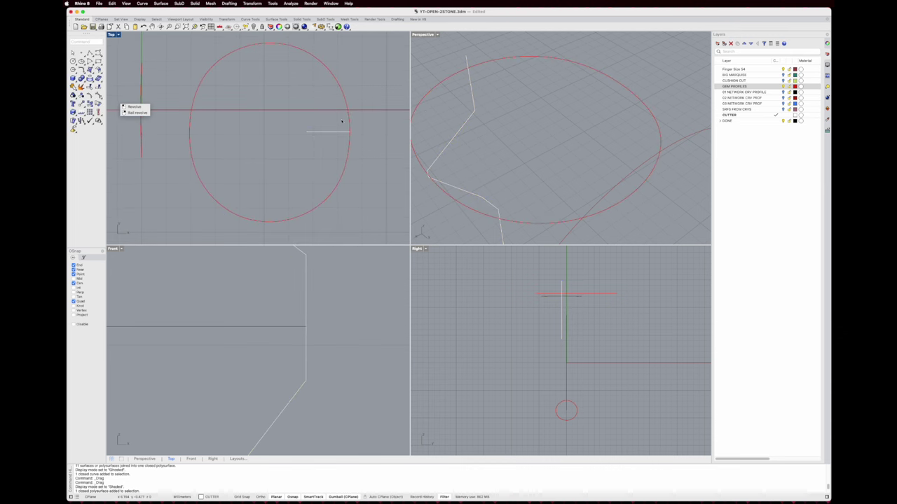
Create a planar surface from the closed cushion gem outline
click(342, 88)
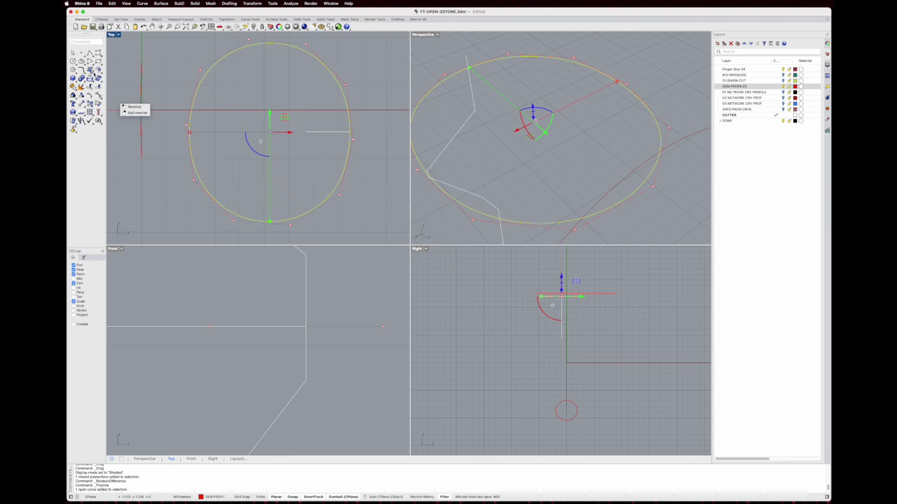
click(90, 70)
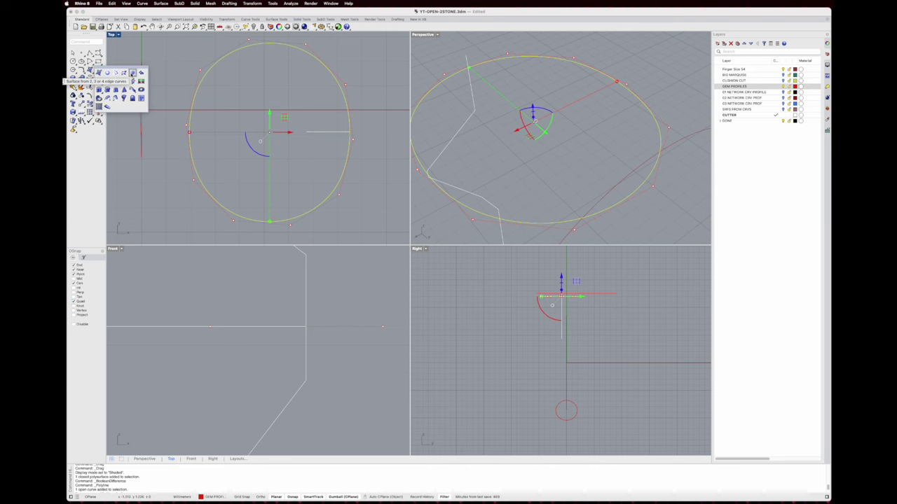
click(115, 72)
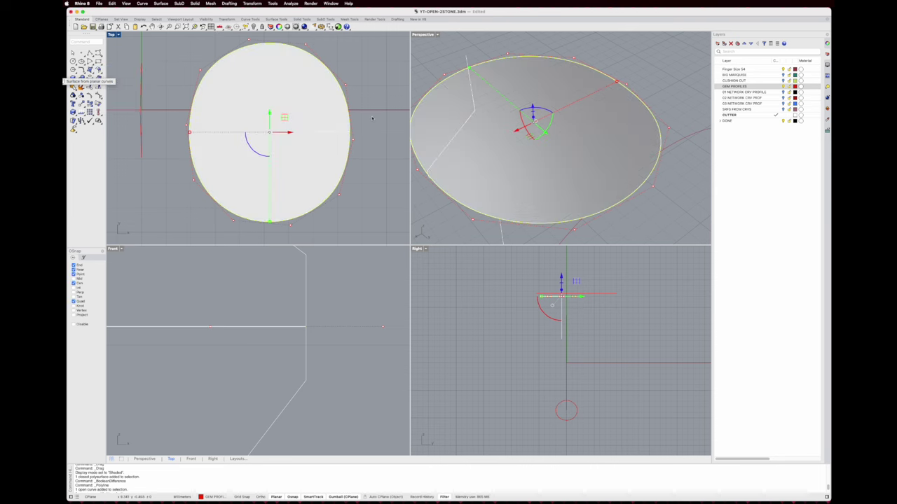
Try to calculate the volume centroid of the planar cushion surface, continuing although it is not closed
click(565, 116)
click(290, 4)
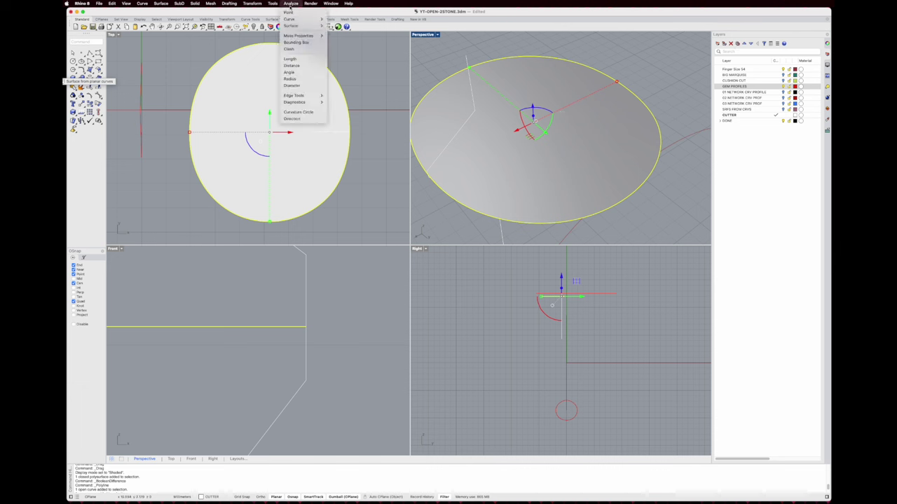
mouse_move(298, 35)
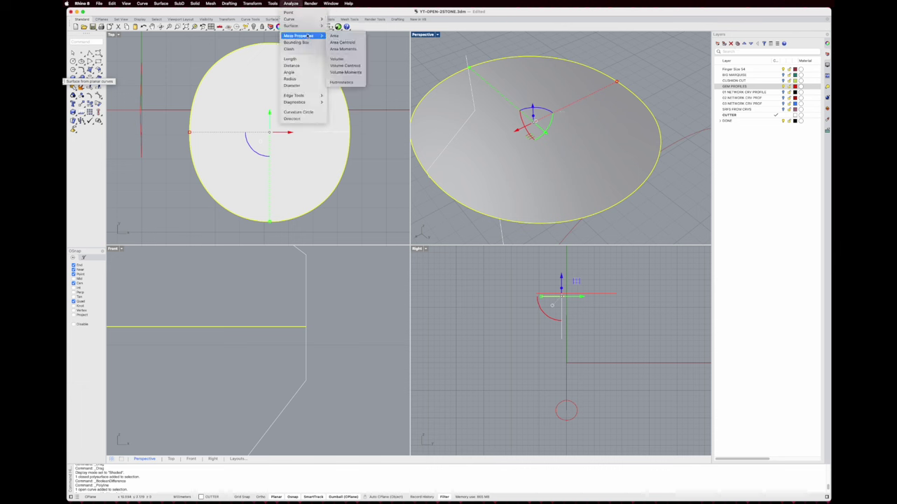
click(345, 65)
click(656, 214)
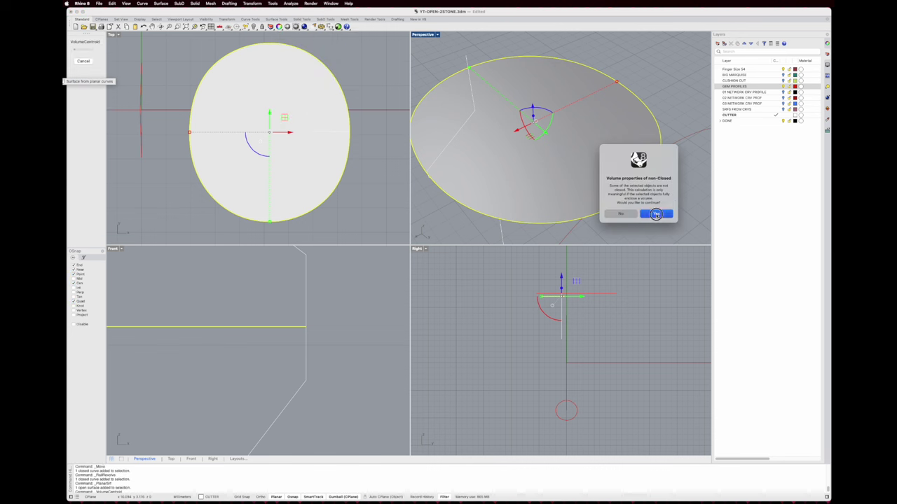
Mark the area centroid of the planar cushion surface with a point and delete the surface
click(291, 3)
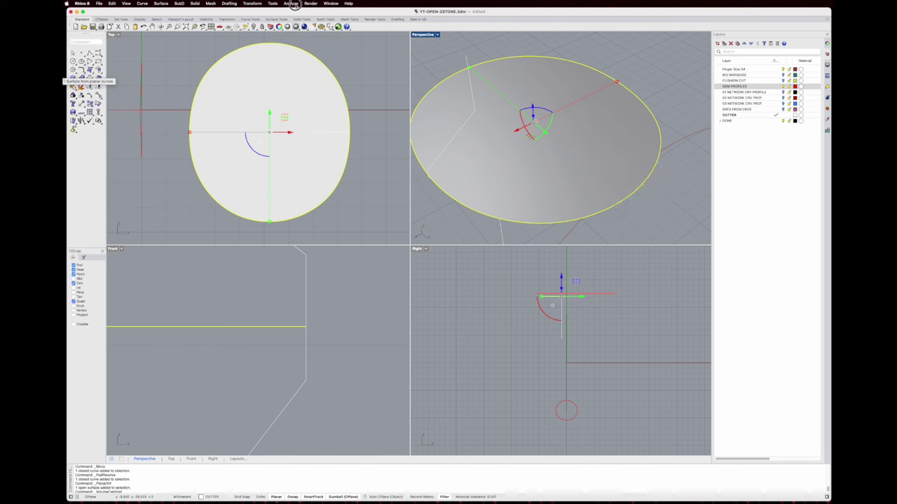
mouse_move(298, 36)
click(353, 43)
click(586, 152)
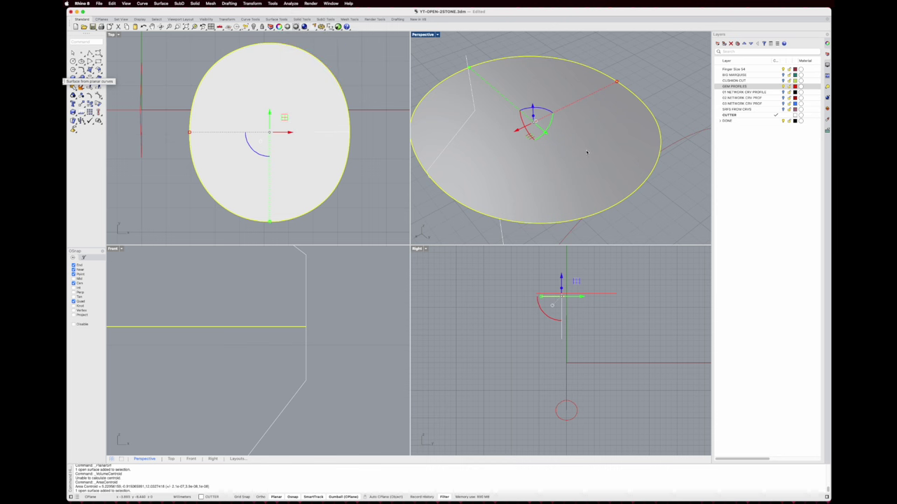
key(Delete)
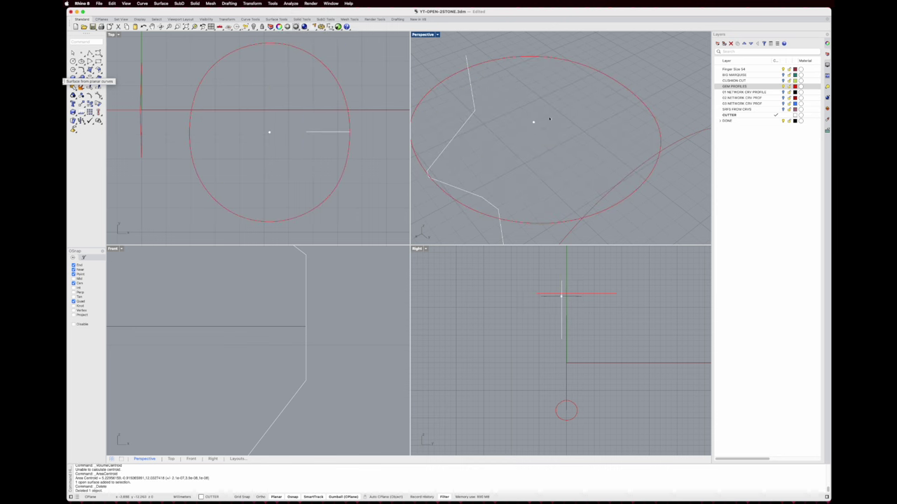
Rail-revolve the cutter profile along the cushion gem outline about a vertical axis through the centroid point
drag(550, 118, 511, 141)
drag(542, 49, 516, 81)
click(516, 80)
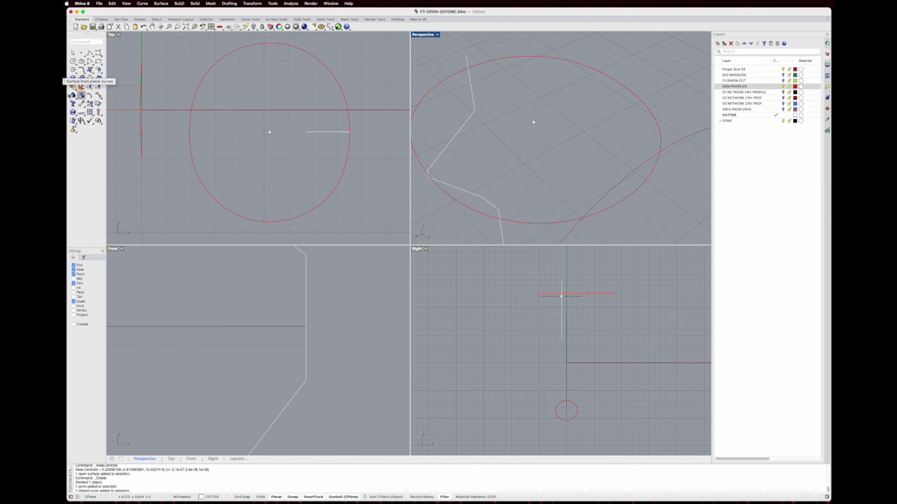
click(81, 80)
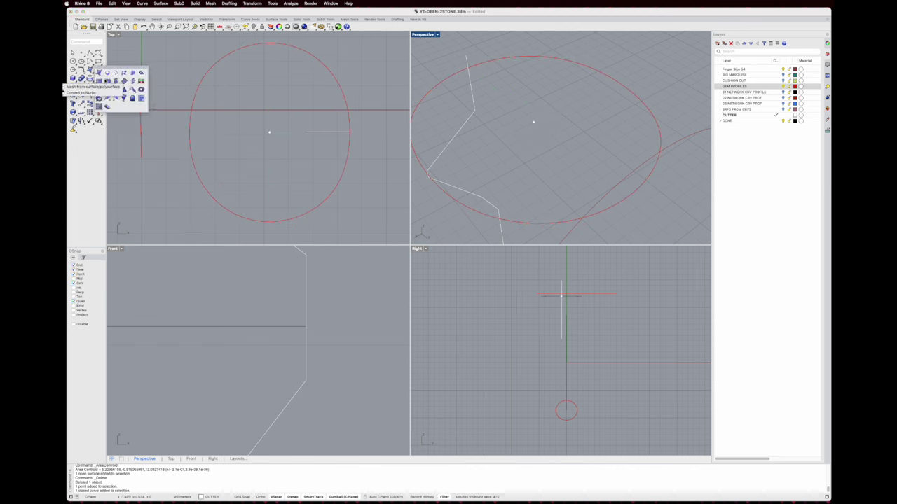
right_click(133, 106)
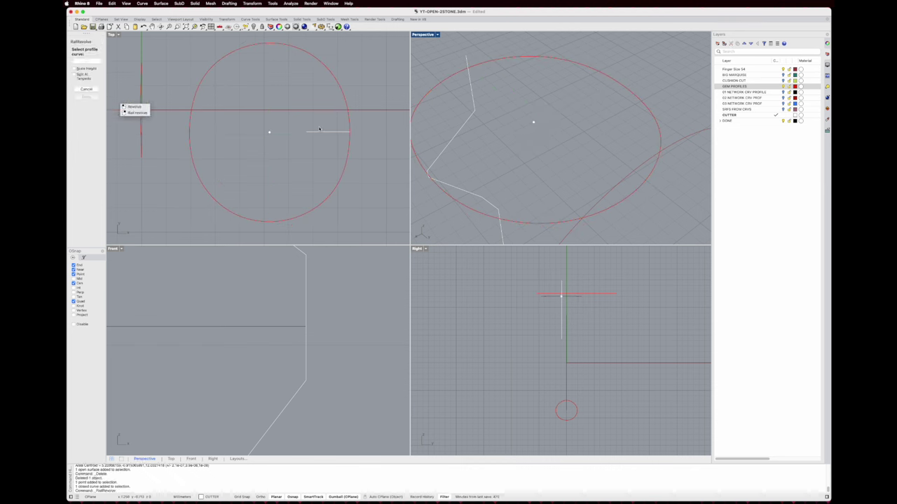
click(342, 87)
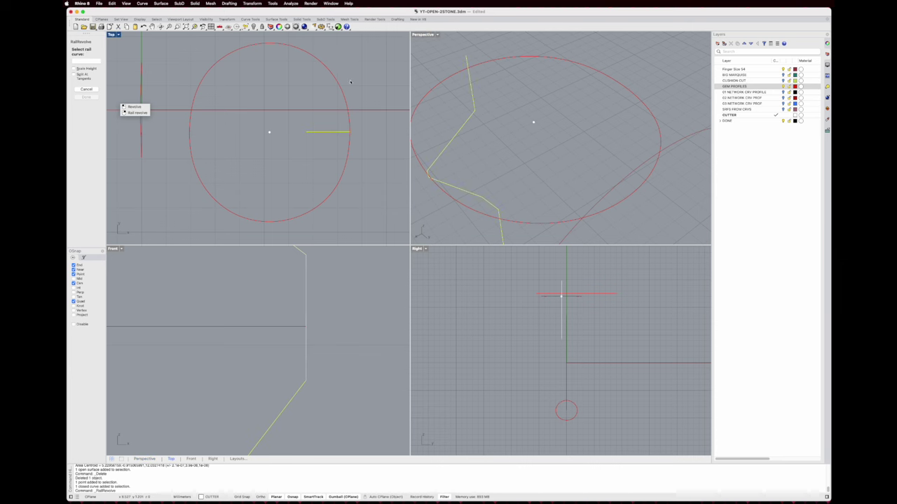
click(269, 132)
scroll(260, 292, down, 5)
right_drag(256, 293, 393, 315)
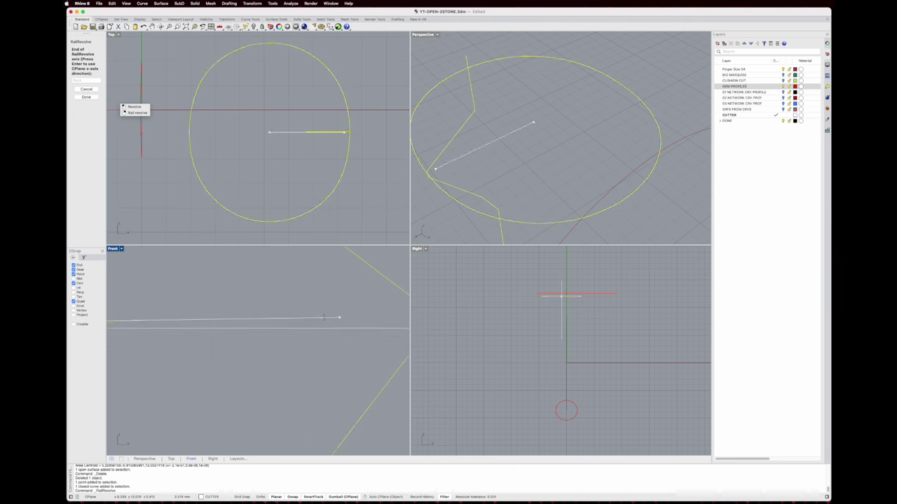
scroll(308, 316, down, 5)
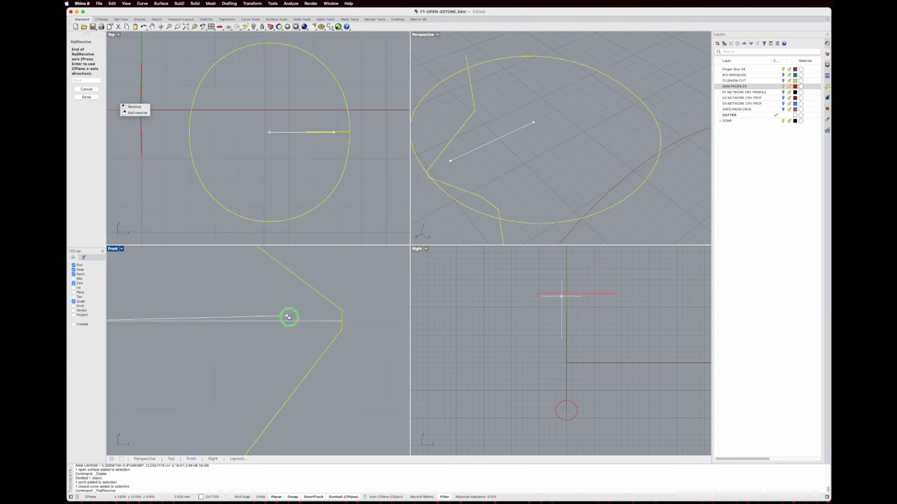
click(315, 257)
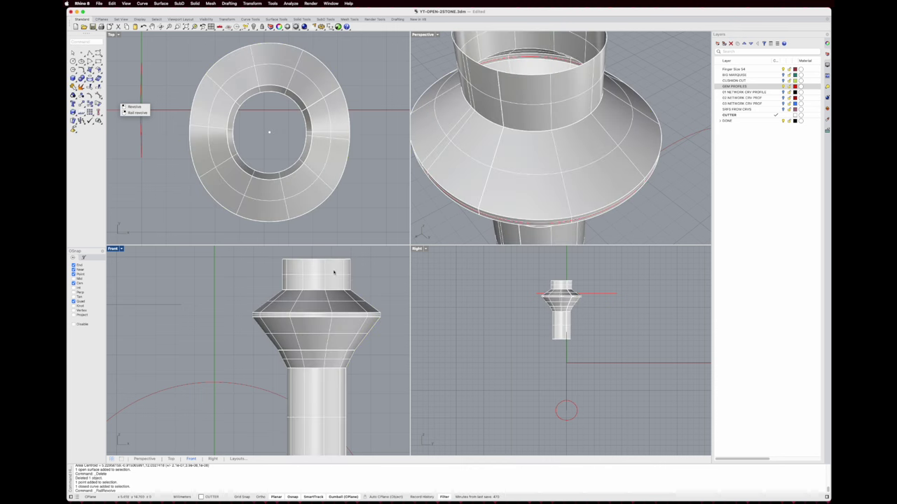
Show the CUSHION CUT layer and maximize the Perspective view to compare the revolved cutter with the gem
right_drag(536, 140, 519, 178)
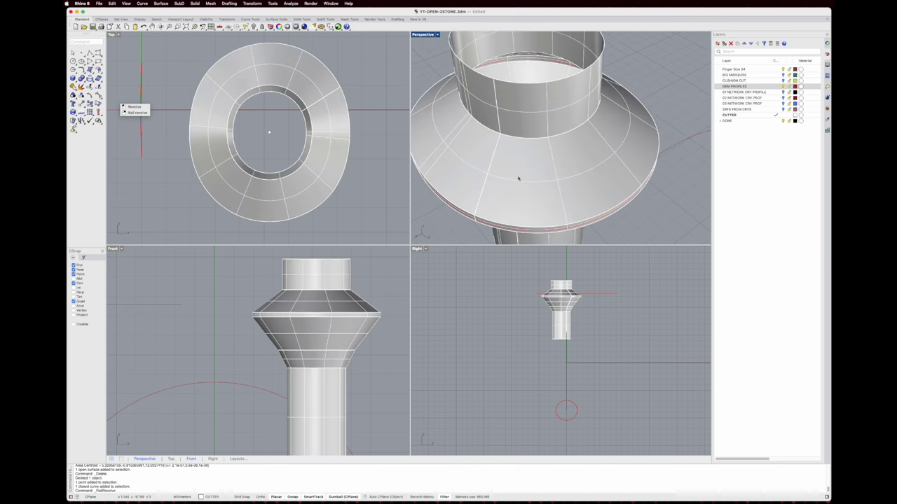
click(782, 80)
scroll(592, 105, down, 6)
right_drag(592, 105, 582, 132)
double_click(420, 34)
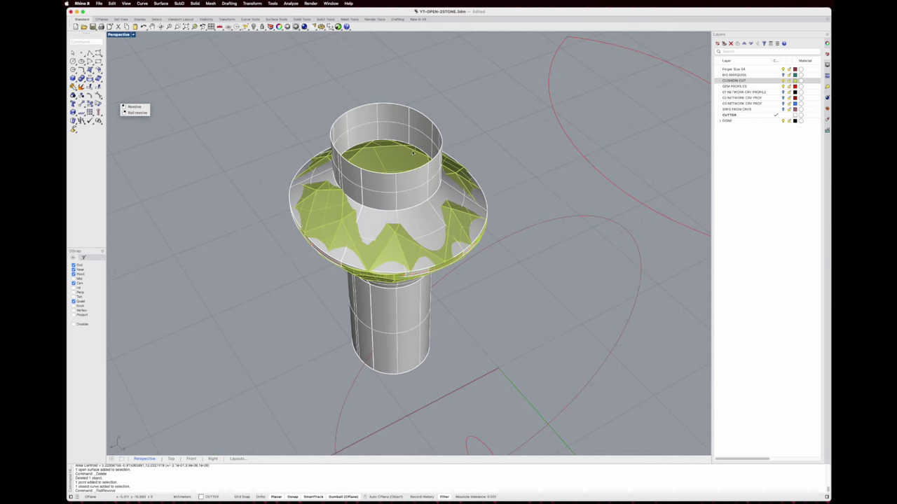
shift+right_drag(412, 153, 403, 163)
Cap the planar holes at both ends of the revolved cushion cutter to make it a closed solid
click(333, 113)
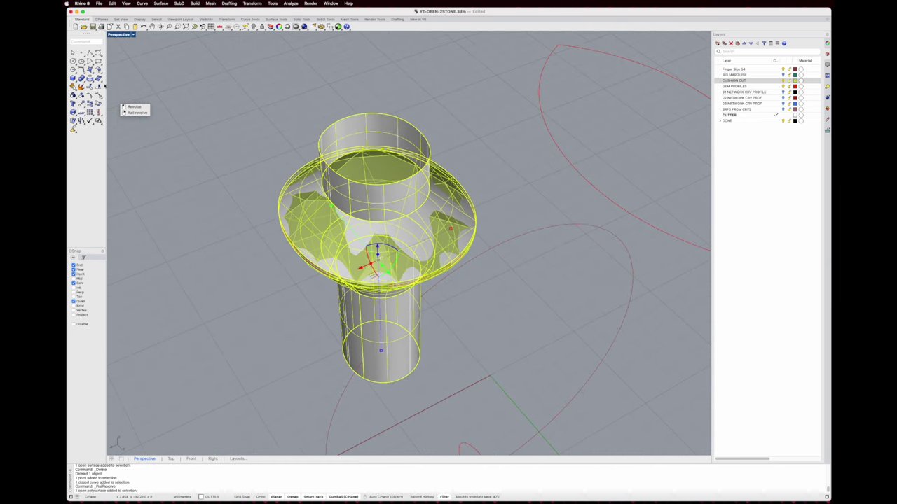
click(99, 72)
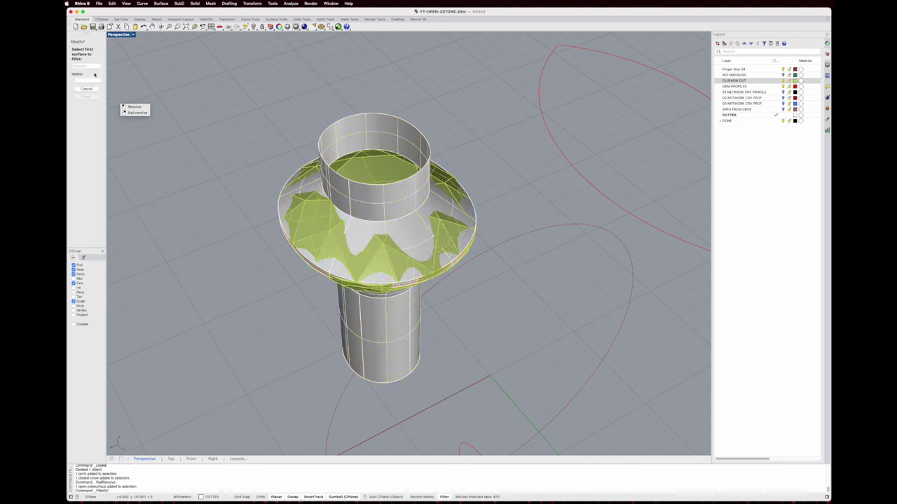
click(100, 73)
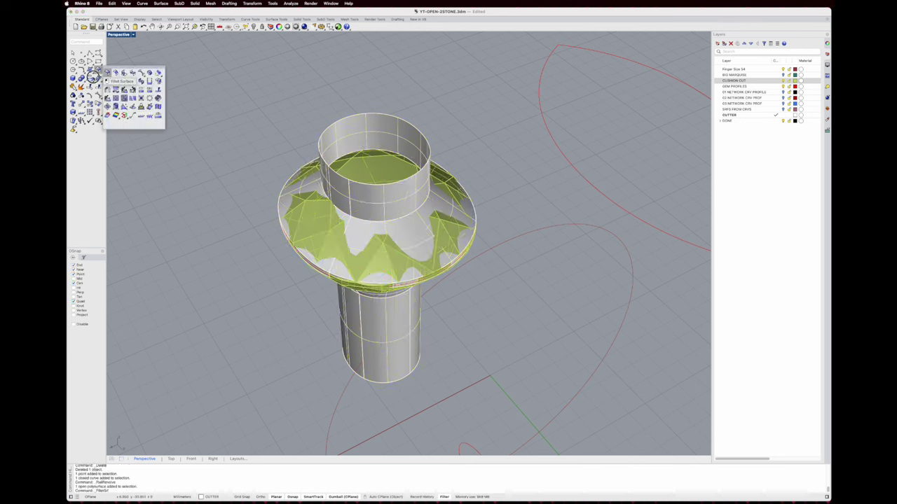
click(77, 83)
click(81, 79)
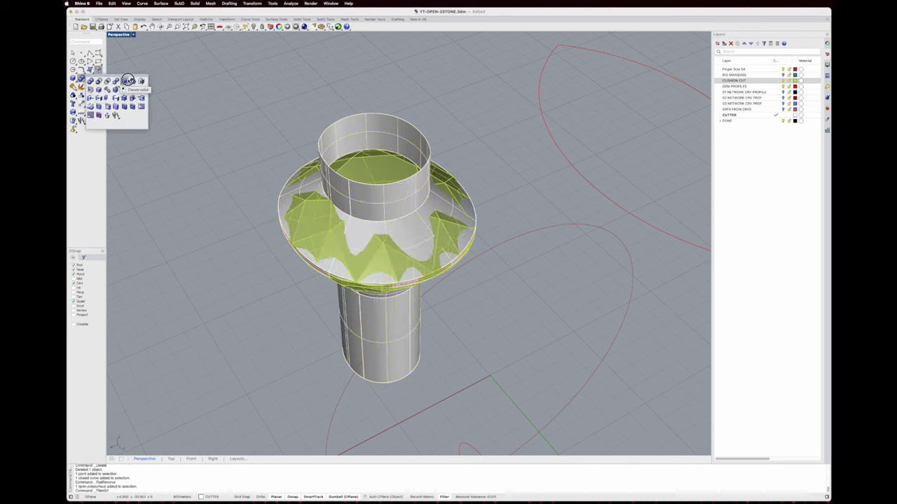
click(141, 81)
click(461, 224)
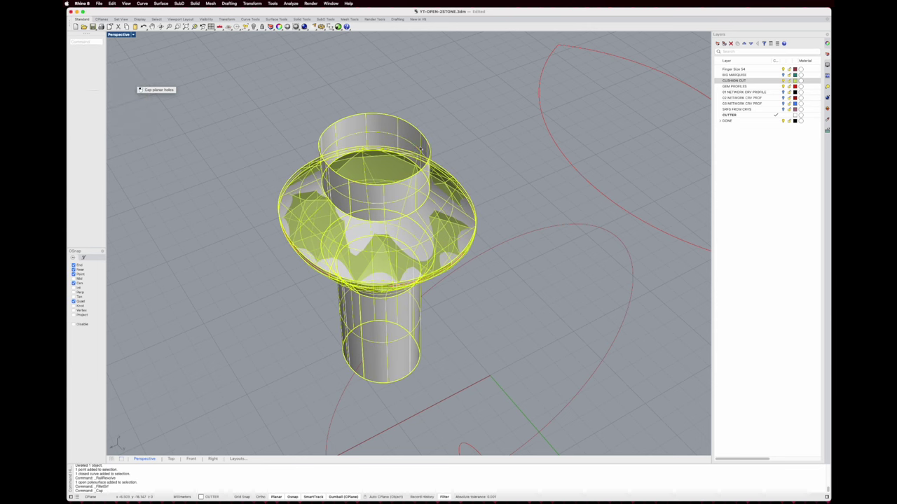
key(Return)
right_drag(461, 225, 484, 196)
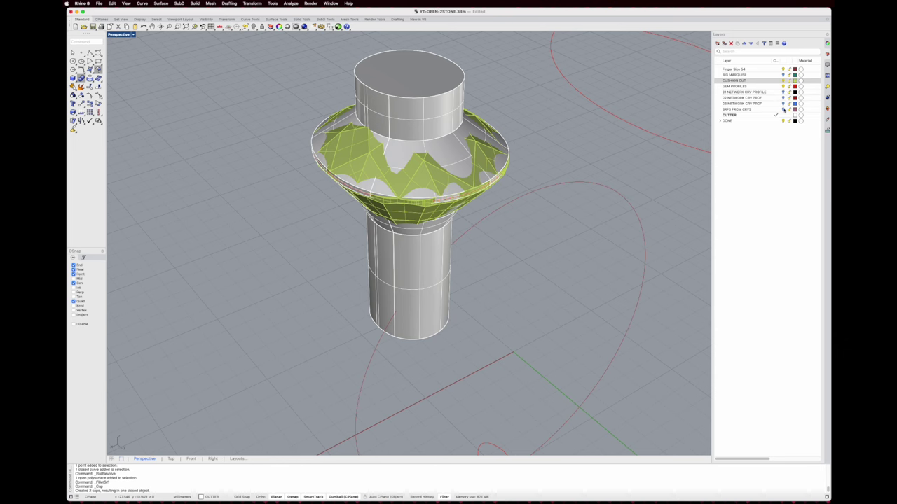
Show the SRFS FROM CRVS layer to check how the cushion cutter passes through the ring body
click(784, 110)
right_drag(405, 236, 390, 223)
click(458, 272)
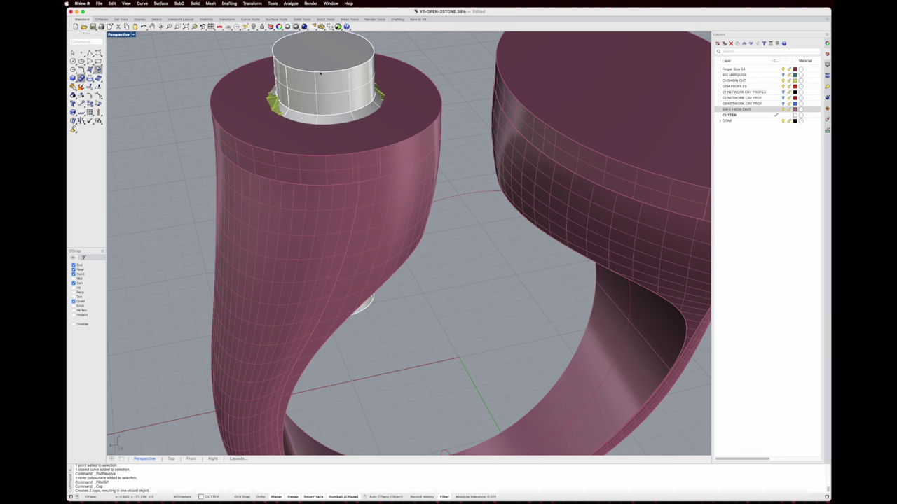
right_drag(371, 140, 375, 149)
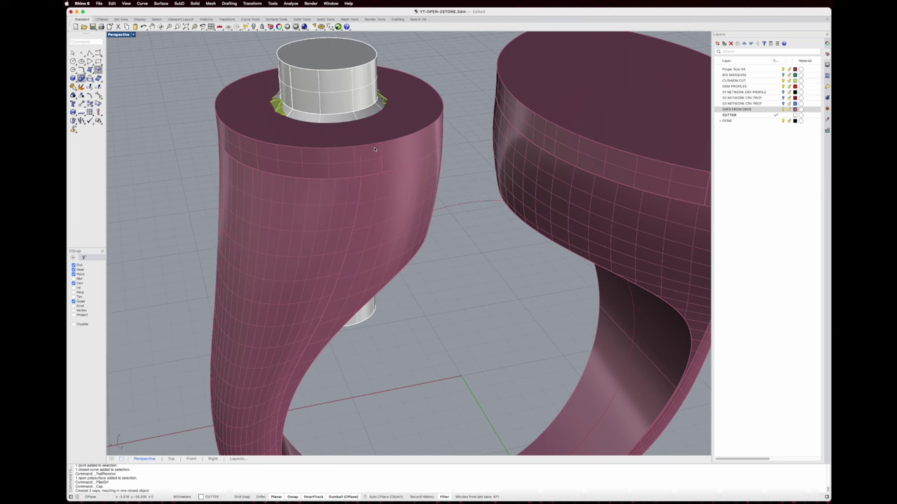
Return to the four-view layout and set the Front view to Ghosted display to see the cushion gem inside the ring
double_click(118, 35)
right_drag(309, 349, 273, 366)
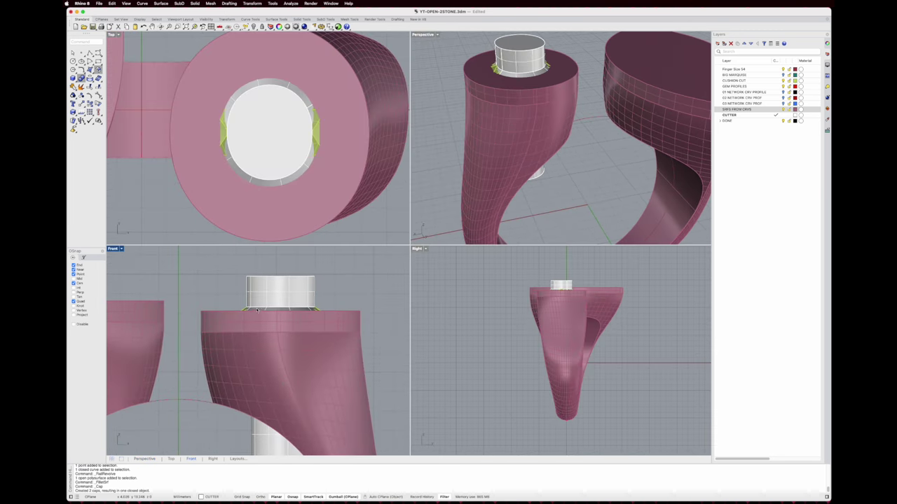
right_drag(284, 330, 293, 322)
click(122, 249)
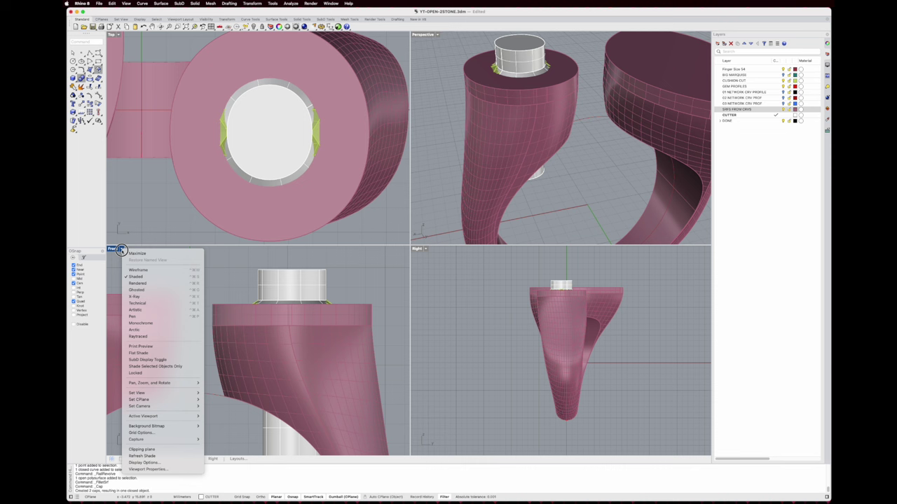
click(144, 289)
scroll(285, 348, up, 3)
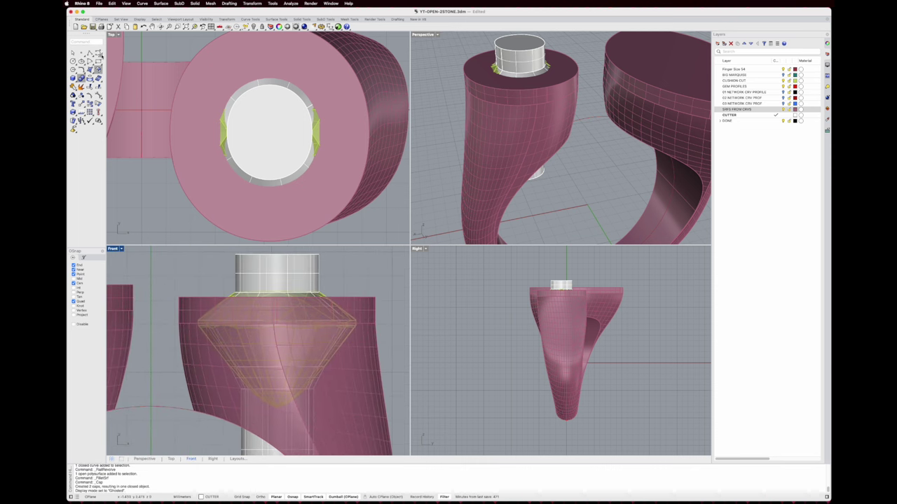
With object snaps off, draw a three-point interpolated curve in the Front view from above the ring down the gem's left side
click(99, 54)
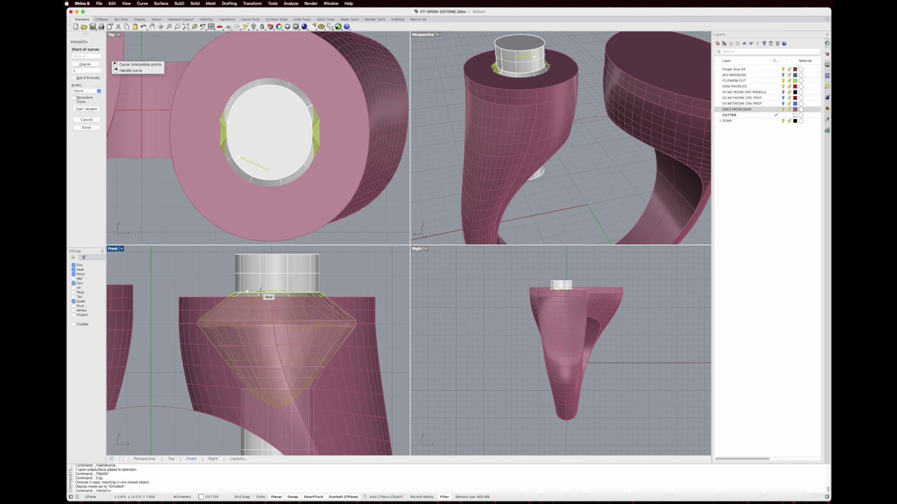
click(755, 115)
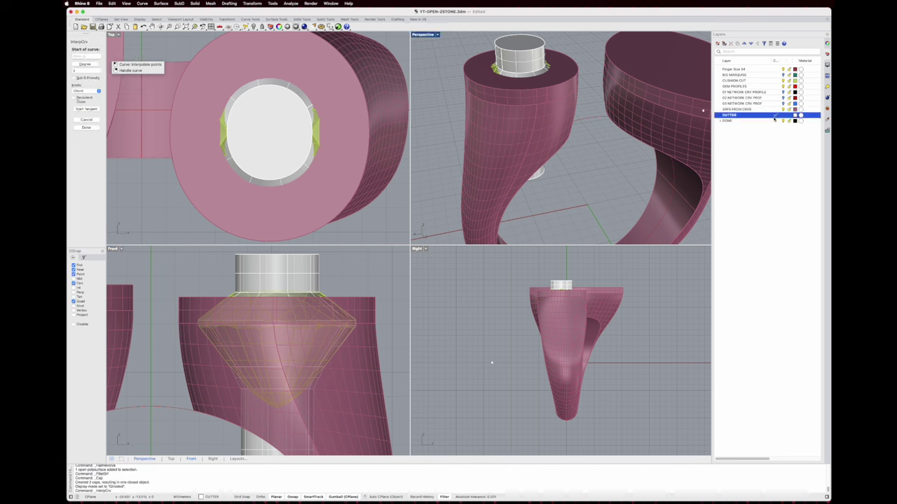
click(775, 116)
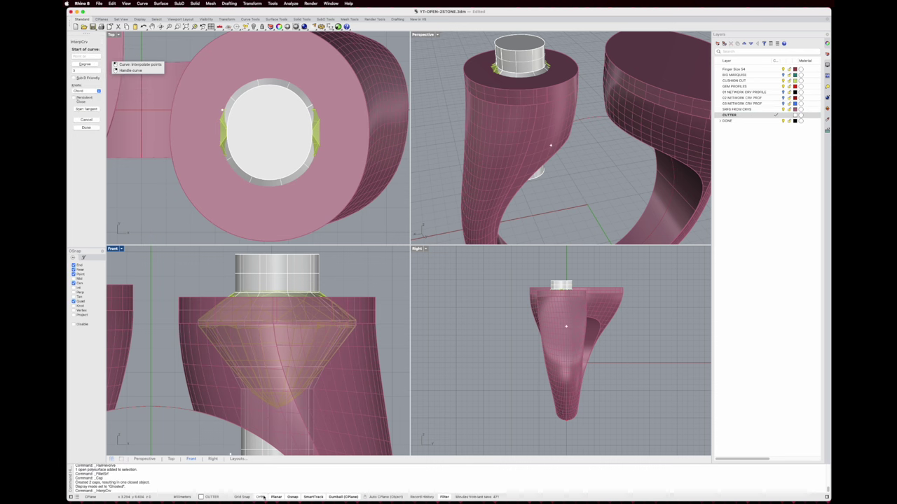
click(292, 497)
scroll(232, 284, up, 2)
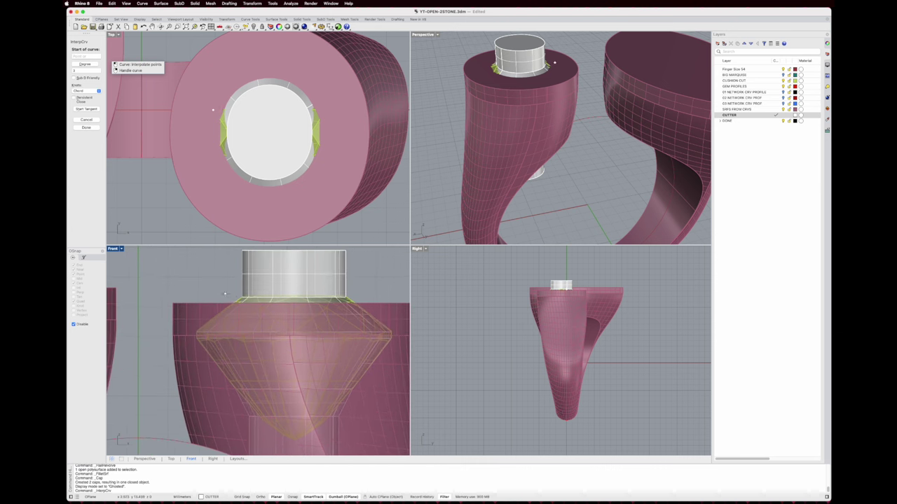
click(225, 281)
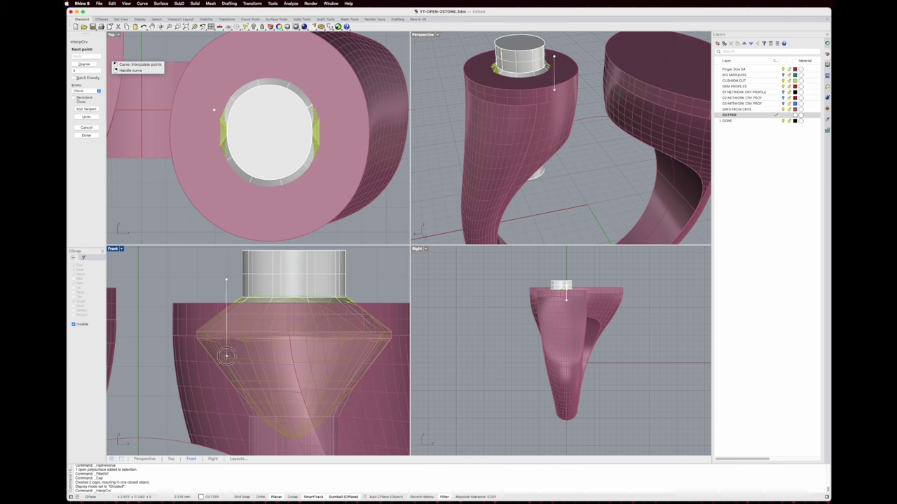
click(226, 356)
click(234, 389)
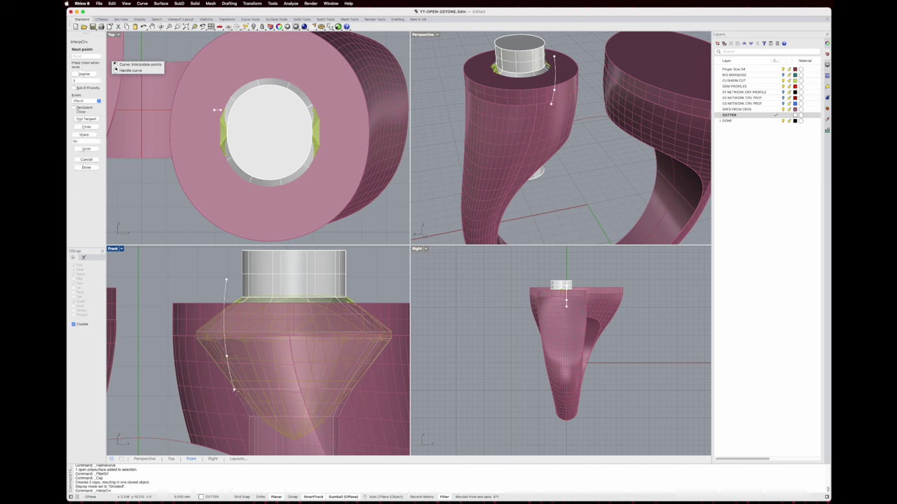
right_drag(283, 415, 278, 402)
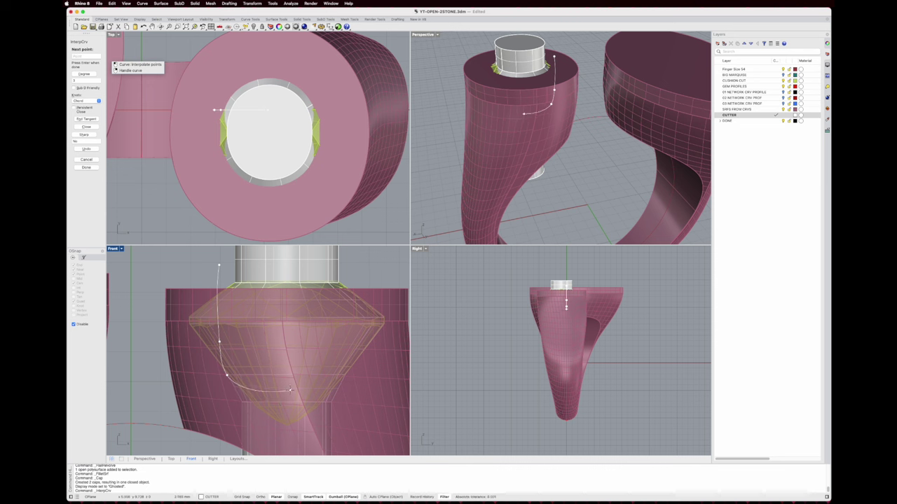
key(super+z)
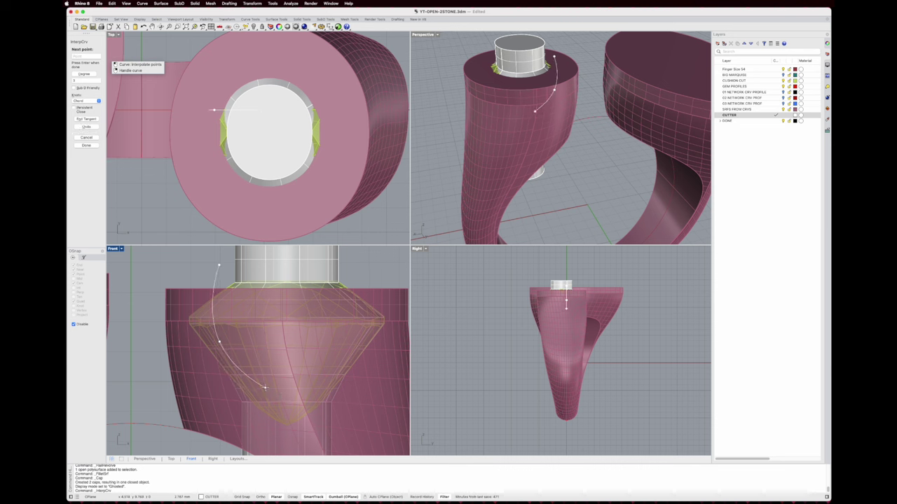
click(266, 387)
key(Escape)
Mirror the side curve in the Front view about the vertical line through the gem's centre
click(217, 269)
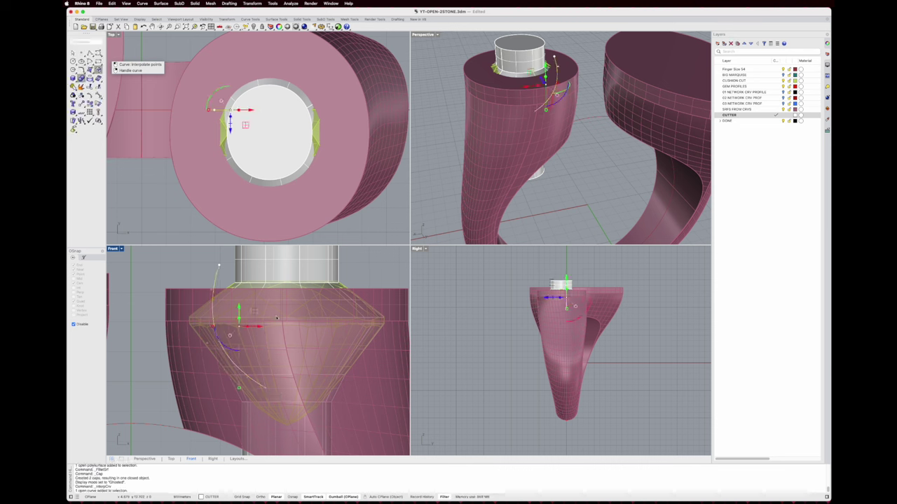
text(Mirror)
key(Return)
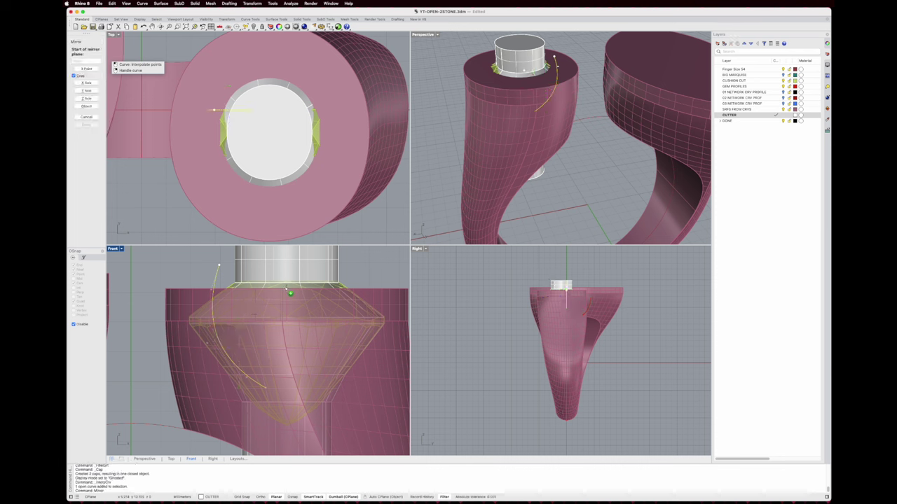
key(Escape)
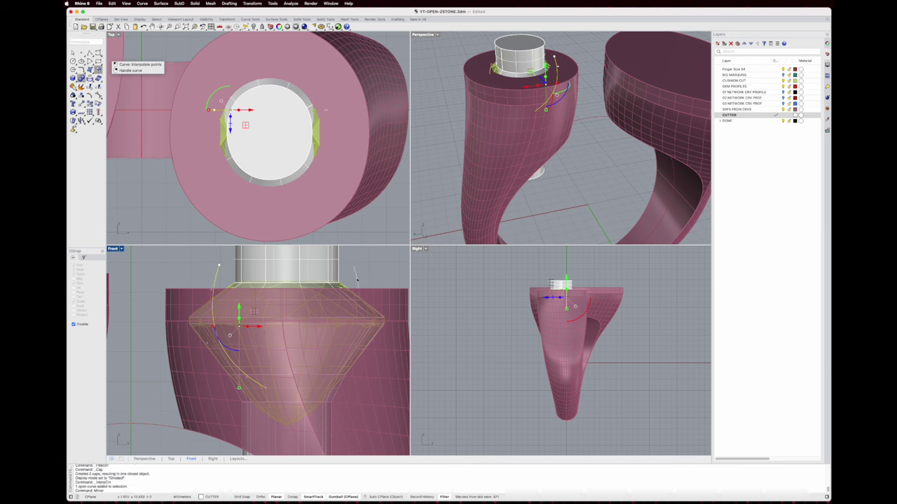
Move the side curve and its mirrored copy together out of the ring body in the Perspective view
shift+click(357, 281)
right_drag(518, 93, 539, 105)
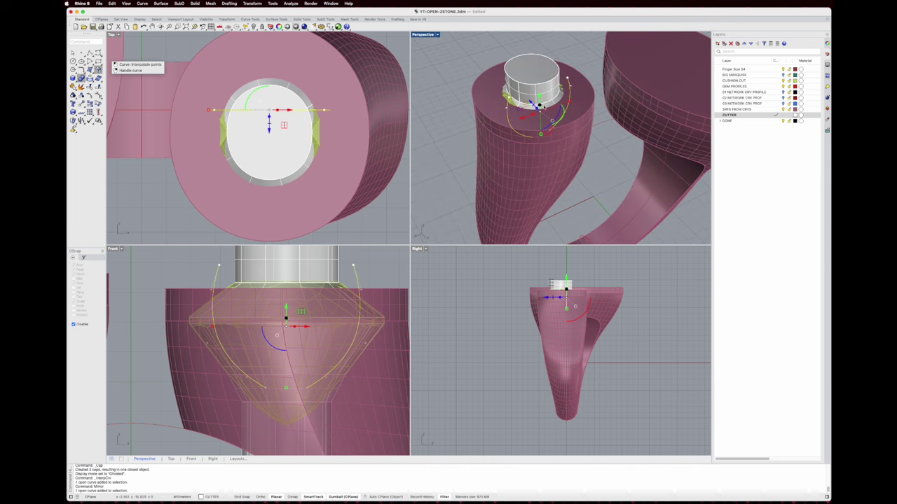
drag(530, 103, 572, 148)
click(575, 203)
key(Escape)
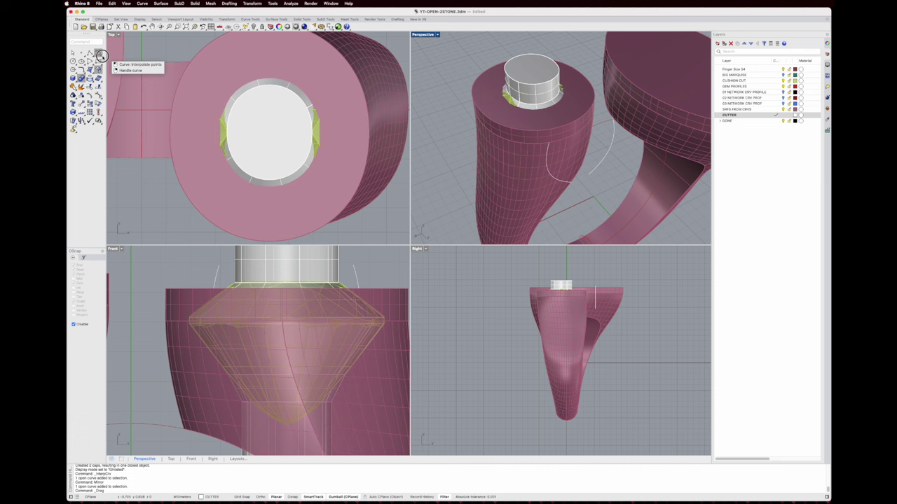
Connect the lower ends of the two side curves with a curvature-continuous blend curve
click(99, 54)
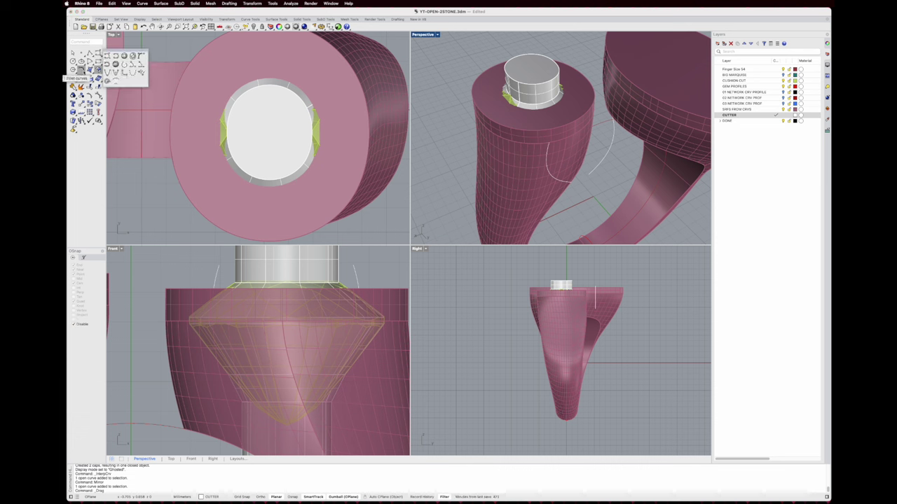
click(82, 71)
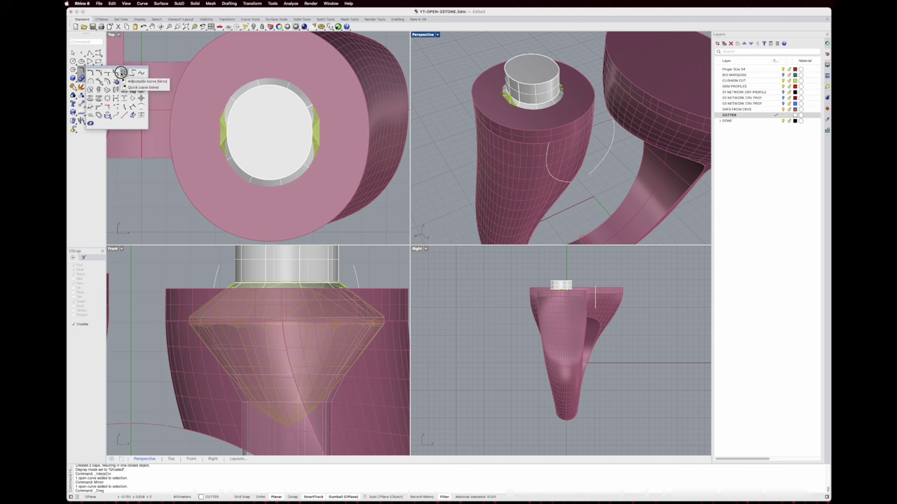
click(120, 72)
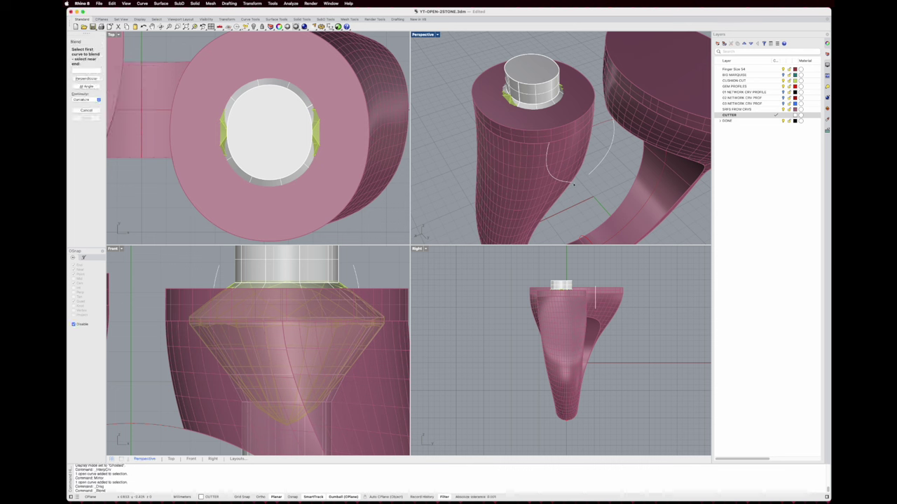
right_drag(573, 184, 613, 170)
key(Escape)
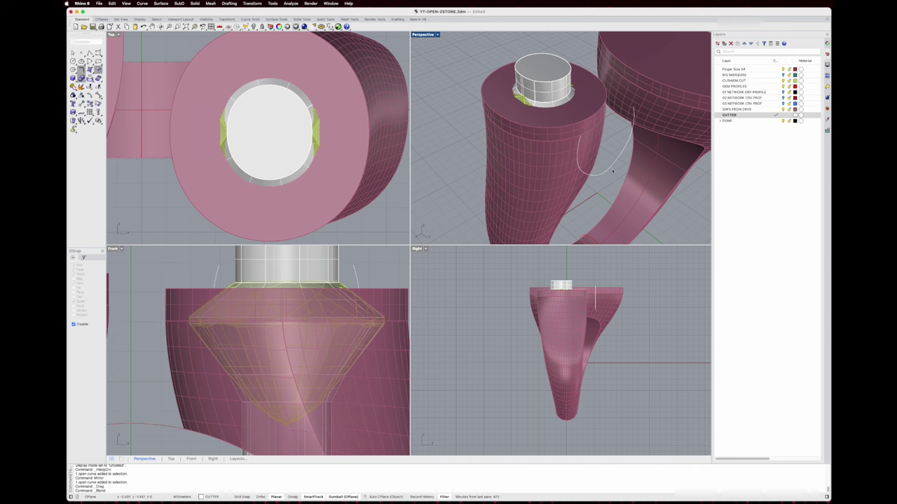
Inspect the blend curve's control points and join it with both side curves into one U-shaped curve
click(606, 174)
scroll(596, 179, up, 6)
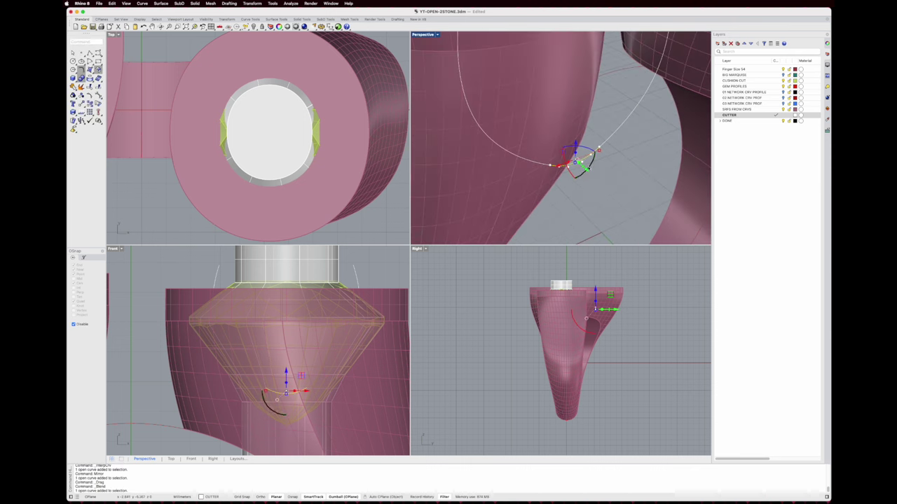
right_drag(590, 182, 612, 177)
scroll(602, 179, down, 4)
click(624, 163)
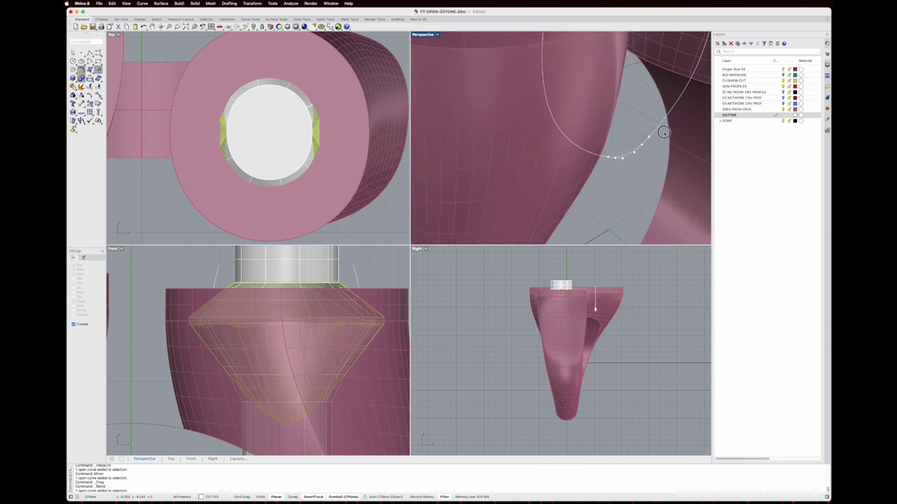
drag(664, 132, 611, 163)
click(594, 157)
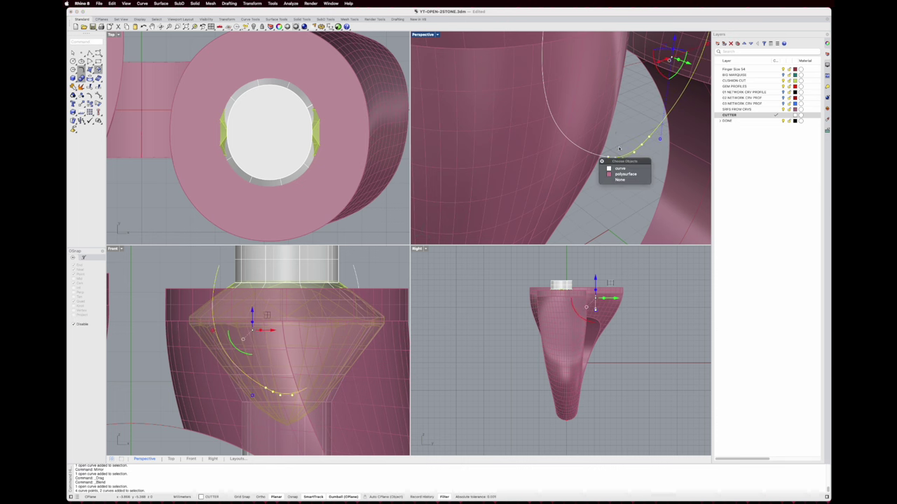
click(624, 170)
key(super+j)
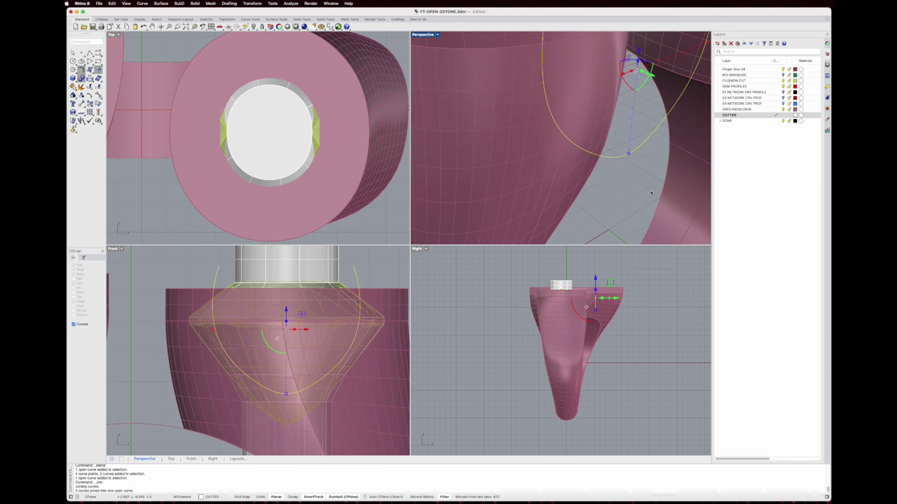
Rebuild the joined U-shaped curve with 7 points and degree 3, deleting the input
click(622, 157)
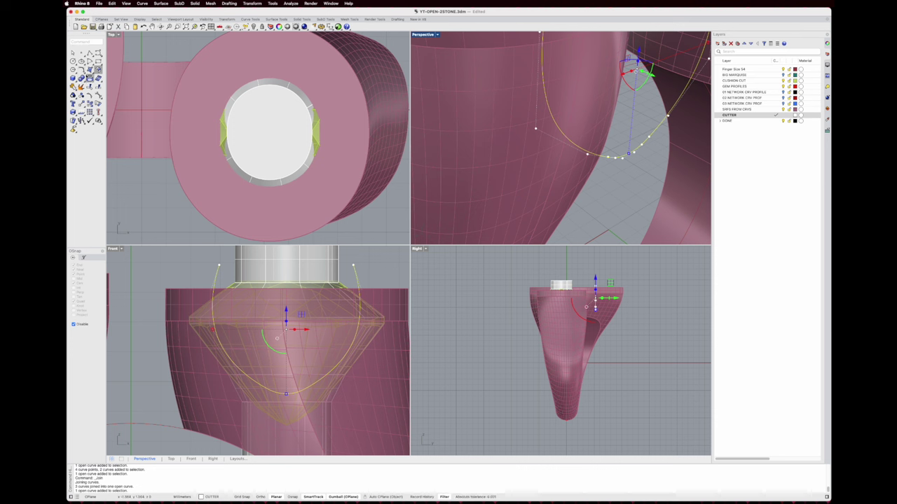
click(84, 73)
click(123, 89)
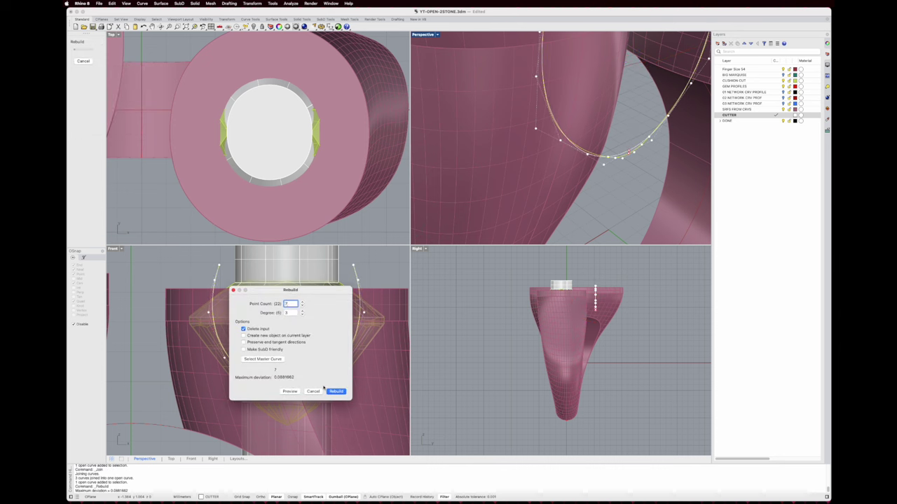
drag(306, 290, 525, 330)
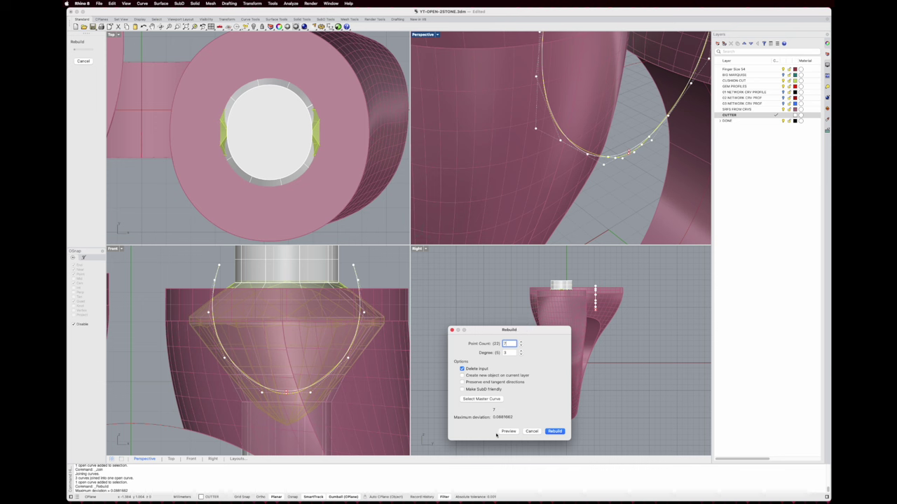
click(510, 431)
click(553, 432)
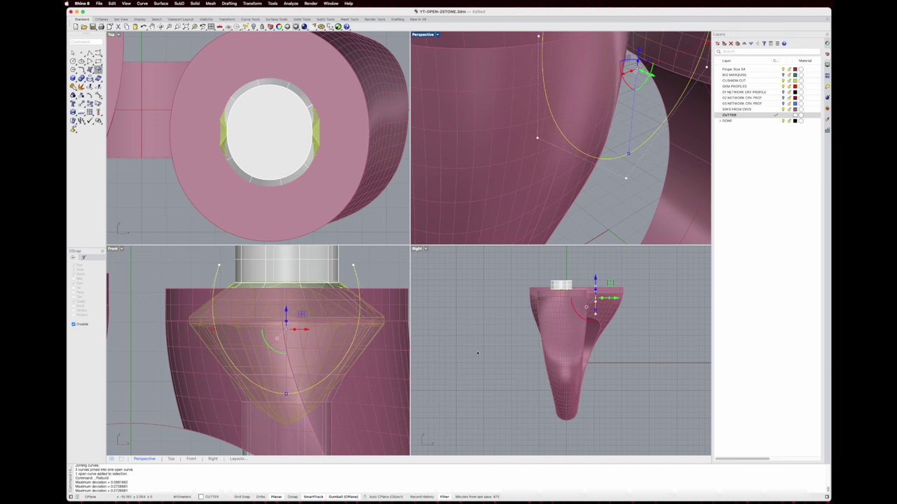
Scale the rebuilt U-shaped curve slightly narrower in the Front view, keeping it centred on the gem
drag(212, 330, 221, 331)
scroll(570, 139, down, 8)
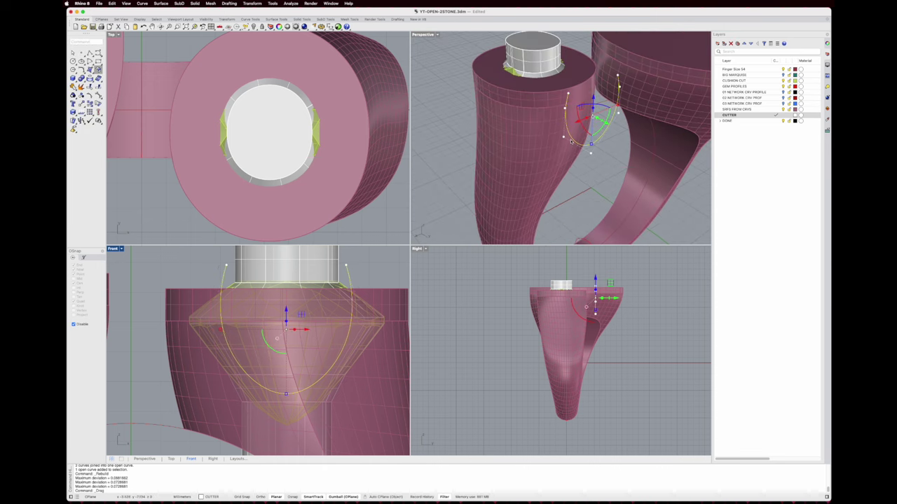
right_drag(570, 139, 584, 168)
click(615, 193)
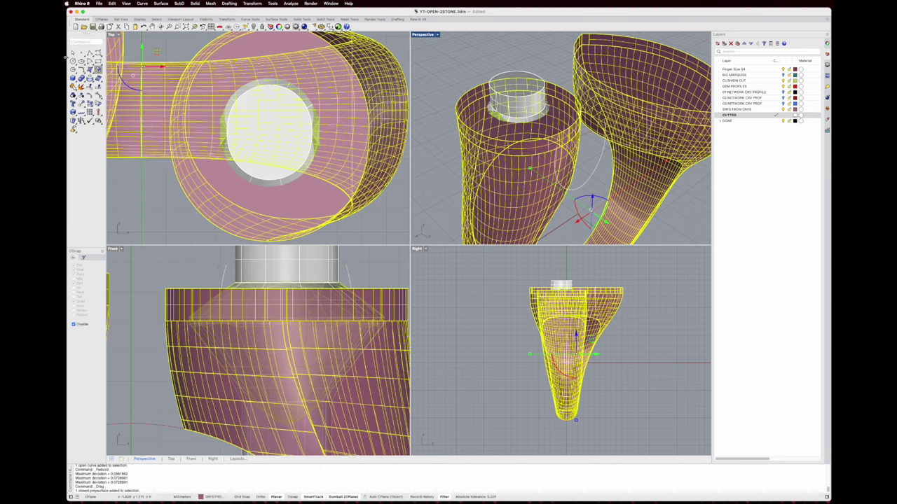
Turn object snaps on and draw a straight line between the two upper ends of the U-shaped curve
click(112, 34)
click(93, 56)
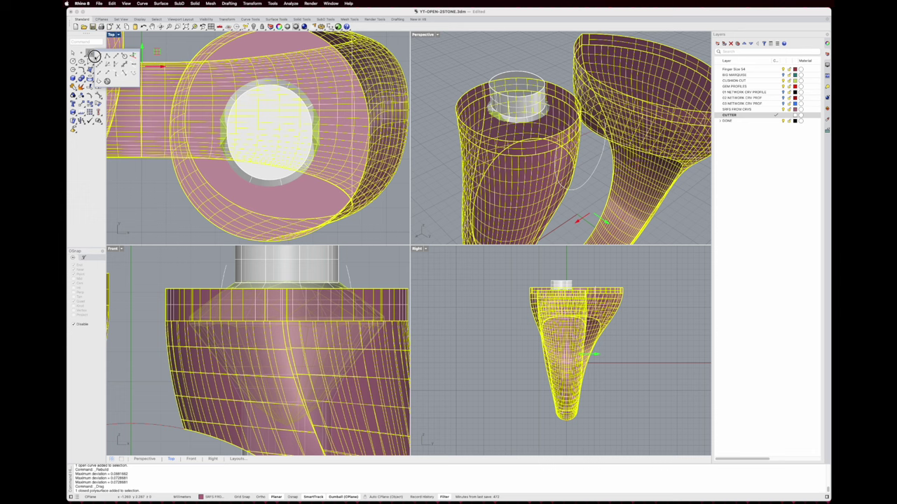
click(96, 56)
right_drag(596, 161, 595, 143)
key(Escape)
key(Escape)
right_click(596, 141)
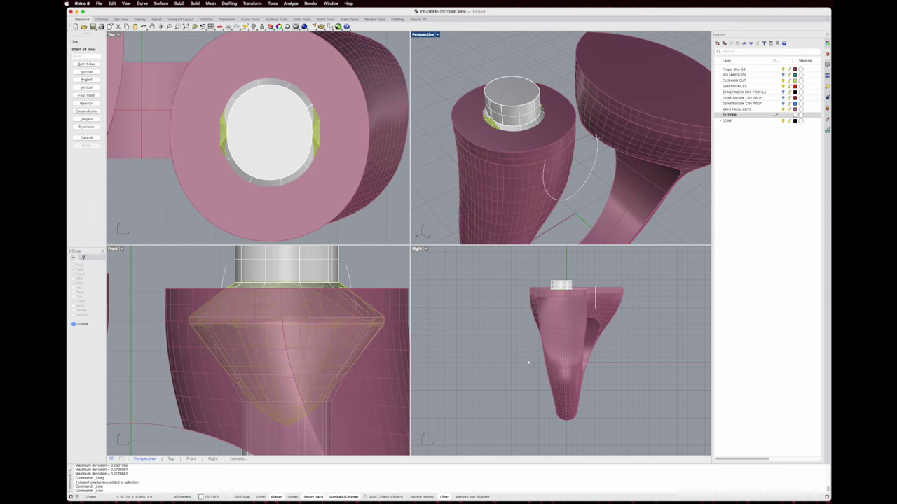
click(293, 497)
right_drag(617, 150, 510, 168)
click(608, 166)
scroll(408, 79, up, 2)
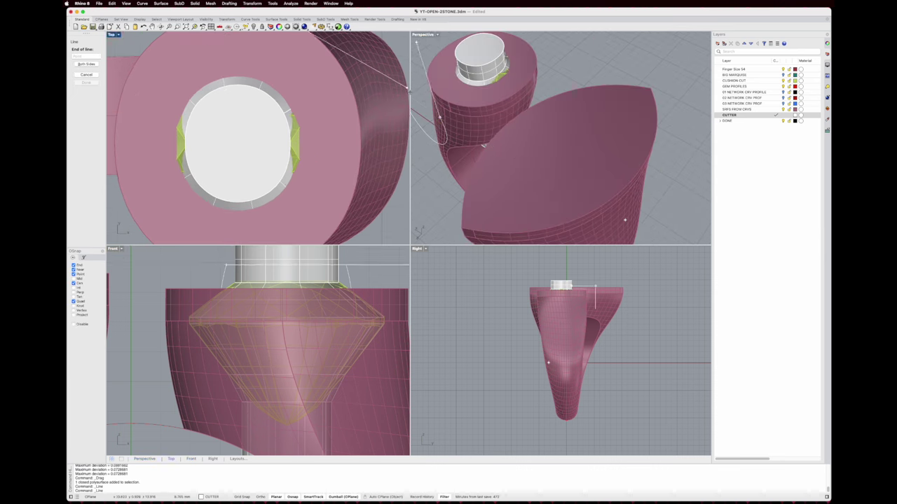
right_drag(436, 111, 504, 142)
scroll(505, 142, up, 6)
click(497, 141)
right_click(498, 140)
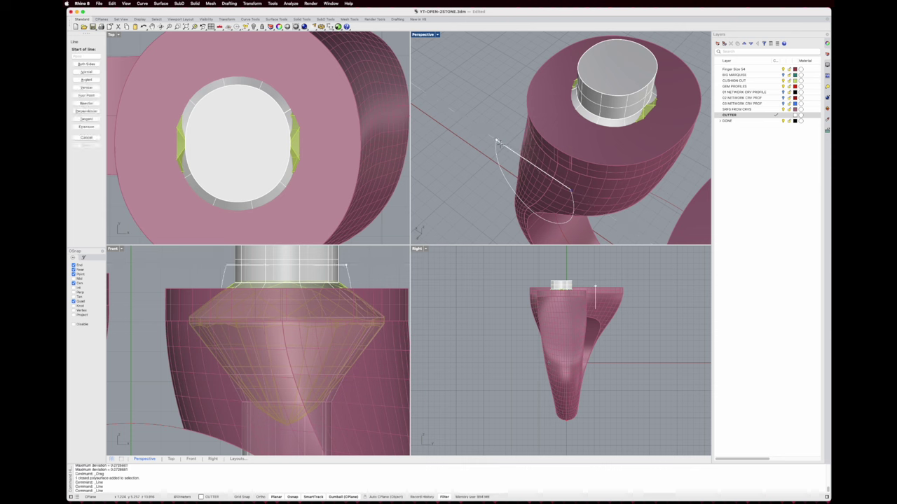
key(Escape)
Join the straight line with the U-shaped curve and extrude the closed profile across the gem as a solid side cutter
click(502, 139)
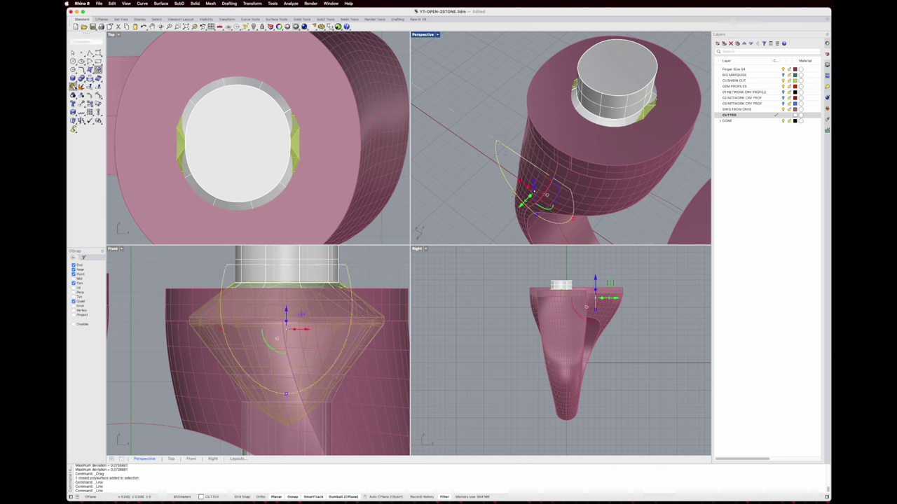
scroll(571, 178, down, 4)
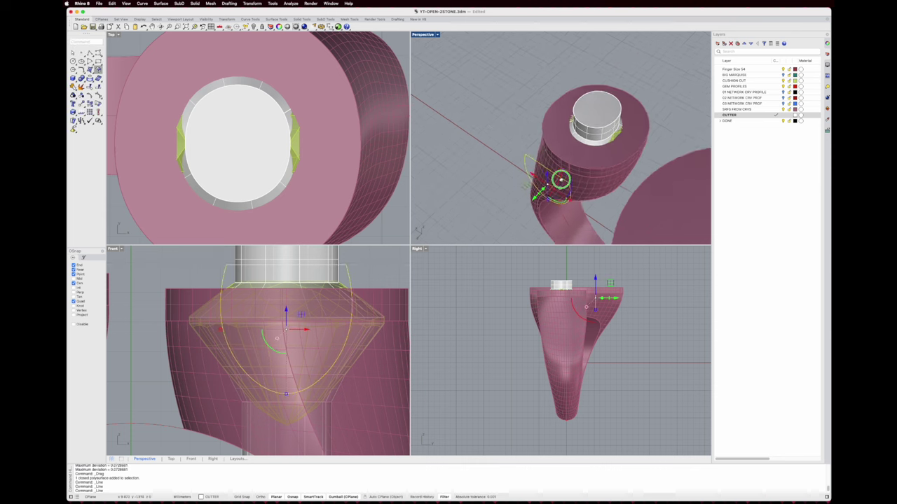
right_drag(561, 181, 528, 169)
mouse_move(516, 173)
mouse_down()
mouse_move(571, 112)
mouse_move(596, 96)
mouse_move(614, 101)
mouse_move(625, 85)
mouse_move(631, 97)
mouse_up()
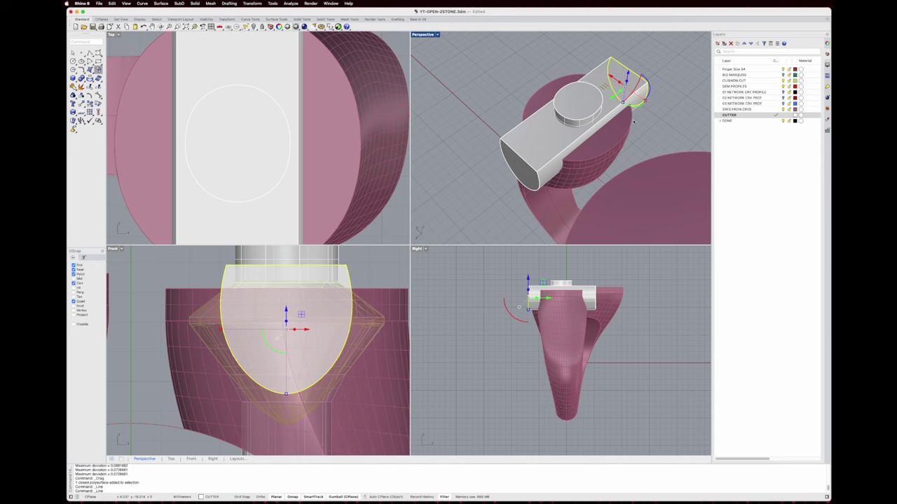
scroll(220, 138, down, 8)
right_drag(248, 168, 278, 175)
scroll(492, 168, down, 4)
right_drag(493, 167, 581, 167)
scroll(570, 140, up, 5)
key(Escape)
scroll(581, 167, up, 5)
scroll(581, 166, up, 3)
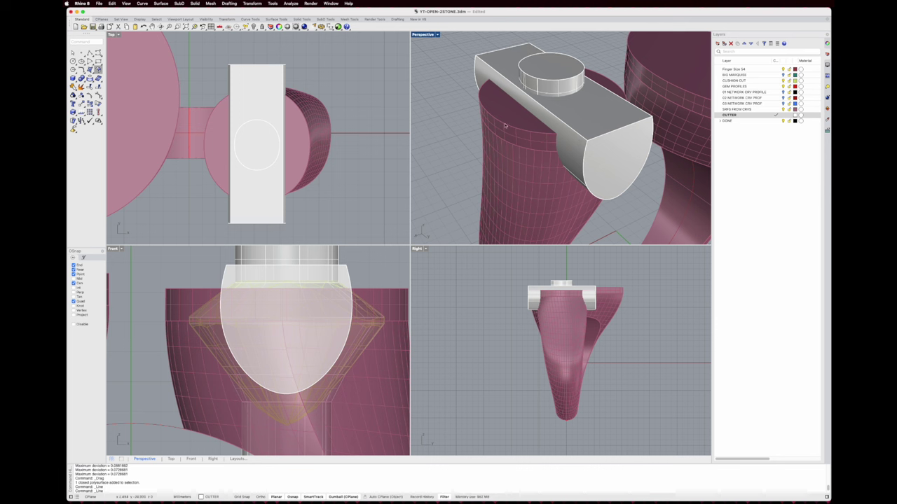
Cage-edit the side cutter with a bounding-box cage in world coordinates, using 4 points and degree 3 in each direction
click(570, 159)
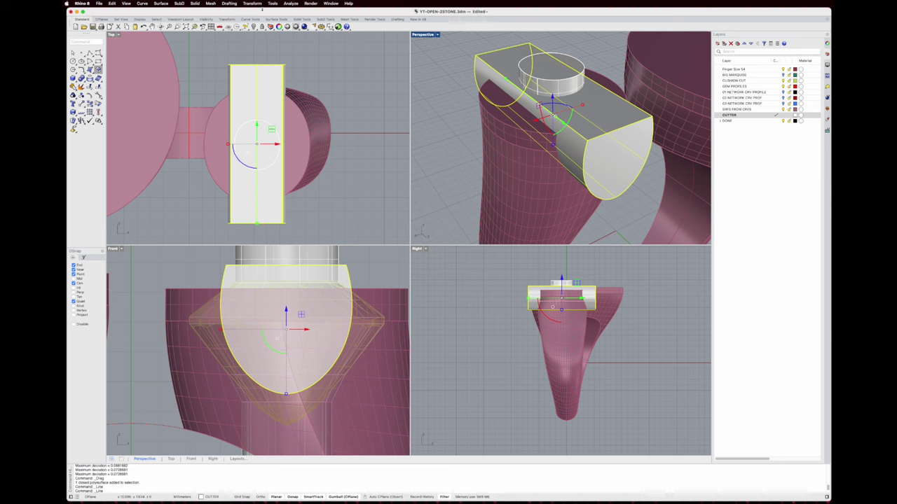
click(253, 3)
mouse_move(256, 168)
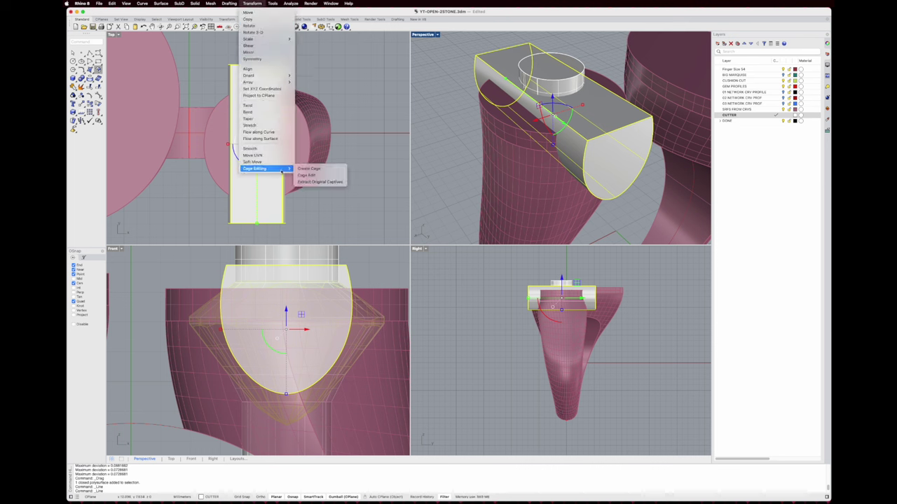
click(313, 169)
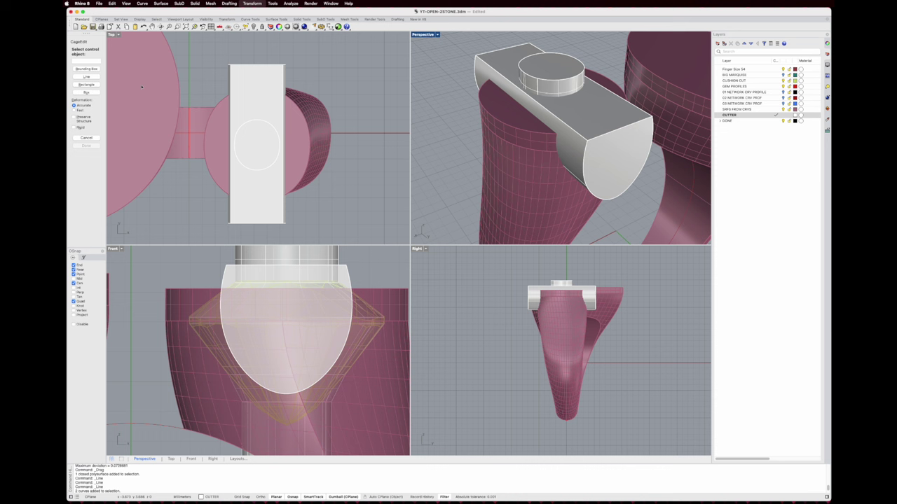
click(96, 70)
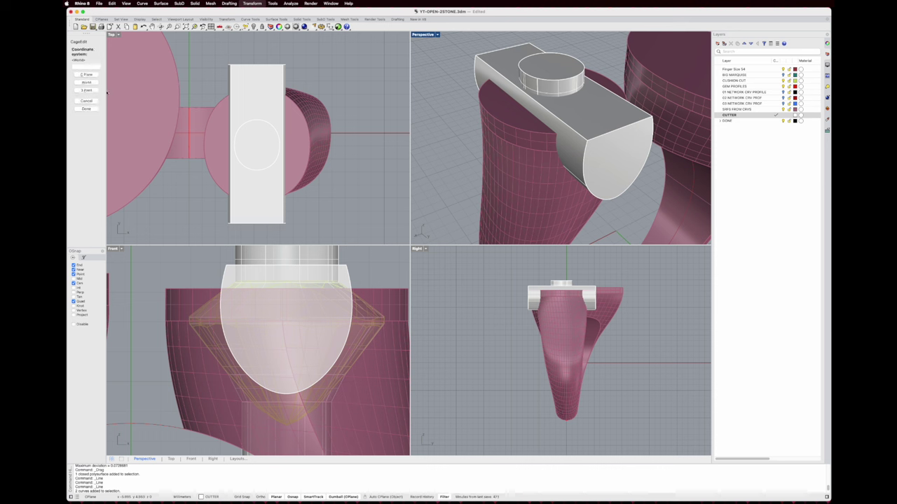
click(92, 83)
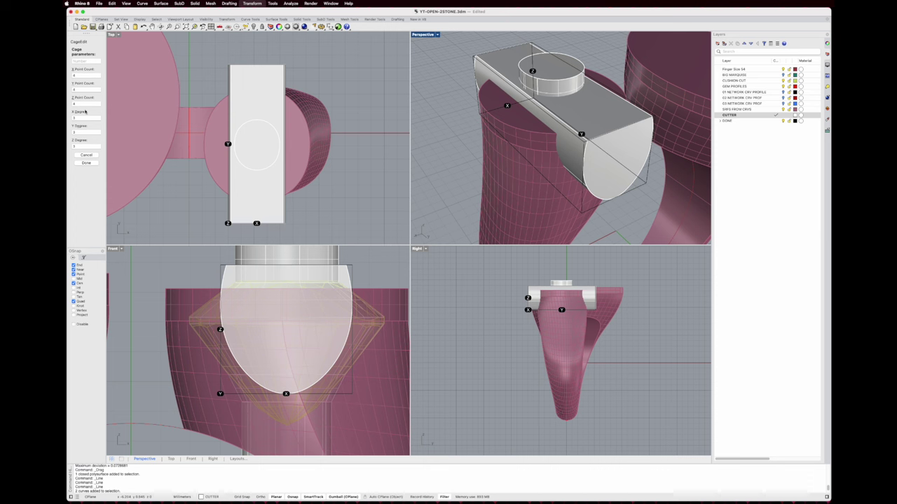
key(Return)
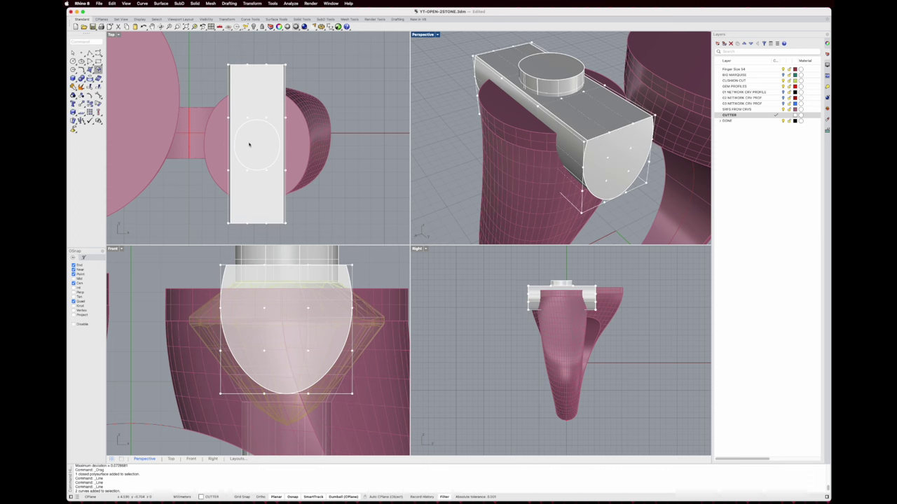
Scale the middle rows of cage points inward in the Top view to narrow the side cutter's waist around the gem
scroll(237, 125, down, 3)
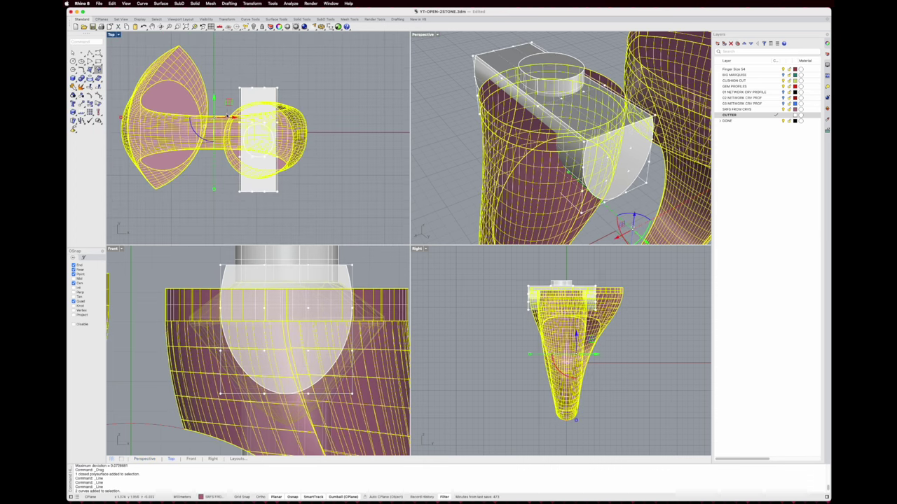
drag(226, 114, 276, 159)
scroll(273, 147, up, 2)
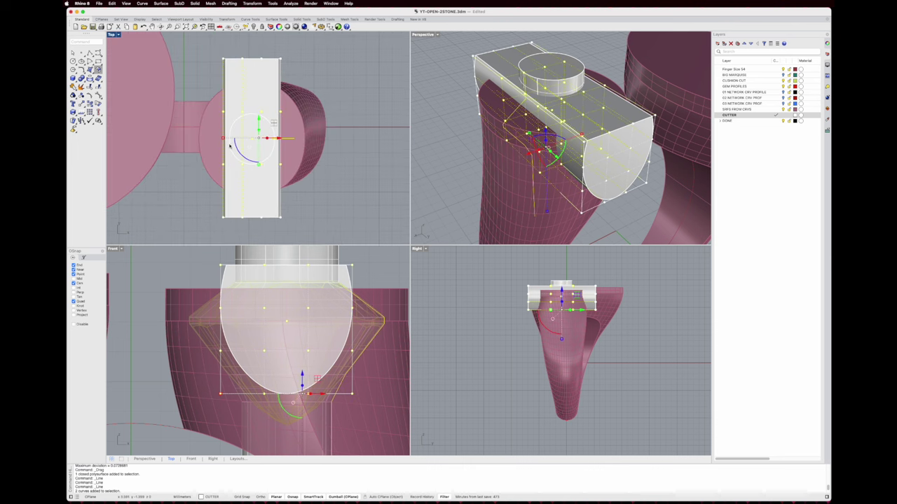
drag(224, 139, 258, 180)
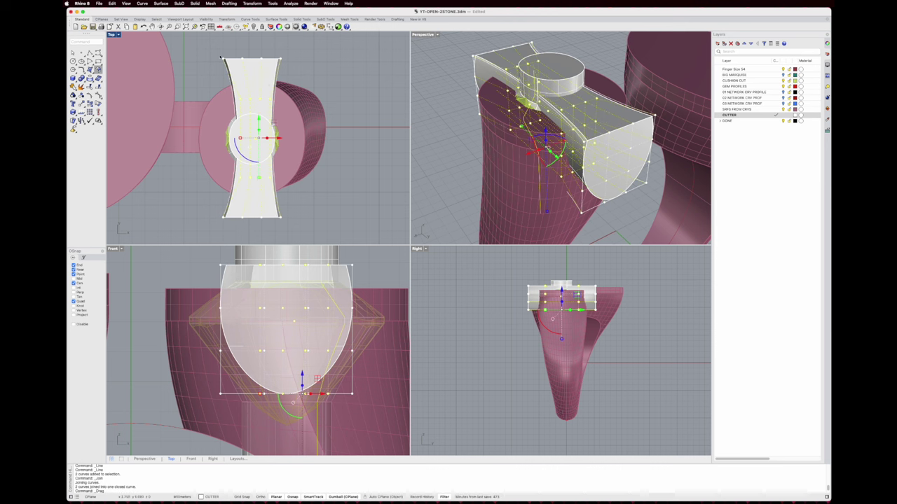
Scale the outermost cage points at both ends outward in the Top view to flare the side cutter's ends
drag(220, 57, 313, 68)
shift+drag(247, 223, 311, 233)
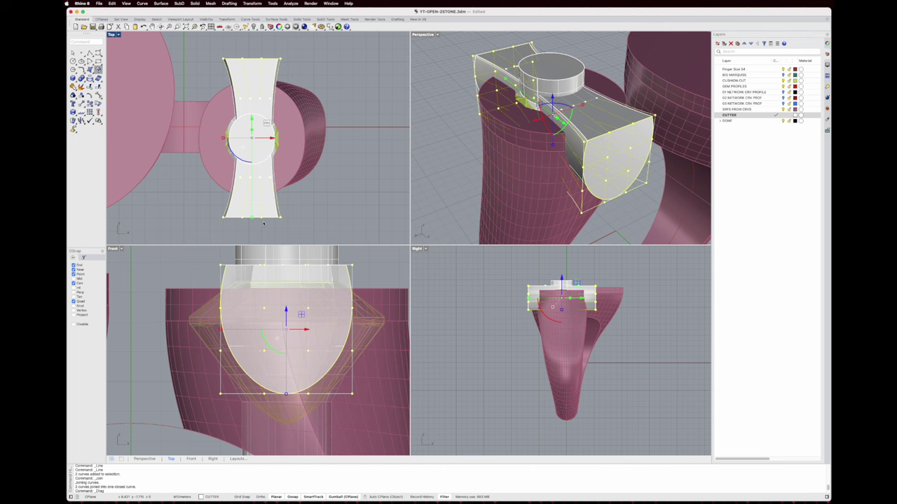
drag(223, 139, 211, 138)
click(337, 171)
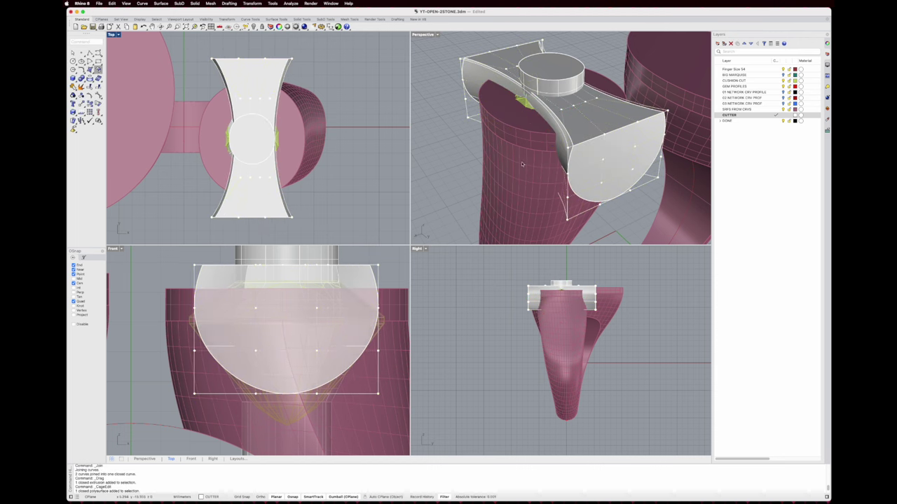
Delete the control cage from the deformed side cutter
right_drag(546, 178, 524, 156)
scroll(554, 112, up, 5)
click(524, 175)
click(606, 197)
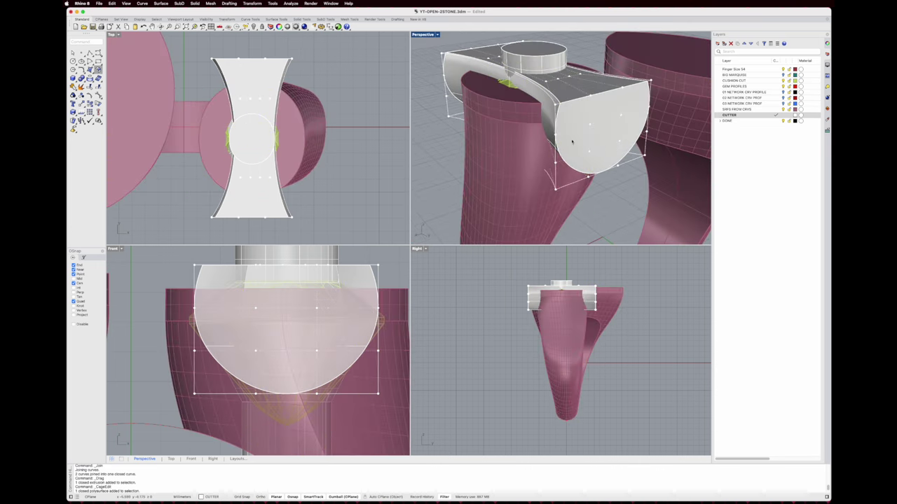
right_drag(573, 141, 588, 191)
key(Escape)
click(635, 170)
key(Delete)
Subtract the gem cutter from the ring body with Boolean Difference, deleting the cutter
click(532, 203)
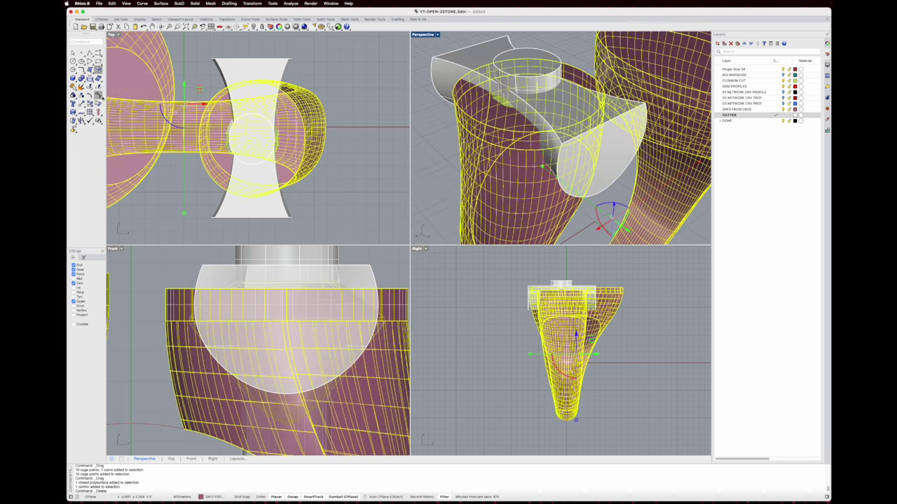
click(83, 79)
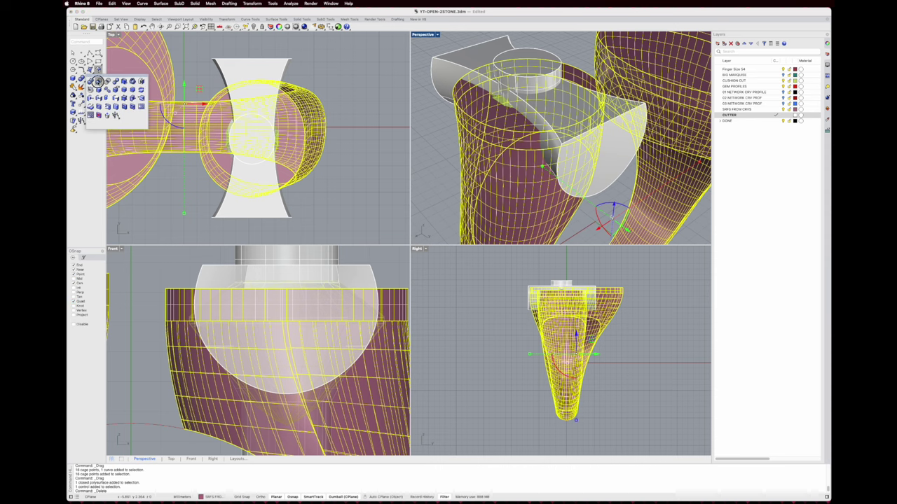
click(99, 81)
click(535, 59)
right_drag(534, 59, 469, 44)
double_click(423, 34)
scroll(353, 149, down, 3)
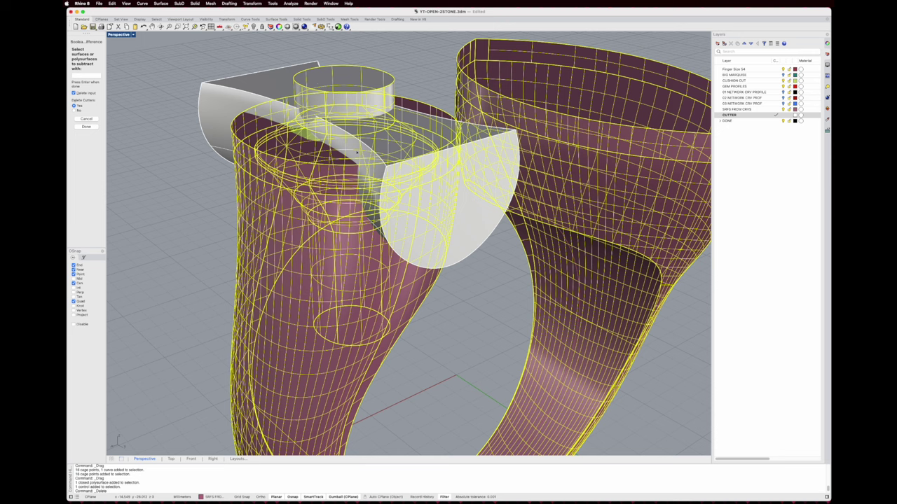
key(Return)
Cut the side cutter out of the model to expose the gem seat, and paste it back in place
click(457, 274)
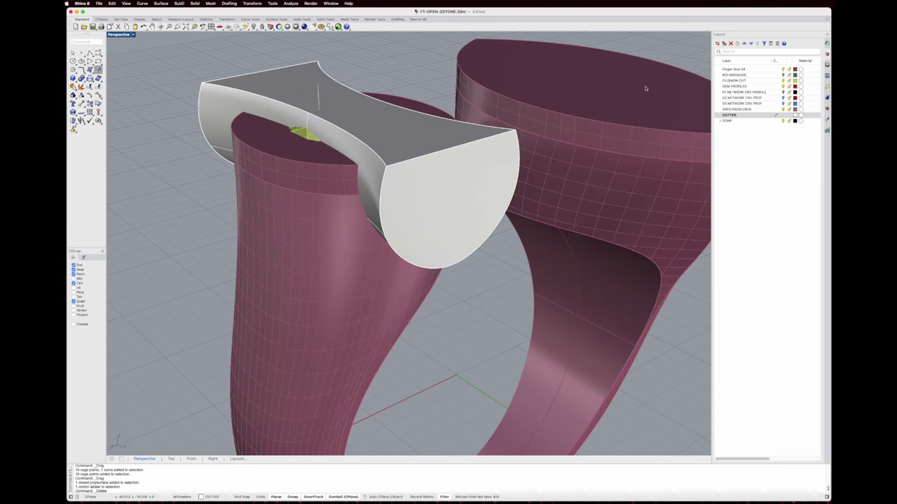
click(478, 148)
key(Return)
key(super+x)
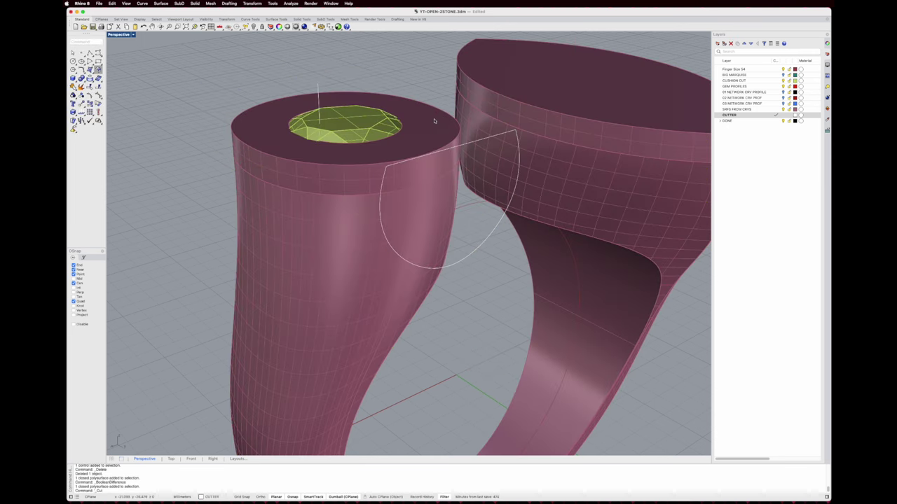
right_drag(435, 120, 433, 157)
scroll(442, 138, down, 5)
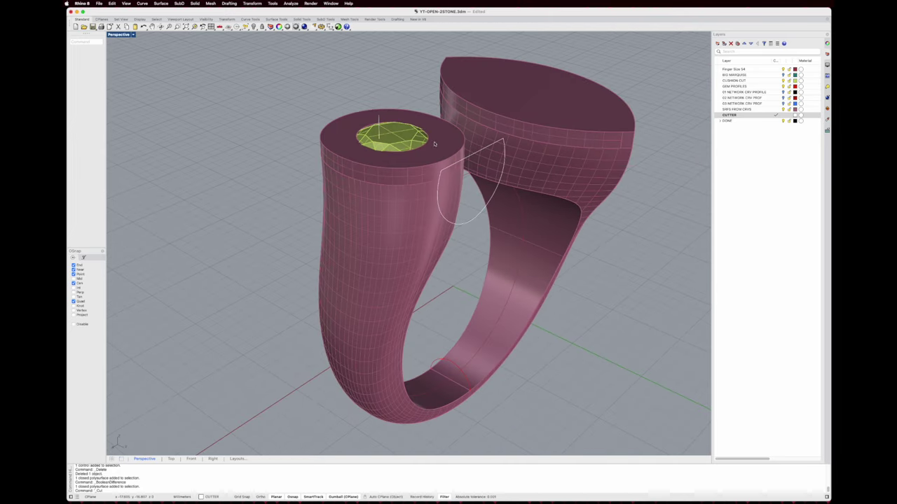
key(super+v)
Subtract the flared side cutter from the ring body with Boolean Difference to open both sides of the gem setting
click(411, 236)
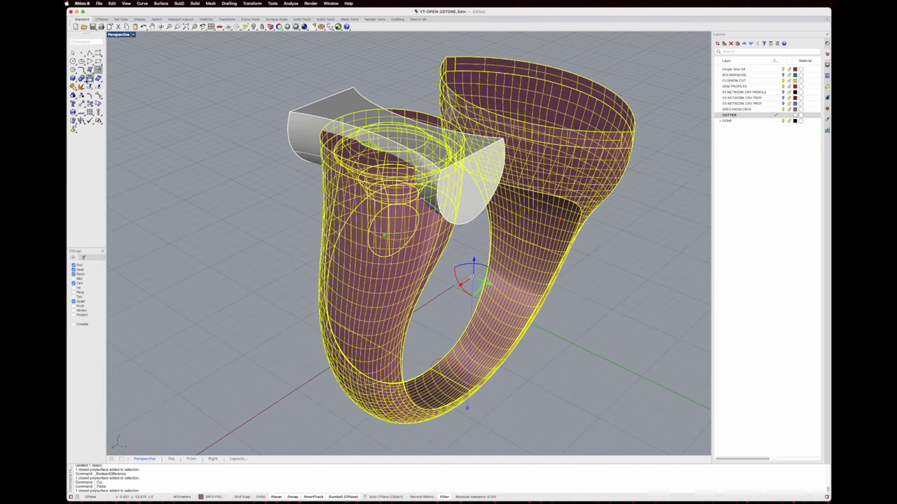
click(81, 79)
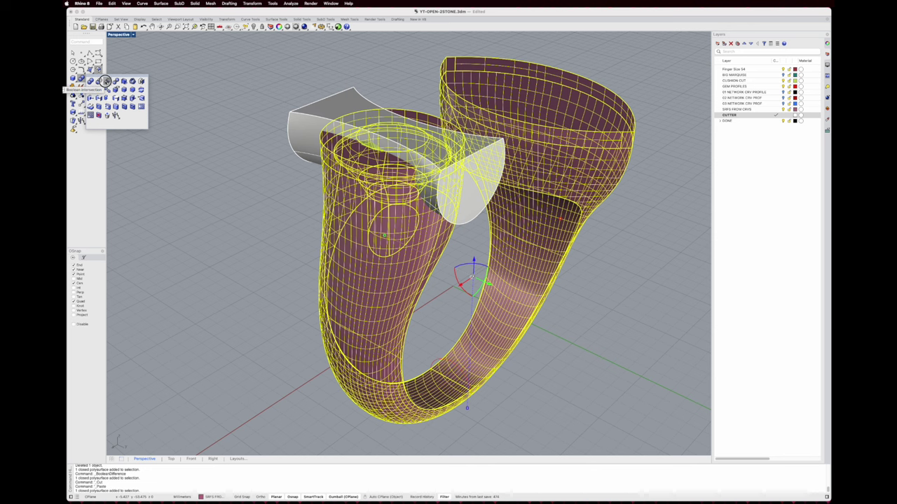
click(98, 81)
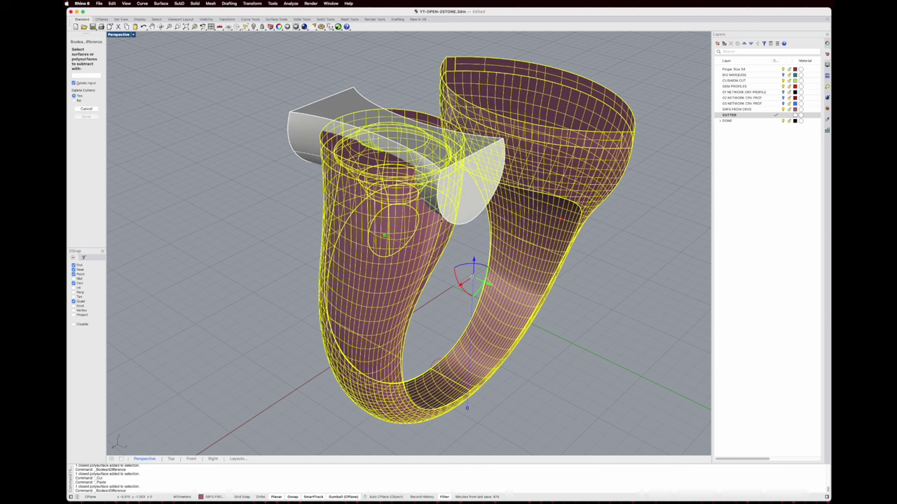
click(470, 208)
key(Return)
key(Escape)
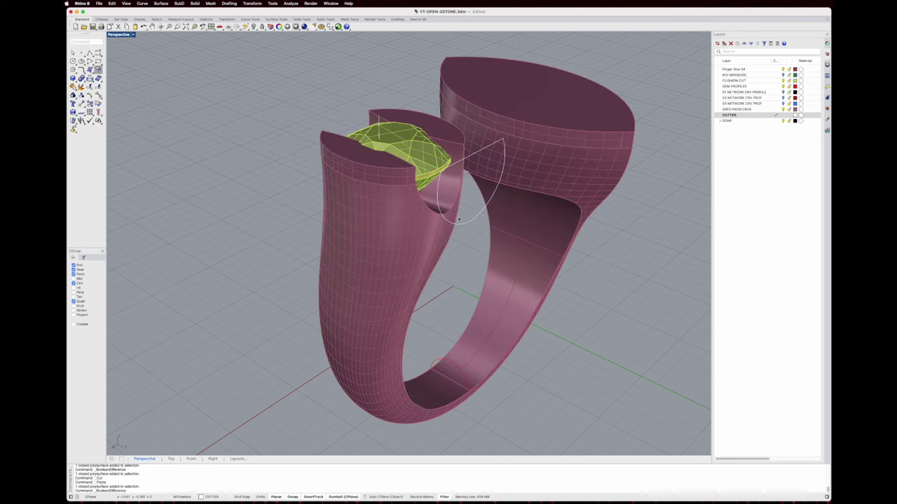
click(470, 221)
key(Escape)
Undo both Boolean subtractions and the cut and paste of the side cutter
right_drag(459, 228, 415, 183)
scroll(420, 206, up, 3)
click(407, 158)
right_drag(411, 143, 426, 158)
scroll(402, 130, down, 4)
key(super+z)
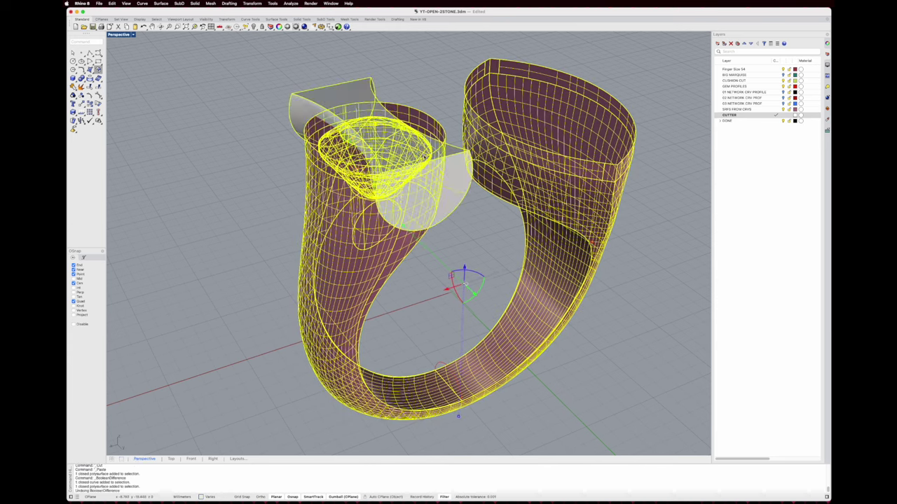
key(super+z)
key(super+z)
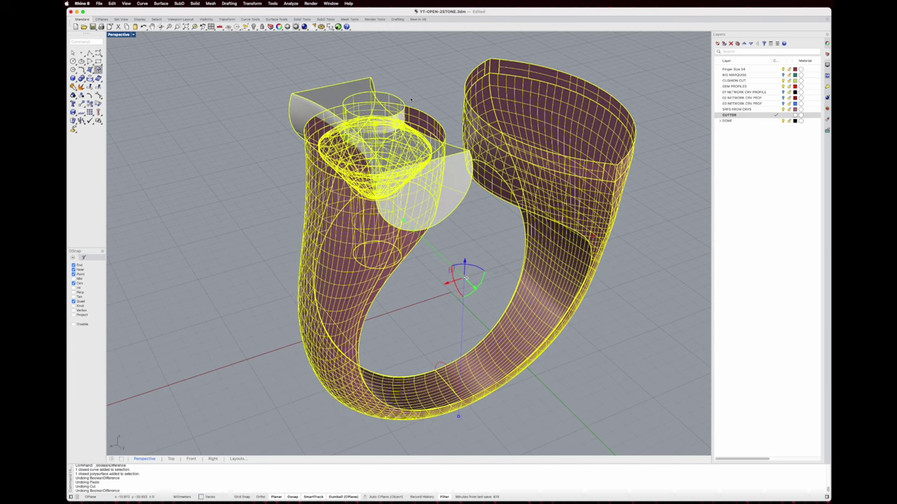
click(411, 100)
right_drag(378, 143, 399, 141)
Undo the side cutter's cage deformation and extrusion and the U-shaped curve's construction, back to the gem cutter's editable profile
key(super+z)
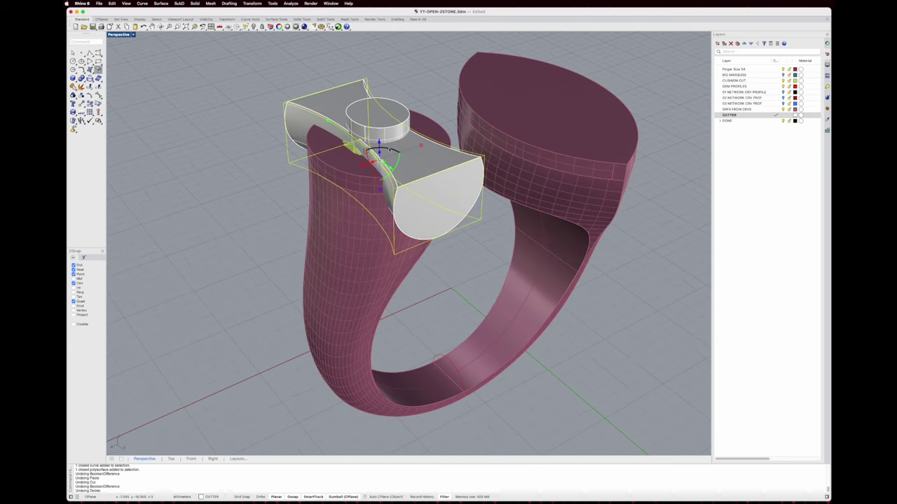
key(super+z)
key(super+z)
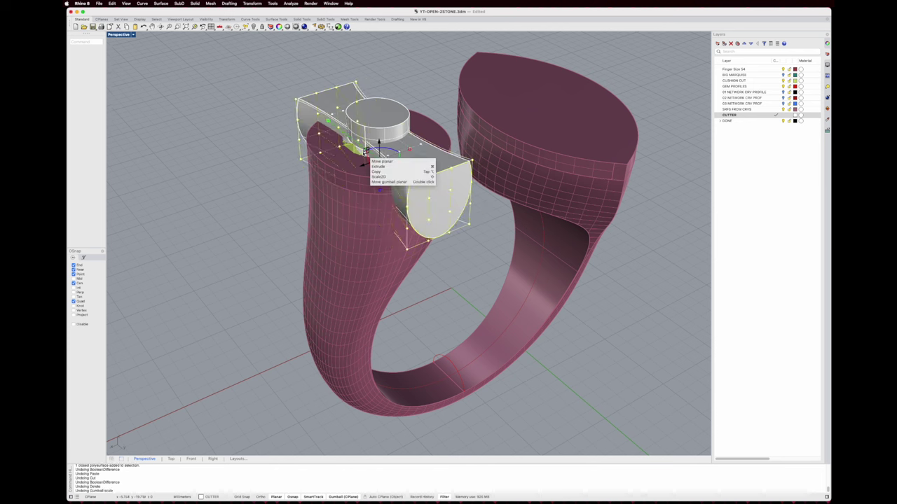
key(super+z)
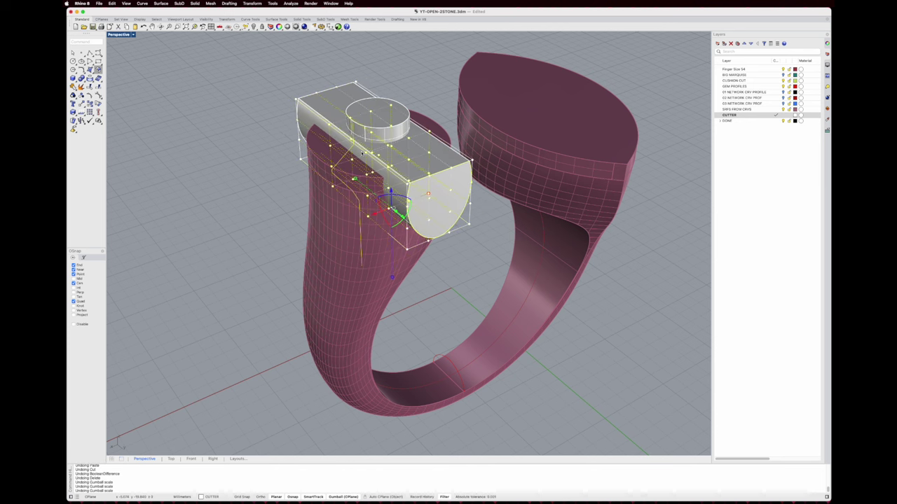
key(super+shift+z)
key(super+shift+z)
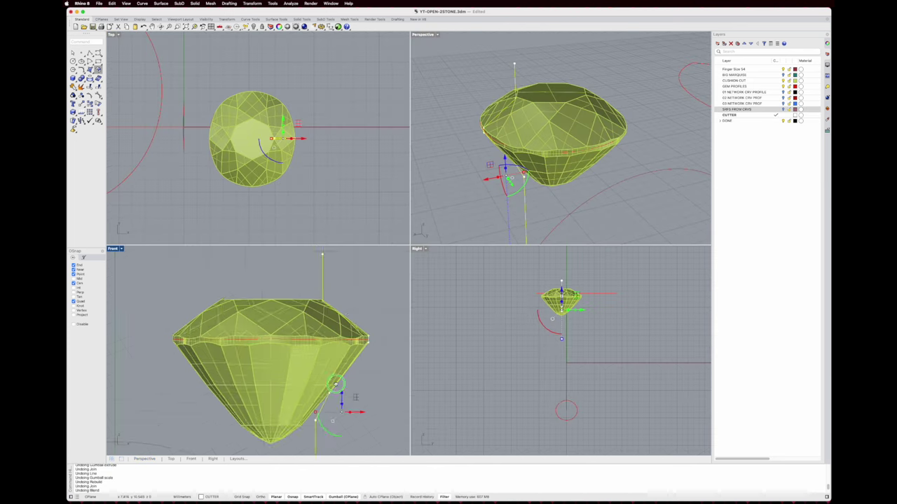
Move the gem cutter profile's upper control points outward so its top section rises vertically from just inside the gem's girdle
scroll(318, 335, up, 5)
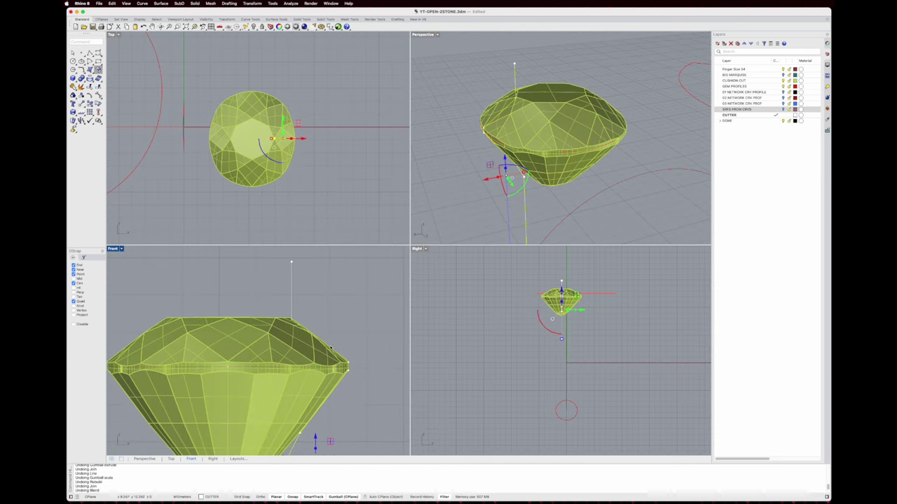
drag(279, 306, 304, 330)
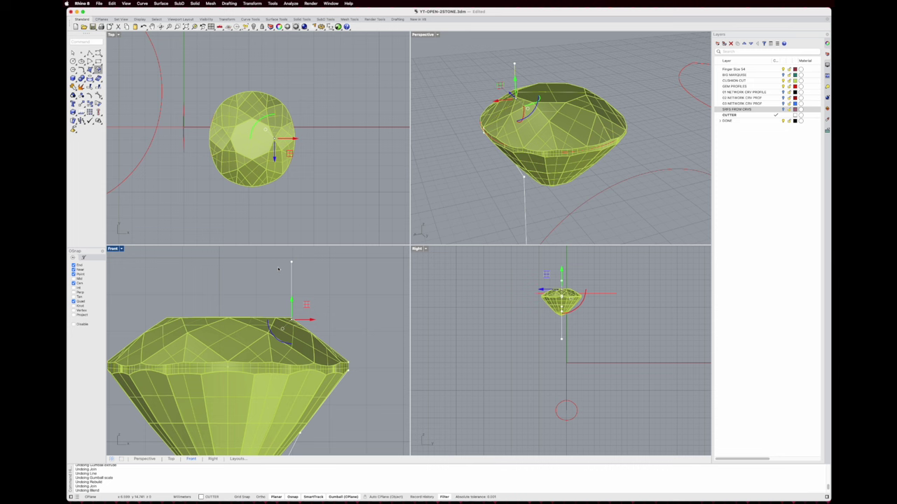
drag(280, 255, 308, 340)
drag(305, 290, 329, 316)
click(352, 321)
click(330, 317)
click(329, 320)
drag(314, 257, 343, 329)
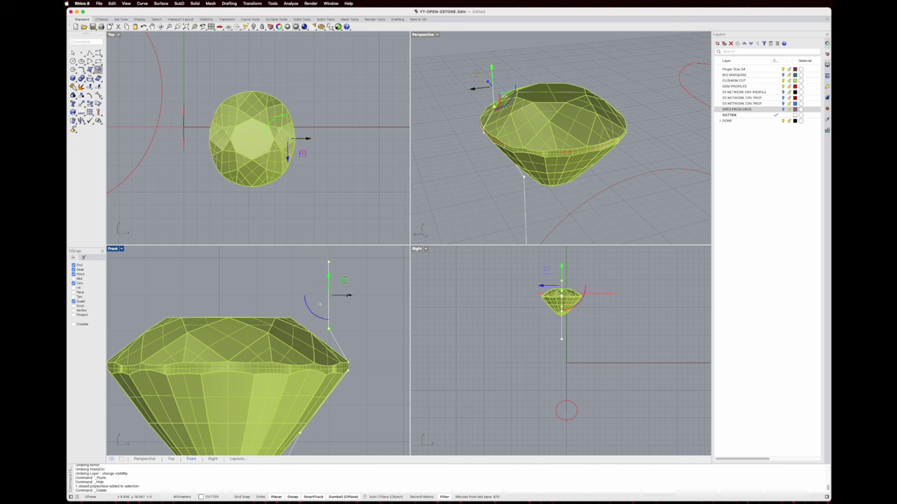
drag(344, 297, 365, 299)
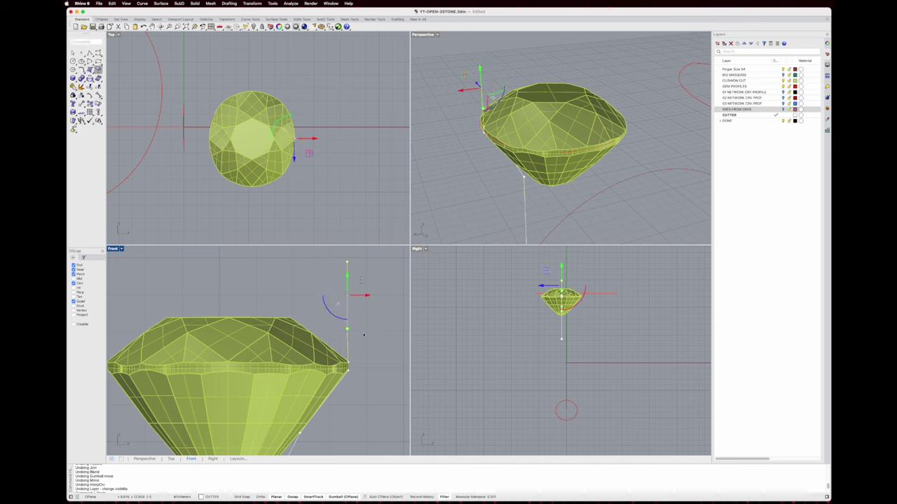
scroll(358, 311, down, 4)
click(358, 311)
scroll(358, 311, down, 4)
Hide the cushion-cut gem's layer so only its outline, centre point and the cutter profile remain
right_drag(540, 140, 531, 137)
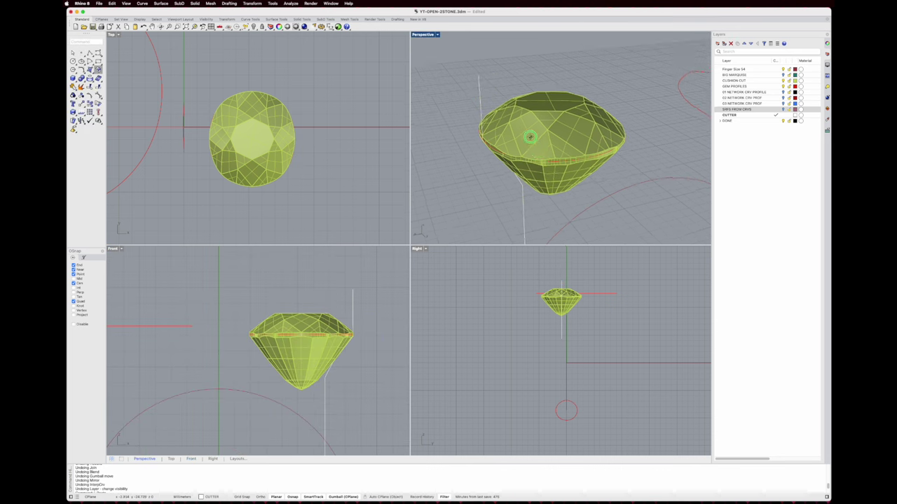
scroll(496, 133, up, 2)
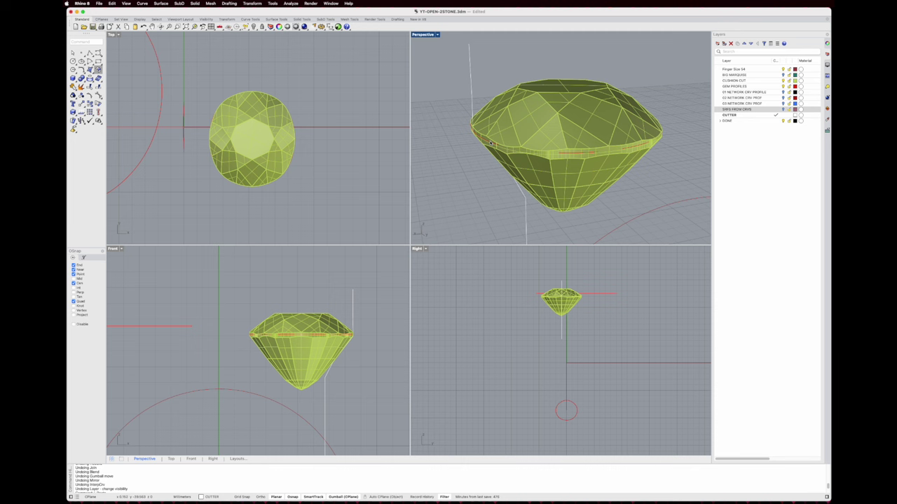
click(491, 140)
click(530, 169)
key(Delete)
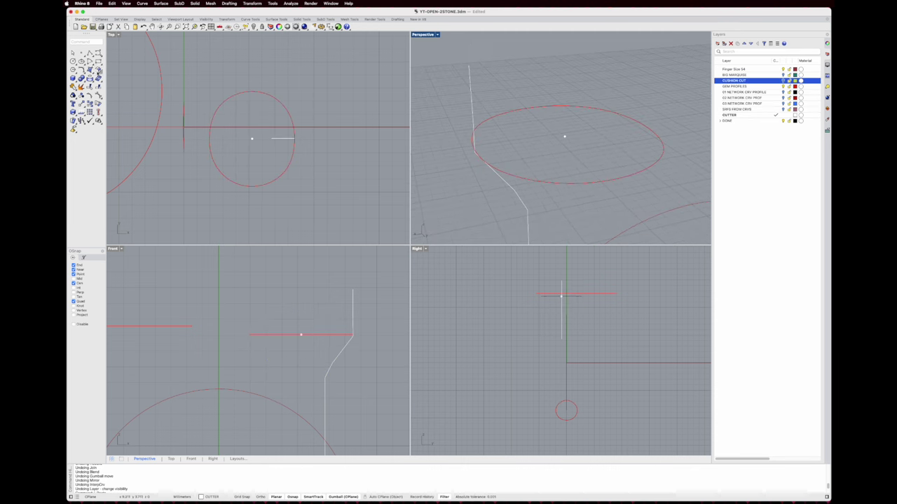
right_drag(299, 152, 308, 148)
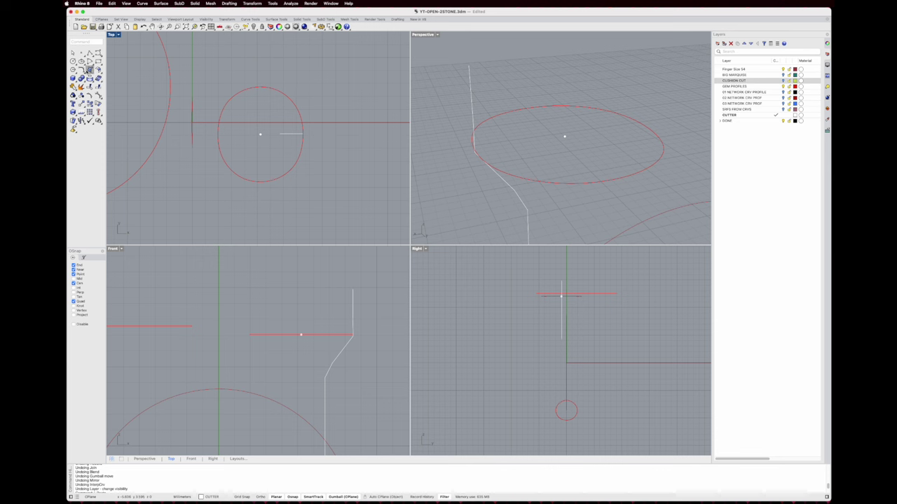
click(89, 70)
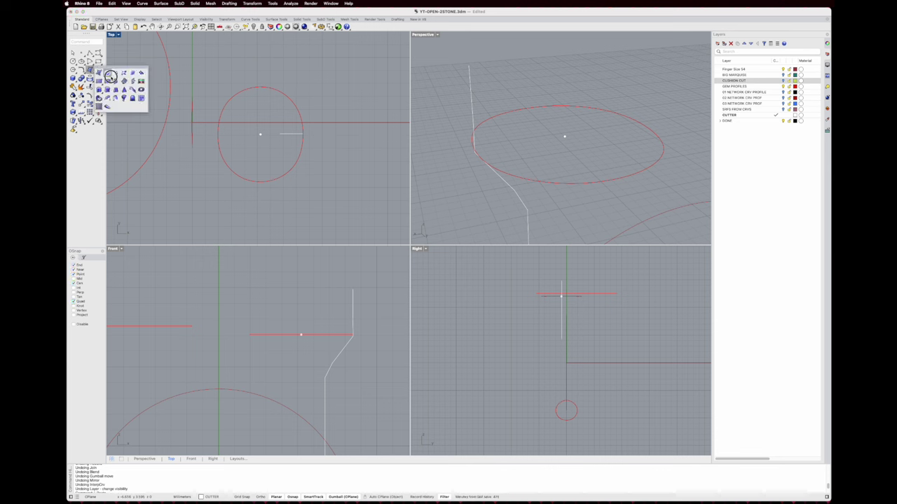
click(114, 98)
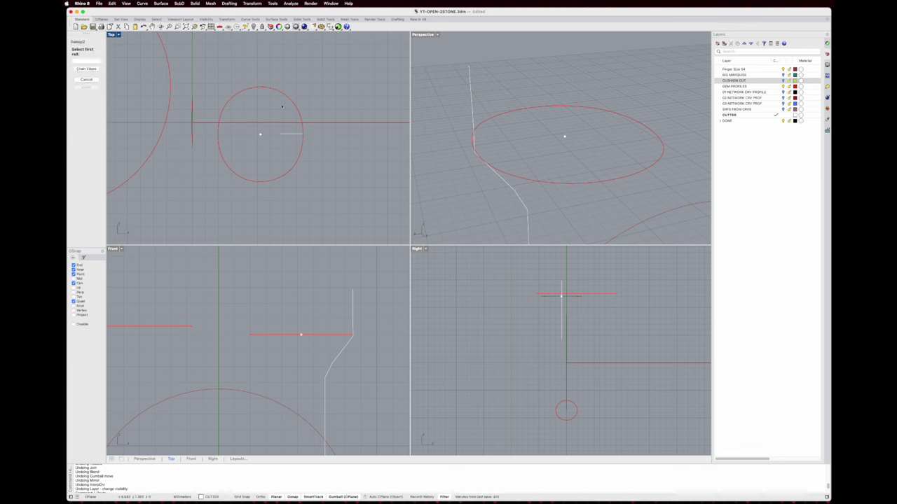
click(295, 134)
key(Escape)
Rail Revolve the cutter profile along the gem outline about a vertical axis through the gem's centre point
click(98, 70)
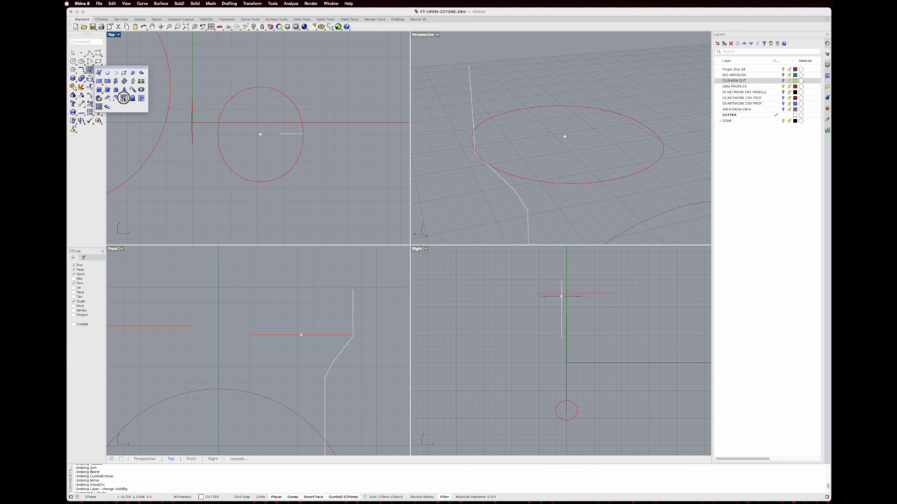
click(123, 98)
click(93, 72)
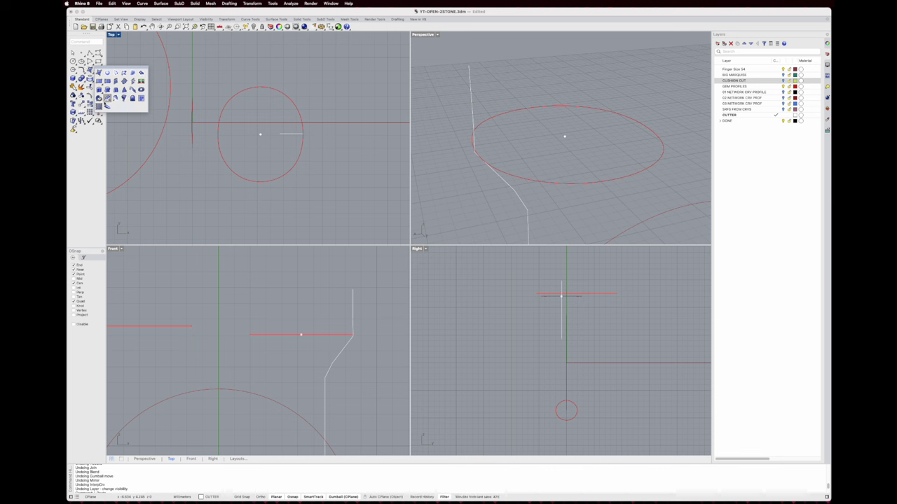
click(120, 98)
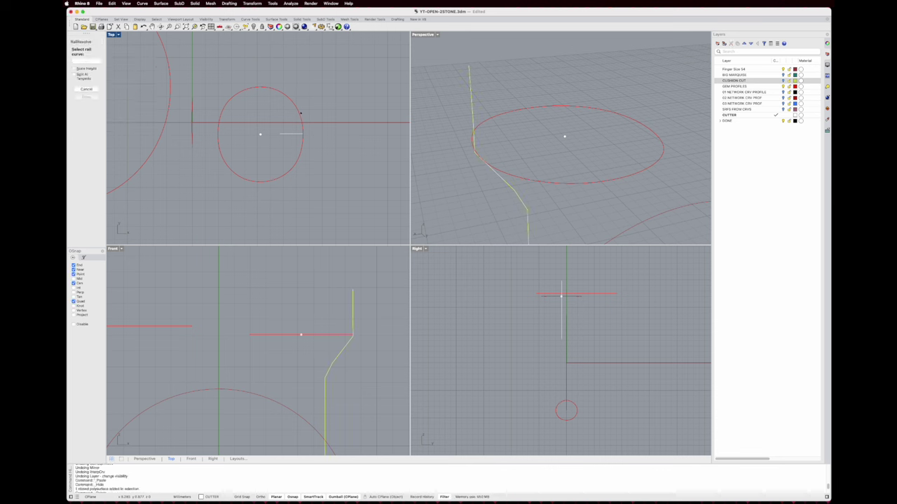
click(301, 112)
click(260, 134)
scroll(280, 331, down, 2)
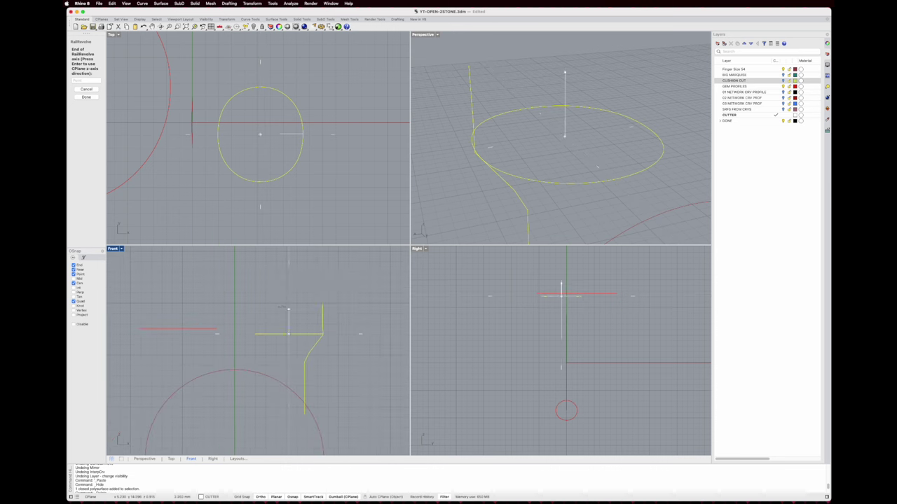
click(312, 282)
click(448, 177)
shift+right_drag(509, 136, 513, 143)
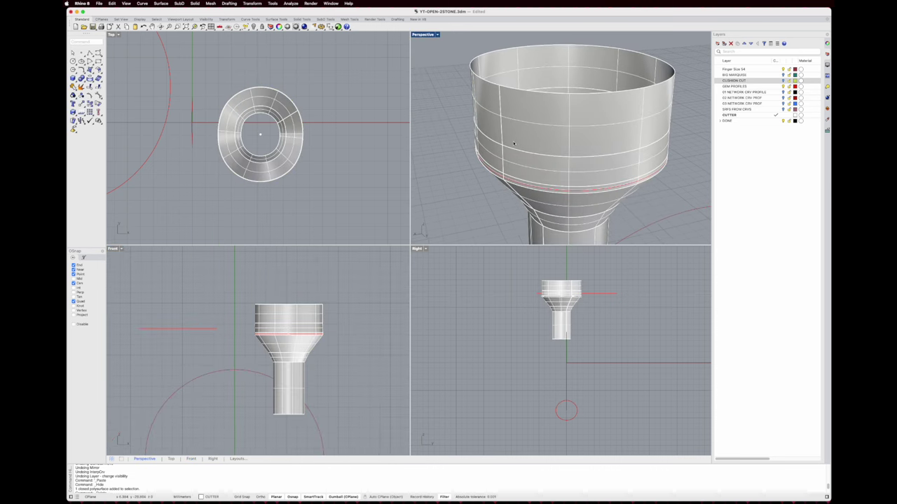
Show the ring body's layer and the cushion-cut gem's layer together with the gem cutter
click(782, 109)
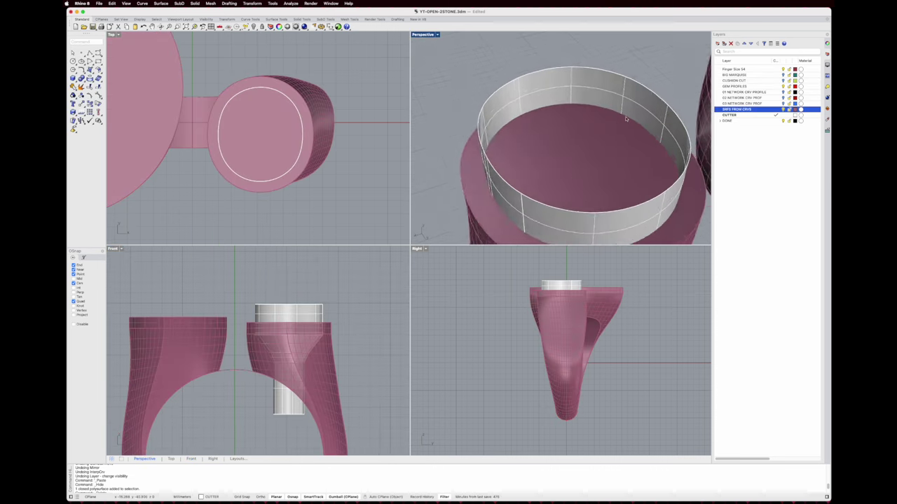
click(782, 80)
shift+right_drag(626, 209, 612, 196)
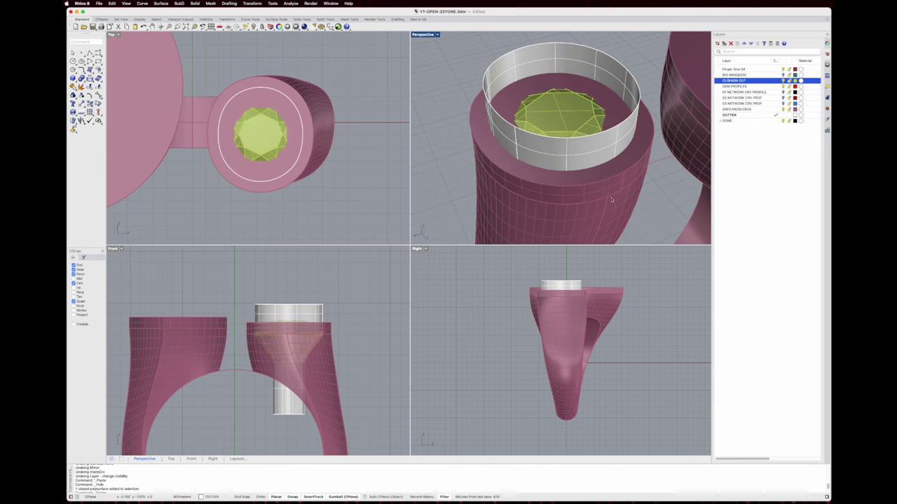
Subtract the gem cutter from the ring body with Boolean Difference to carve the cushion-cut stone's seat
click(612, 196)
click(82, 80)
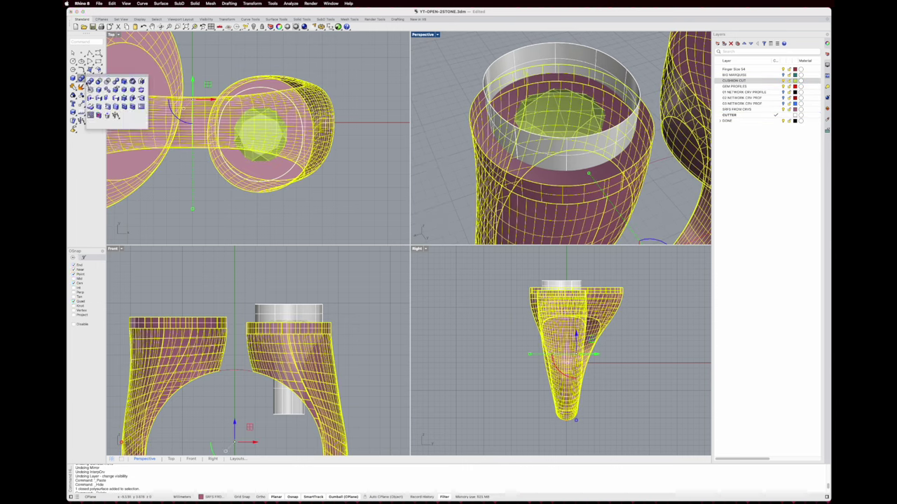
click(99, 81)
click(504, 76)
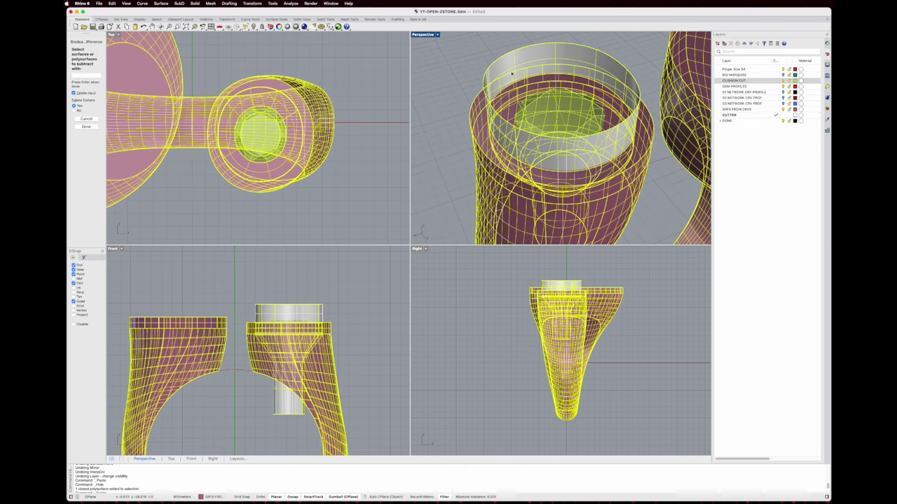
key(Return)
right_drag(455, 80, 449, 52)
click(449, 53)
right_drag(531, 67, 540, 88)
scroll(540, 119, down, 5)
right_drag(540, 119, 542, 104)
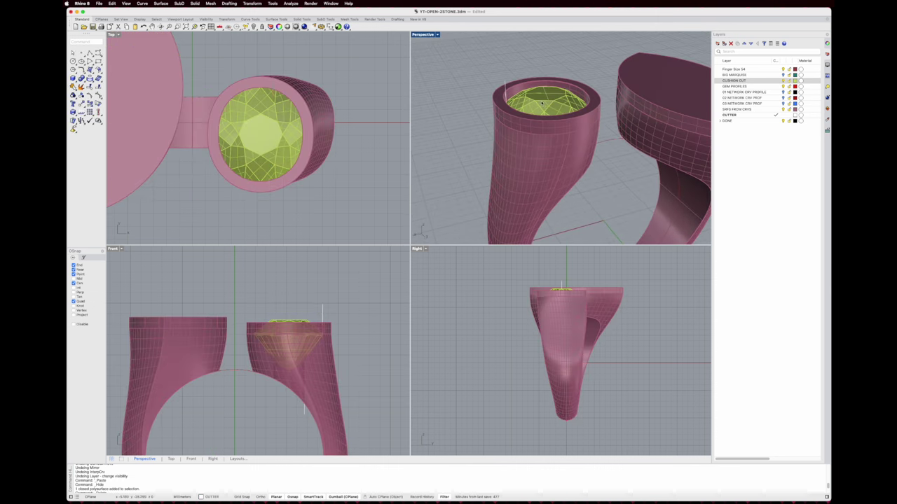
Bring back the hidden flared side cutter and scale it narrower across its width
right_click(254, 27)
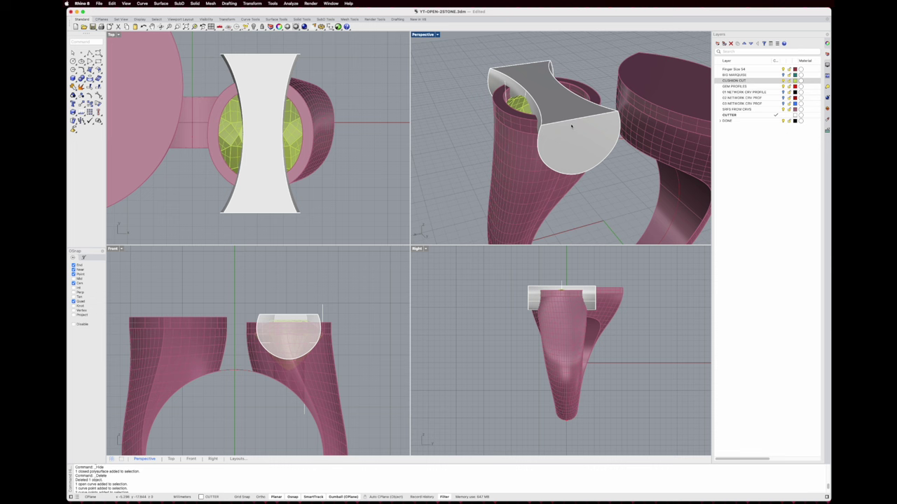
right_drag(554, 173, 540, 192)
click(570, 158)
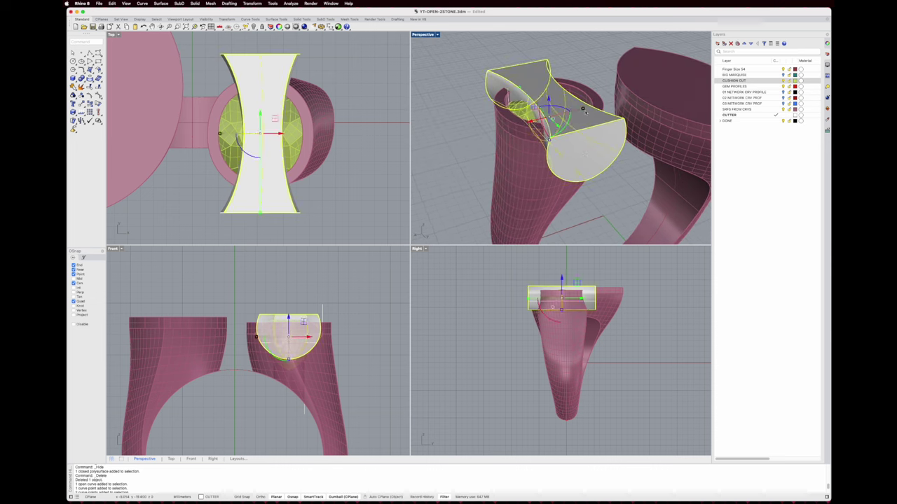
drag(588, 110, 577, 112)
Subtract the narrowed side cutter from the ring body with Boolean Difference to open both sides of the setting
click(528, 162)
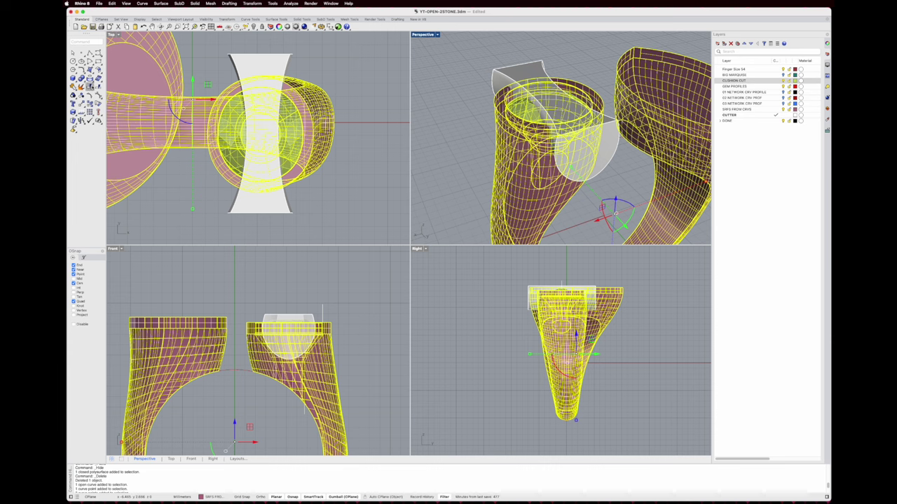
click(84, 81)
click(99, 81)
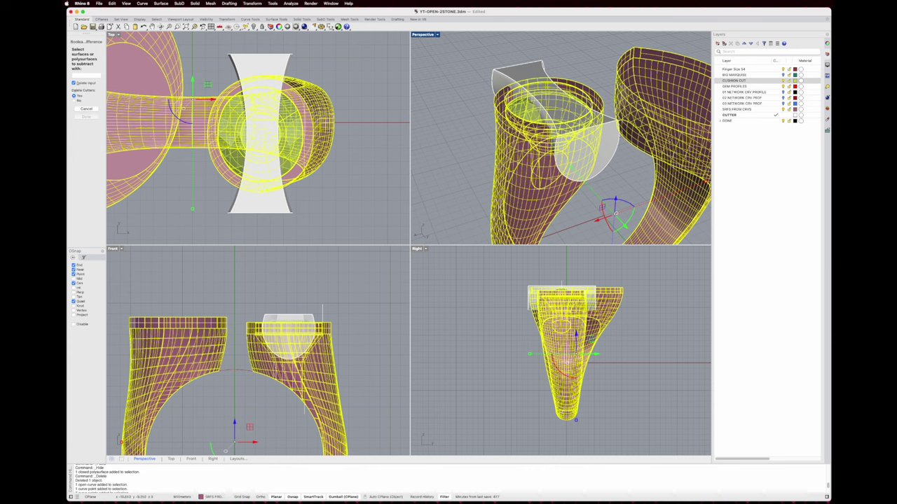
click(607, 152)
key(Return)
click(616, 159)
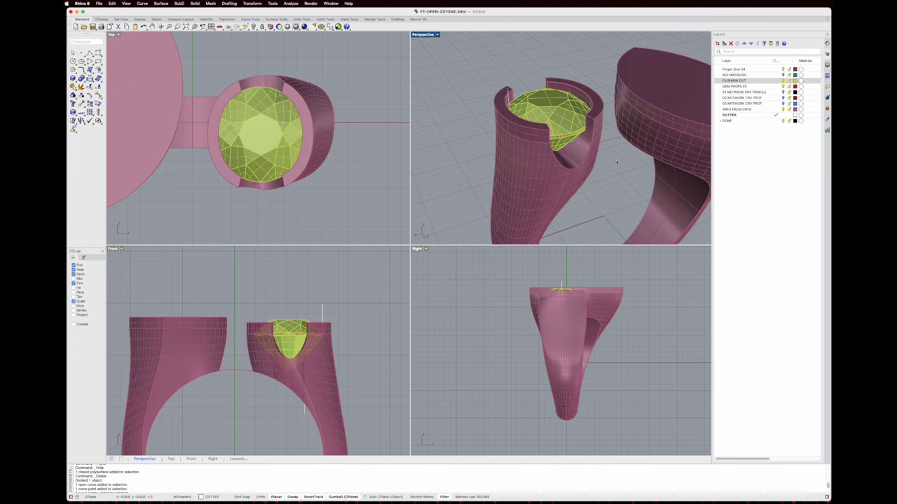
Examine the cushion-cut stone's carved seat and side openings up close and from around the ring
right_drag(616, 160, 592, 109)
scroll(588, 116, up, 6)
scroll(586, 97, down, 6)
scroll(591, 107, up, 4)
scroll(591, 105, down, 4)
scroll(596, 109, up, 3)
scroll(597, 97, down, 6)
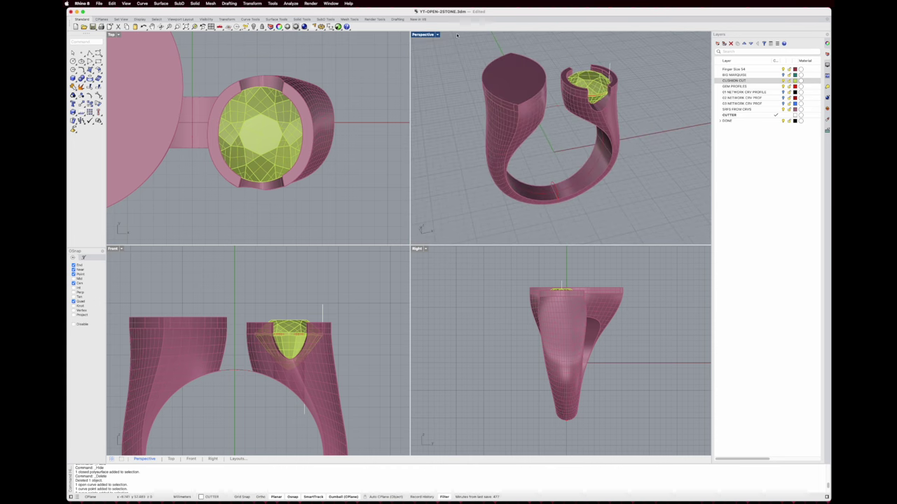
Maximize the Perspective view and show the big marquise gem's layer
double_click(425, 35)
right_drag(452, 145, 432, 113)
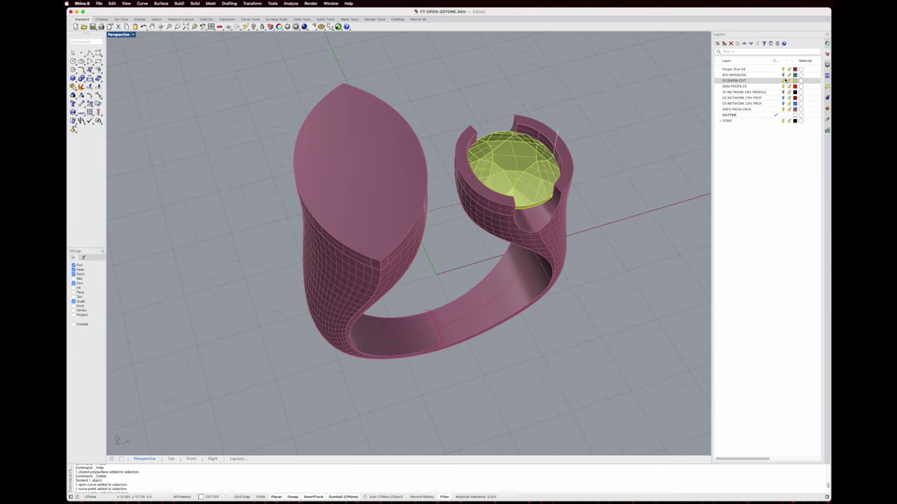
click(782, 75)
Examine from several angles how the marquise gem cutter passes through the ring's larger head
right_drag(538, 113, 472, 163)
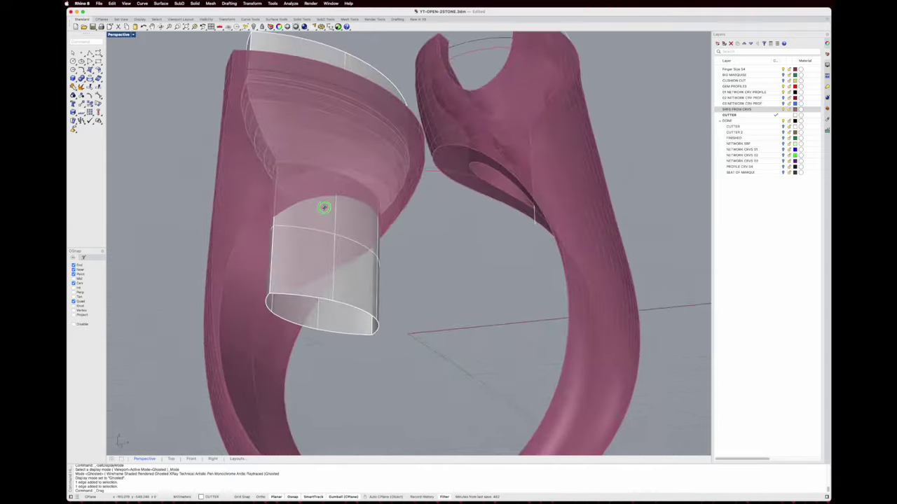
right_drag(387, 262, 377, 240)
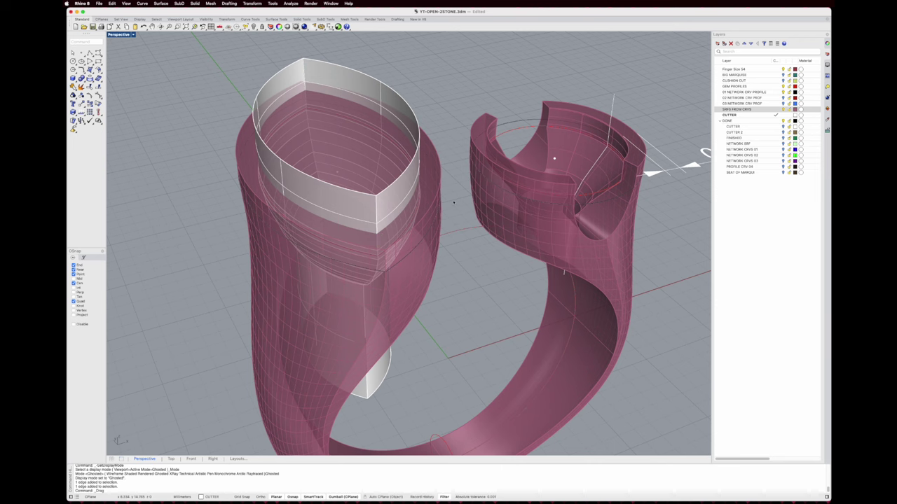
right_drag(393, 207, 370, 164)
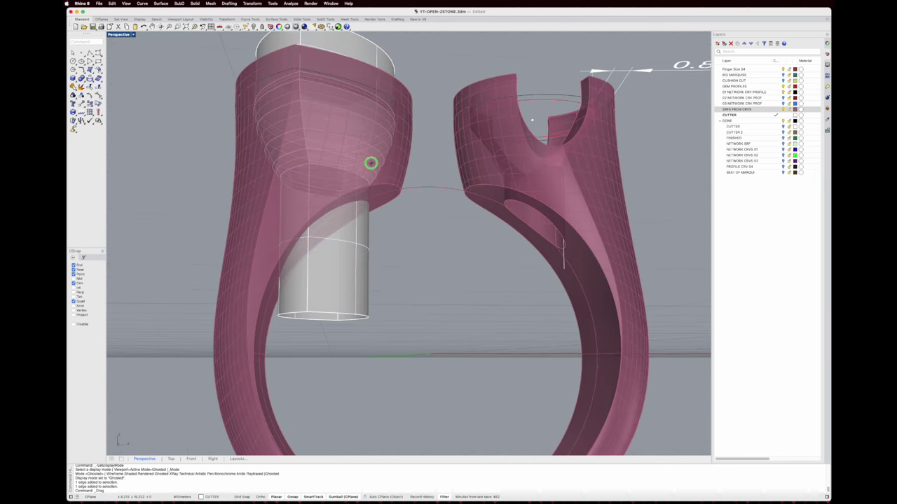
mouse_move(371, 274)
right_down()
mouse_move(367, 230)
mouse_move(385, 285)
right_up()
right_drag(351, 239, 380, 226)
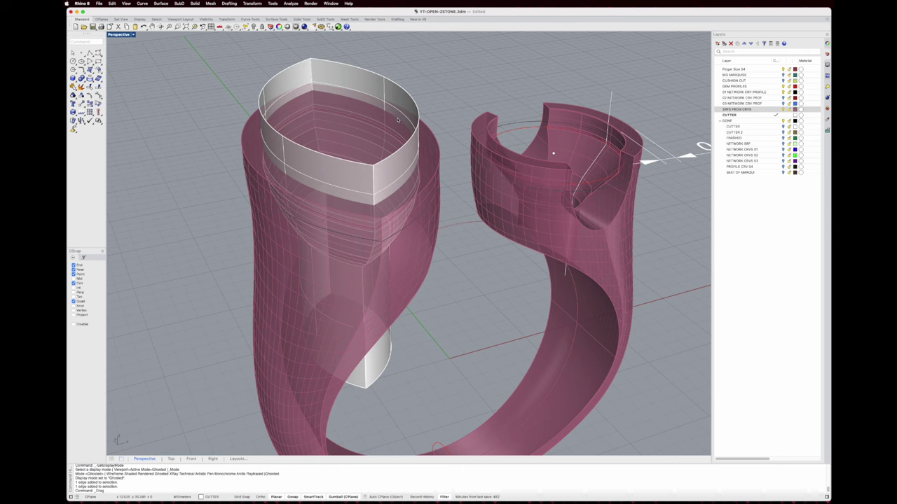
right_drag(368, 143, 416, 150)
scroll(420, 136, down, 3)
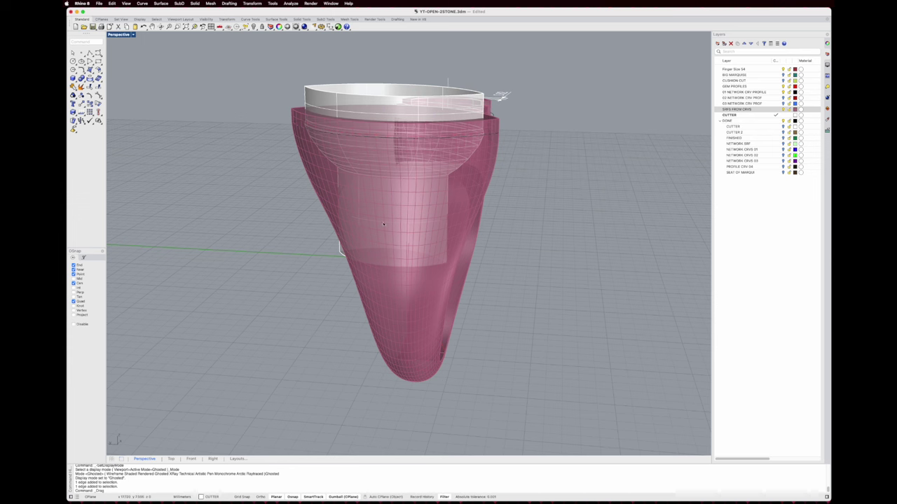
right_drag(473, 131, 362, 152)
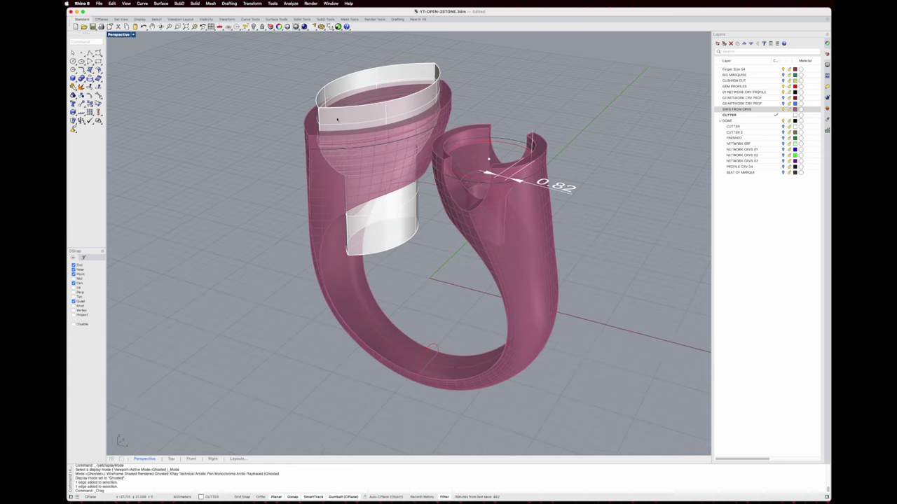
right_drag(391, 126, 410, 136)
click(429, 174)
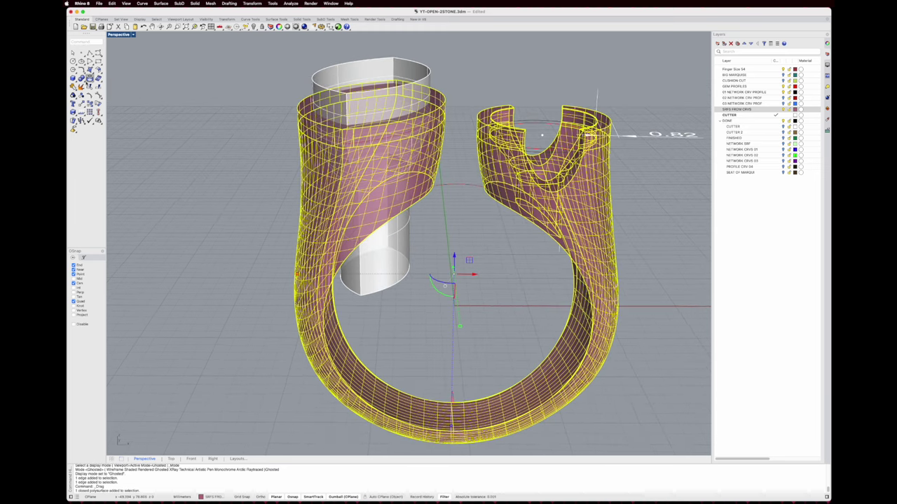
click(83, 80)
click(98, 82)
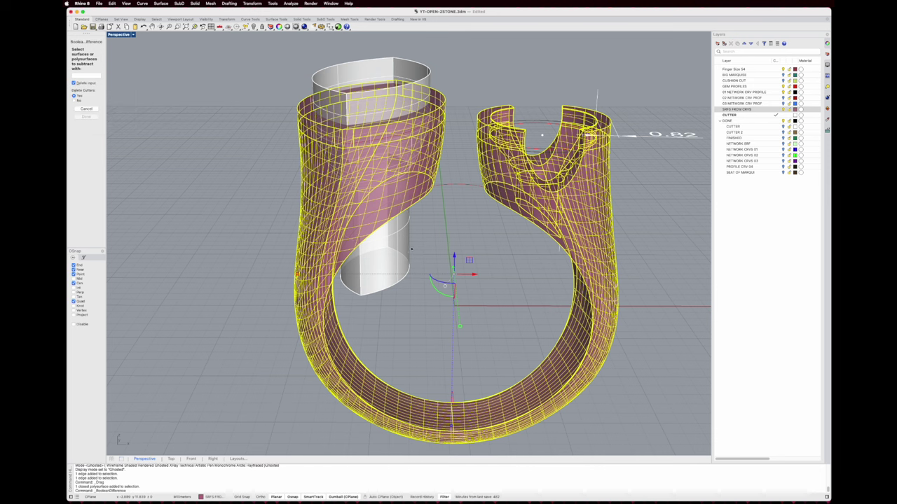
click(408, 245)
key(Return)
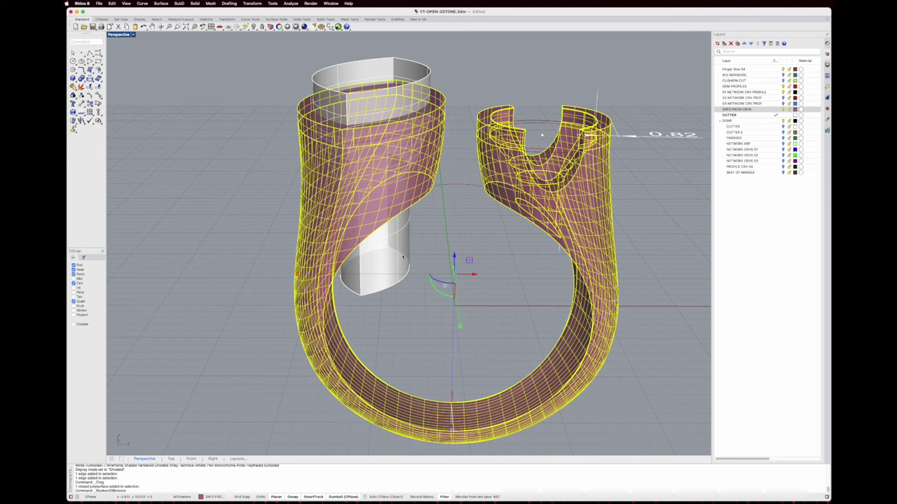
click(404, 250)
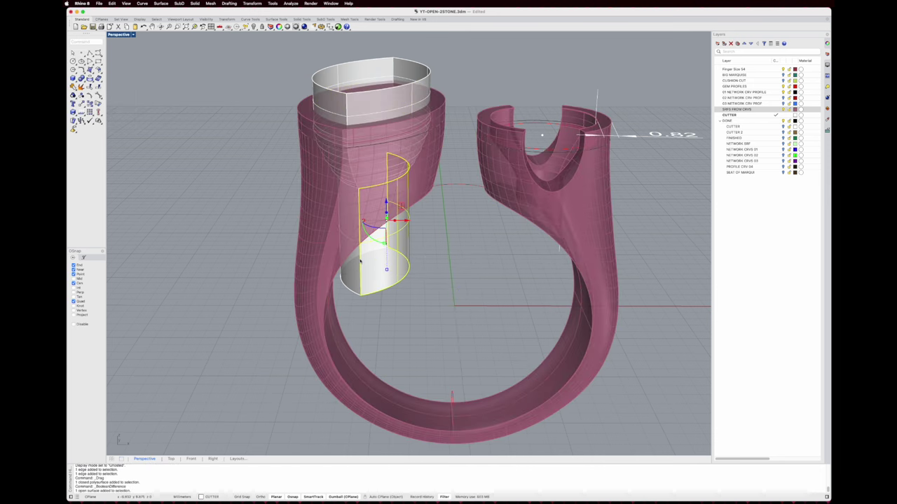
click(399, 96)
click(431, 117)
shift+click(416, 84)
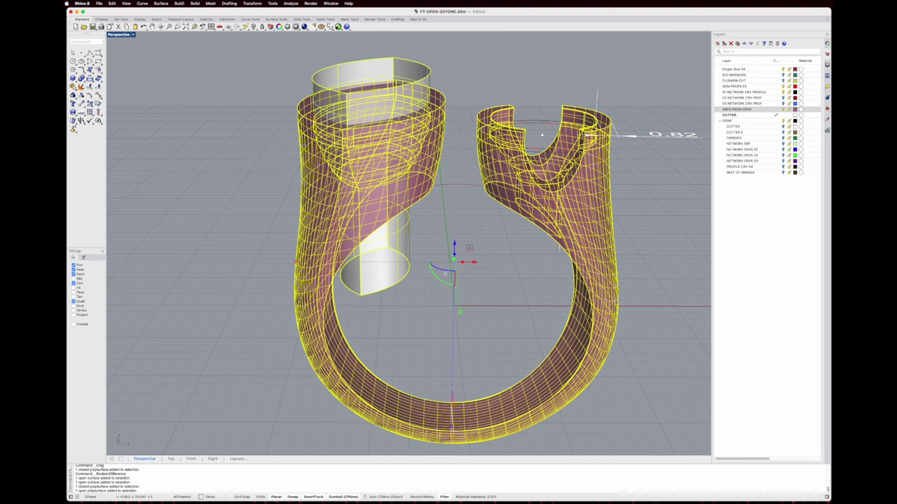
key(Return)
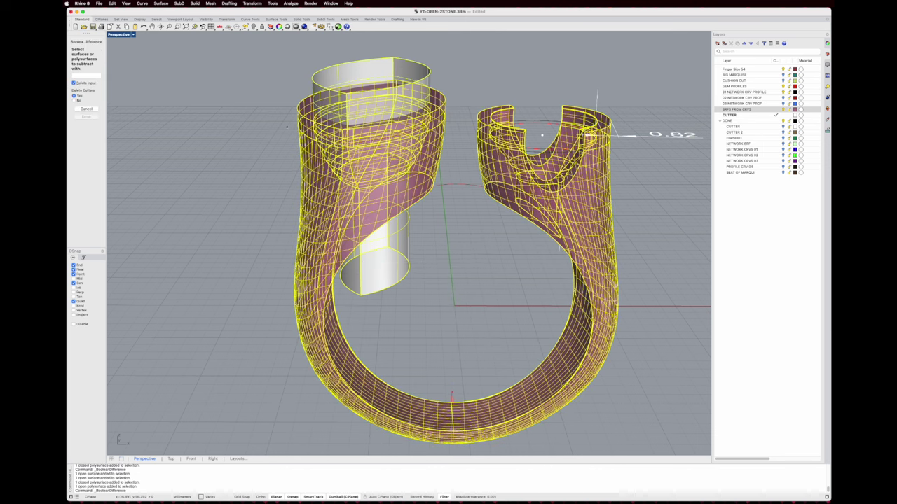
key(Escape)
key(Escape)
Join the marquise cutter's upper part and its two lower wall surfaces into one polysurface
click(372, 79)
shift+click(404, 259)
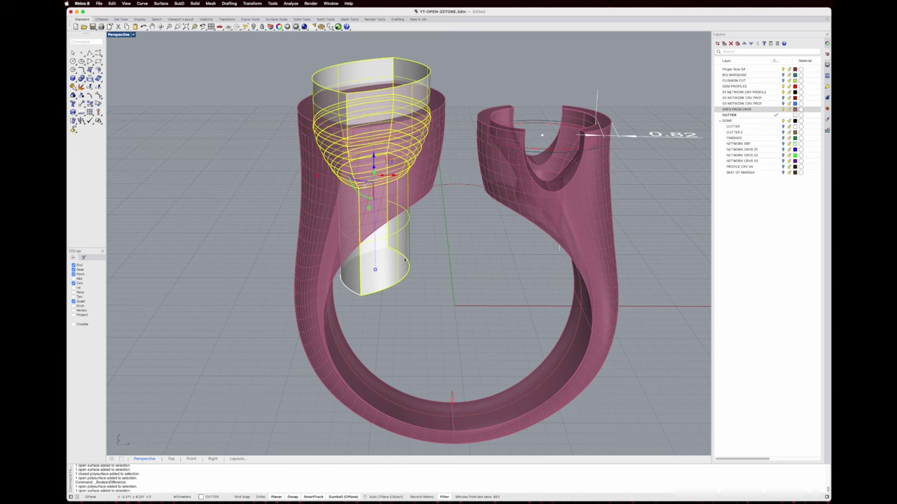
shift+click(348, 279)
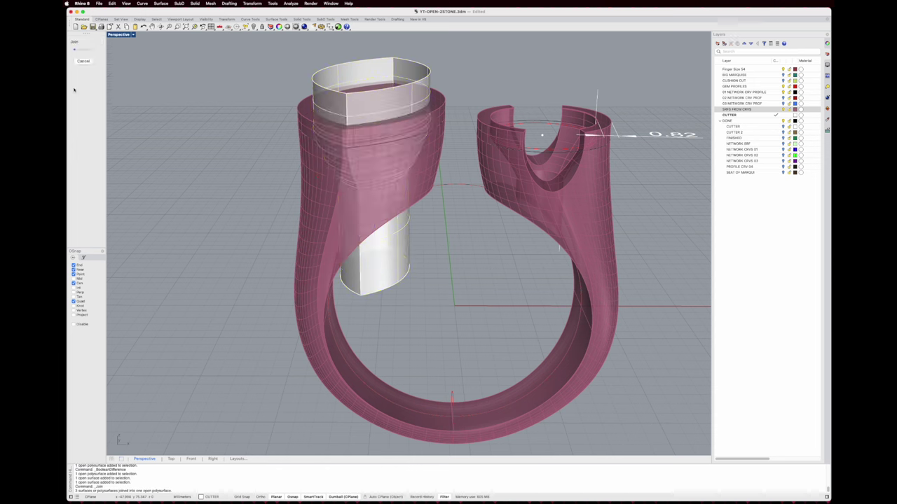
Subtract the joined marquise cutter from the ring body with Boolean Difference to carve the larger head's seat
click(426, 164)
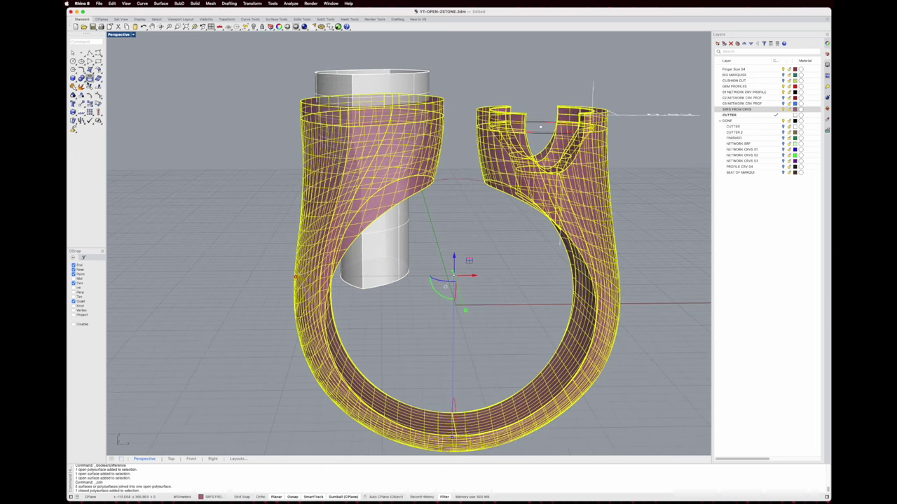
click(83, 81)
click(102, 82)
click(384, 241)
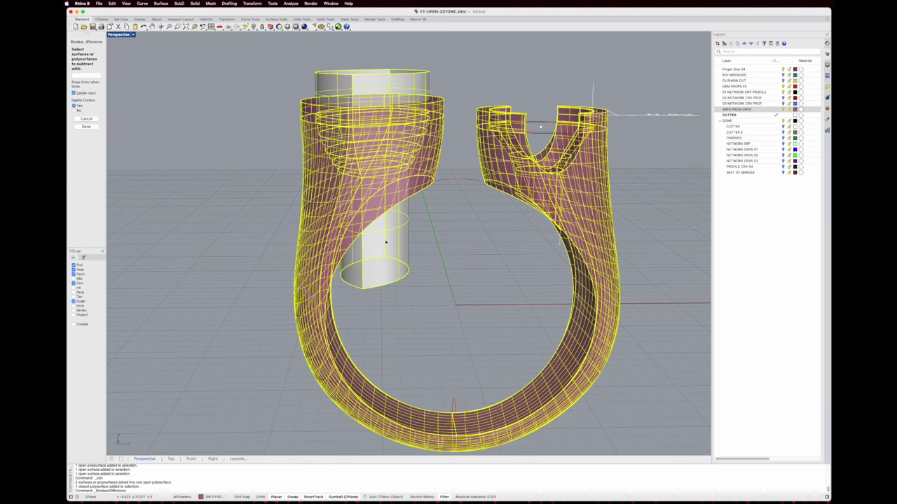
key(Return)
click(656, 210)
click(424, 231)
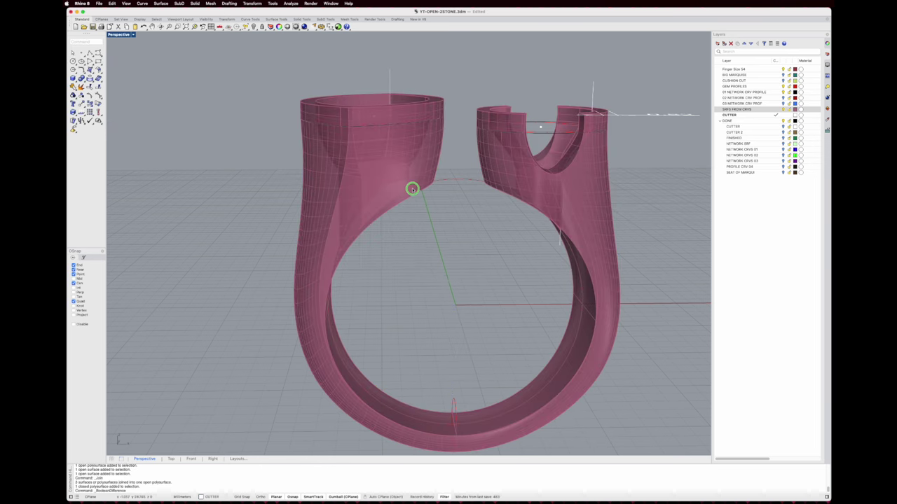
Show the BIG MARQUISE and CUSHION CUT gem layers and check how both stones sit in their seats
right_drag(413, 188, 513, 176)
scroll(435, 235, down, 5)
click(783, 75)
click(783, 74)
click(783, 81)
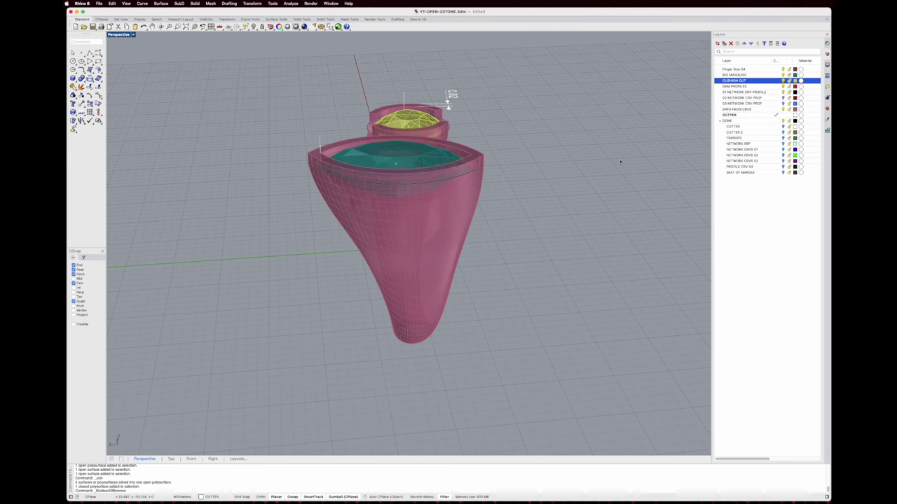
right_drag(561, 190, 536, 168)
scroll(377, 139, up, 5)
right_drag(384, 152, 387, 174)
scroll(388, 174, down, 6)
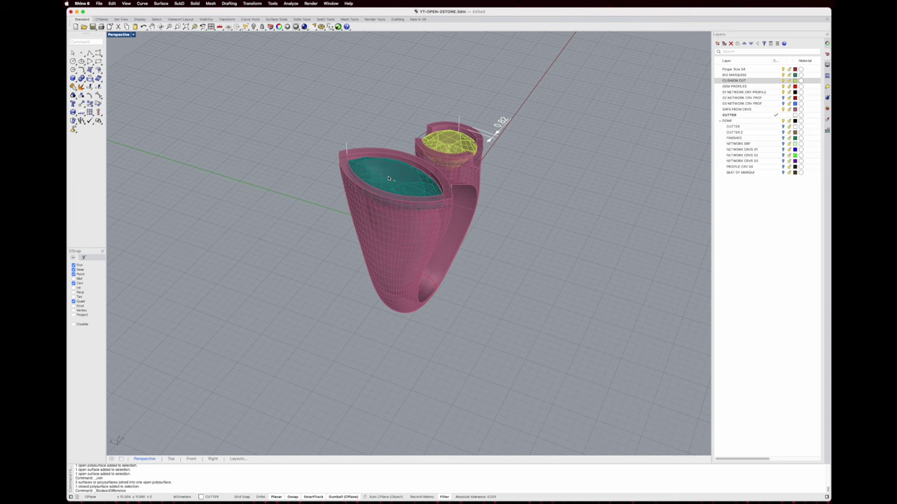
Make SRFS FROM CRVS the current layer and hide the CUTTER layer
right_drag(424, 220, 441, 198)
scroll(396, 190, up, 5)
click(776, 110)
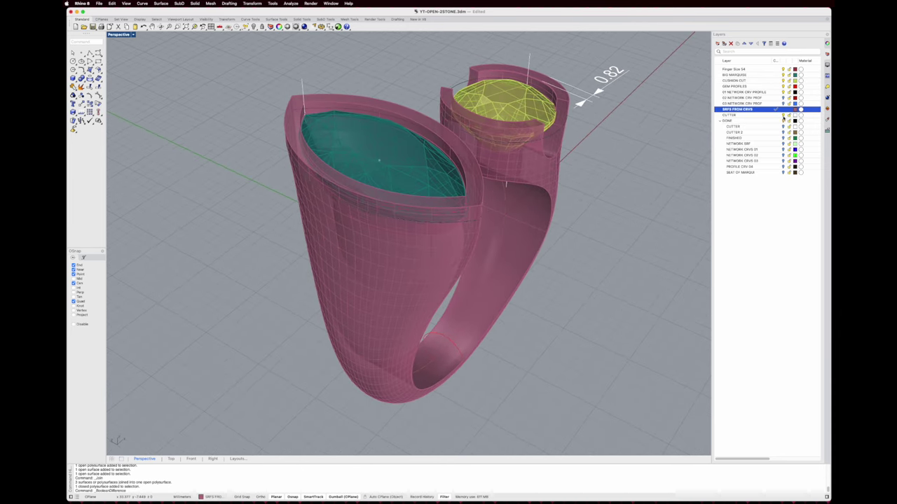
click(783, 115)
Examine the finished green ring's cutaway beneath the marquise stone up close from several angles
right_drag(387, 185, 456, 129)
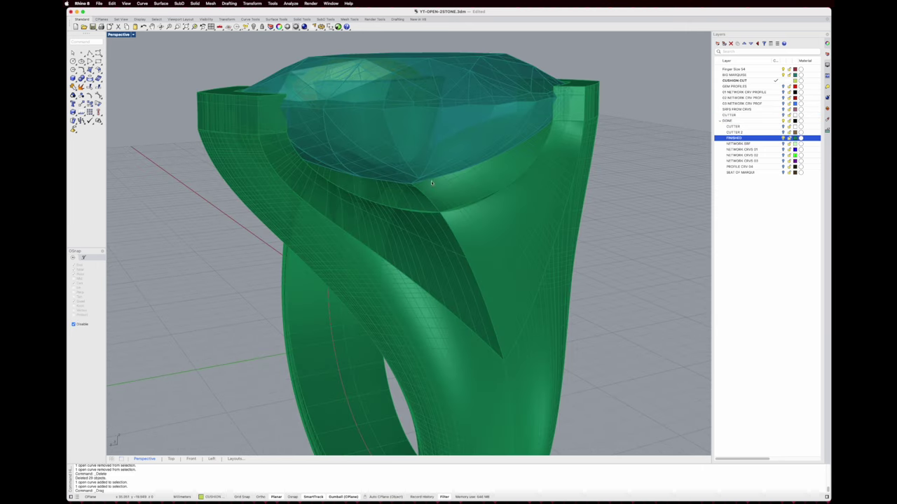
right_drag(500, 340, 397, 218)
right_drag(494, 131, 423, 182)
scroll(423, 181, up, 4)
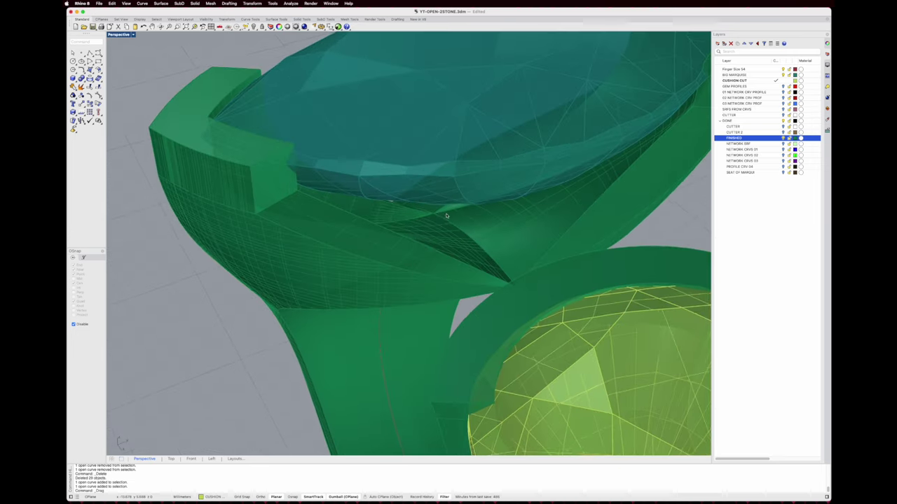
right_drag(518, 186, 675, 164)
scroll(424, 198, down, 4)
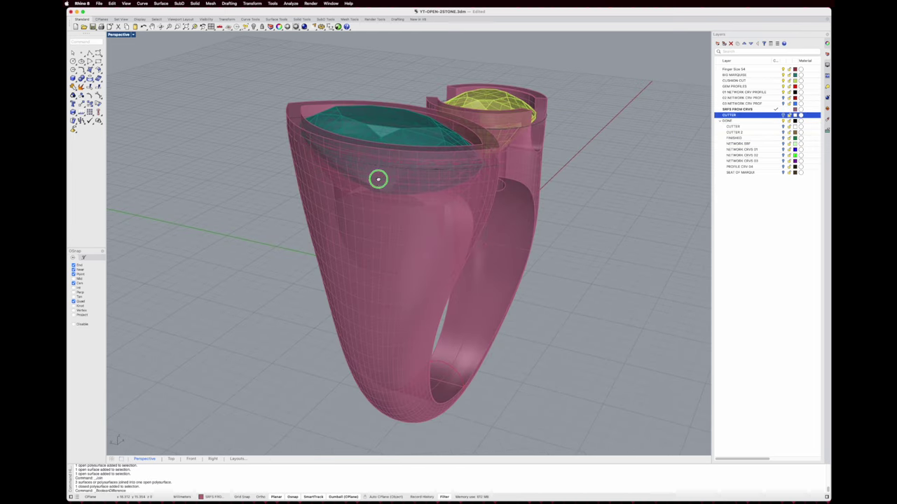
Return to the four-viewport layout and view the larger head in the Front view
right_drag(379, 178, 395, 151)
double_click(121, 35)
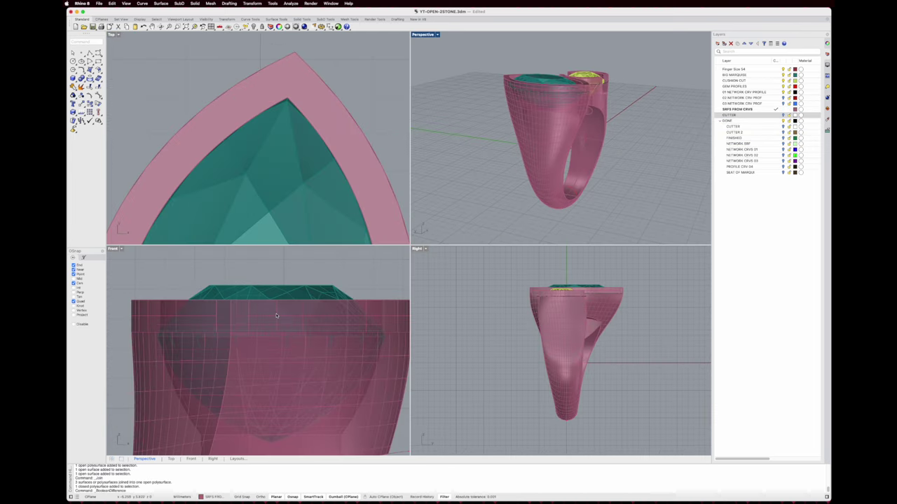
scroll(530, 356, down, 3)
scroll(243, 339, down, 6)
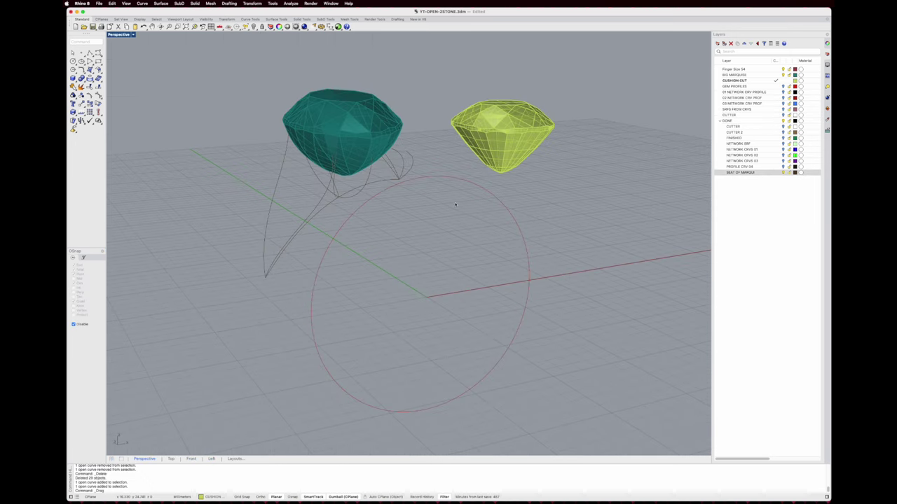
Hide and collapse the DONE layer group, and show the SRFS FROM CRVS layer with the ring body
mouse_move(393, 203)
right_down()
mouse_move(476, 200)
mouse_move(506, 216)
mouse_move(414, 207)
mouse_move(442, 209)
mouse_move(372, 230)
mouse_move(380, 210)
right_up()
scroll(500, 214, down, 4)
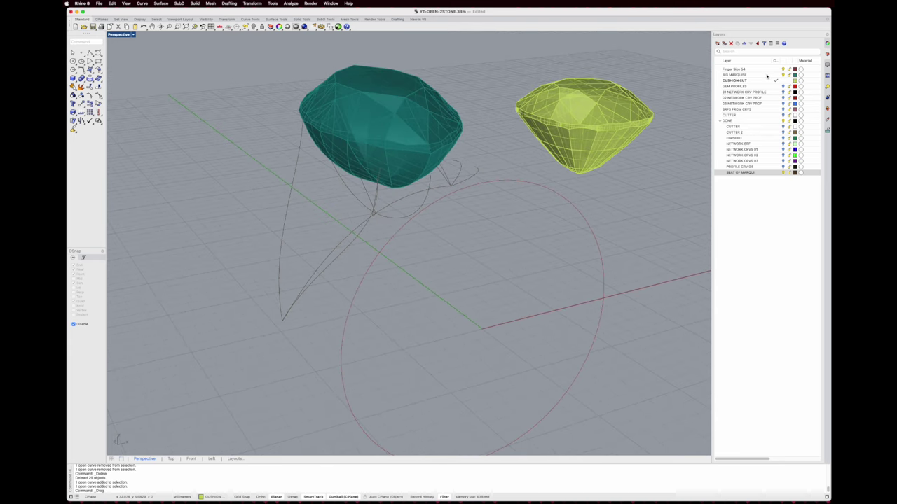
click(783, 121)
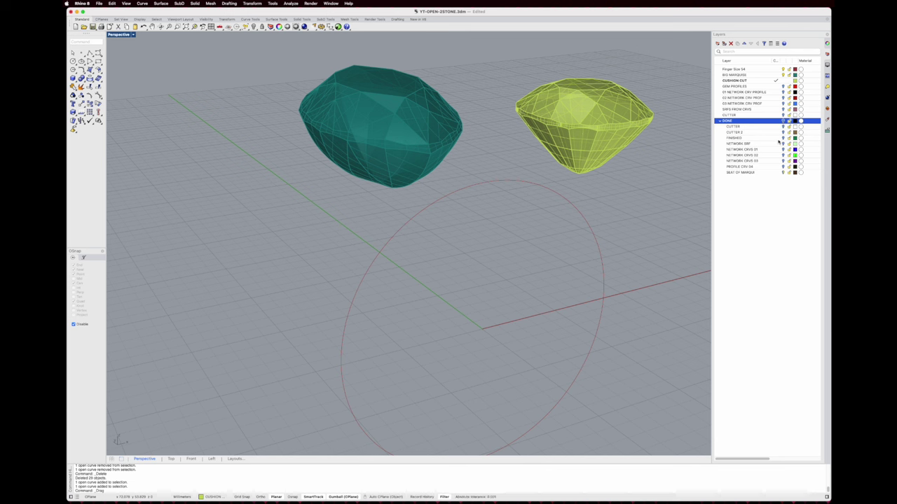
click(720, 122)
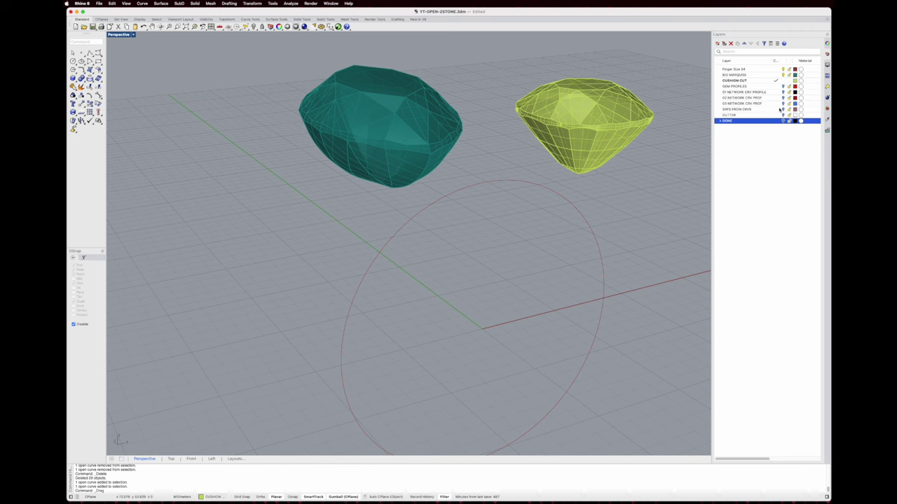
click(783, 110)
scroll(609, 170, down, 6)
shift+right_drag(609, 170, 540, 159)
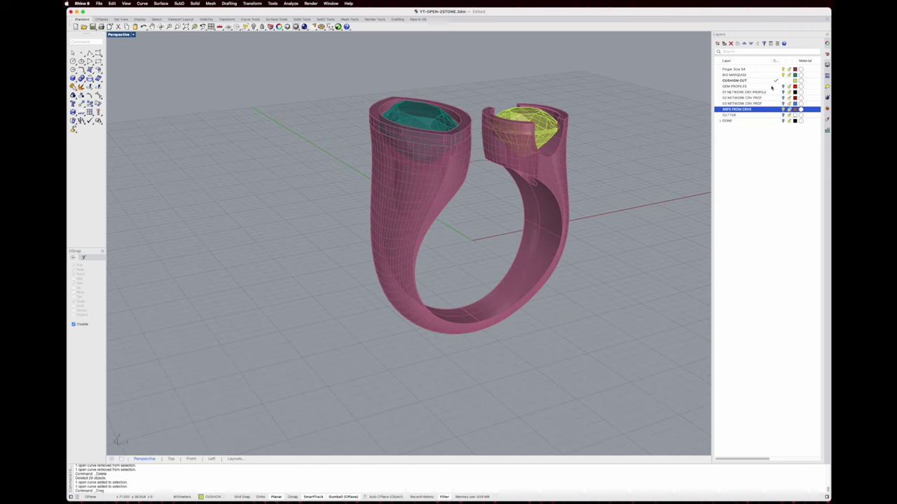
Hide the Finger Size 54 layer and show the GEM PROFILES layer's curves alongside the ring
click(783, 70)
right_drag(616, 136, 641, 148)
scroll(437, 144, up, 4)
right_drag(409, 173, 570, 159)
click(782, 86)
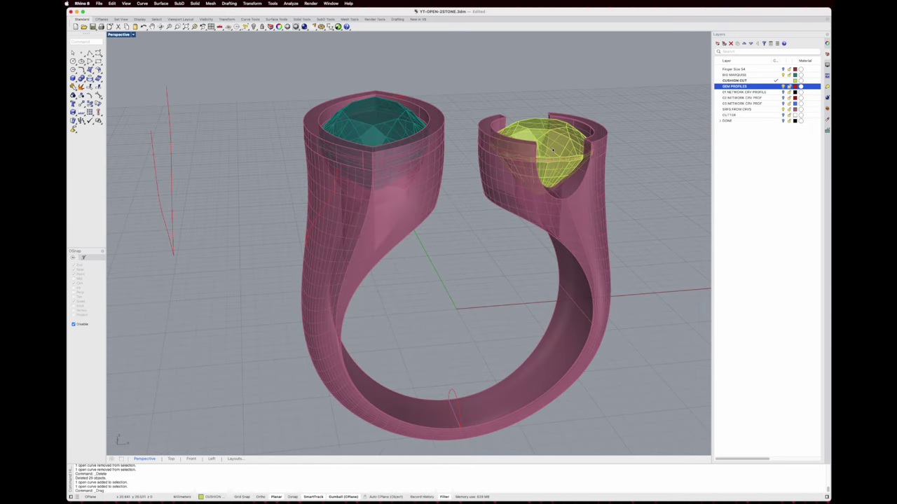
right_drag(537, 125, 373, 155)
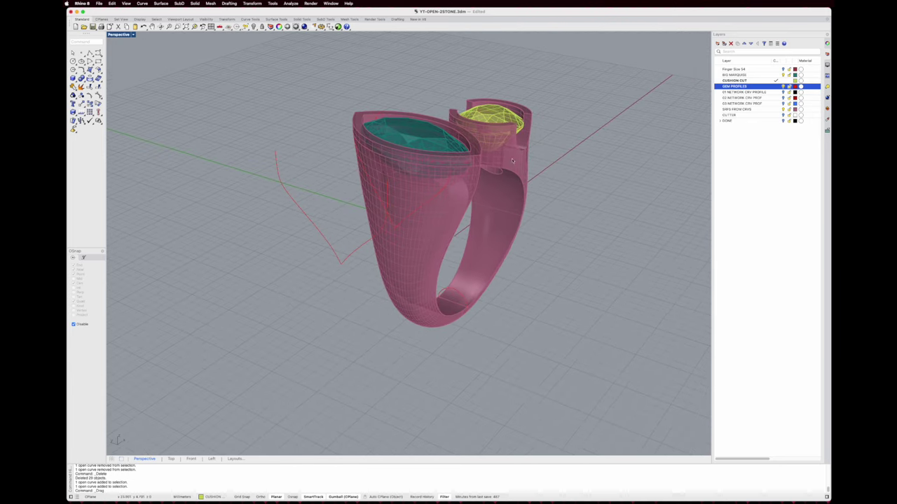
mouse_move(425, 187)
right_down()
mouse_move(448, 170)
mouse_move(414, 192)
right_up()
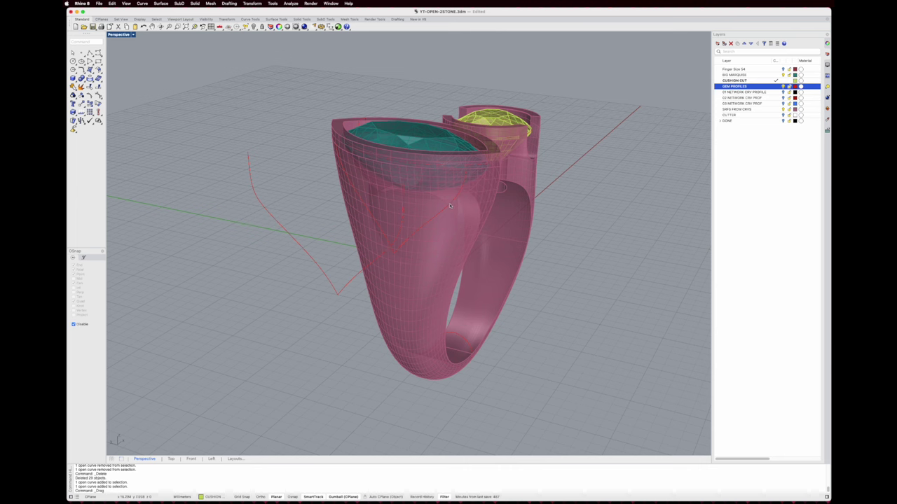
mouse_move(424, 211)
right_down()
mouse_move(450, 210)
mouse_move(412, 190)
mouse_move(410, 176)
mouse_move(426, 215)
mouse_move(415, 216)
mouse_move(434, 222)
right_up()
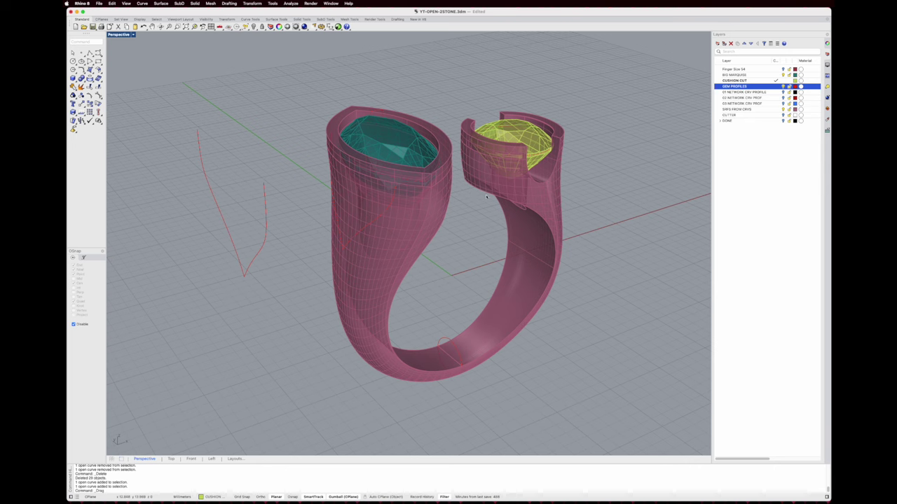
right_drag(506, 204, 503, 194)
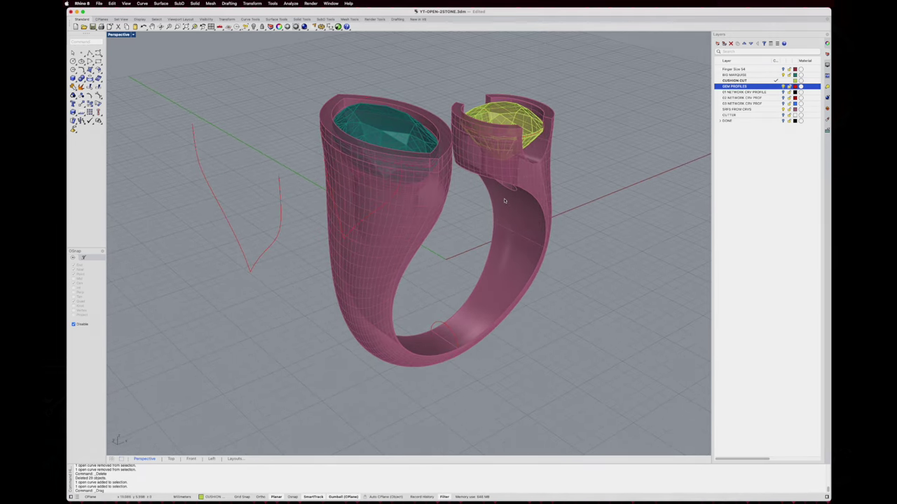